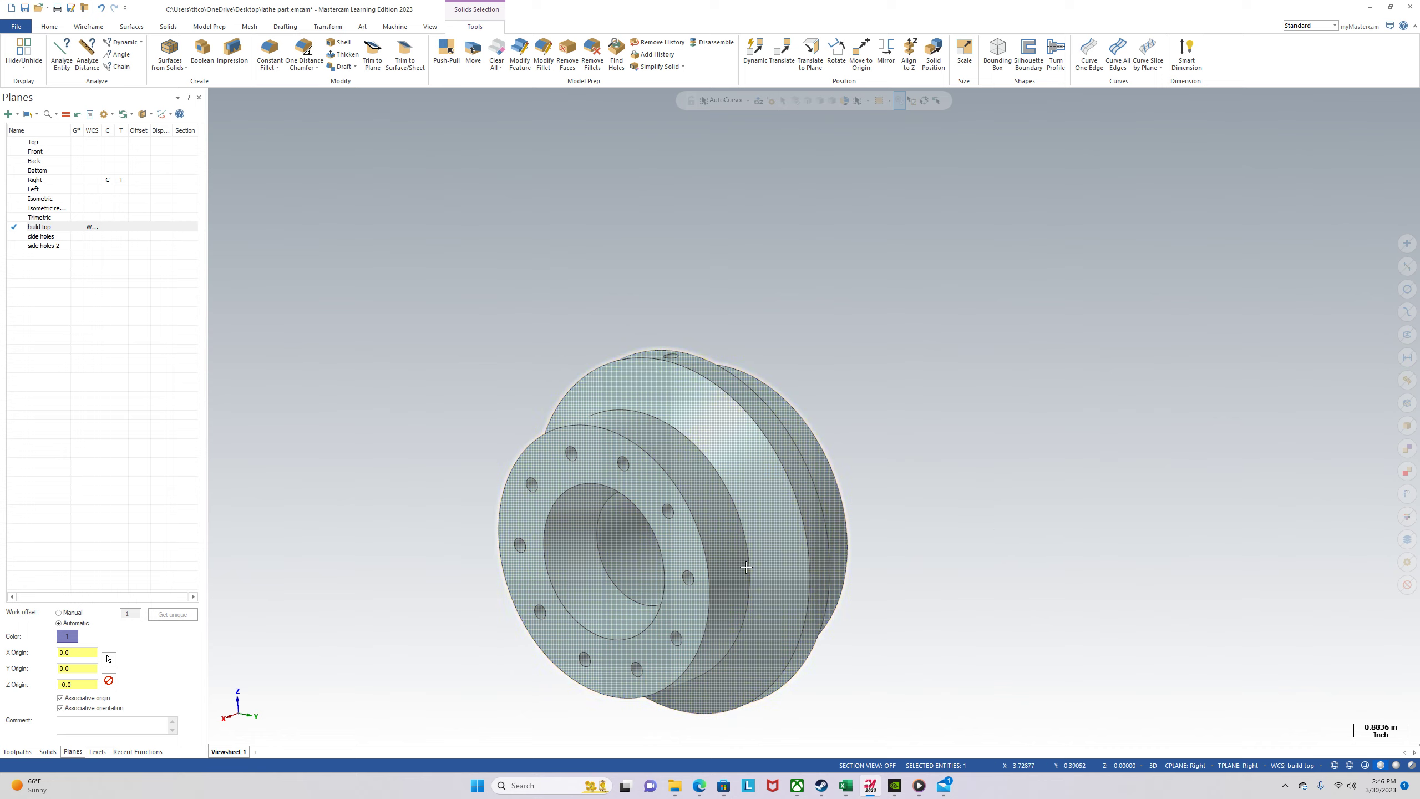
Examine the lathe part from several sides, including its radial side holes, central bore and the circle of holes on the front face.
middle_click_drag(884, 387, 878, 545)
middle_click_drag(944, 591, 953, 462)
key("Escape")
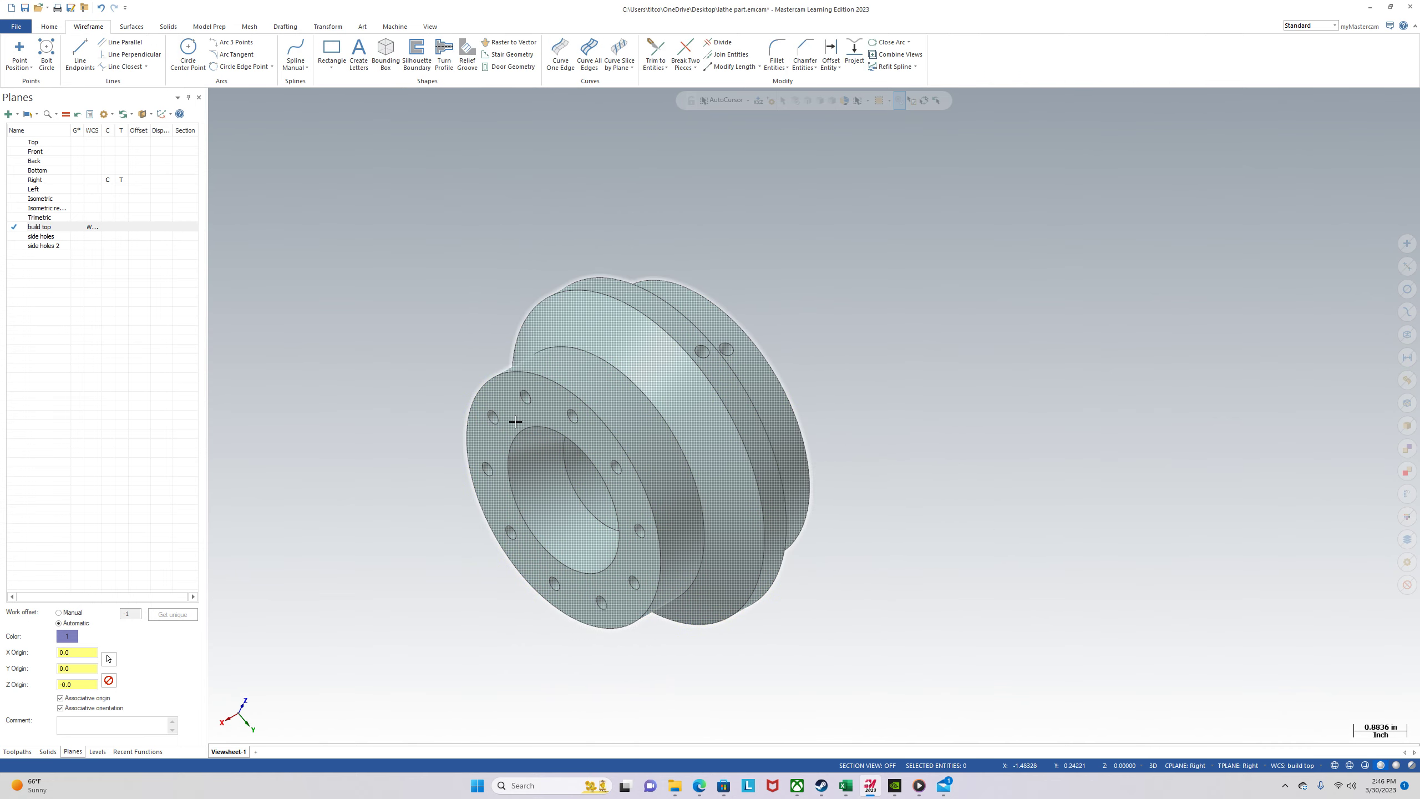
middle_click_drag(554, 442, 616, 494)
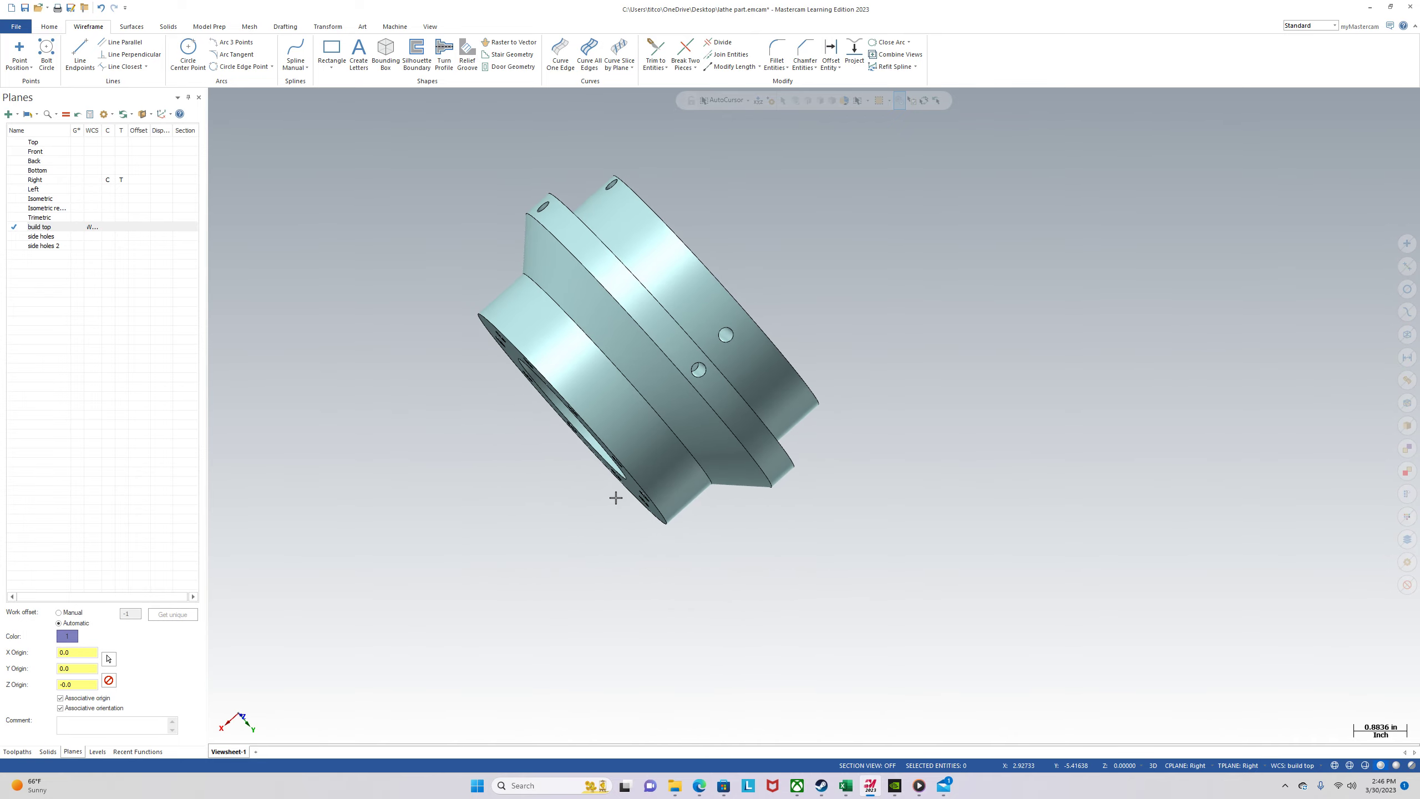
middle_click_drag(803, 360, 676, 516)
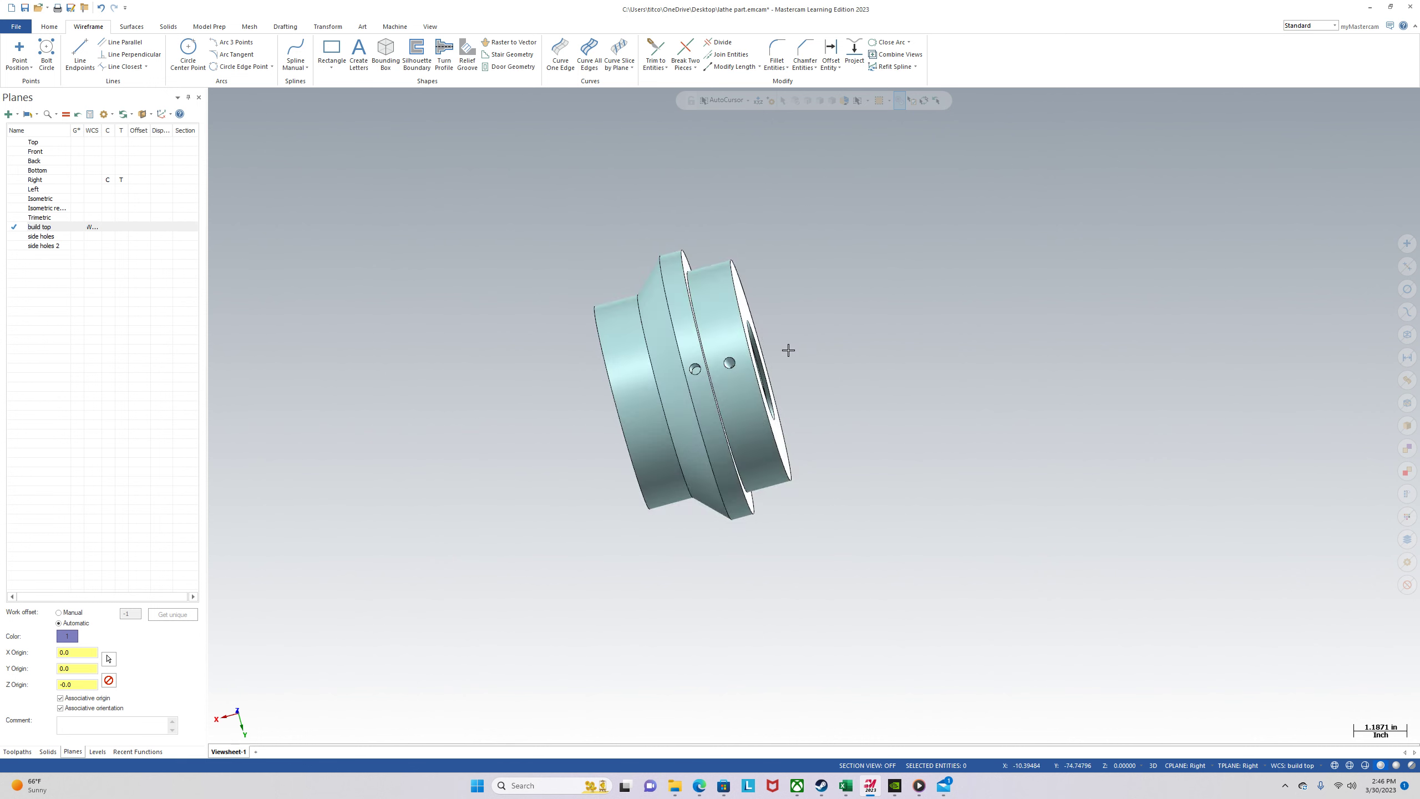
middle_click_drag(767, 289, 694, 351)
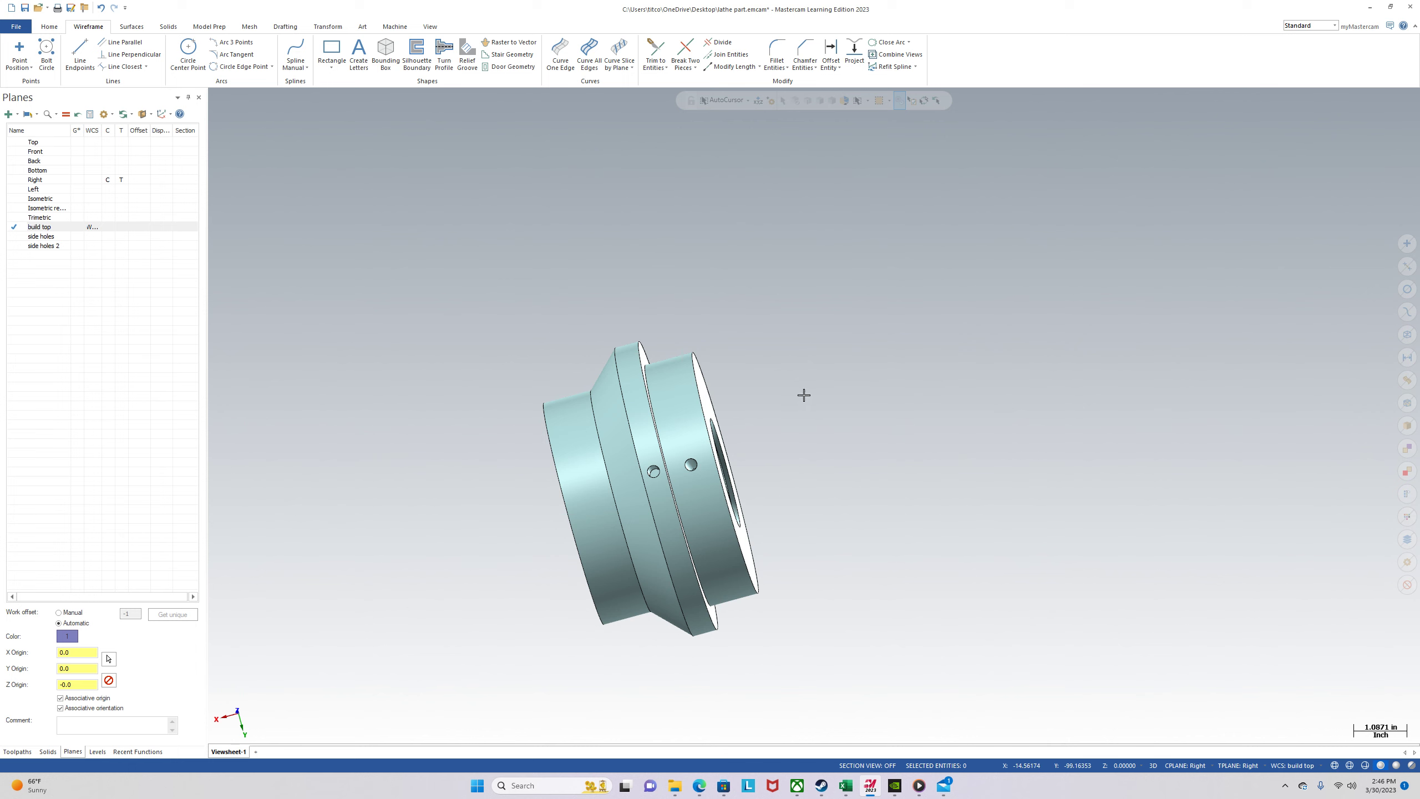
mouse_move(803, 395)
middle_mouse_down()
mouse_move(821, 381)
mouse_move(703, 426)
mouse_move(726, 378)
mouse_move(767, 486)
middle_mouse_up()
scroll(726, 412, "up", 6)
middle_click_drag(678, 353, 711, 396)
scroll(711, 396, "down", 2)
scroll(711, 397, "down", 4)
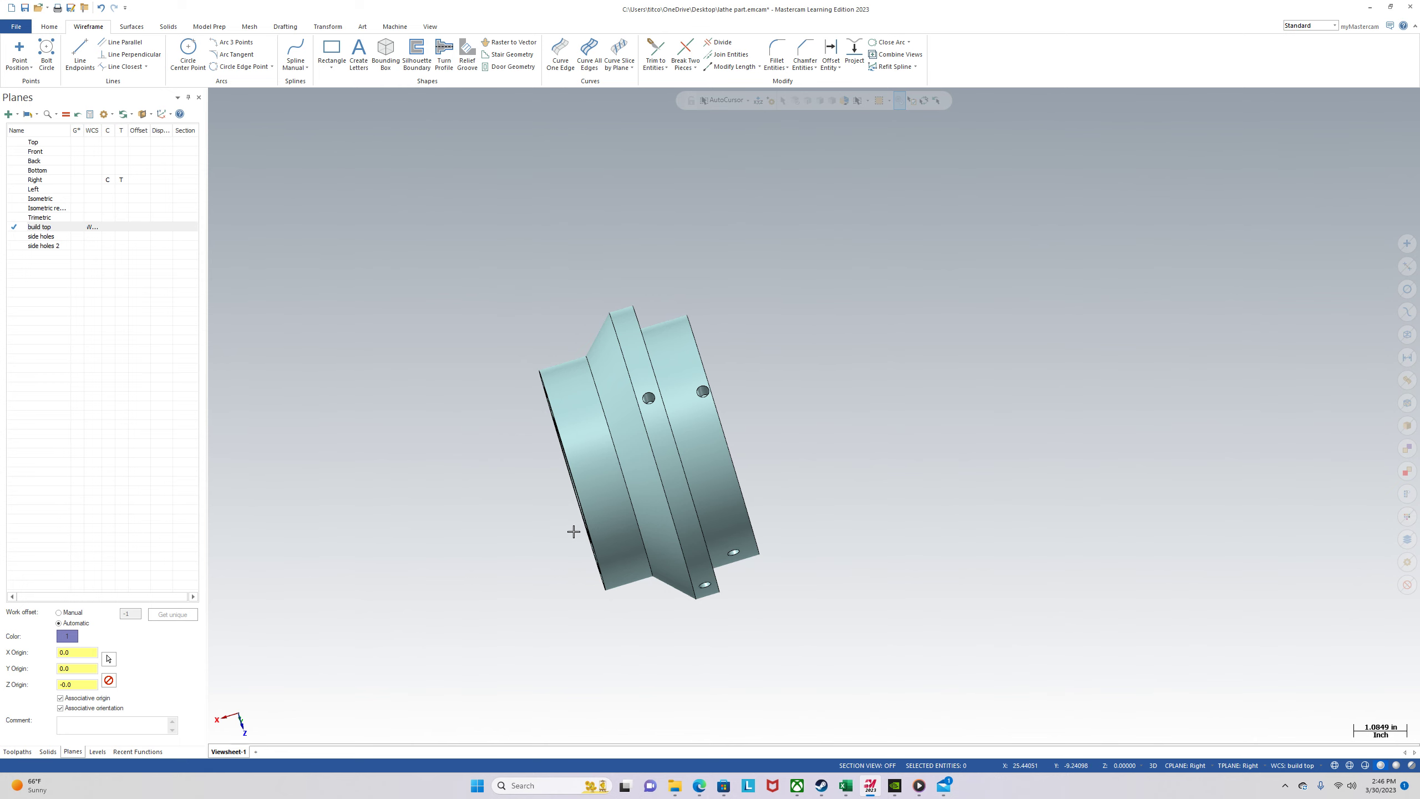
mouse_move(573, 530)
middle_mouse_down()
mouse_move(823, 443)
mouse_move(775, 365)
mouse_move(750, 389)
mouse_move(732, 342)
middle_mouse_up()
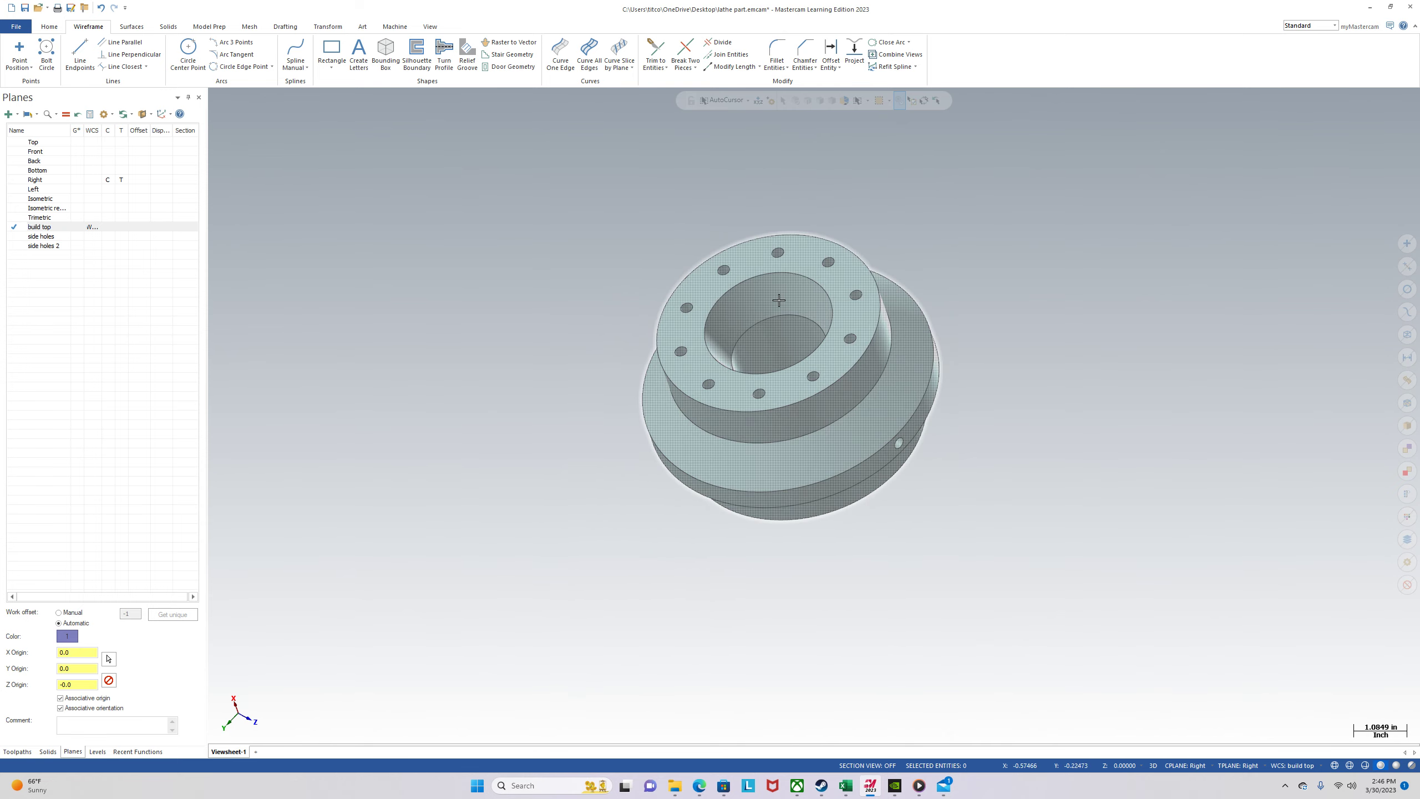
scroll(779, 301, "up", 1)
scroll(810, 605, "down", 1)
scroll(842, 295, "up", 1)
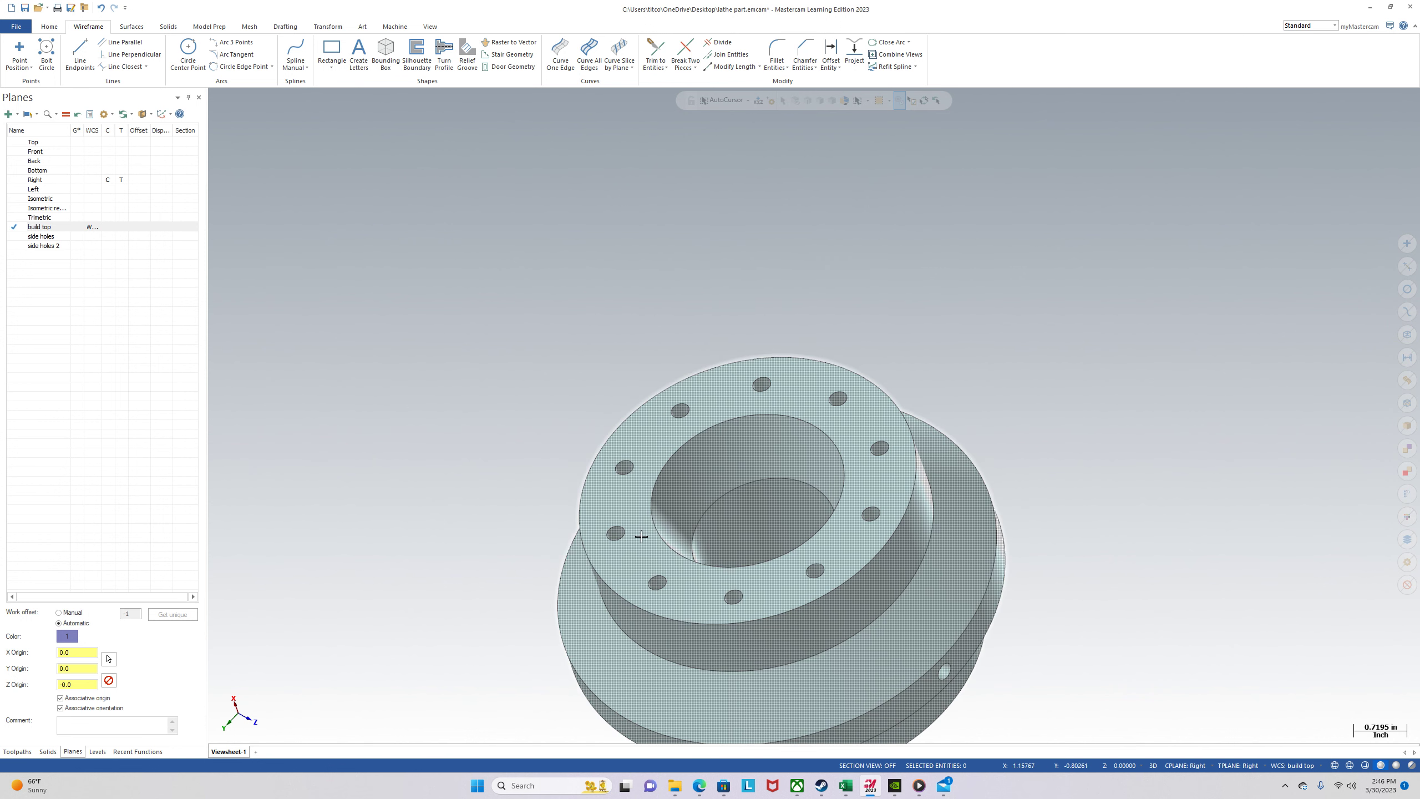
scroll(723, 596, "up", 1)
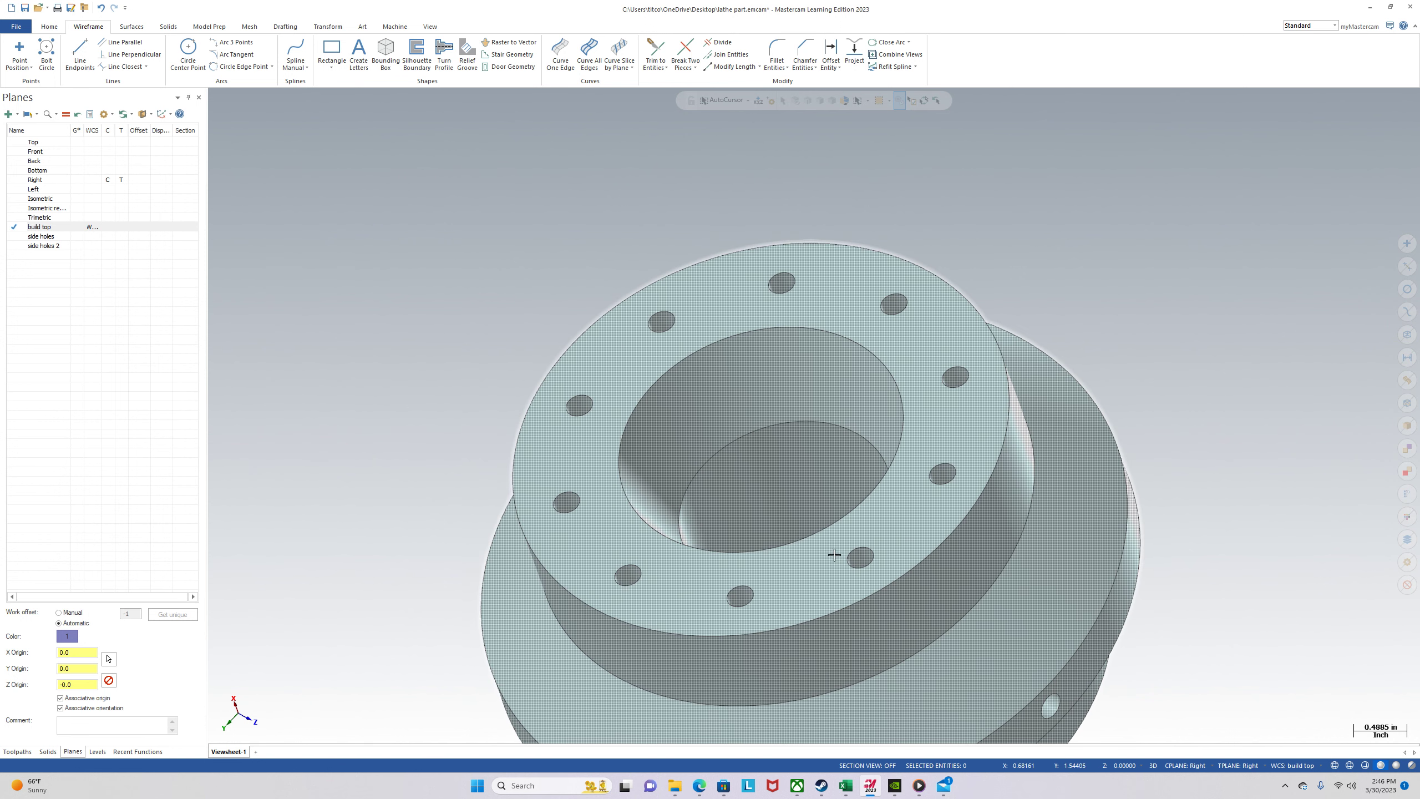
scroll(385, 351, "down", 1)
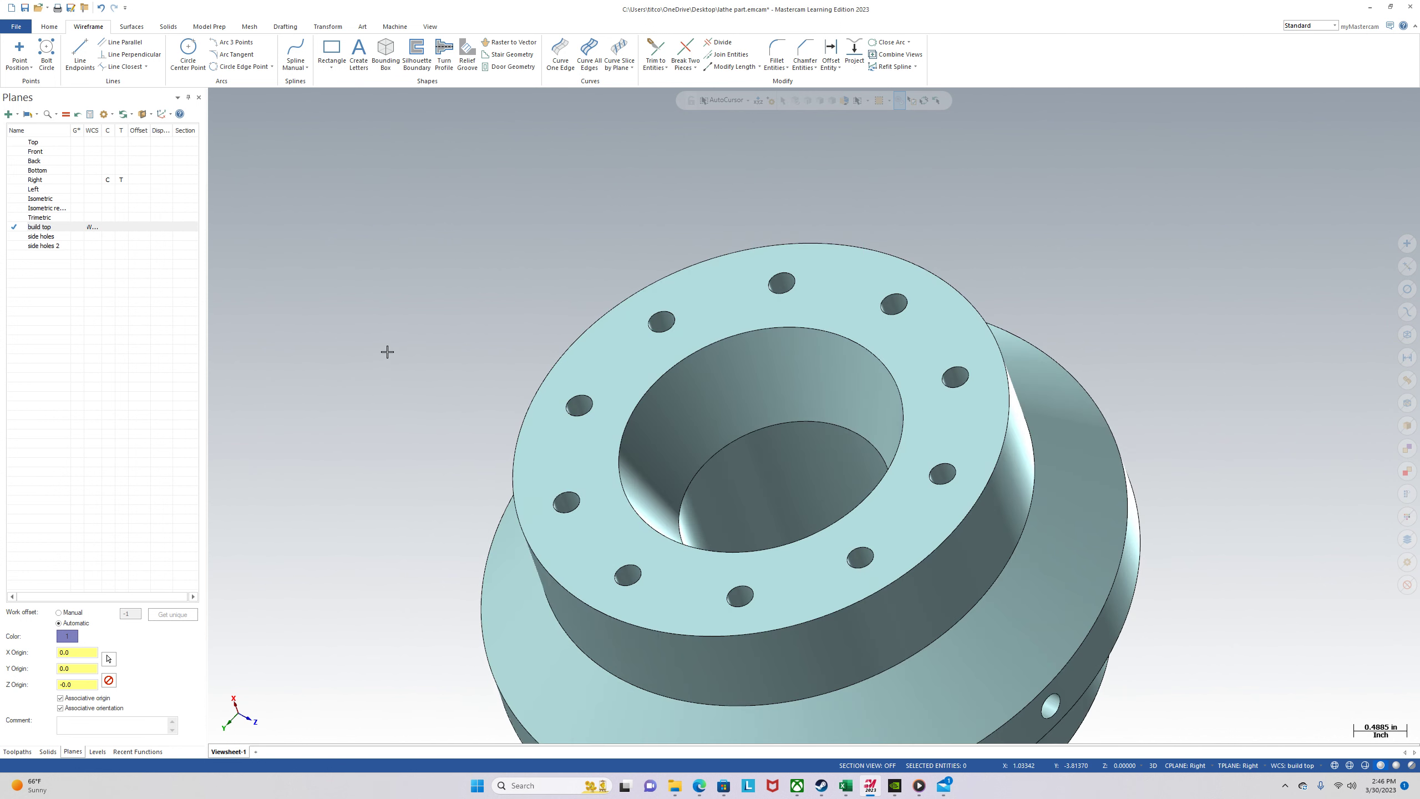
scroll(378, 347, "down", 1)
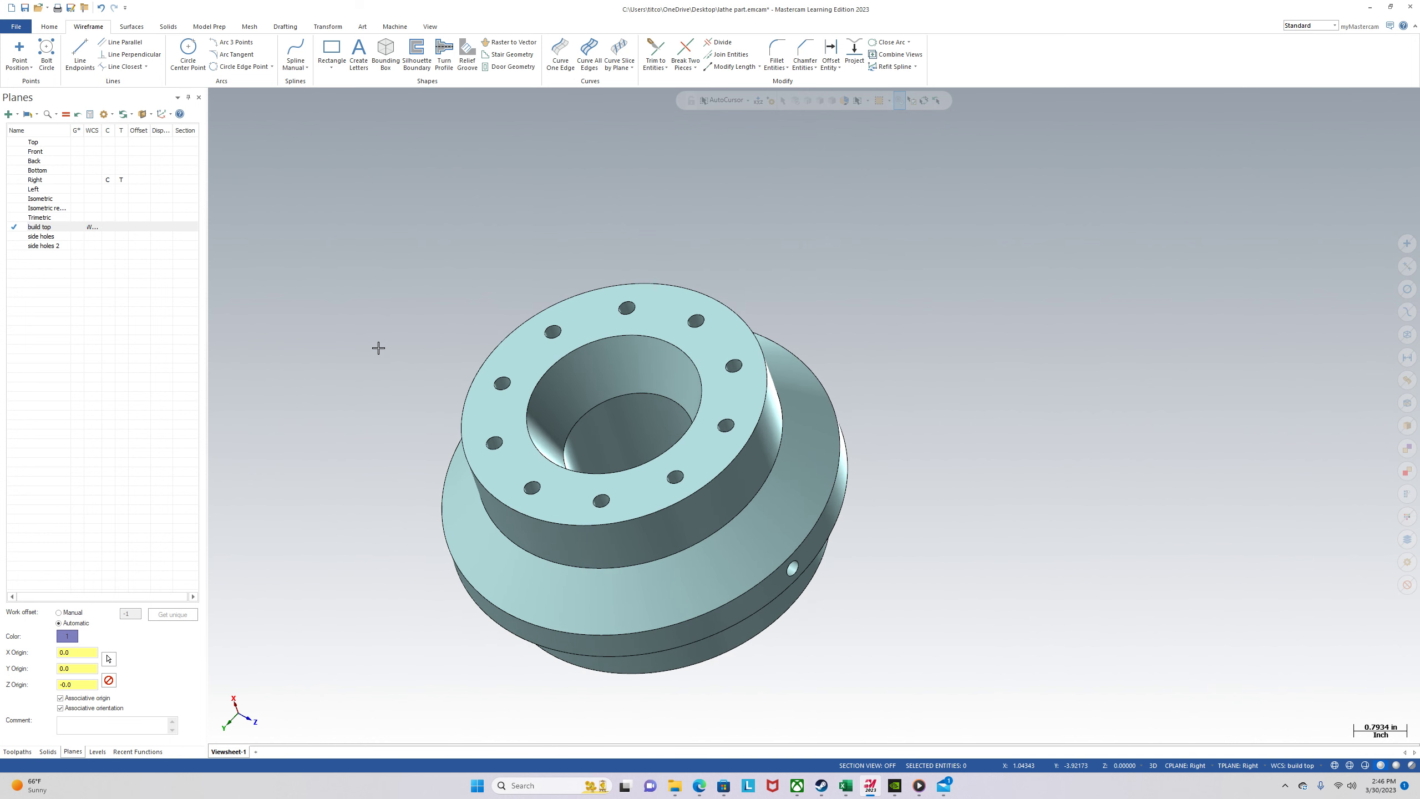
Show the part in the top view and make build top the active graphics, construction and tool plane.
right_click(361, 350)
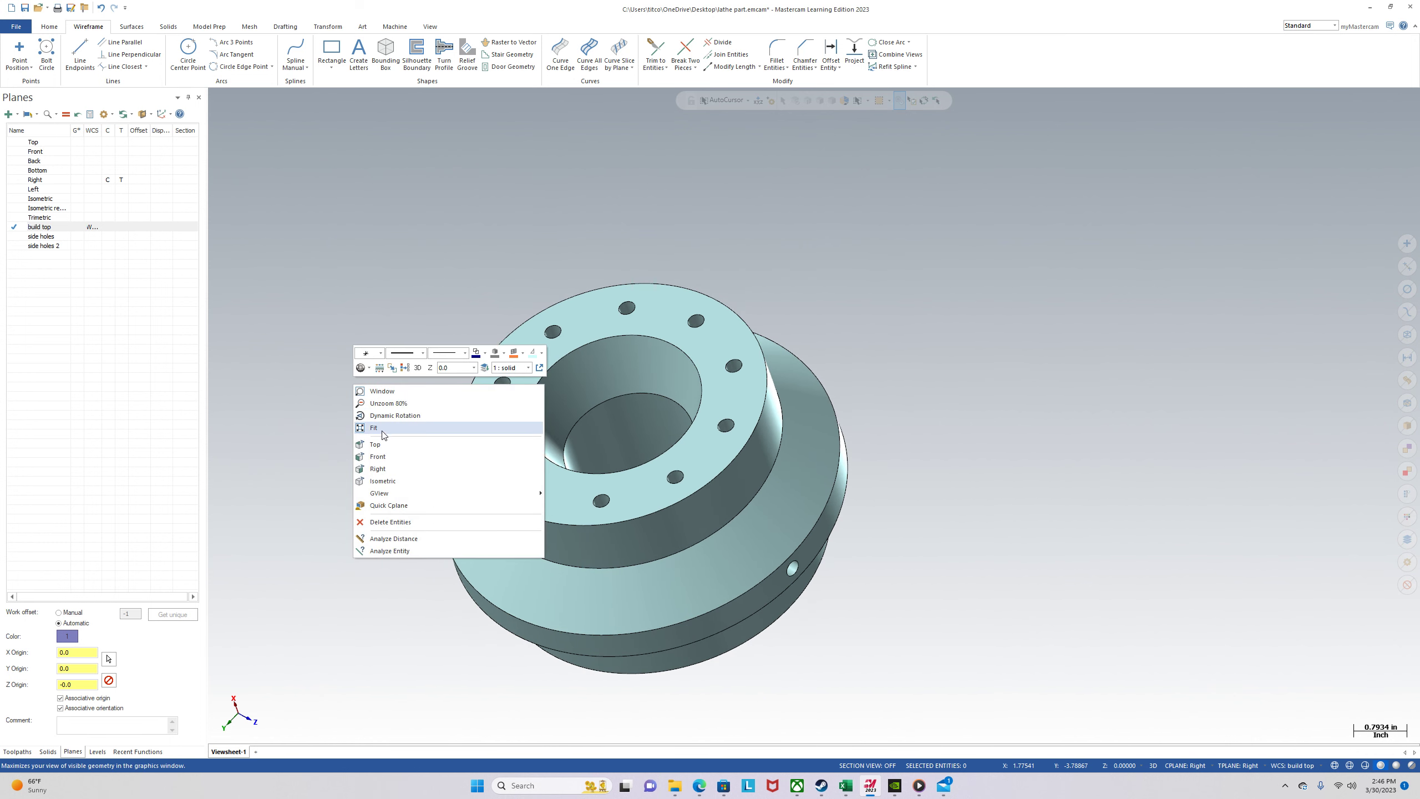
left_click(385, 445)
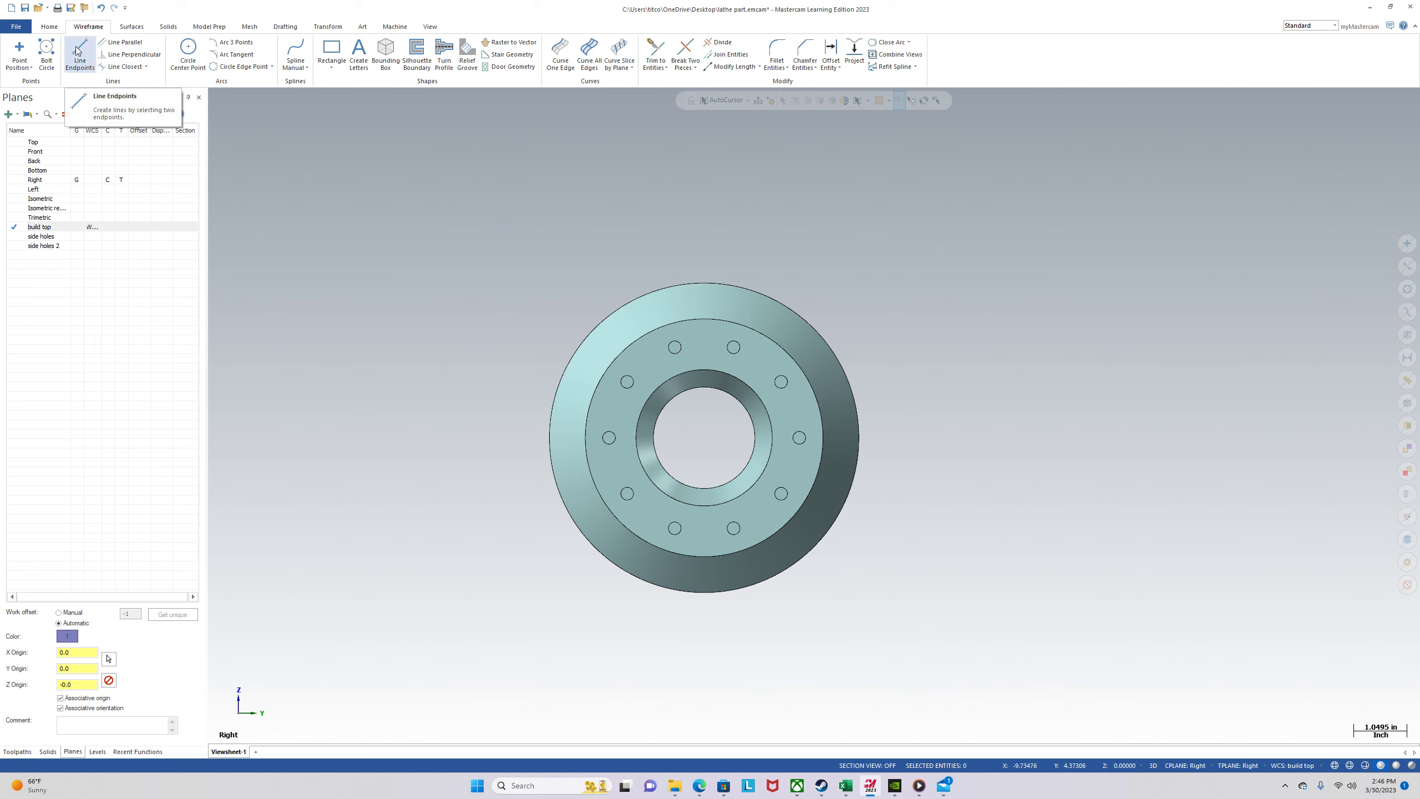
left_click(76, 227)
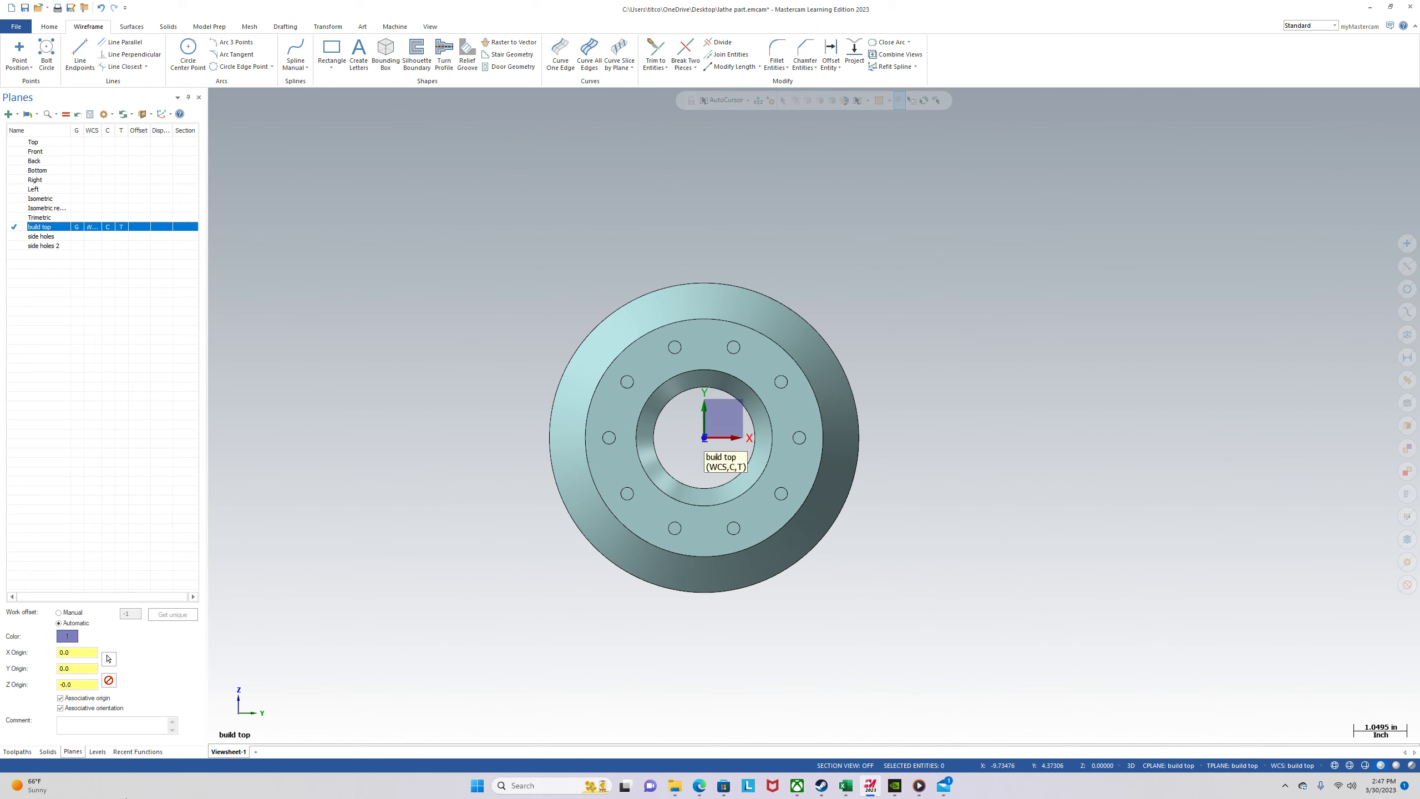
Create level 3 named "fixture" and make it the active level.
left_click(97, 751)
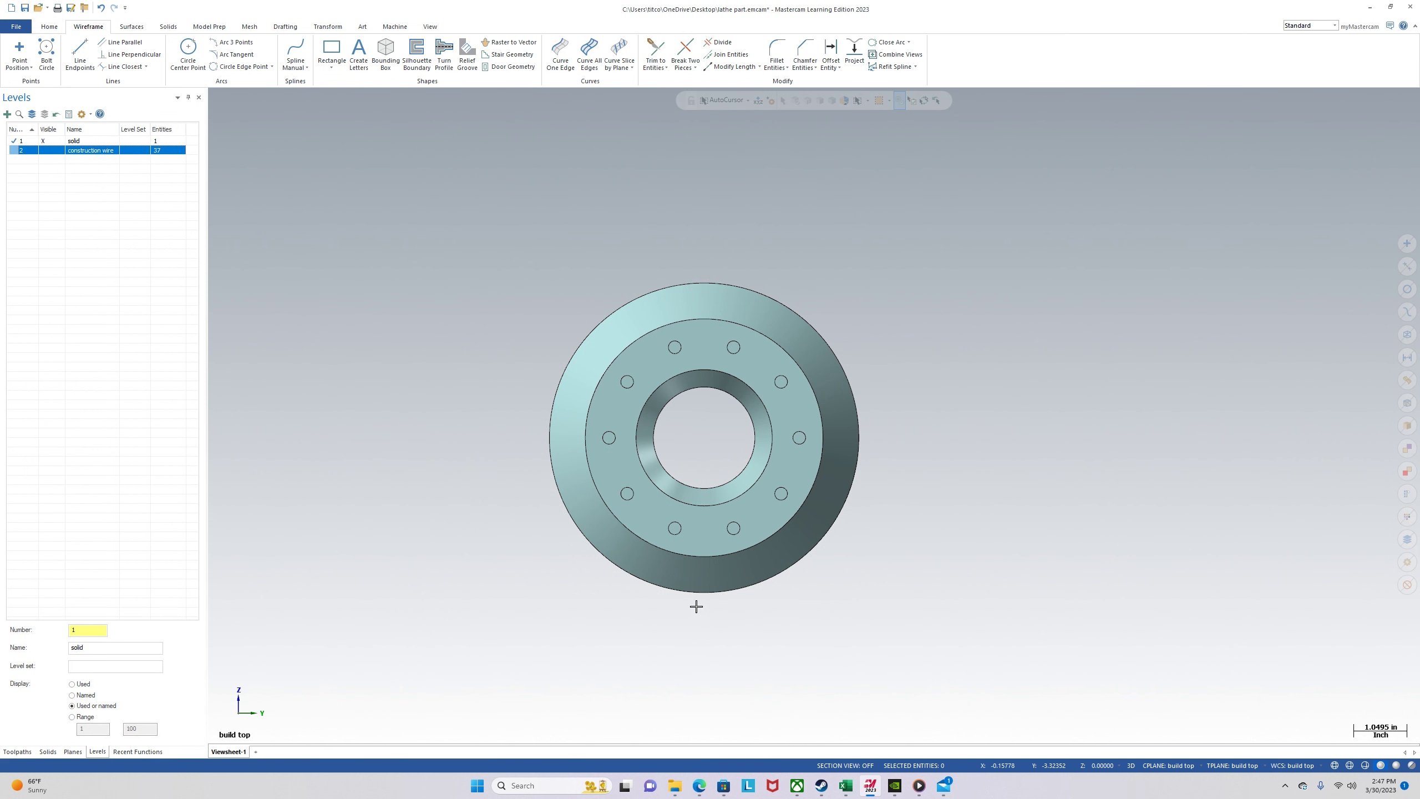
middle_click_drag(709, 489, 684, 427)
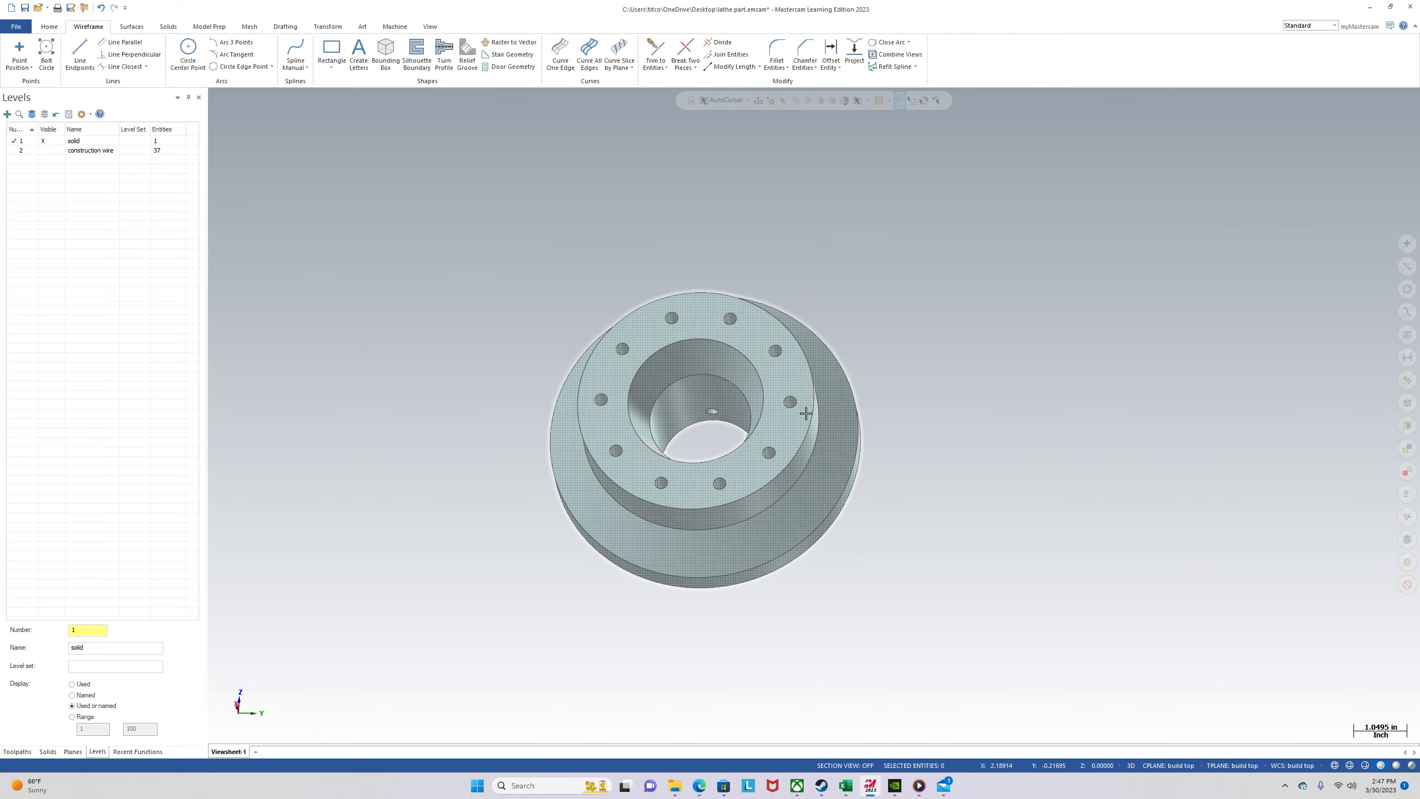
middle_click_drag(708, 409, 685, 526)
middle_click_drag(852, 317, 956, 355)
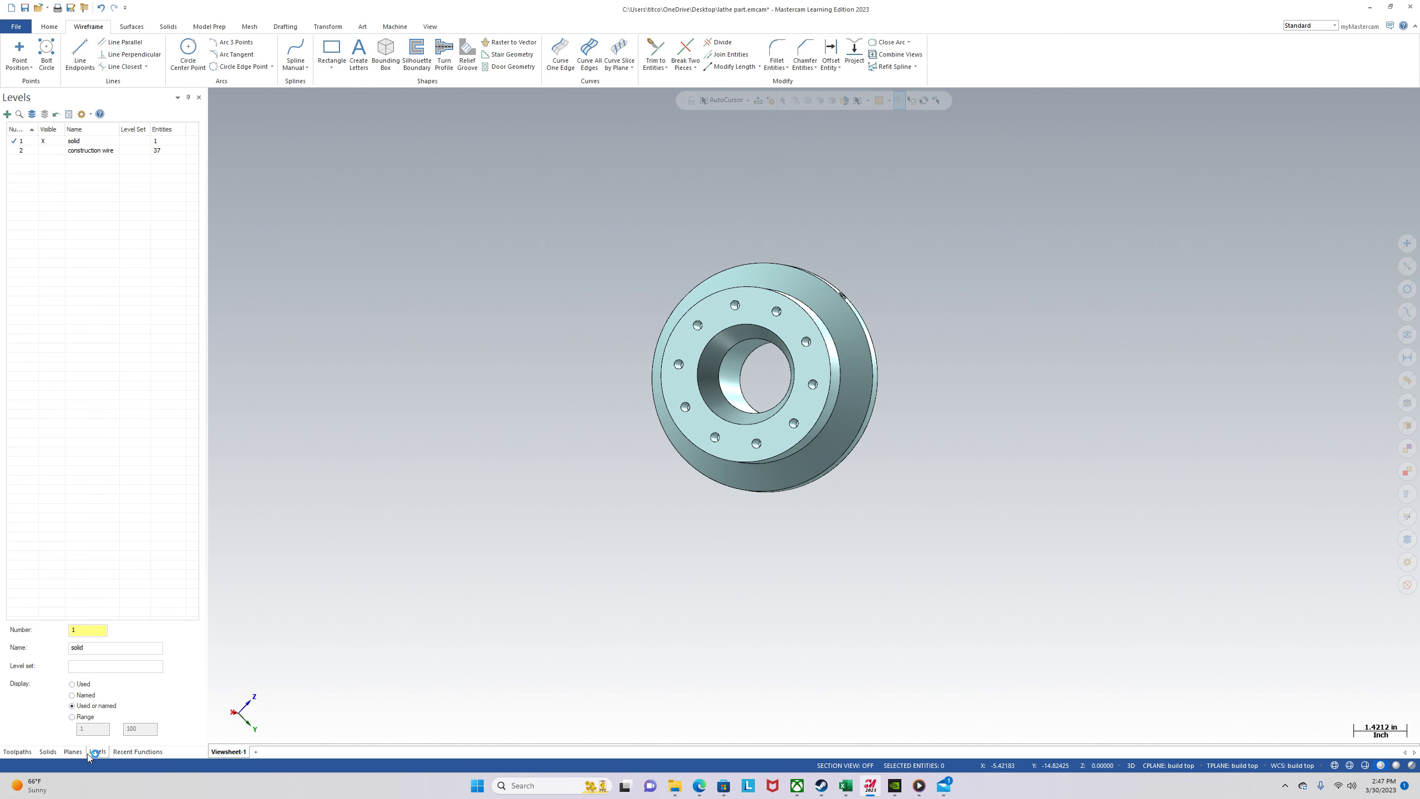
double_click(89, 630)
type("3")
key("Tab")
left_click(33, 161)
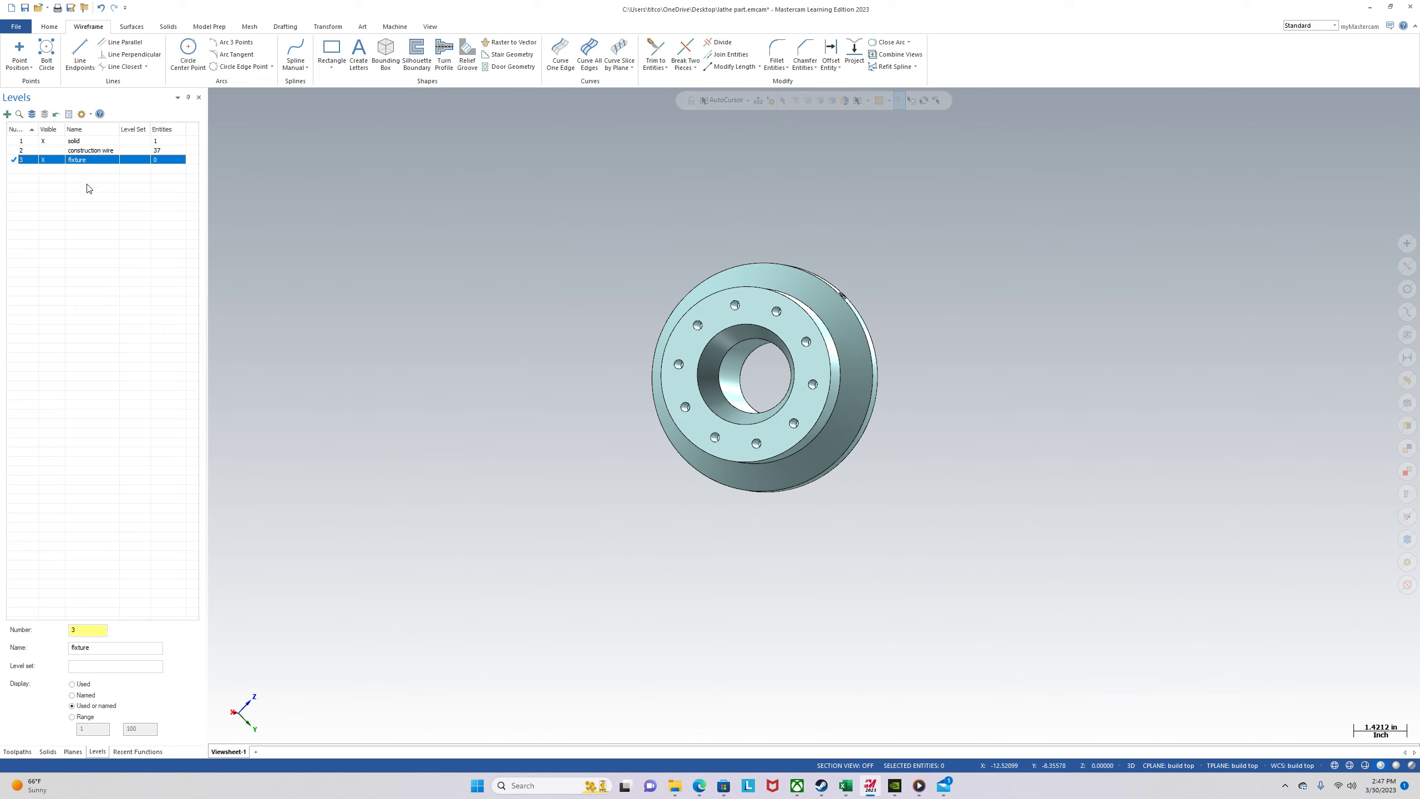
Create level 4 named "part cut in half" and make it the active level.
left_click(104, 631)
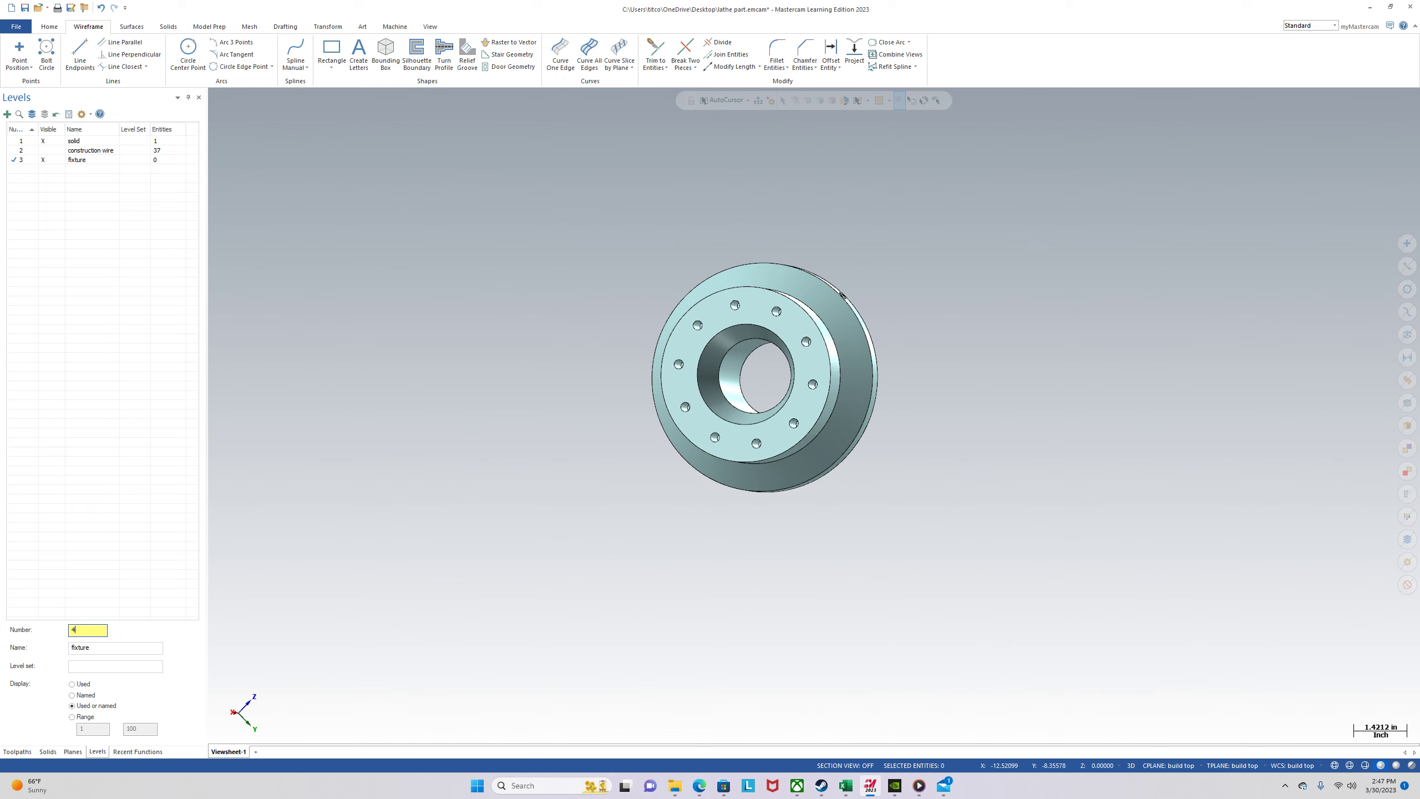
type("4")
key("Return")
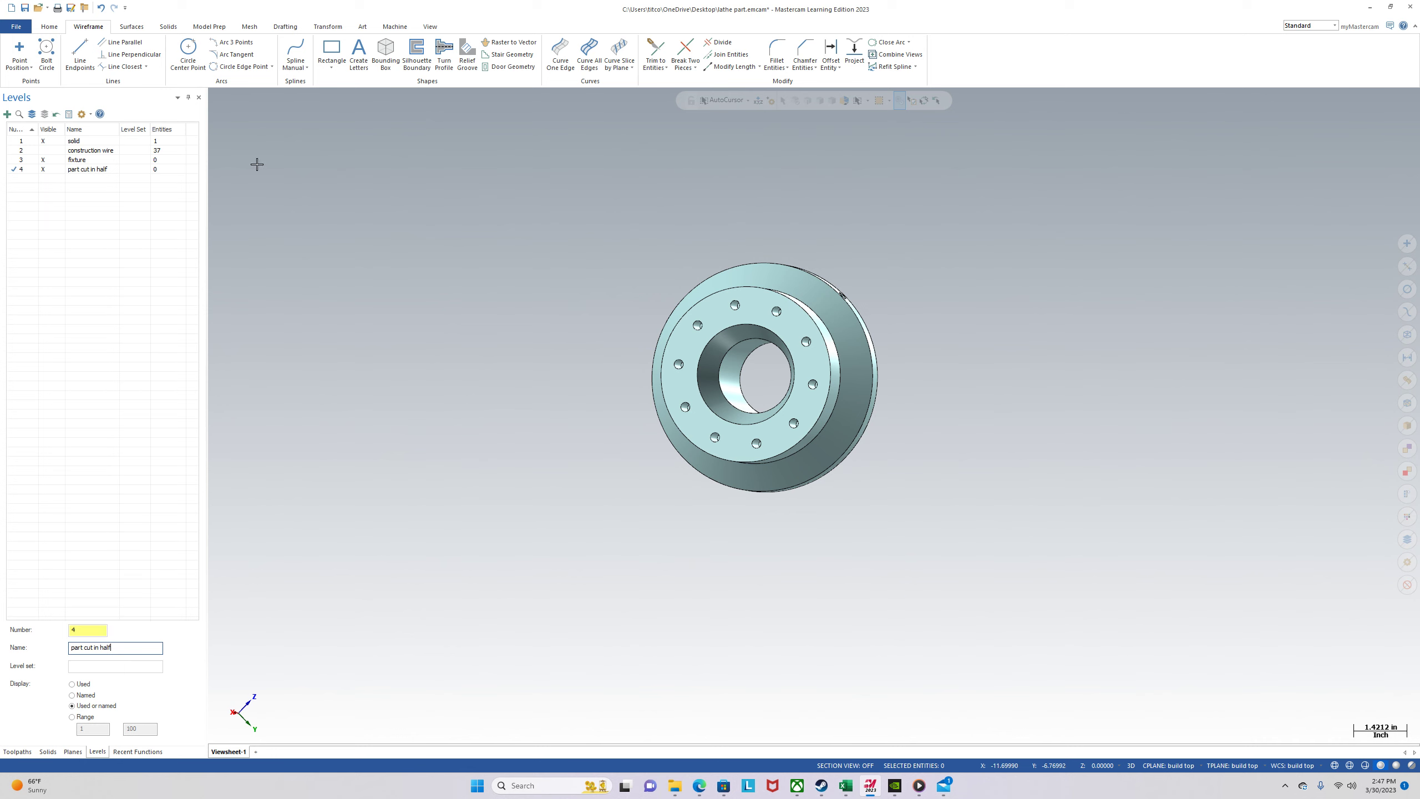
left_click(29, 168)
In the top view, draw a vertical line about 3.5 in long from the part's centre up past its outer edge.
right_click(443, 335)
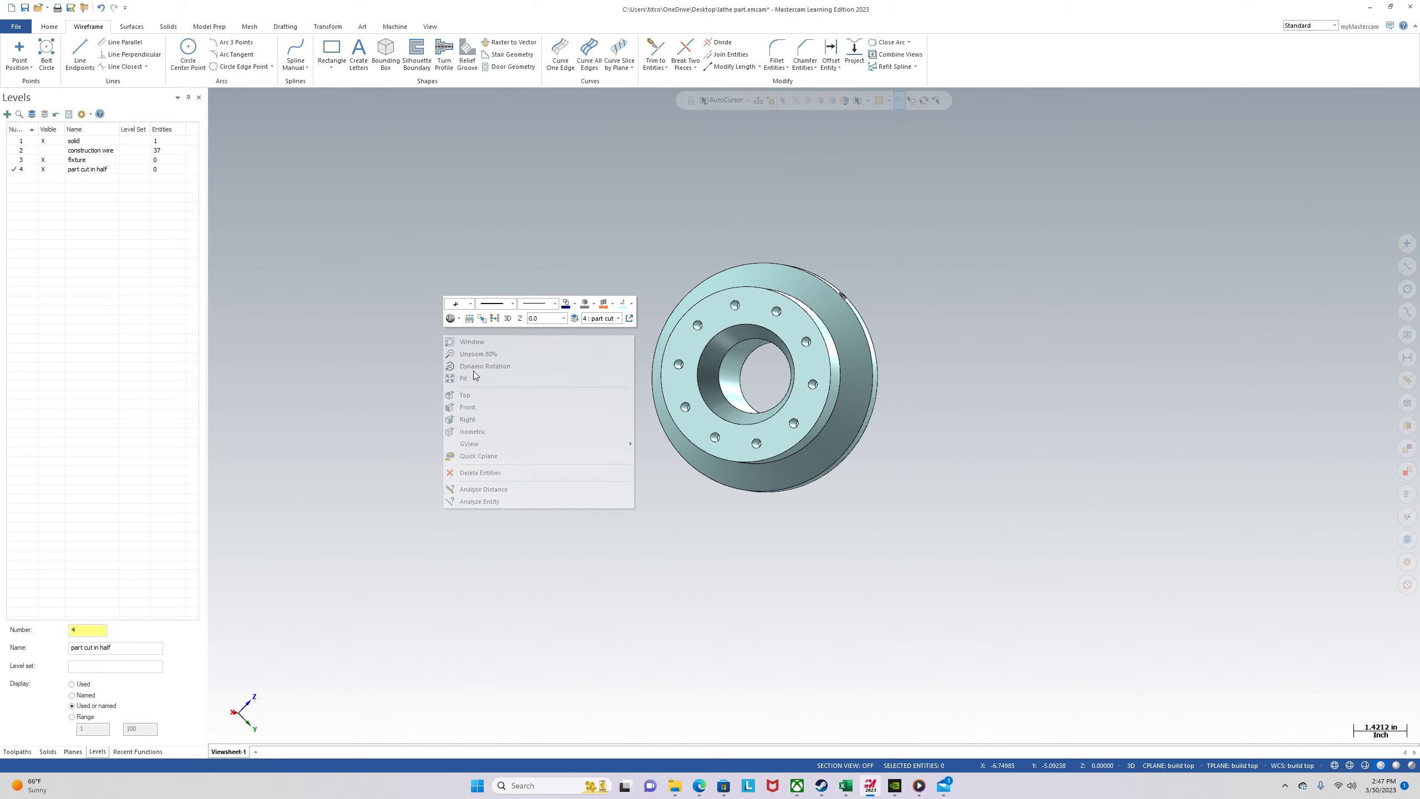
left_click(491, 394)
left_click(80, 53)
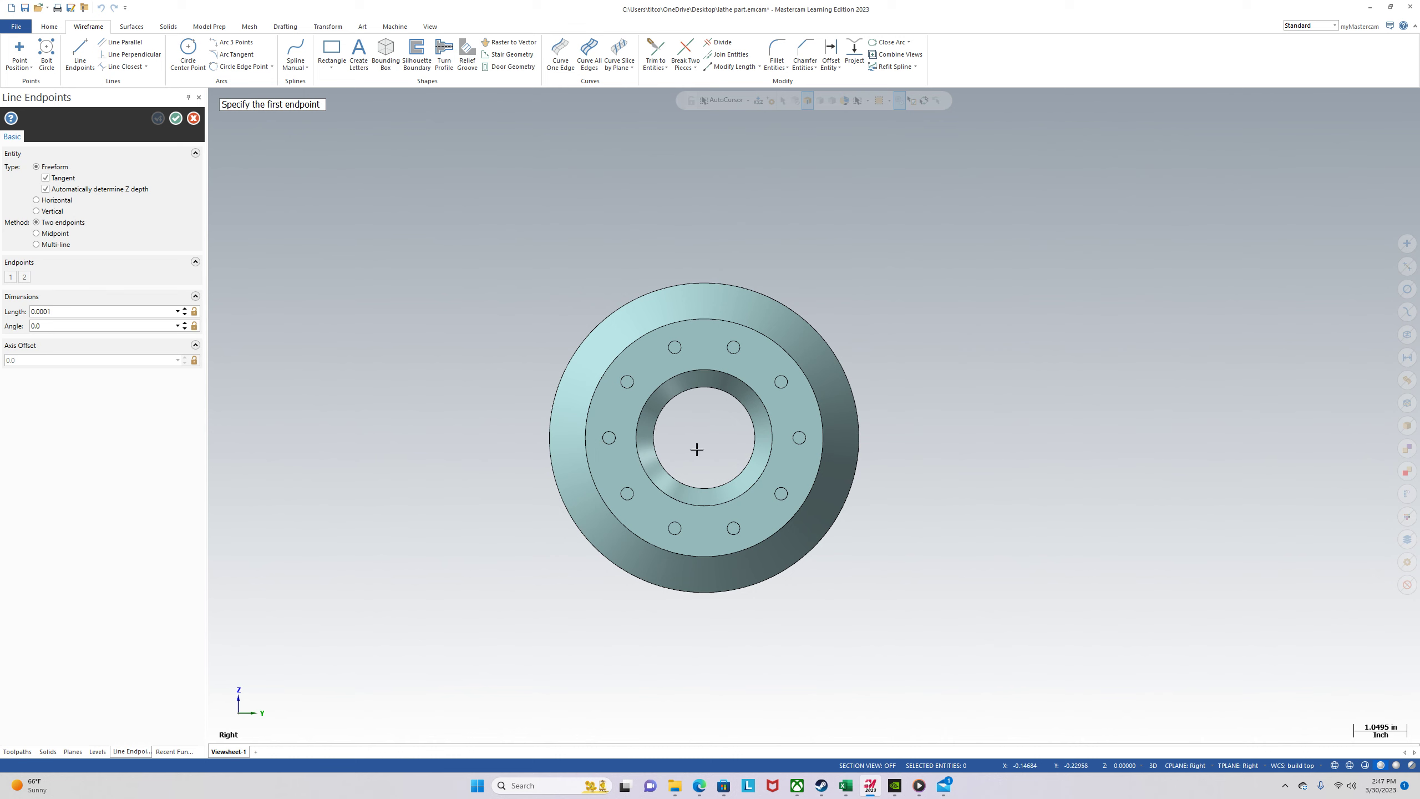
left_click(705, 437)
middle_click_drag(703, 421, 706, 348)
right_click(708, 326)
left_click(737, 401)
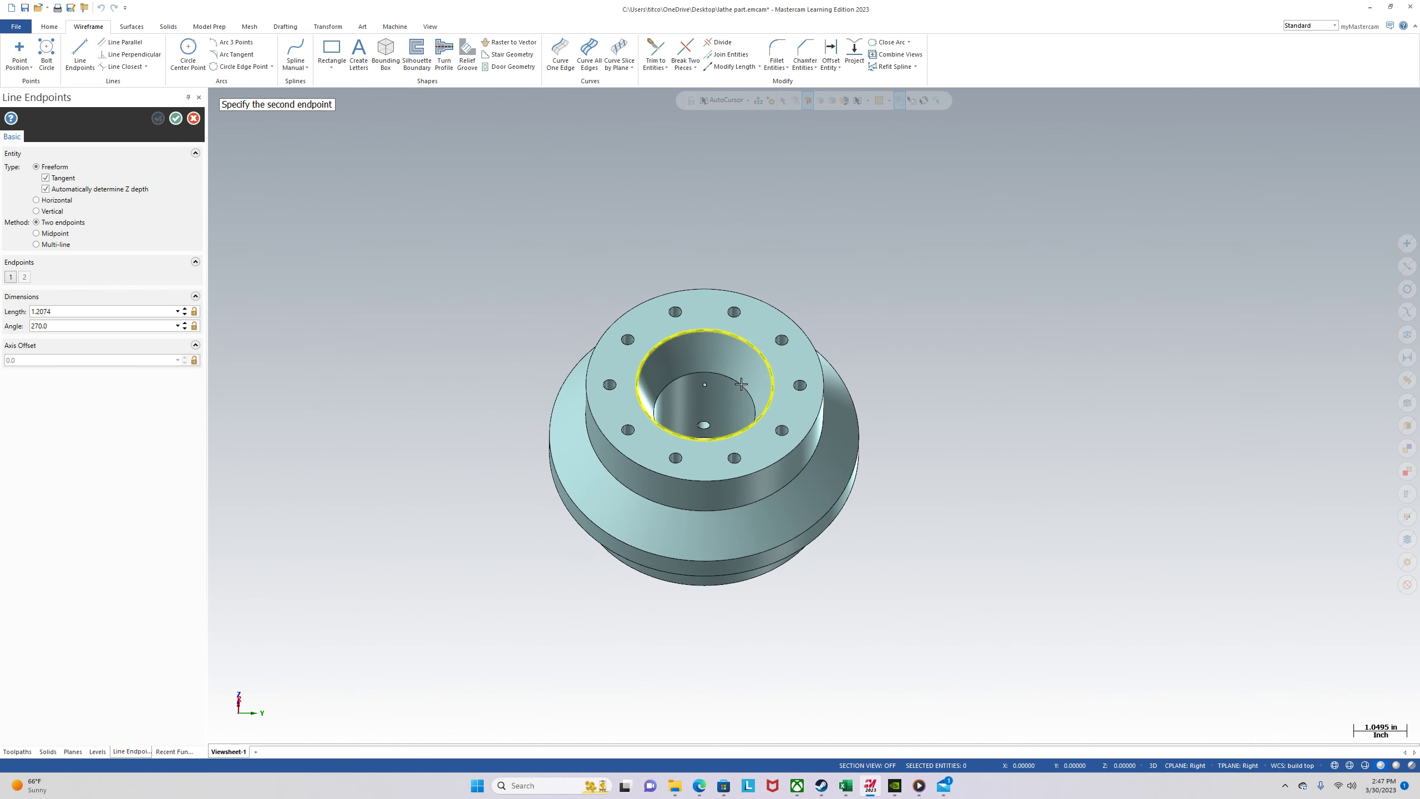
left_click(704, 262)
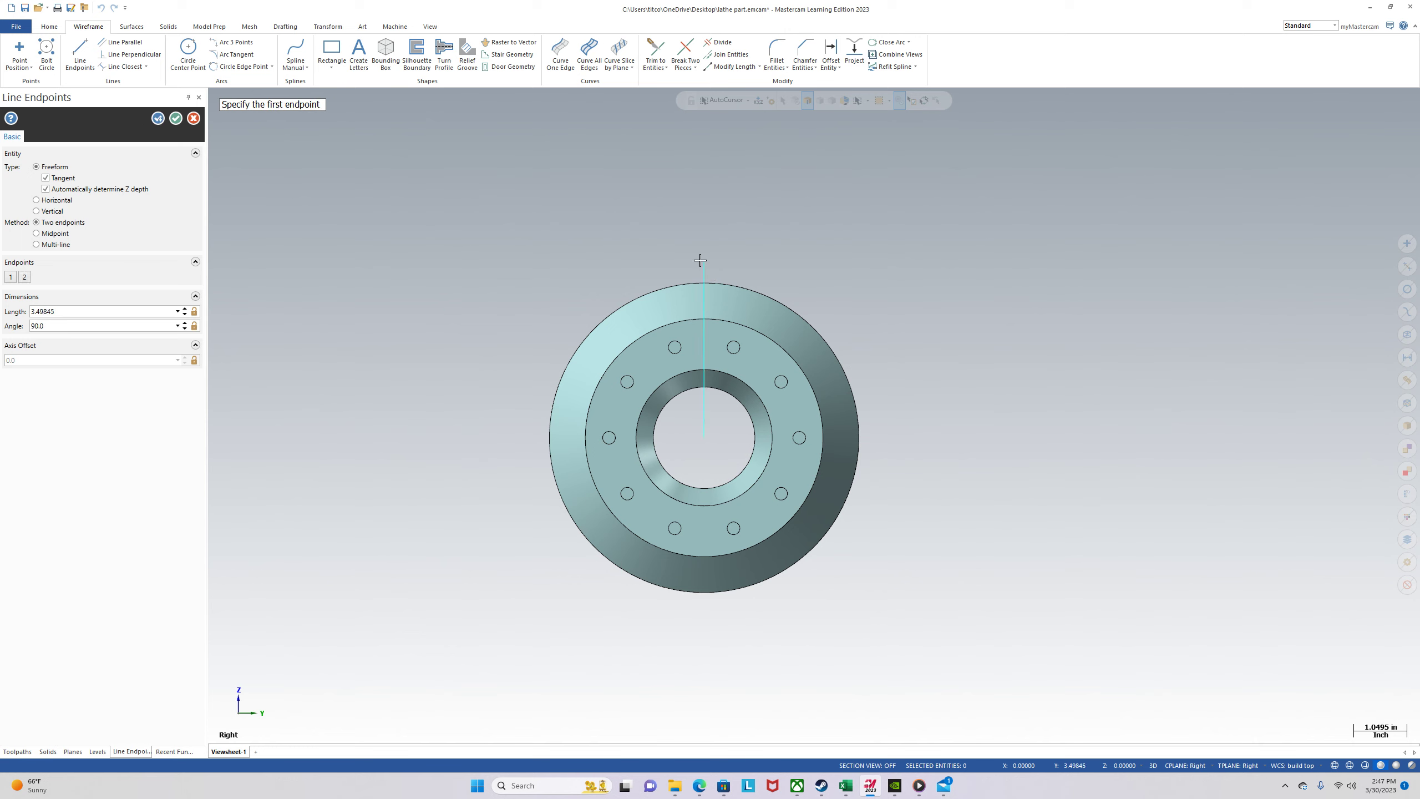
Draw a horizontal line about 3.9 in long from the vertical line's upper end, and a vertical line from there down past the part.
left_click(707, 260)
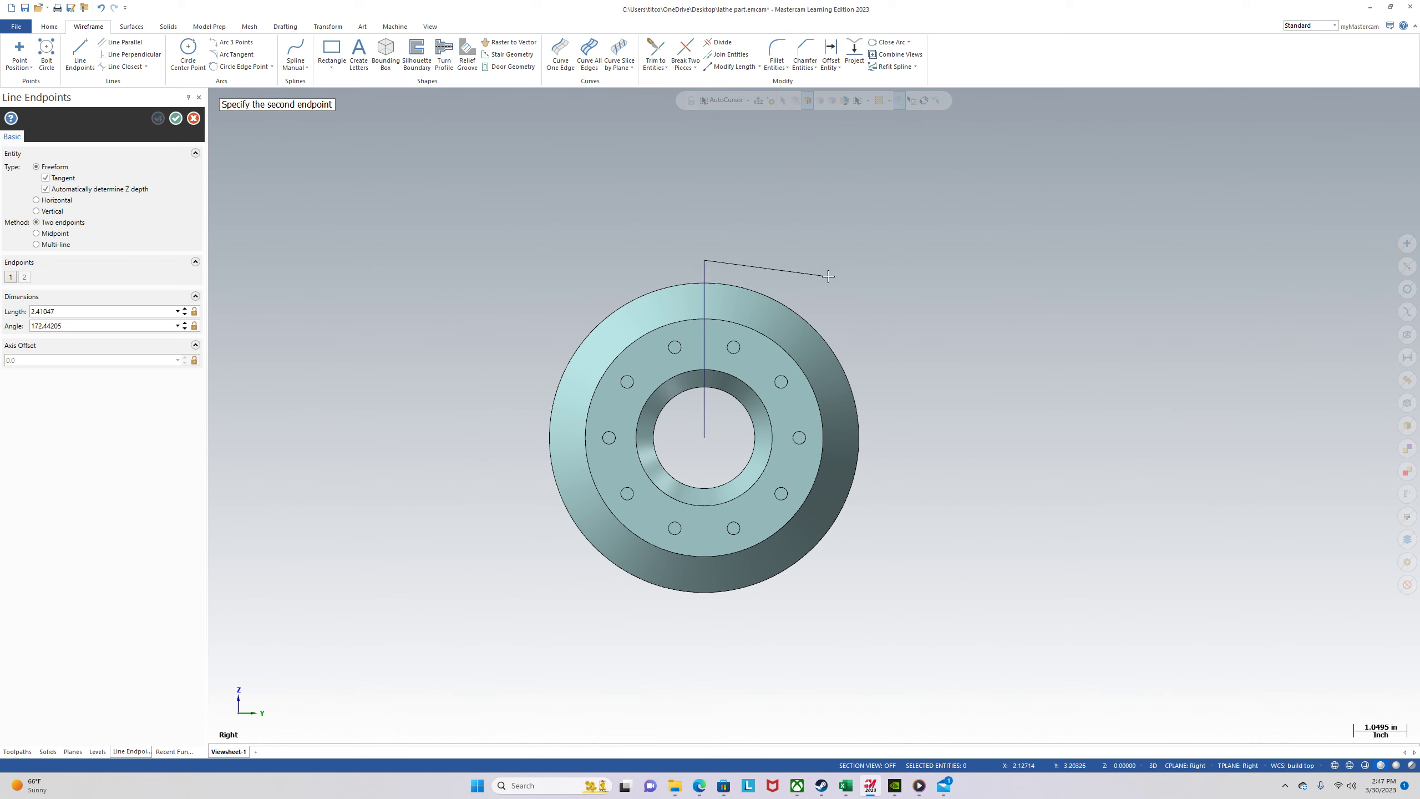
left_click(902, 261)
left_click(903, 261)
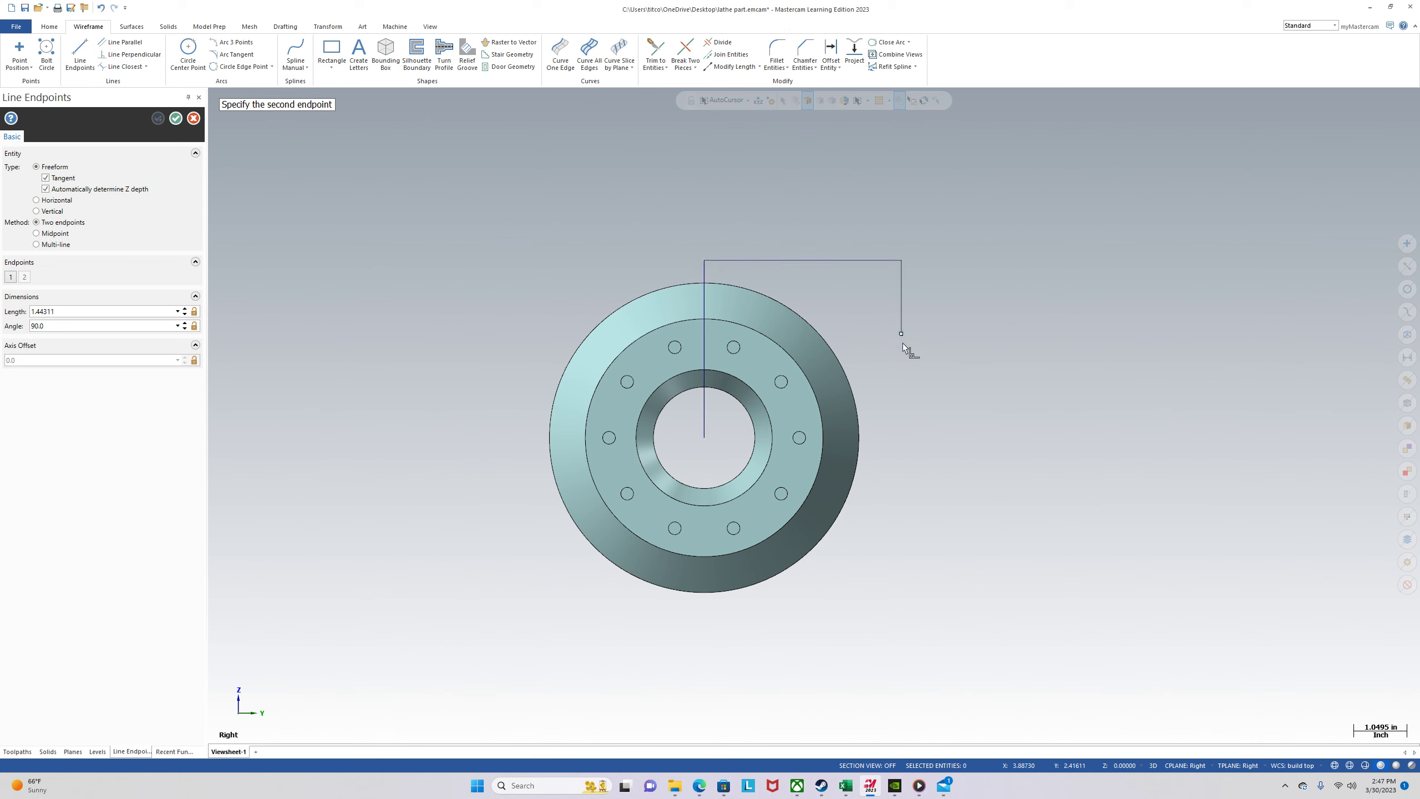
left_click(905, 659)
Draw a vertical line from the part's centre down past its lower edge and close the outline with a line about 3.89 in long.
left_click(706, 439)
left_click(706, 646)
left_click(705, 647)
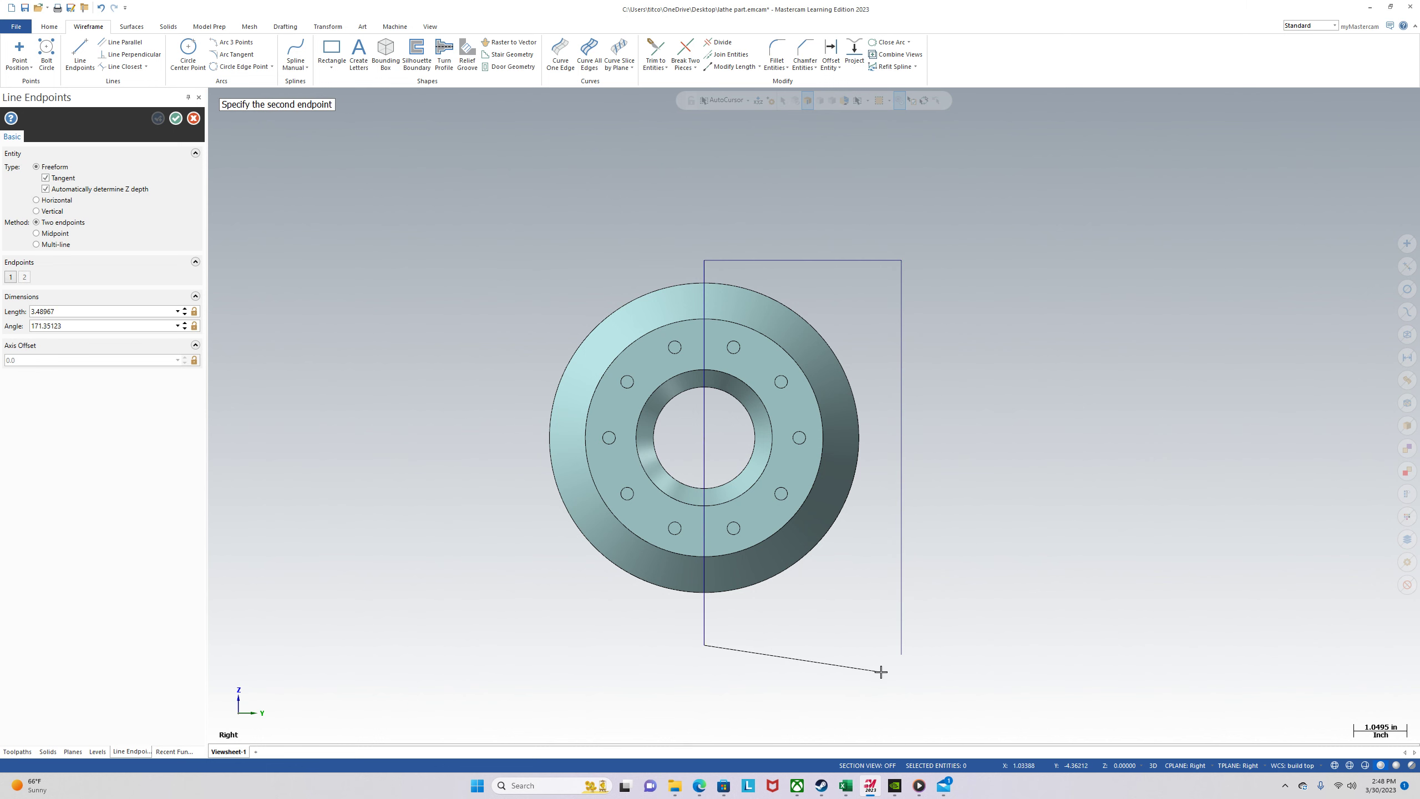
left_click(906, 658)
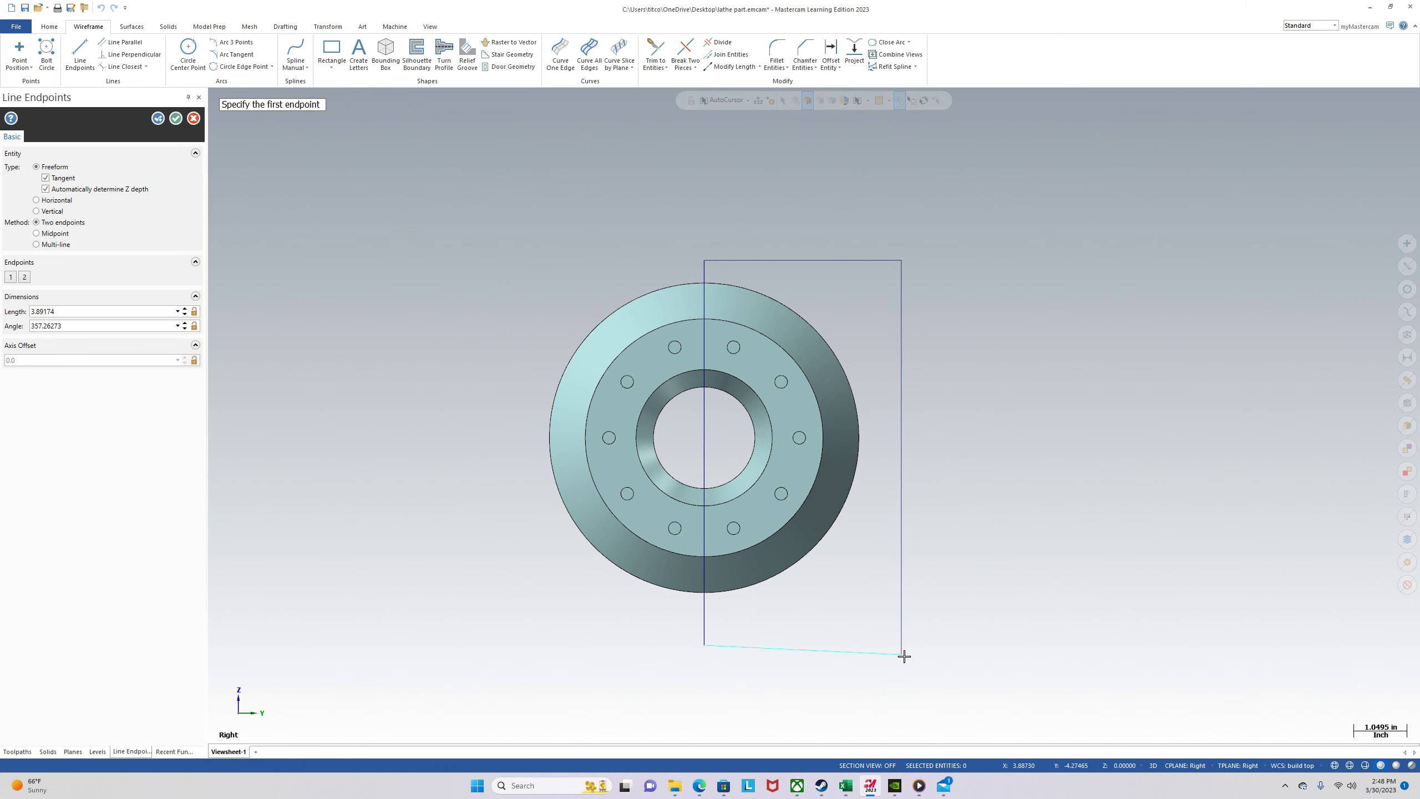
left_click(175, 118)
left_click(168, 26)
left_click(105, 52)
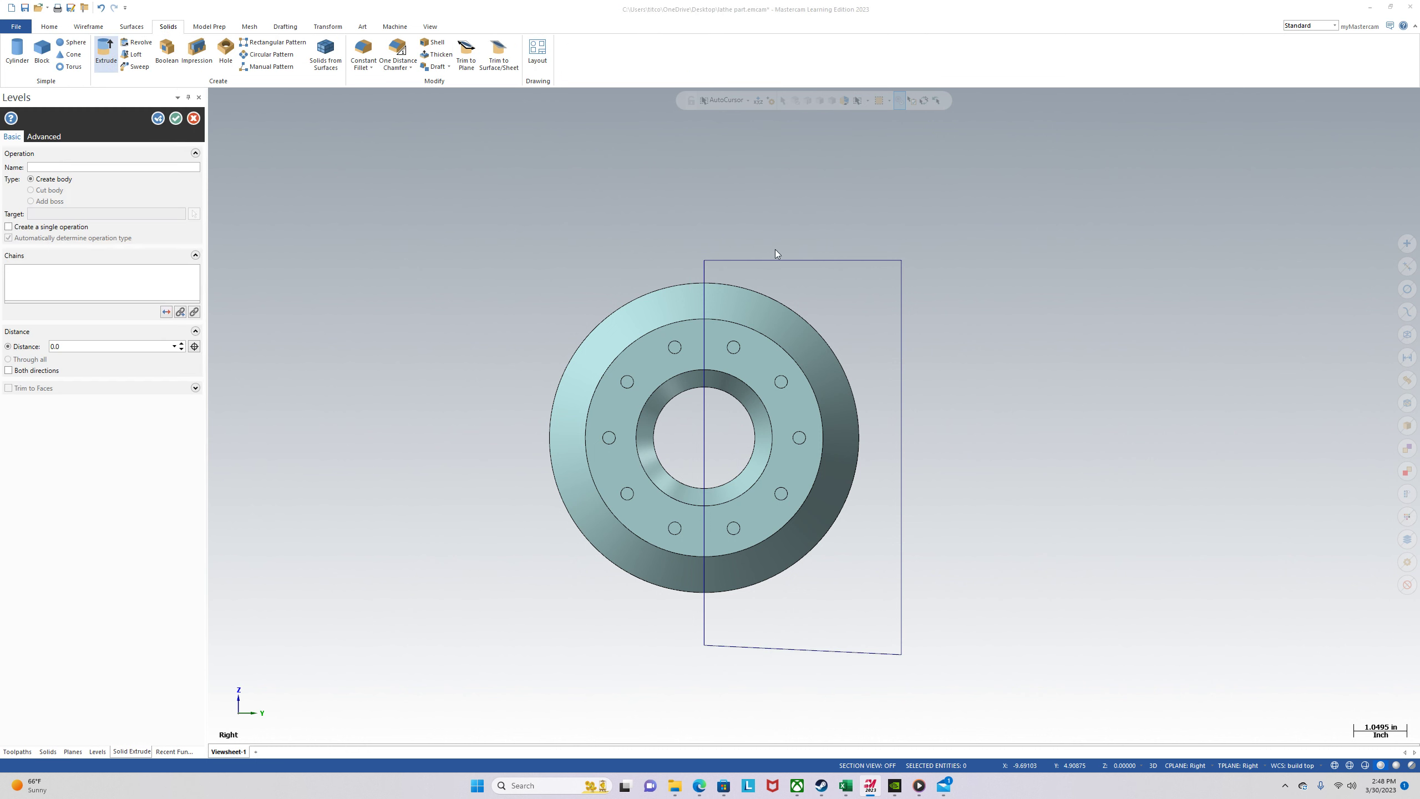
left_click(806, 252)
left_click(23, 661)
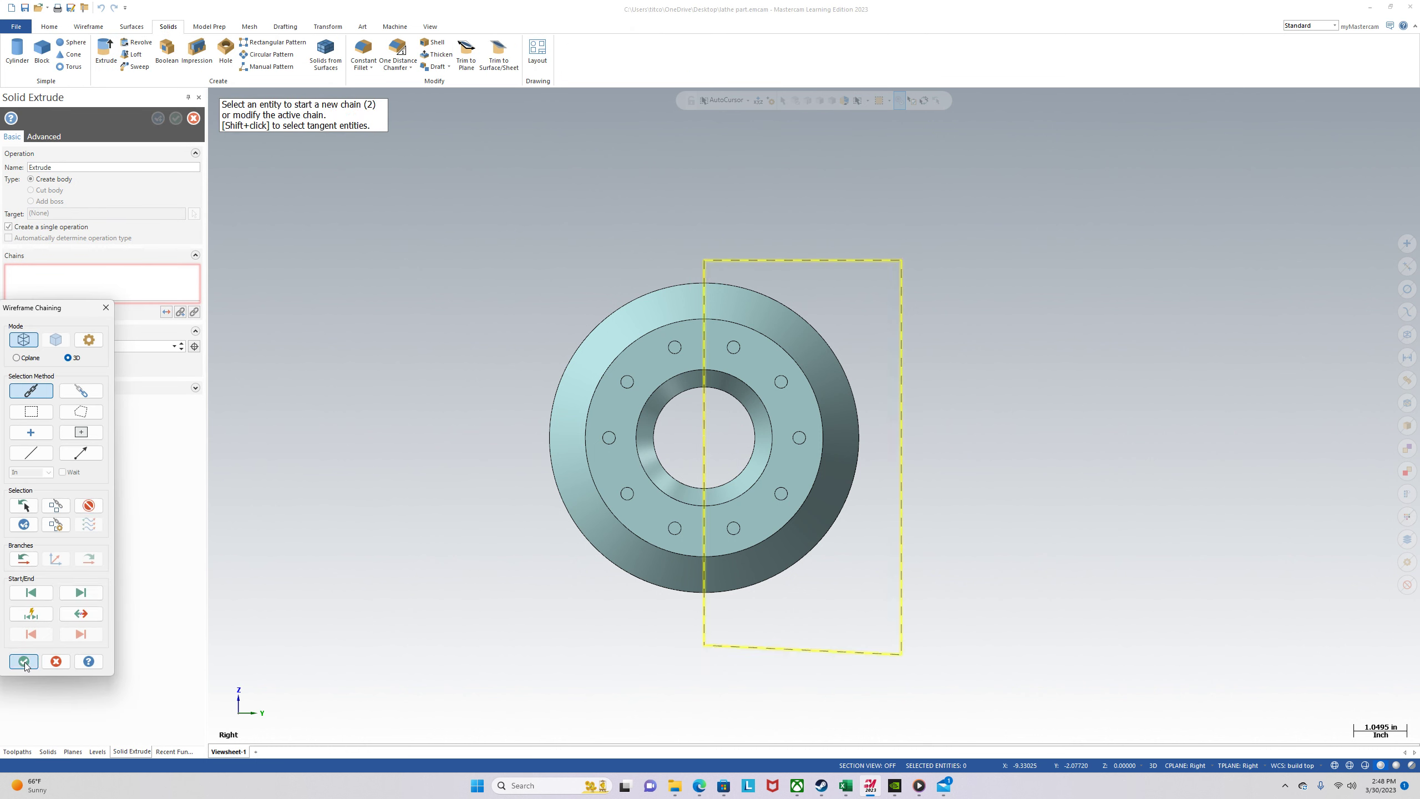
middle_click_drag(572, 561, 479, 454)
left_click(93, 343)
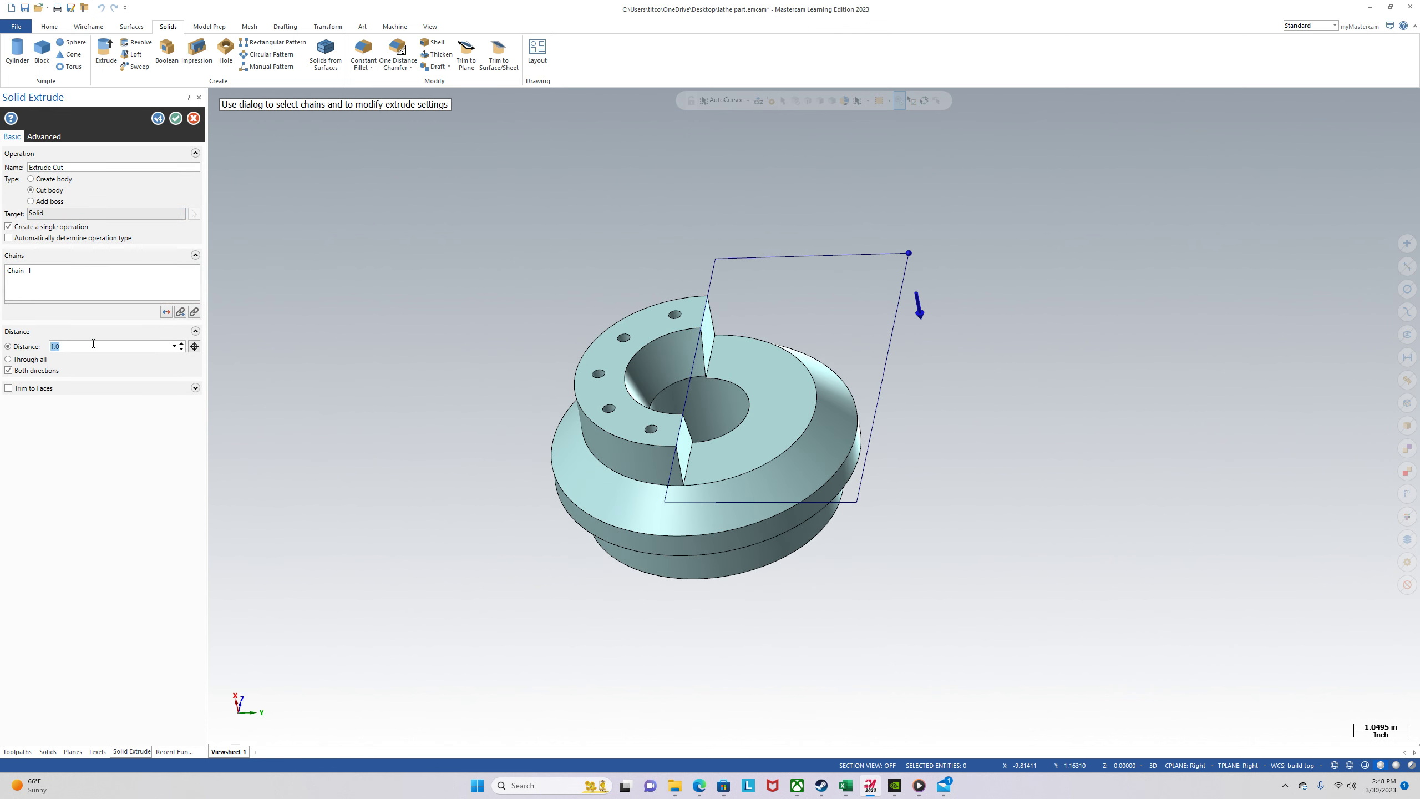
left_click(97, 751)
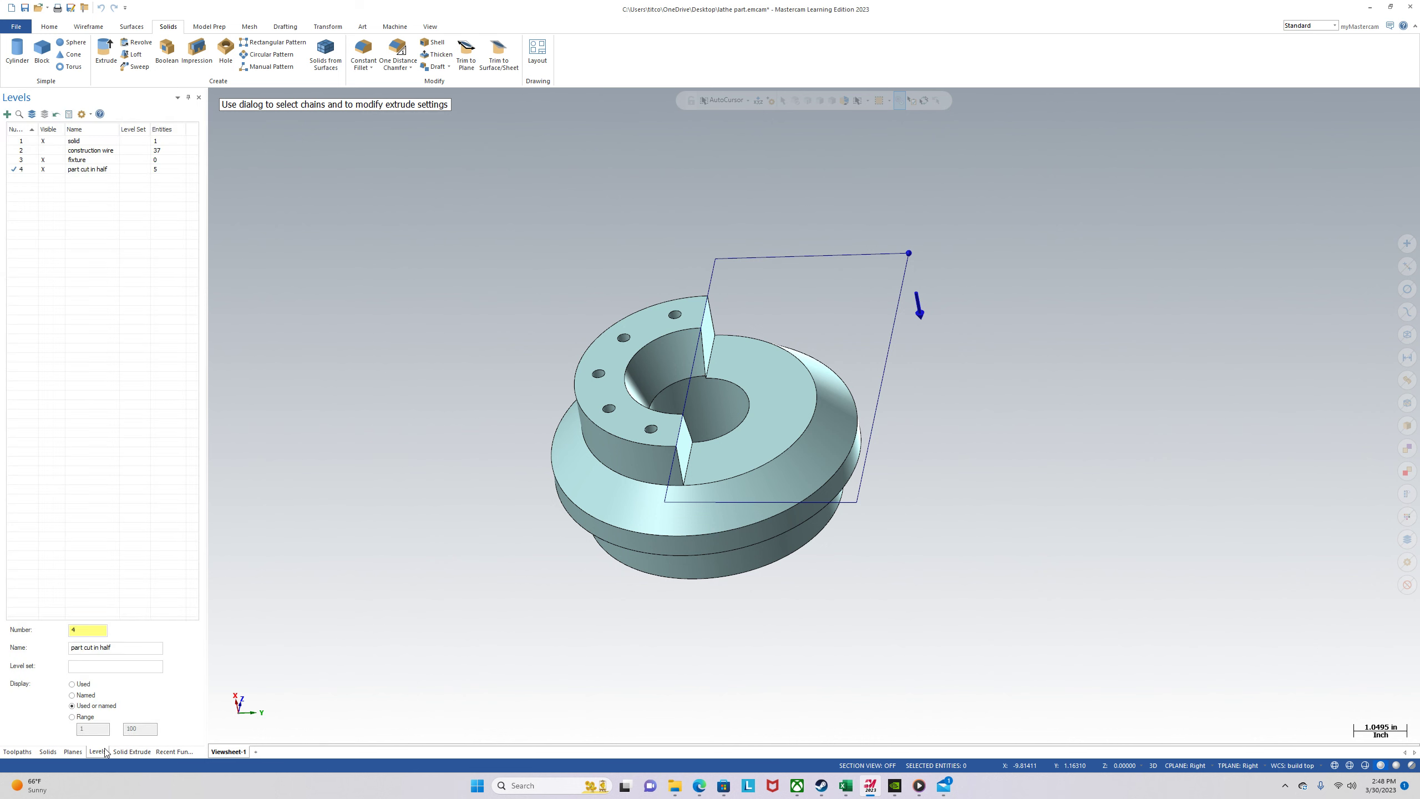
left_click(59, 143)
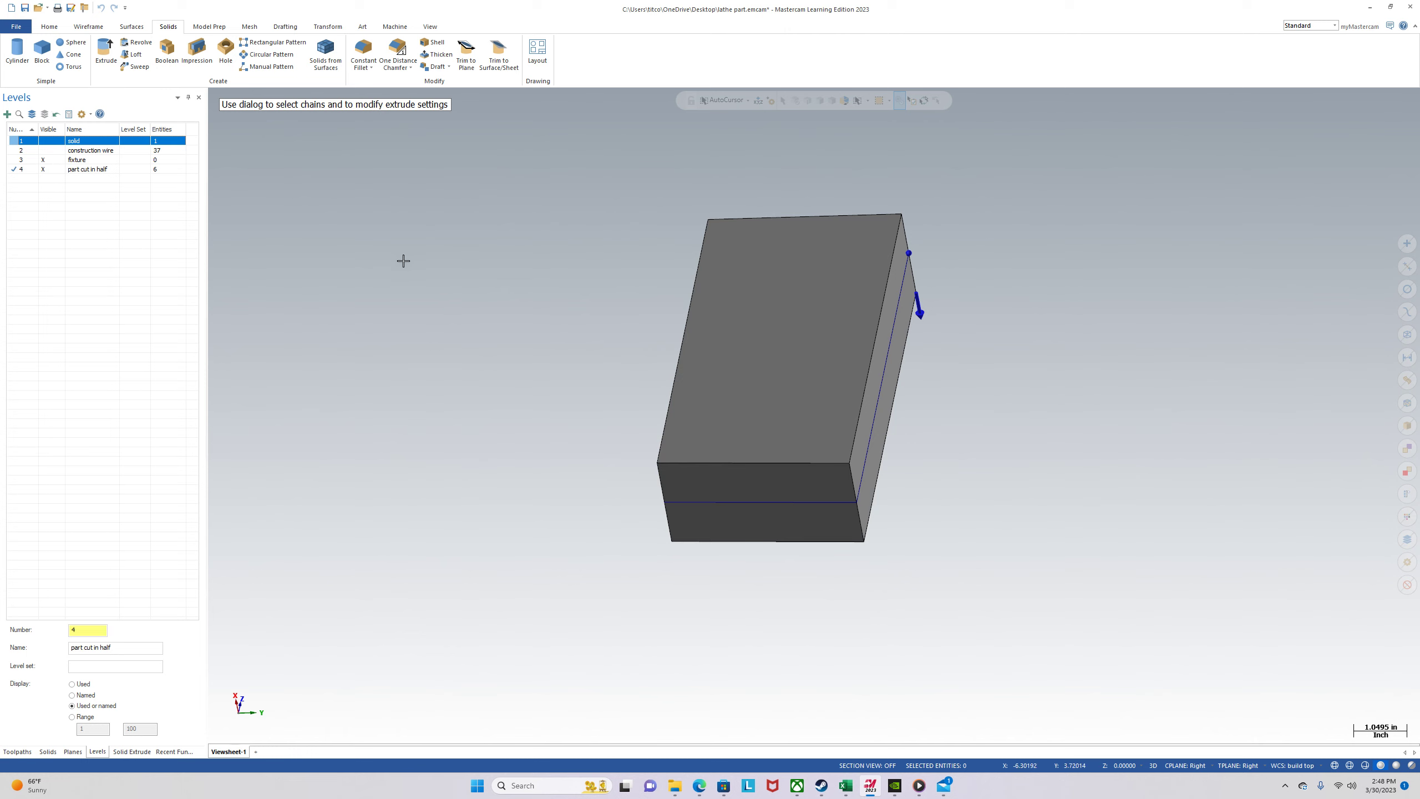
key("Escape")
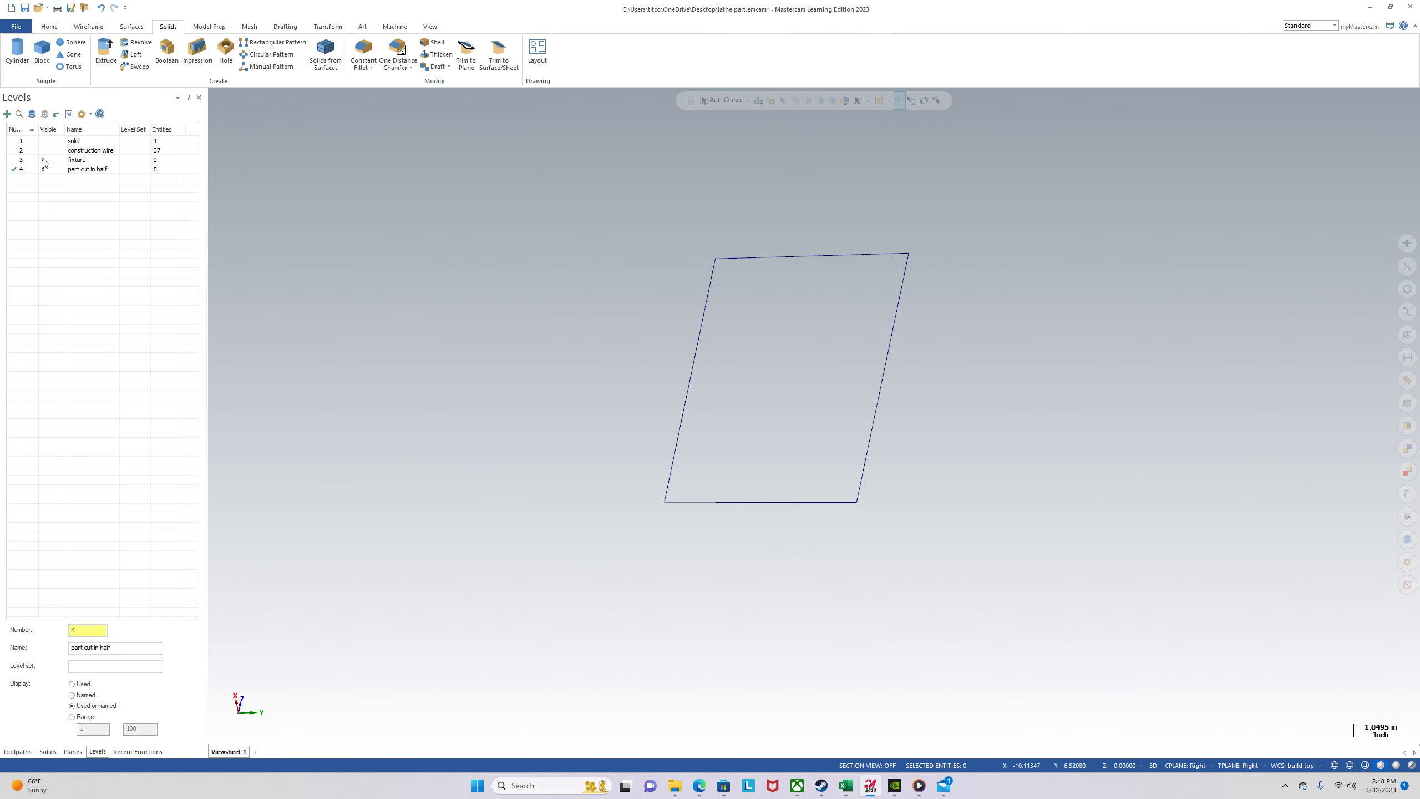
Copy the solid from level 1 to level 4, make level 4 active, and hide level 1.
left_click(31, 143)
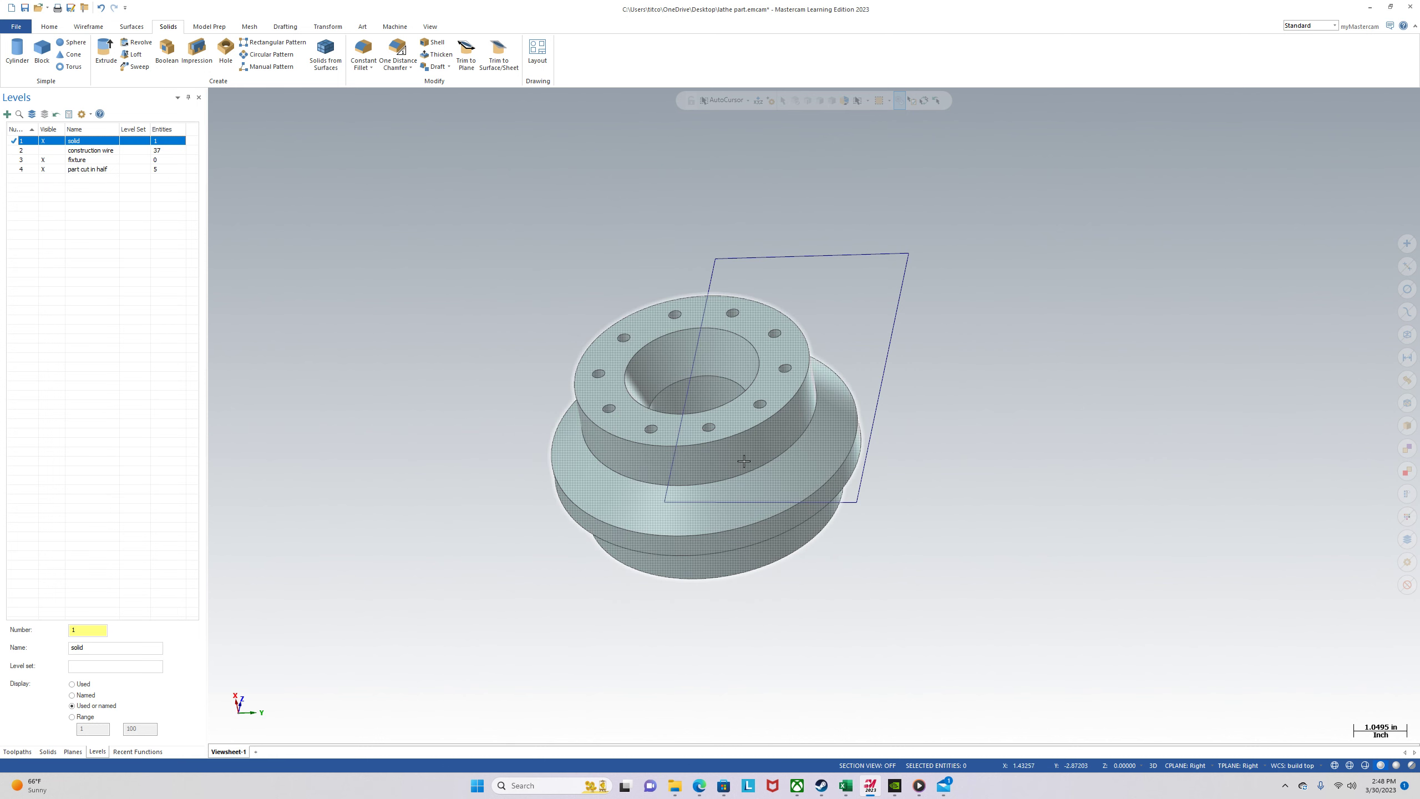
left_click(759, 449)
right_click(415, 362)
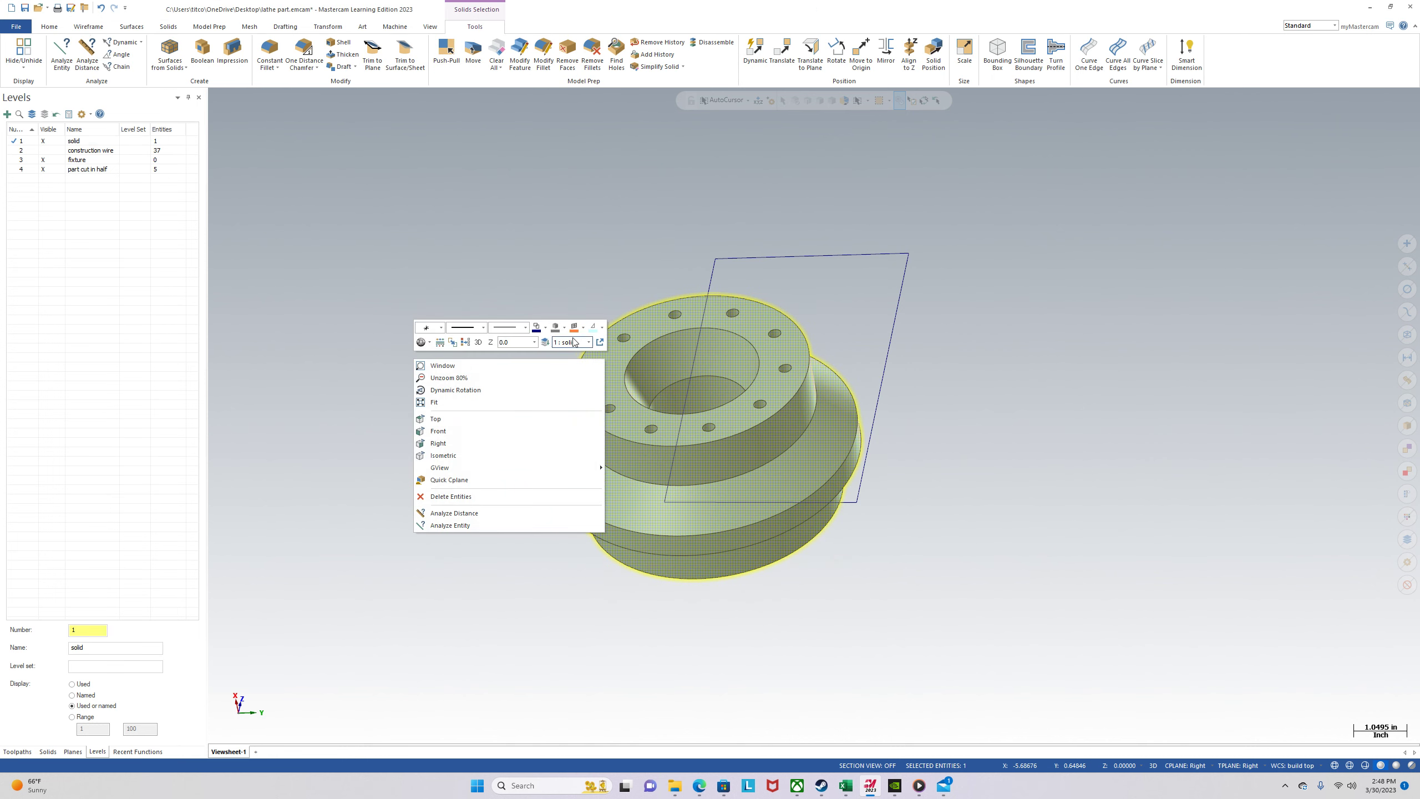
left_click(544, 341)
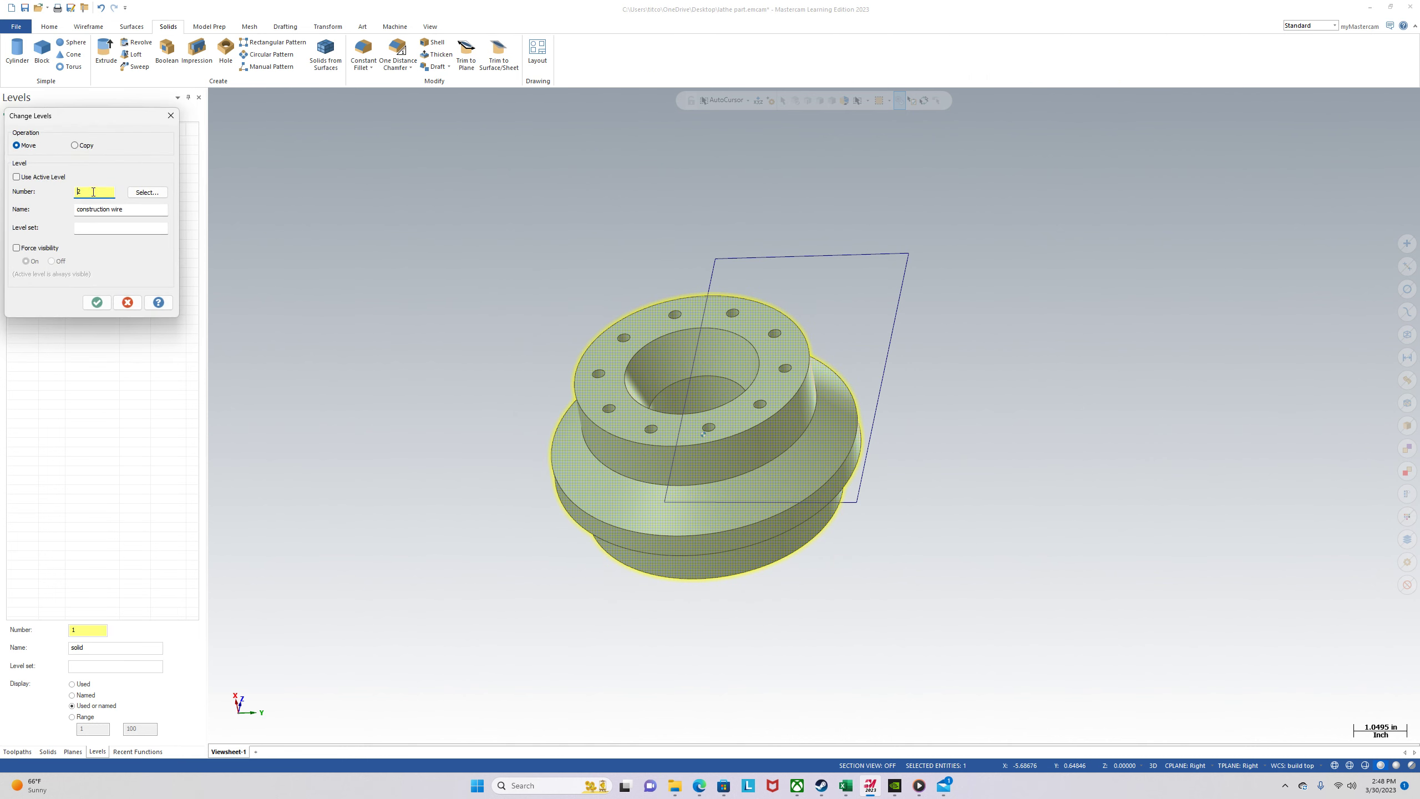
left_click(75, 145)
double_click(93, 191)
key("Tab")
left_click(97, 303)
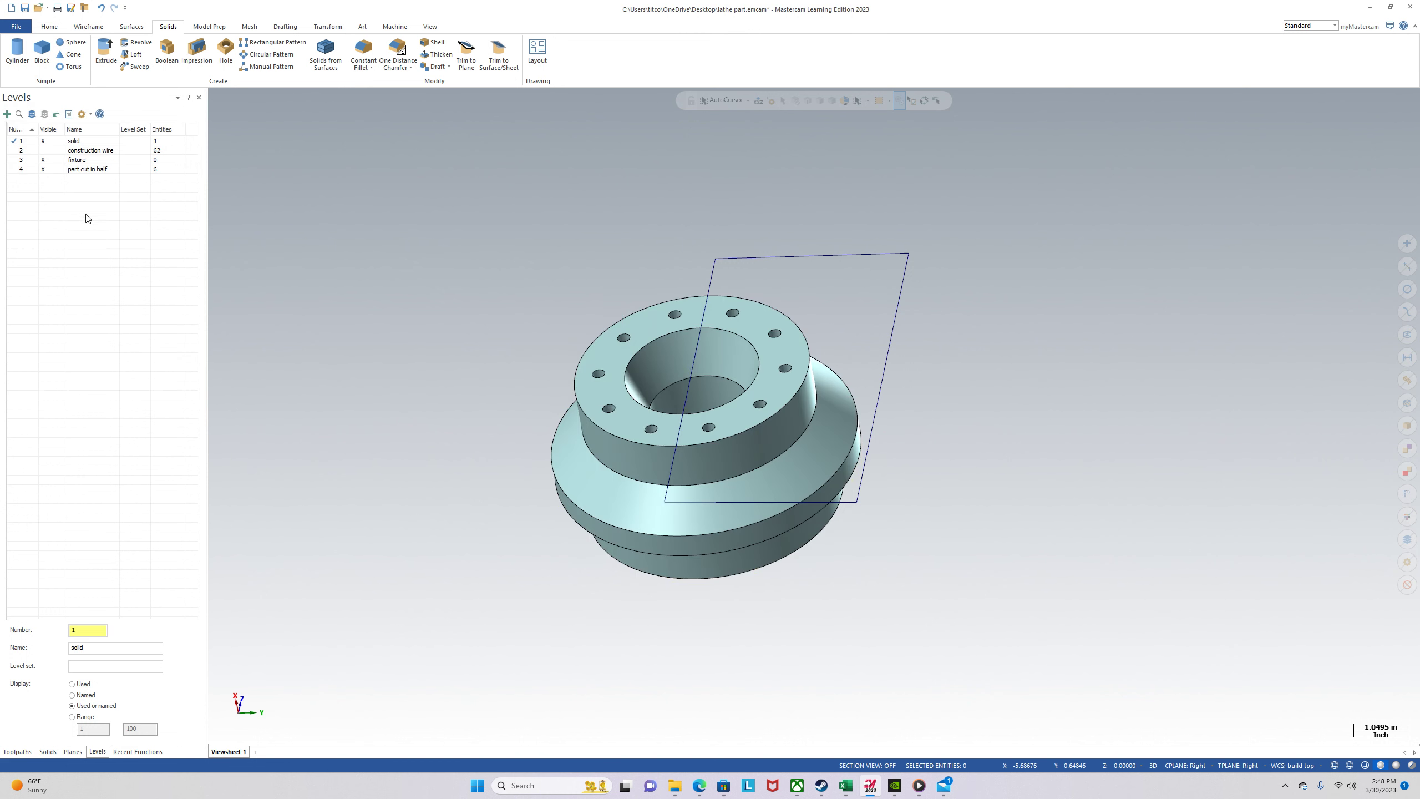
left_click(38, 168)
left_click(51, 141)
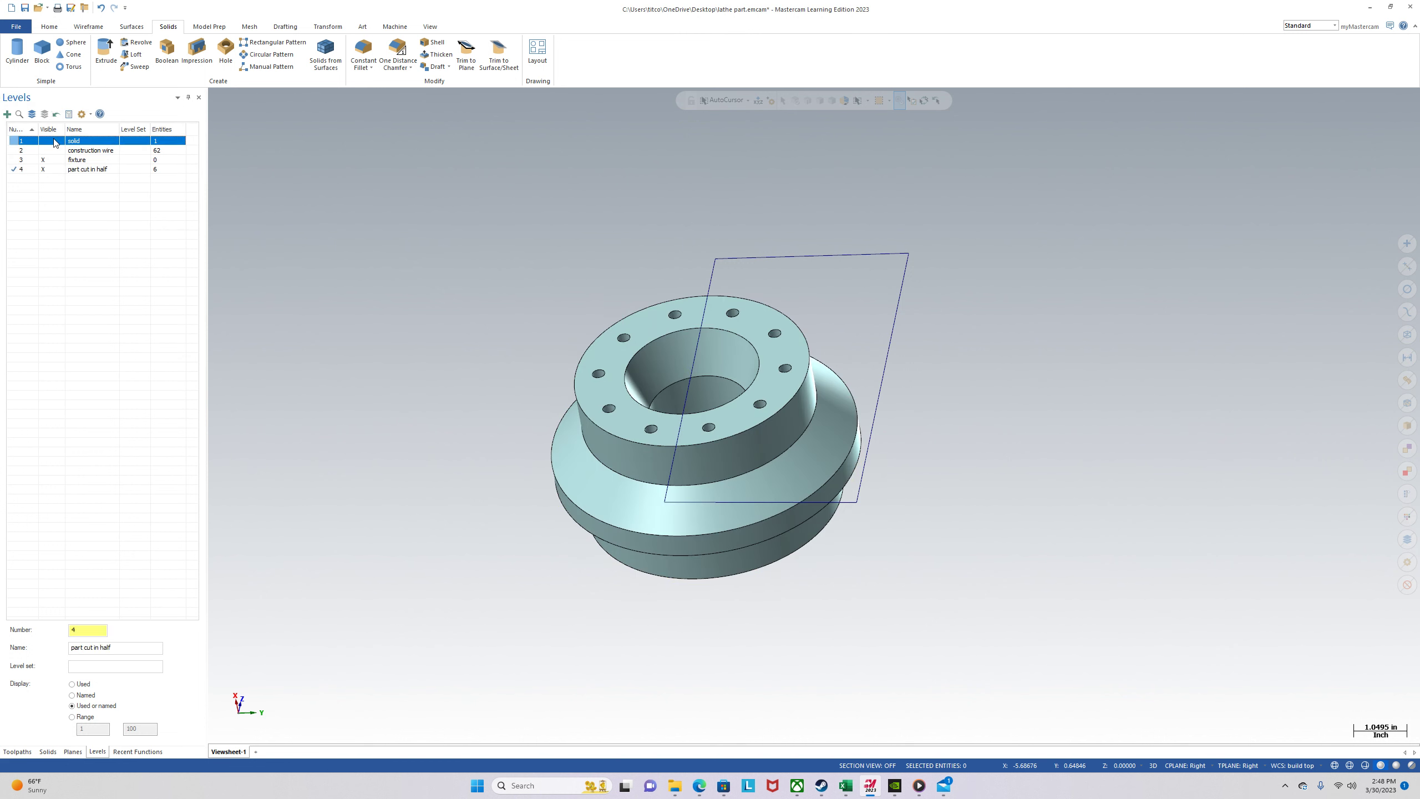
Extrude-cut the copied solid with the drawn rectangular outline, using a distance of 5.0 in in both directions.
left_click(105, 56)
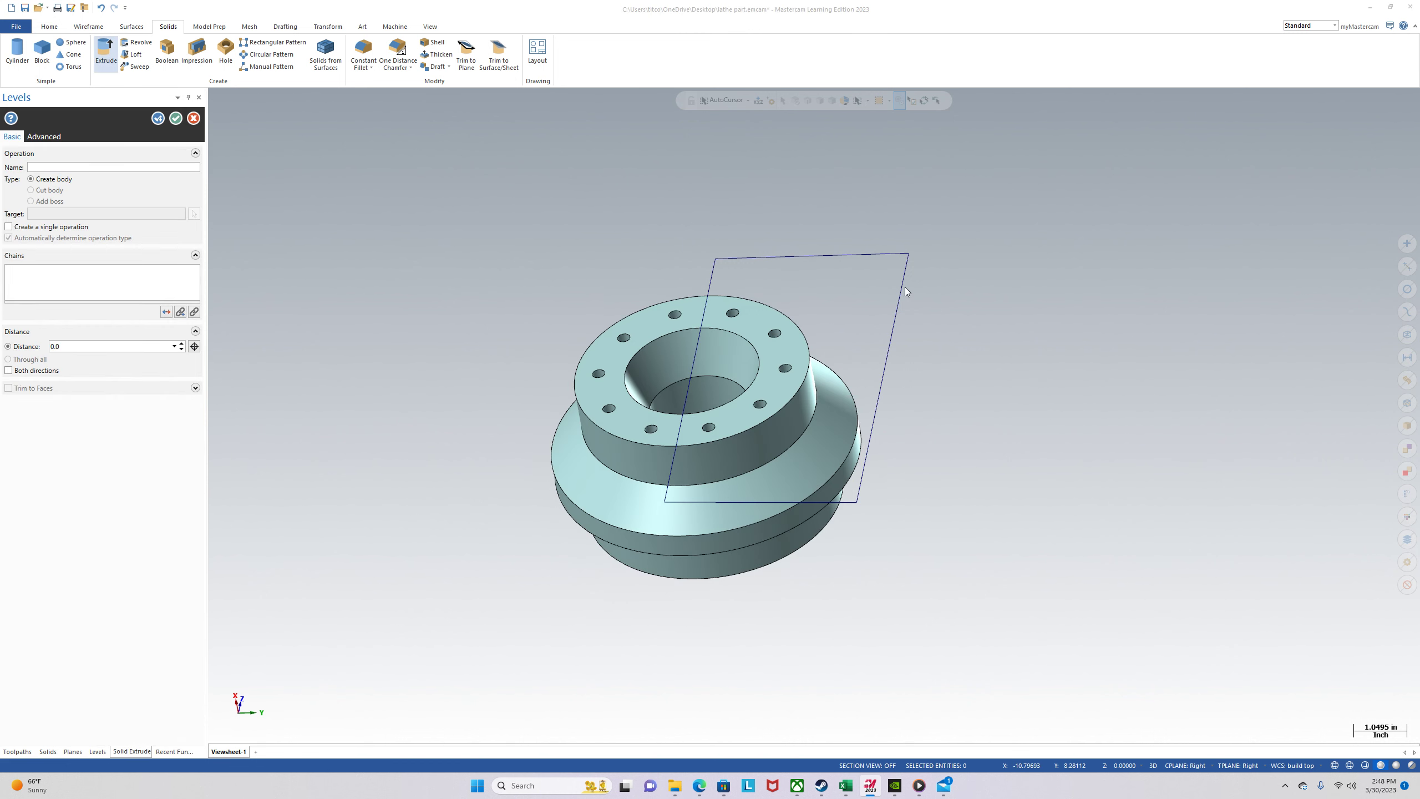
left_click(805, 257)
left_click(24, 662)
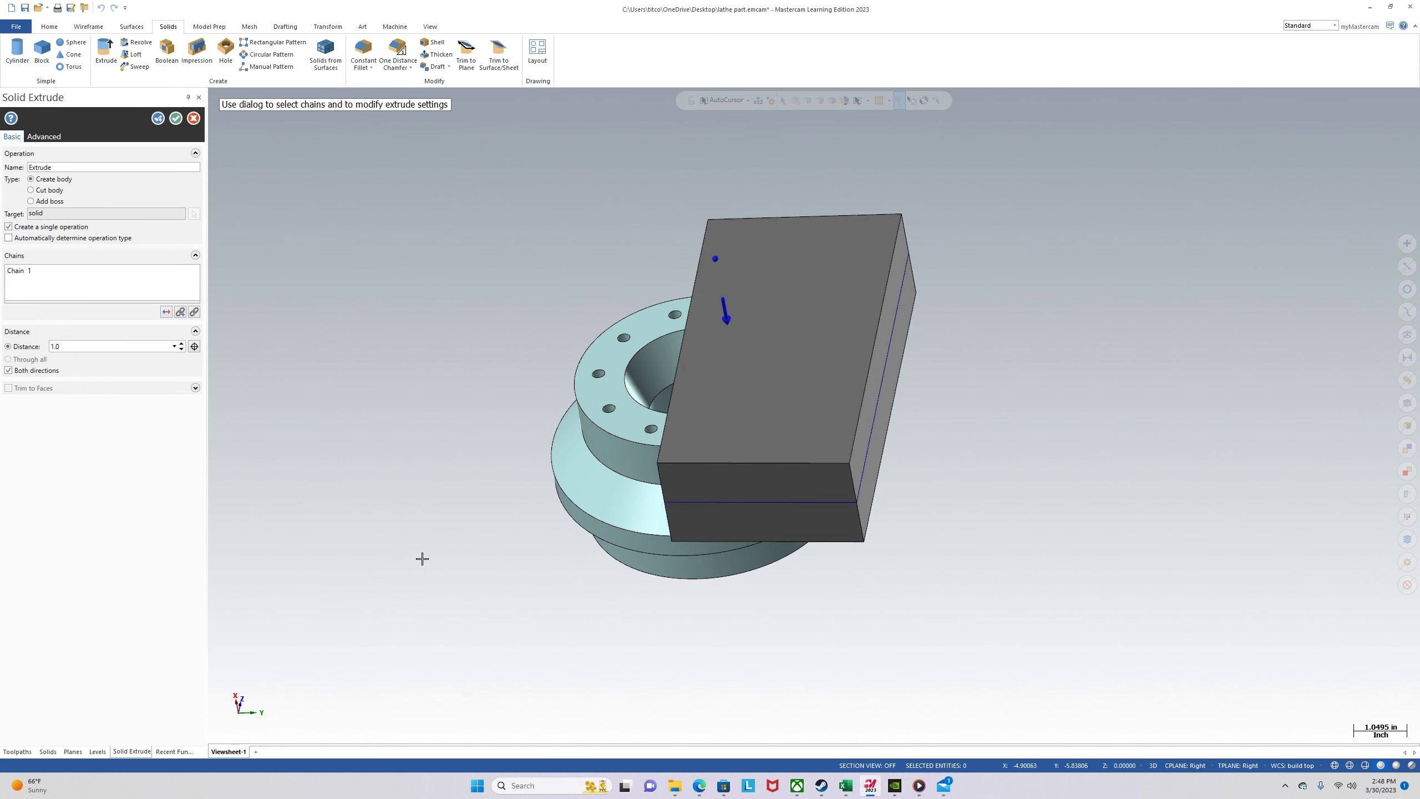
left_click(31, 190)
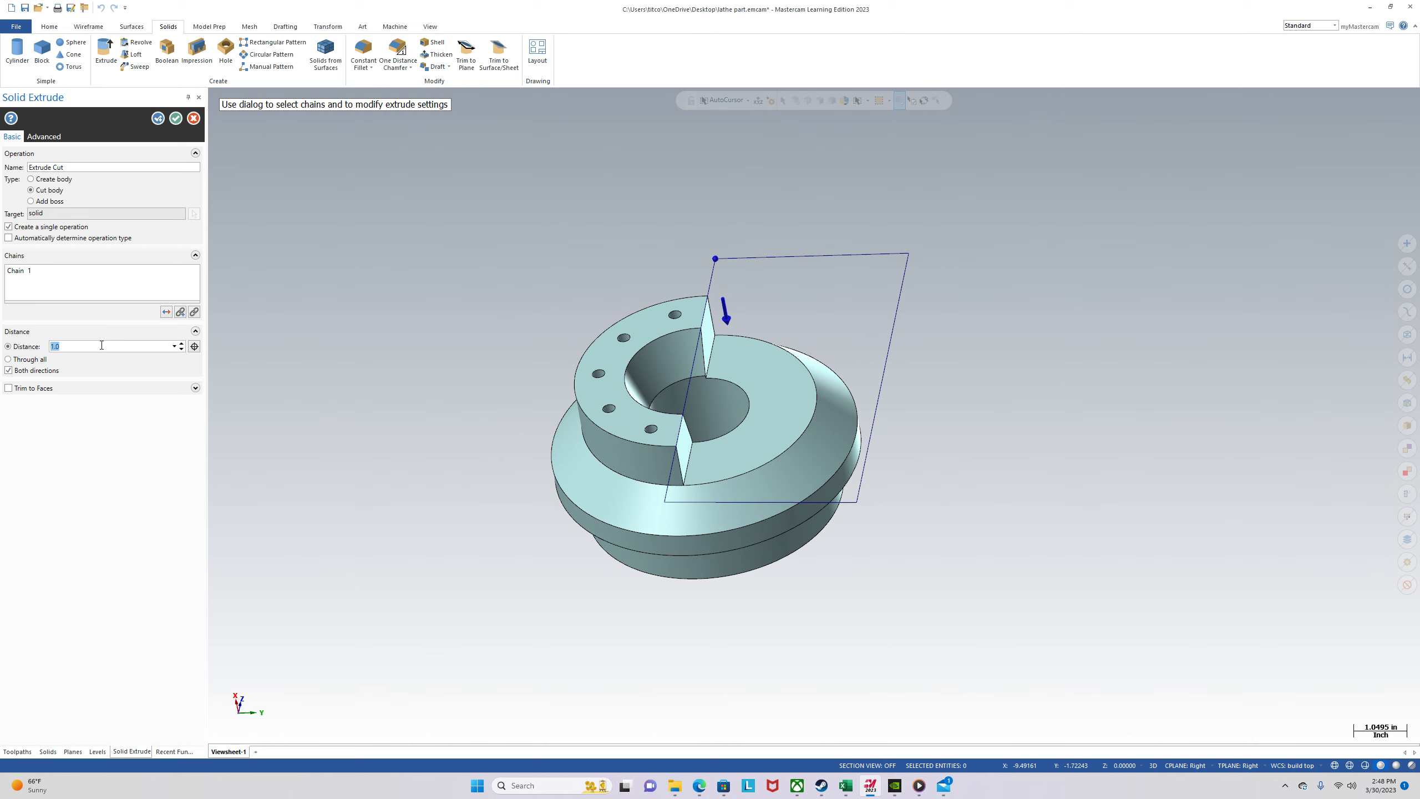
key("Return")
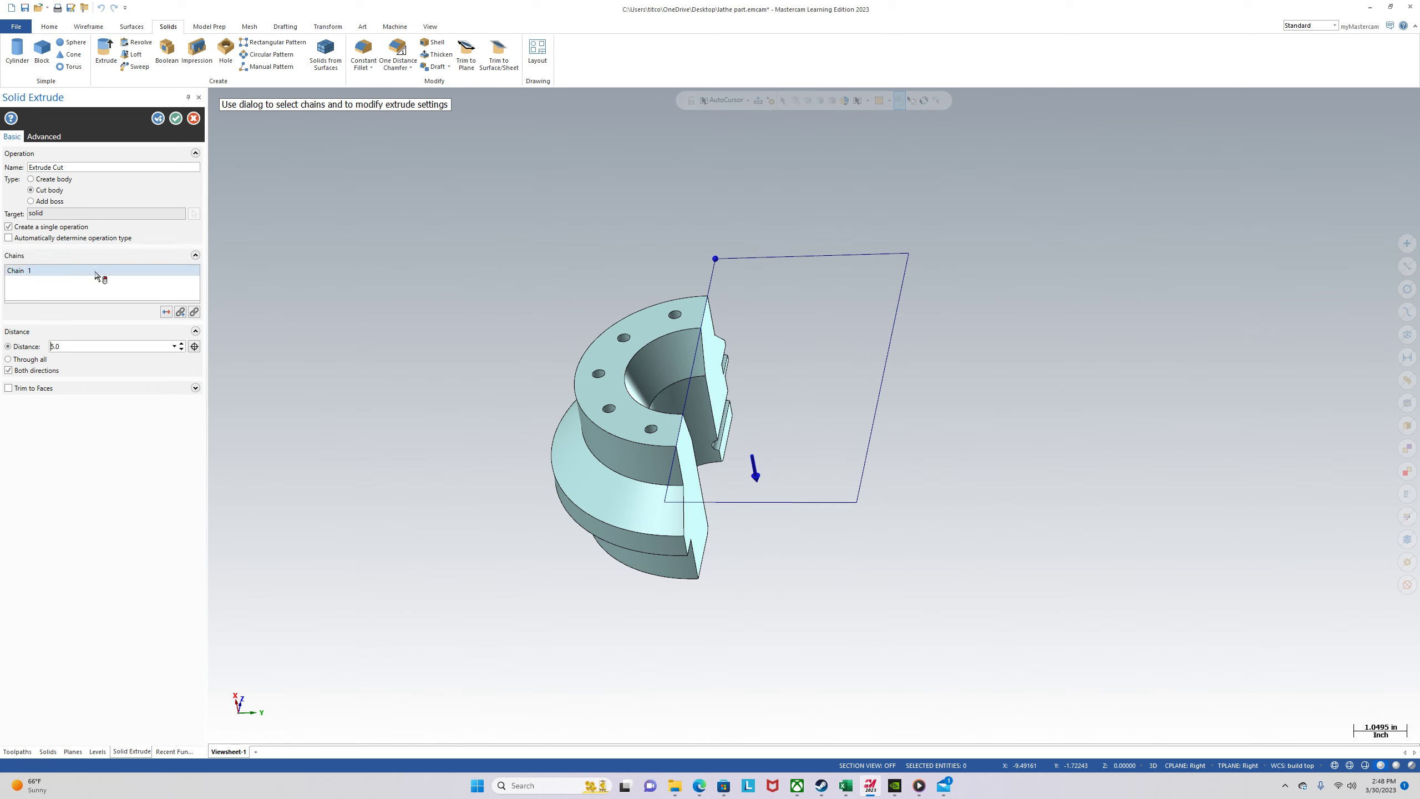
left_click(176, 121)
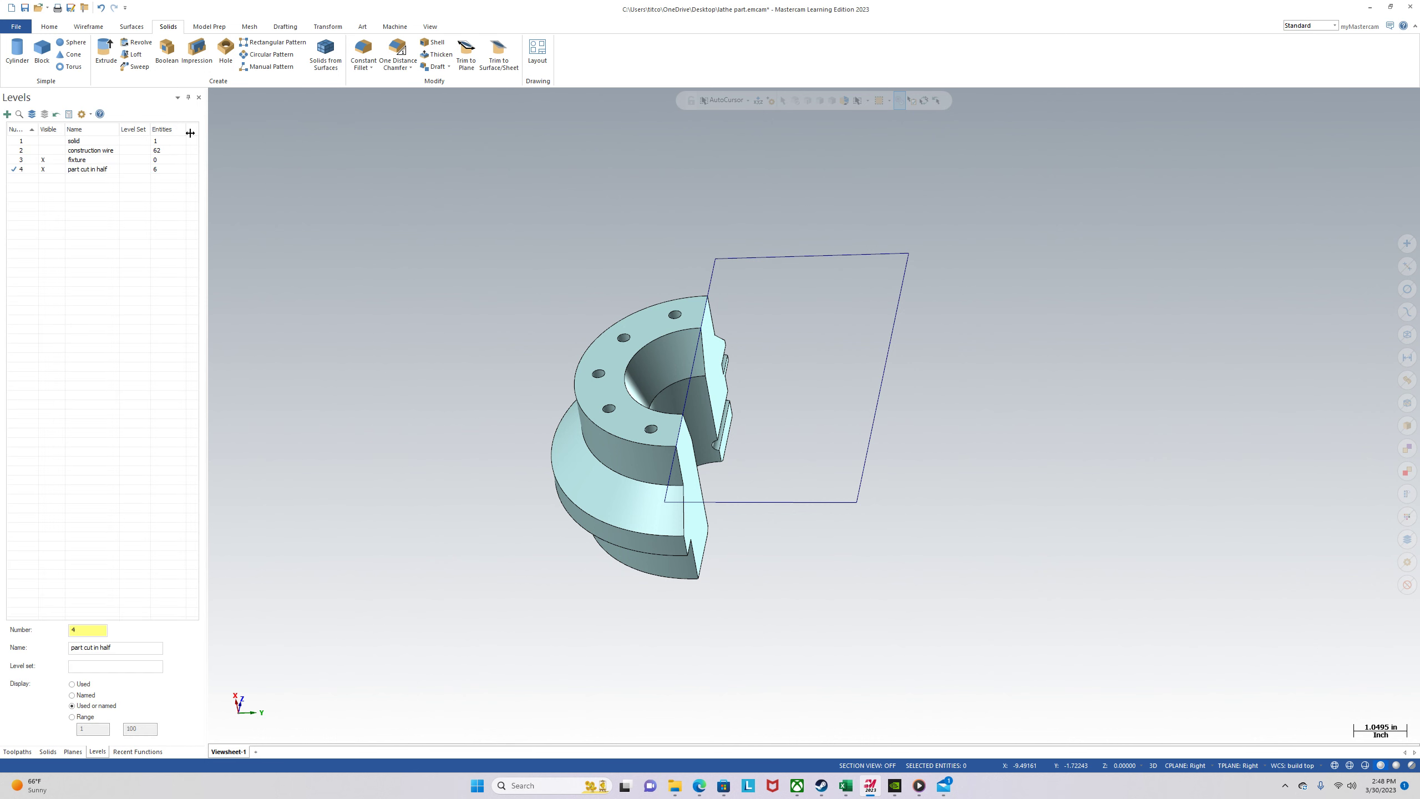
right_click(472, 387)
left_click(508, 452)
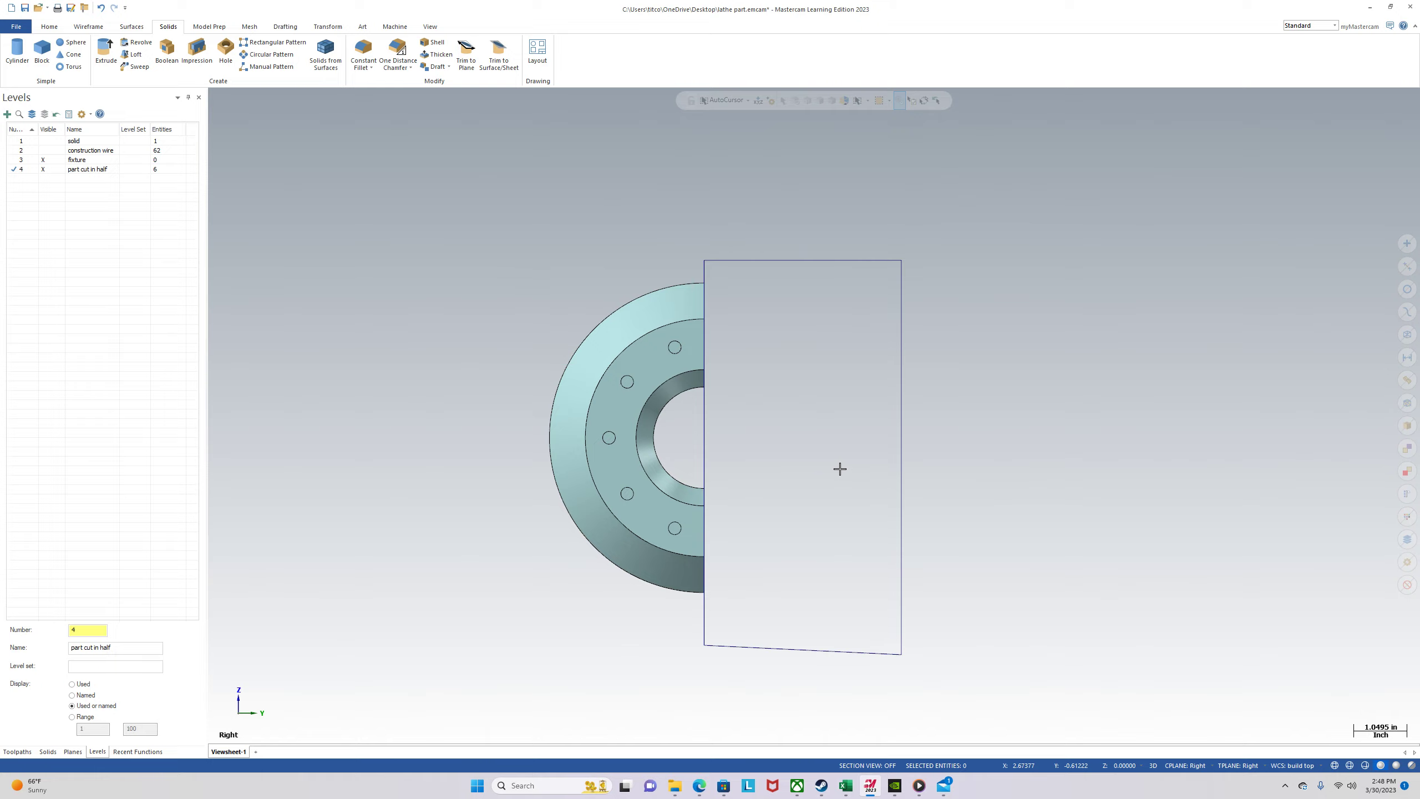
middle_click_drag(844, 464, 550, 463)
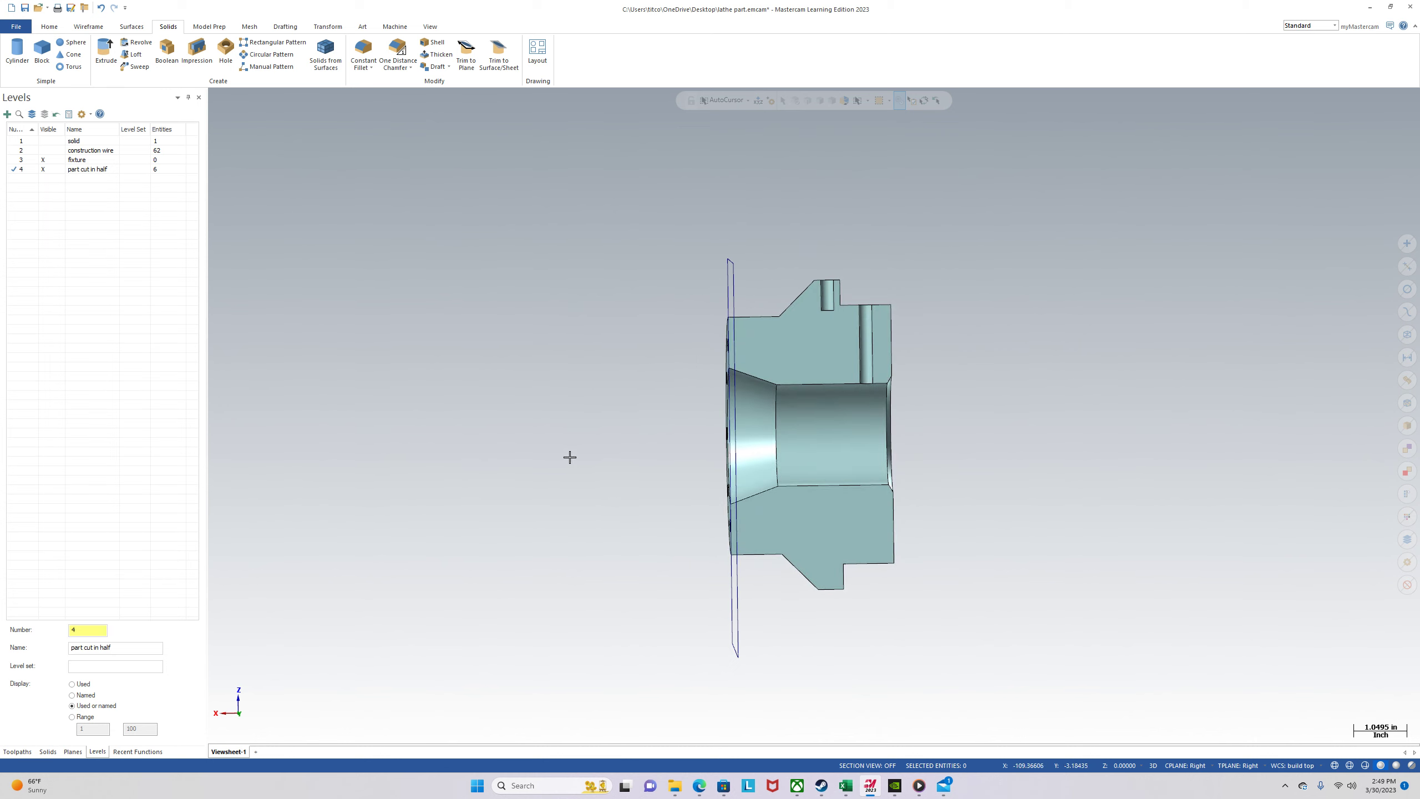
middle_click_drag(567, 458, 809, 445)
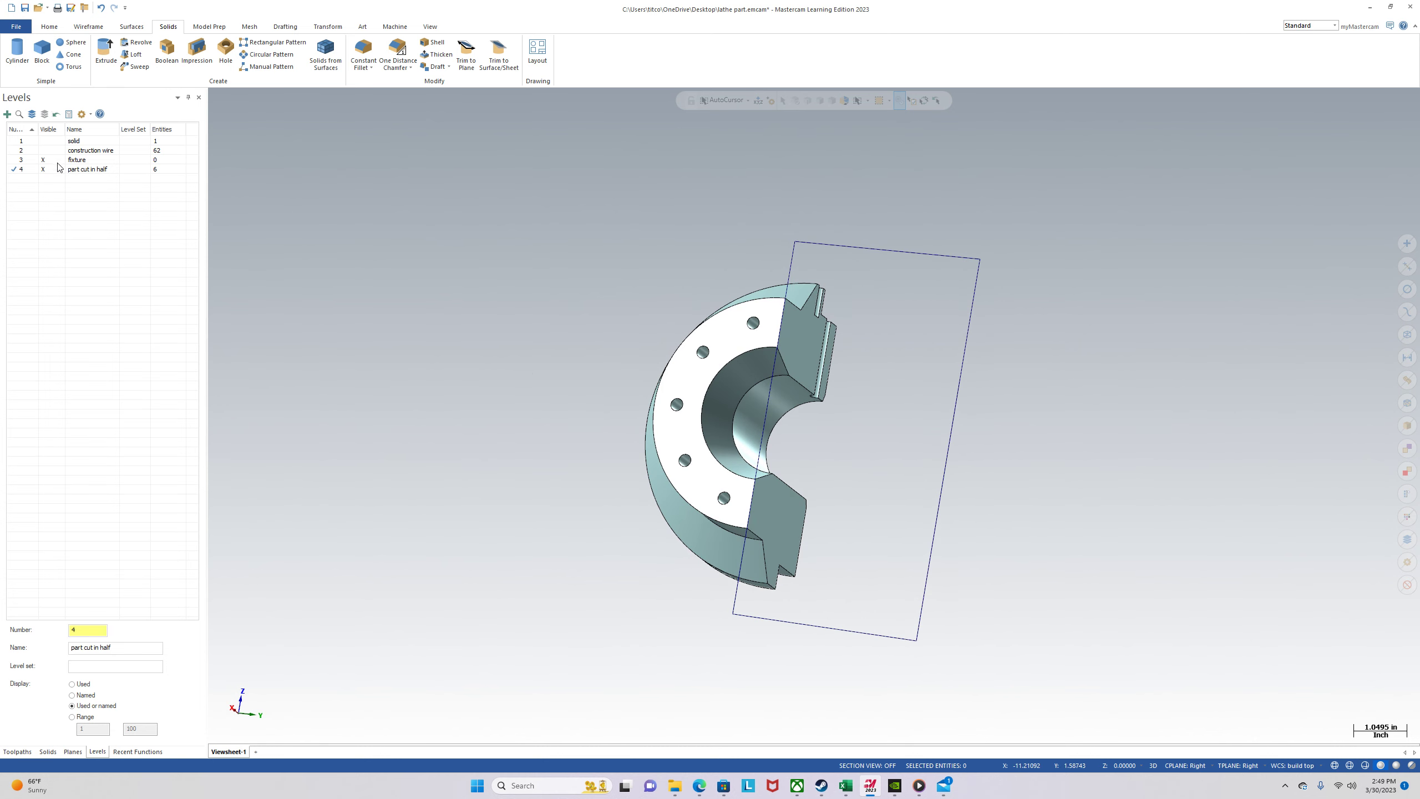
Hide the fixture level and create level 5 named "xtra fixture wireframe" as the active level.
left_click(57, 161)
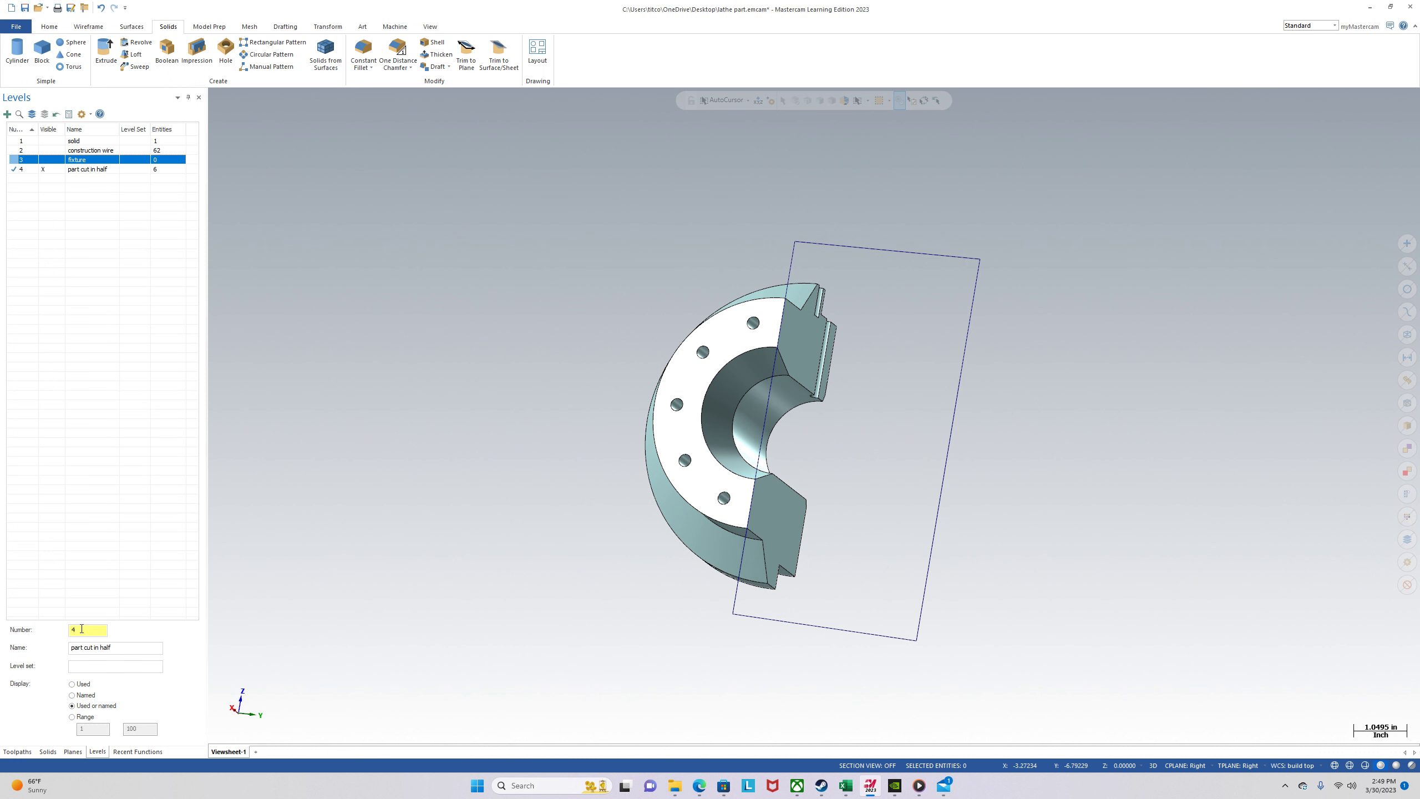
left_click_drag(82, 630, 6, 627)
key("Tab")
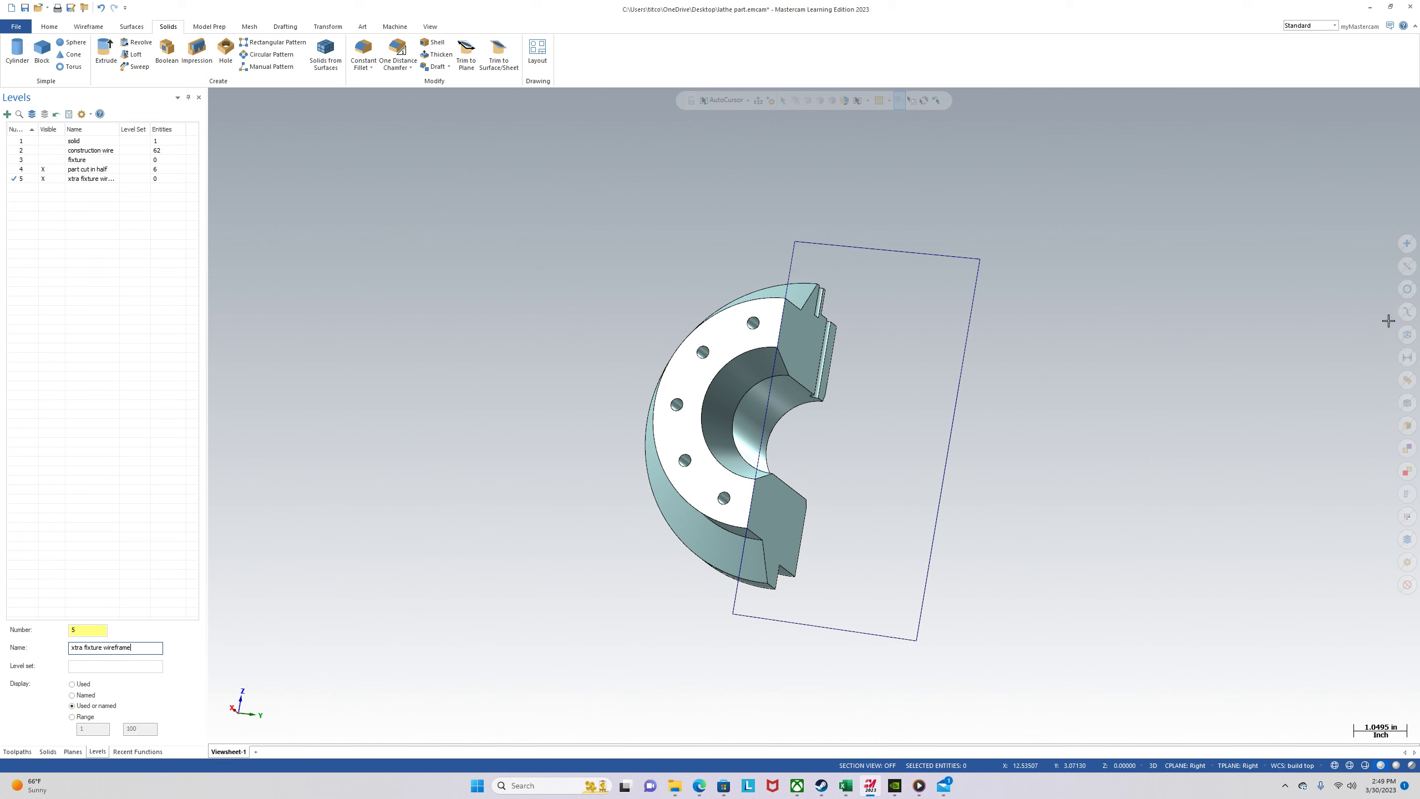
Move the outline's lines to level 5, make level 4 active, and hide level 5.
left_click(1408, 335)
right_click(1047, 307)
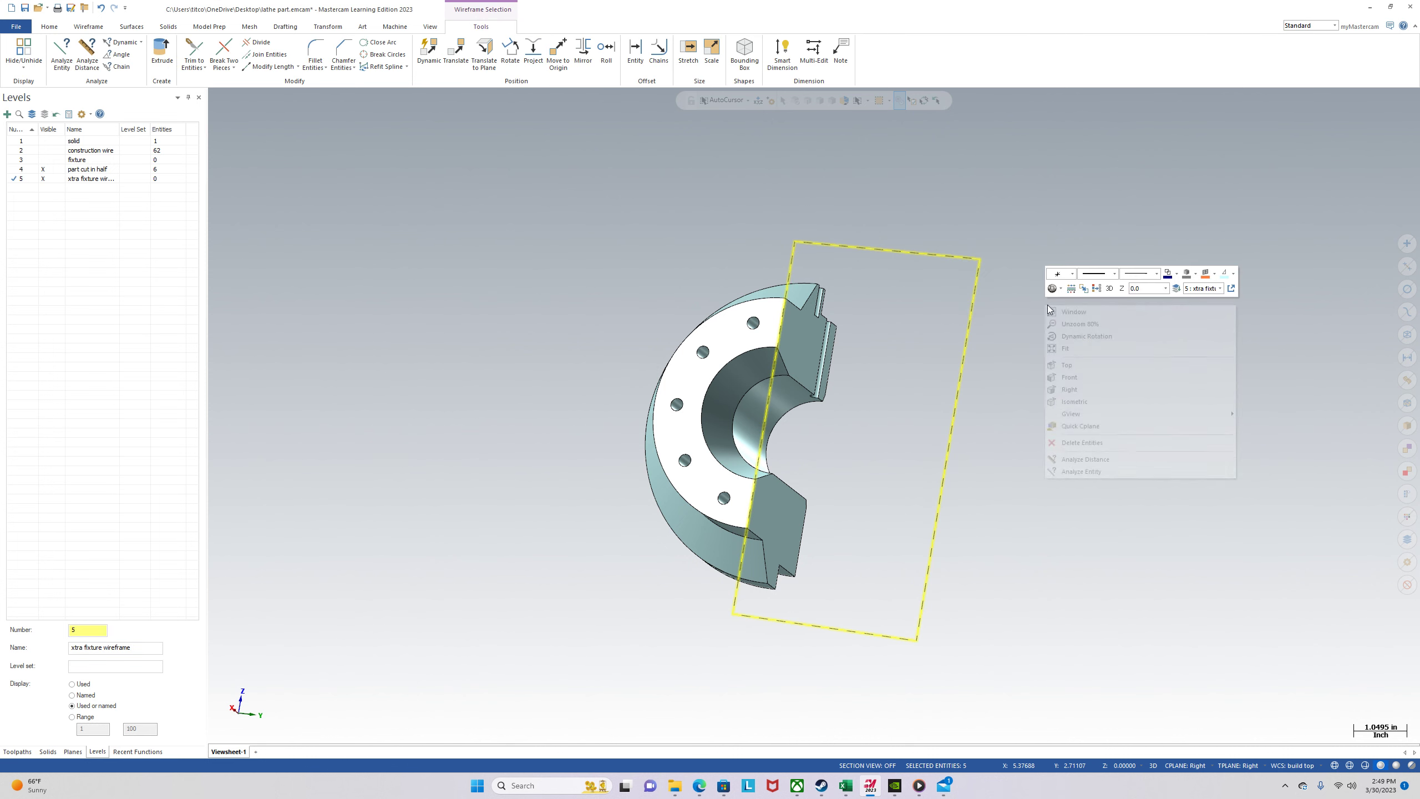
left_click(1178, 288)
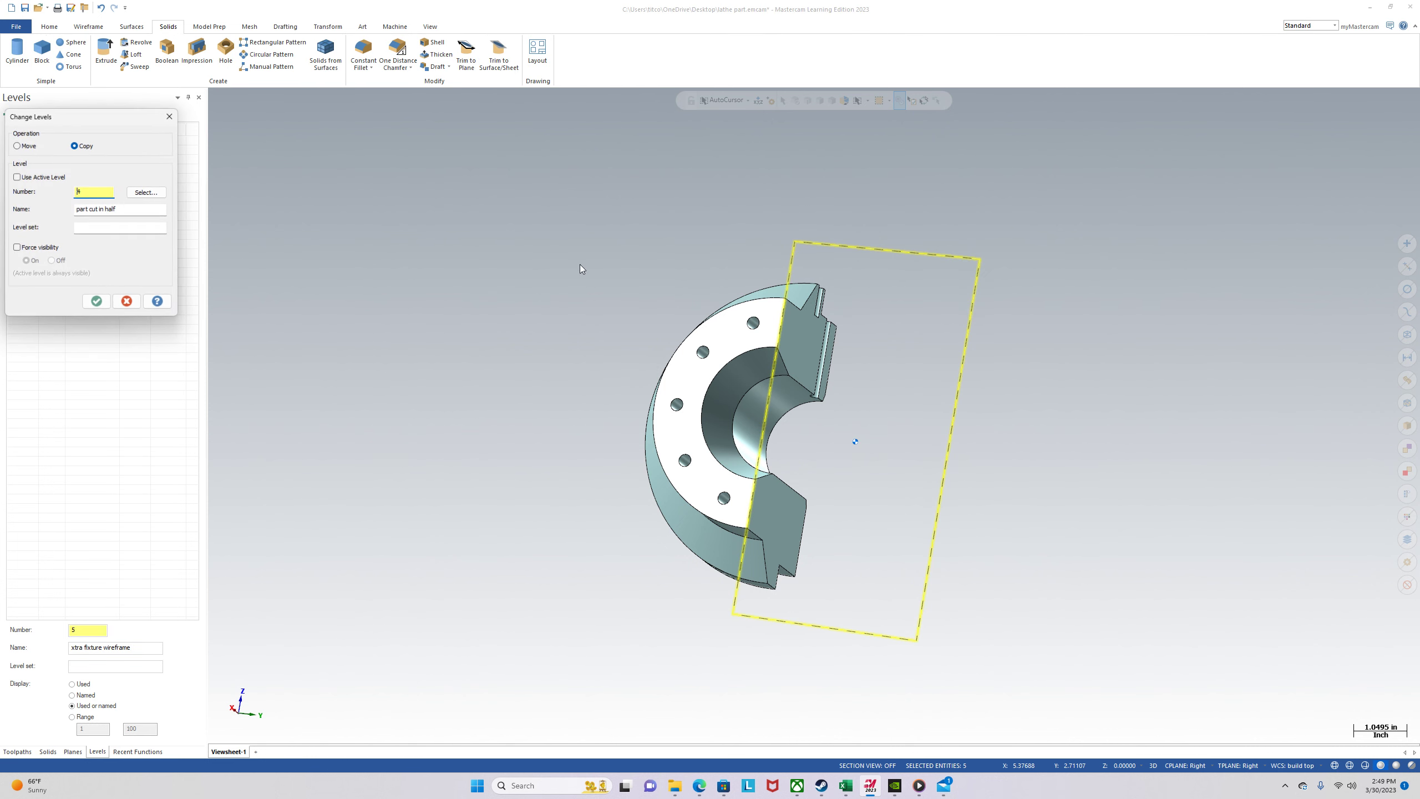
left_click(17, 145)
double_click(94, 191)
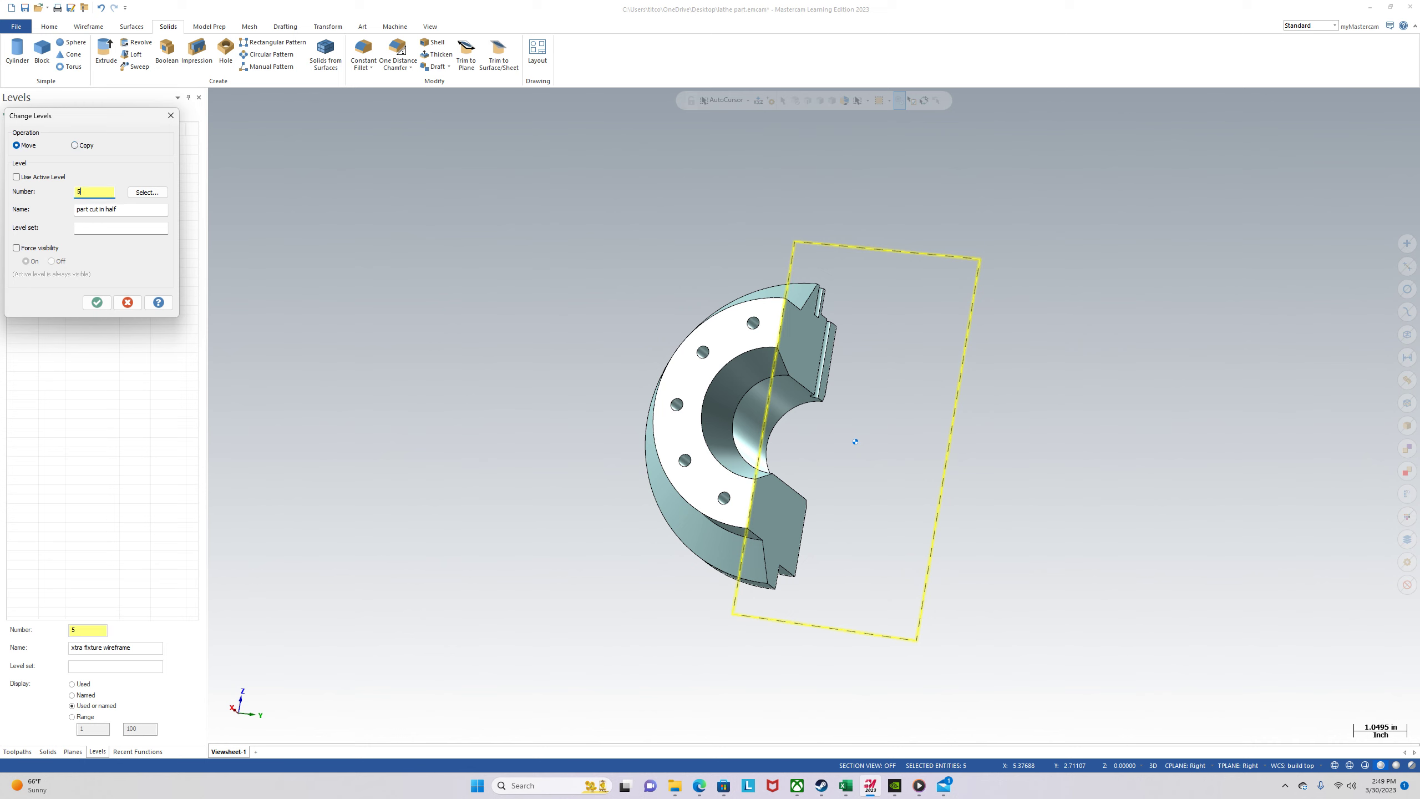
key("Tab")
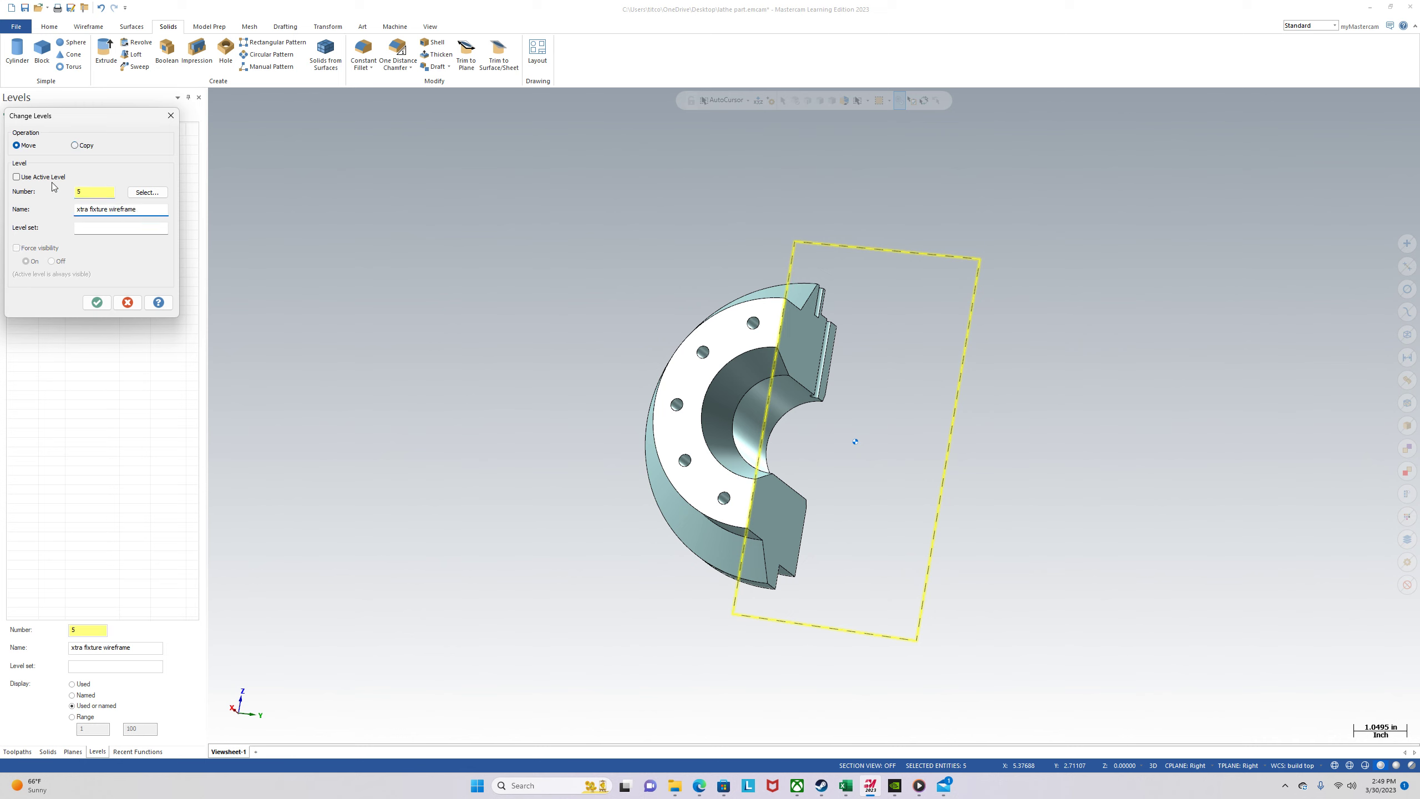
left_click(93, 303)
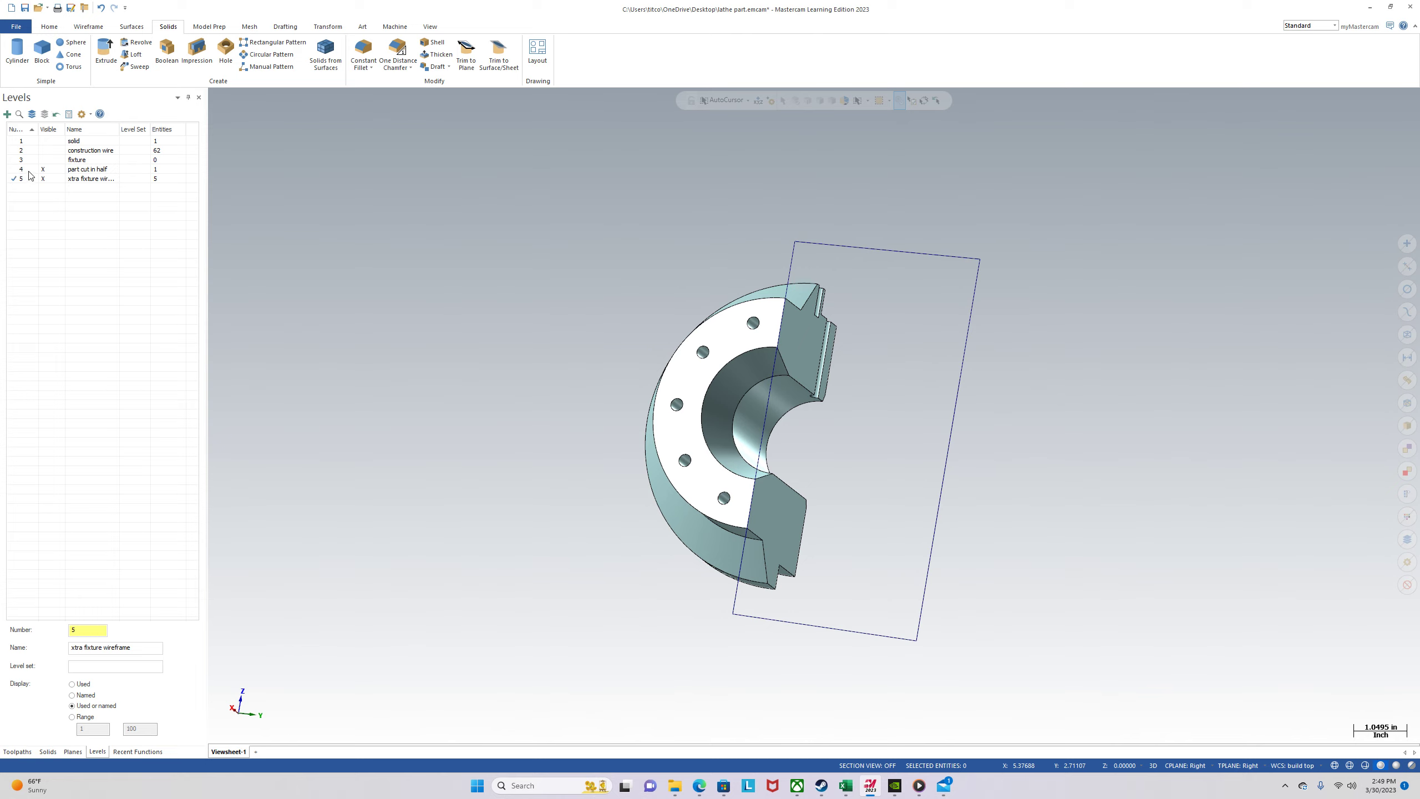
left_click(29, 171)
left_click(50, 179)
Create wireframe curves on all edges of the half-cut solid.
middle_click_drag(631, 352, 804, 397)
right_click(561, 394)
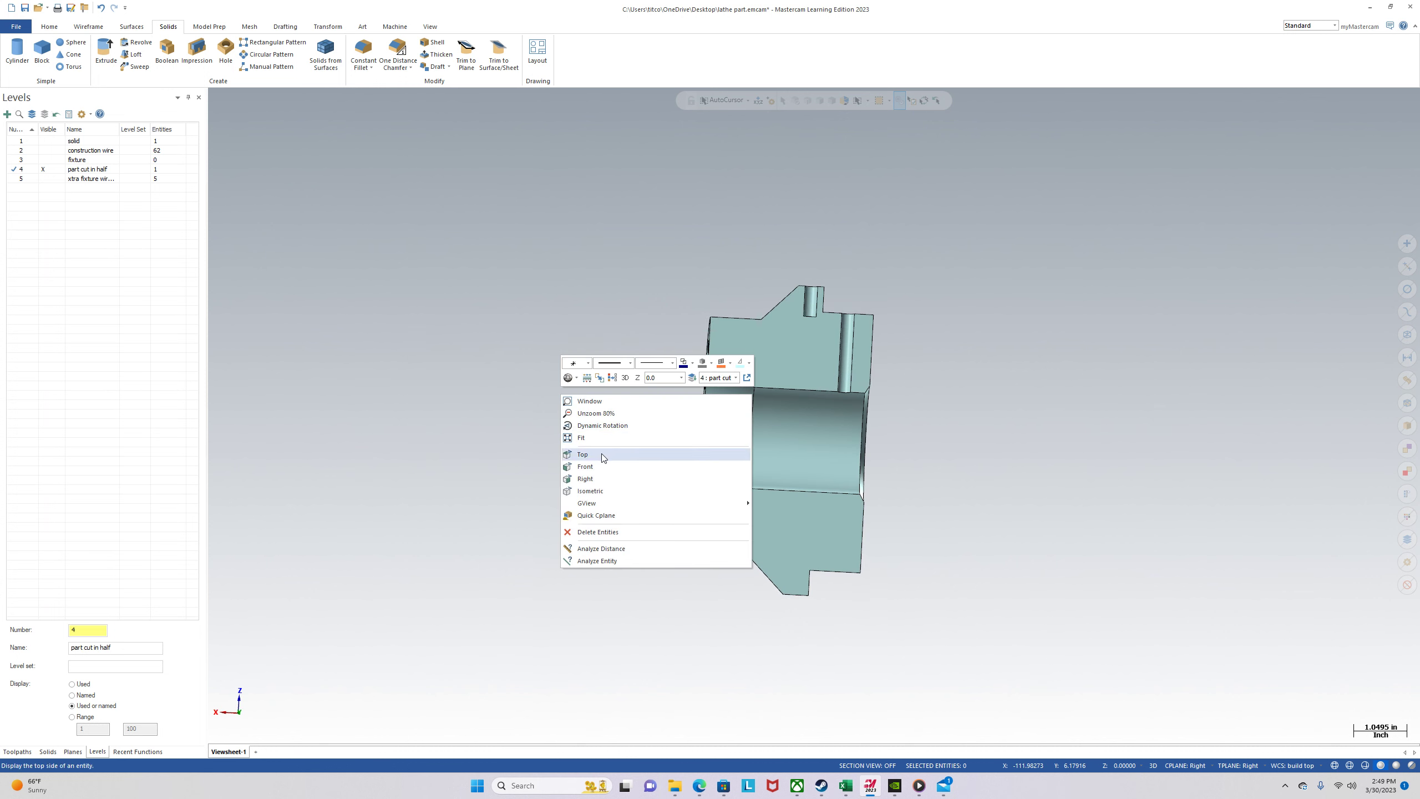
right_click(459, 393)
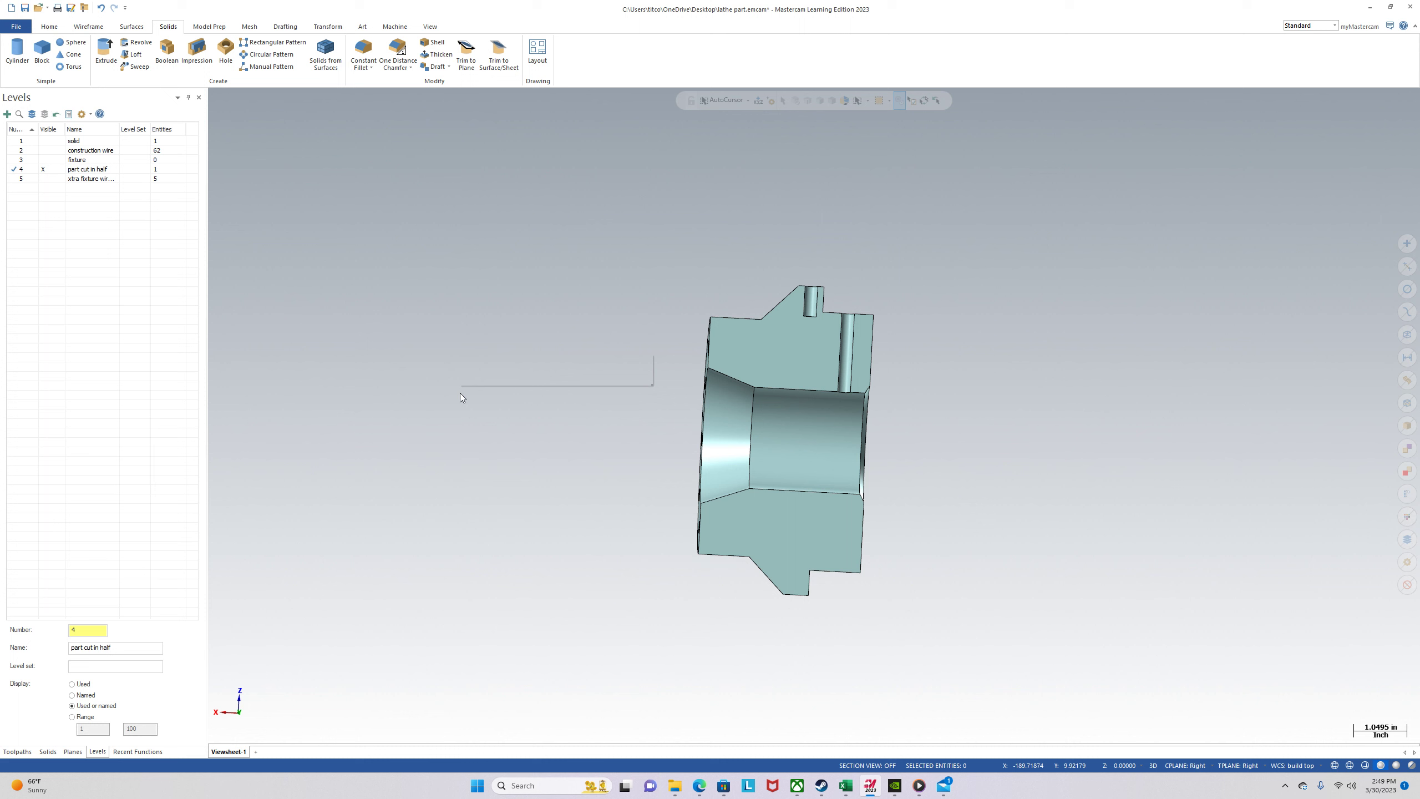
left_click(410, 332)
left_click(73, 751)
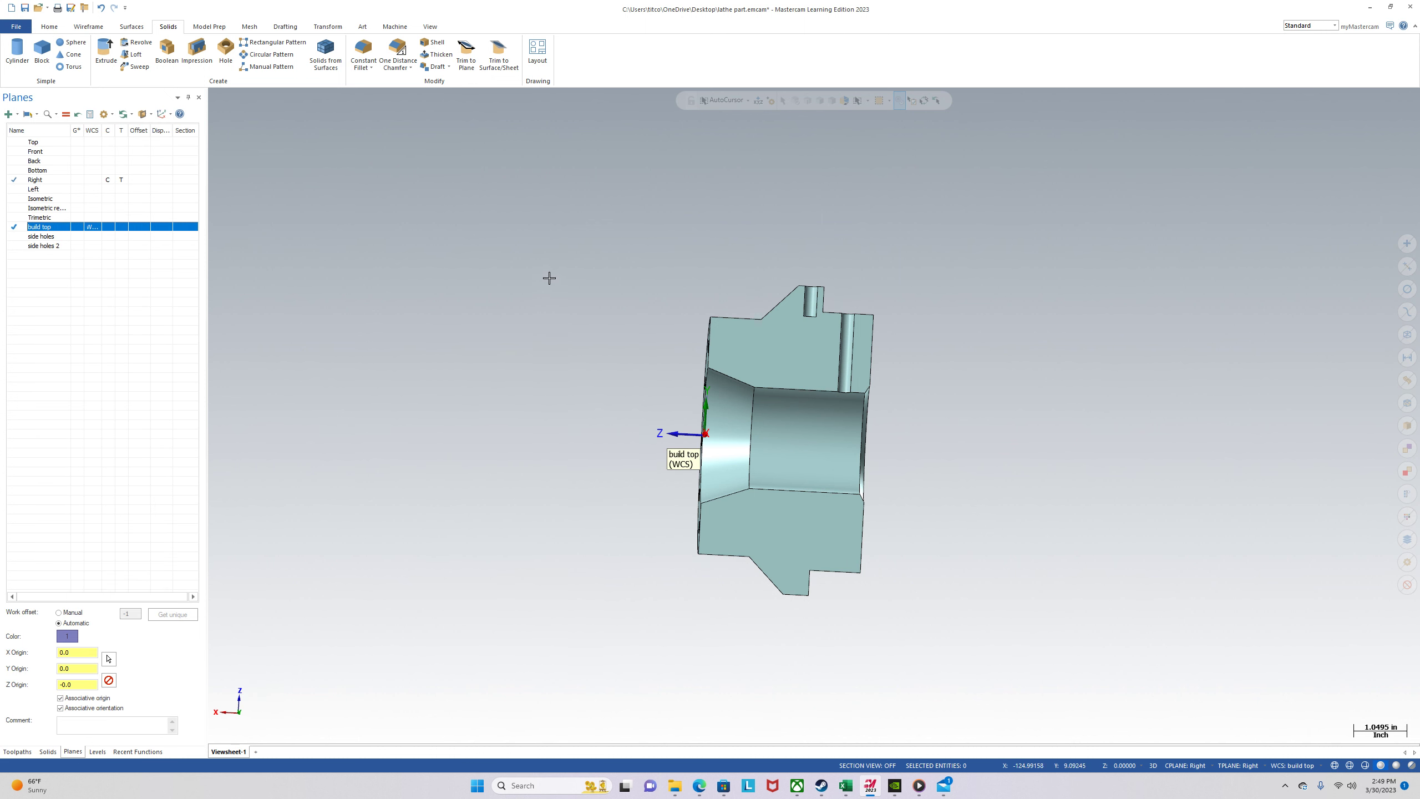
left_click_drag(559, 240, 1053, 695)
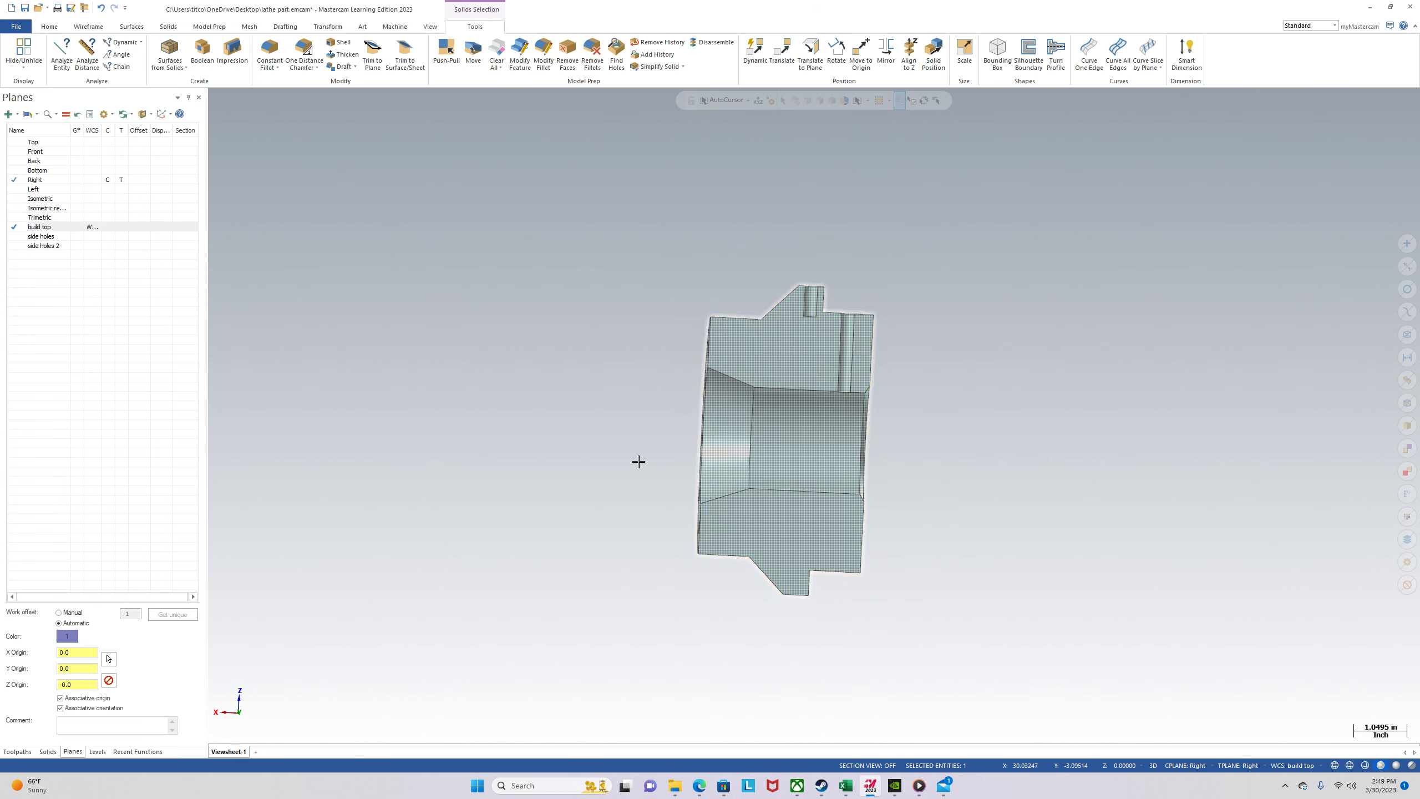
left_click(96, 27)
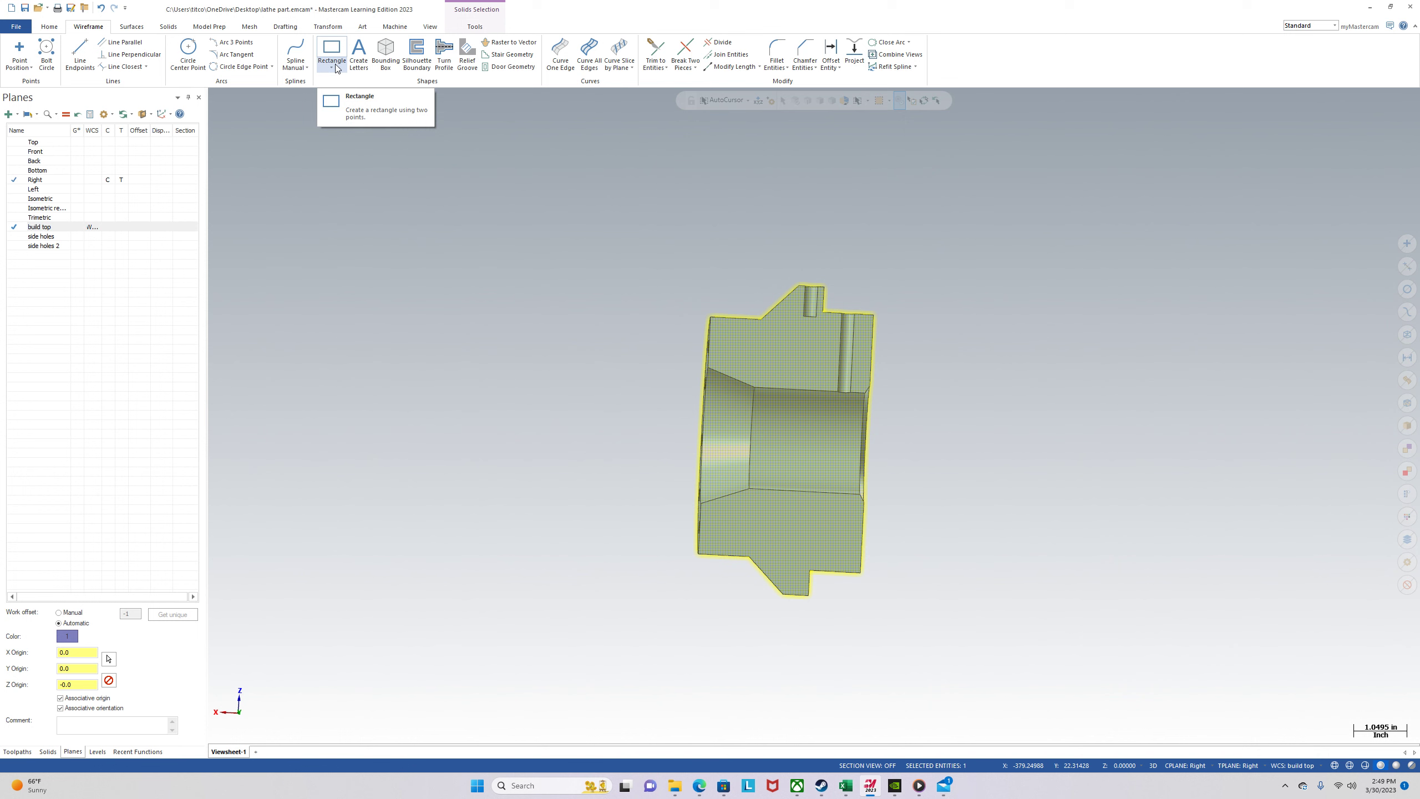
left_click(589, 53)
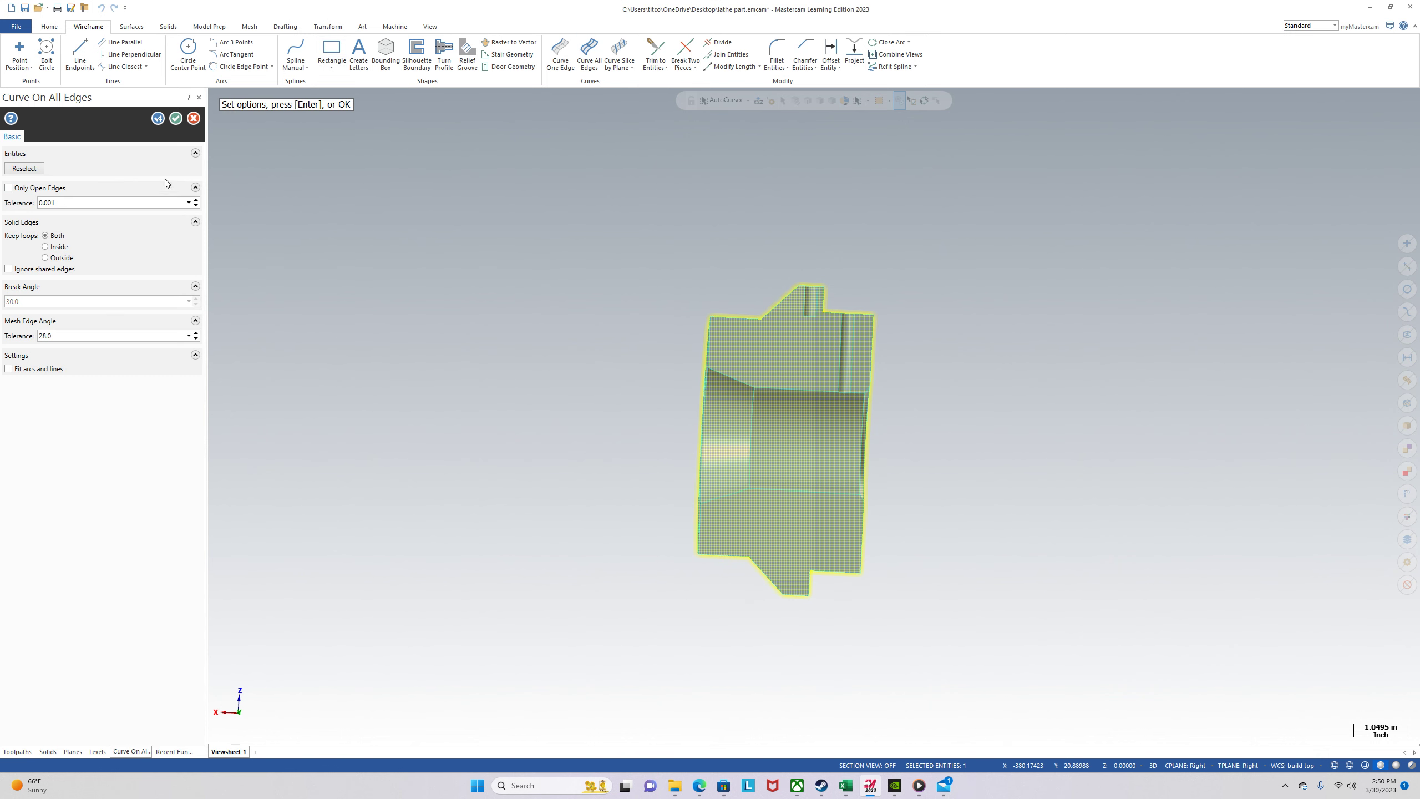
left_click(175, 119)
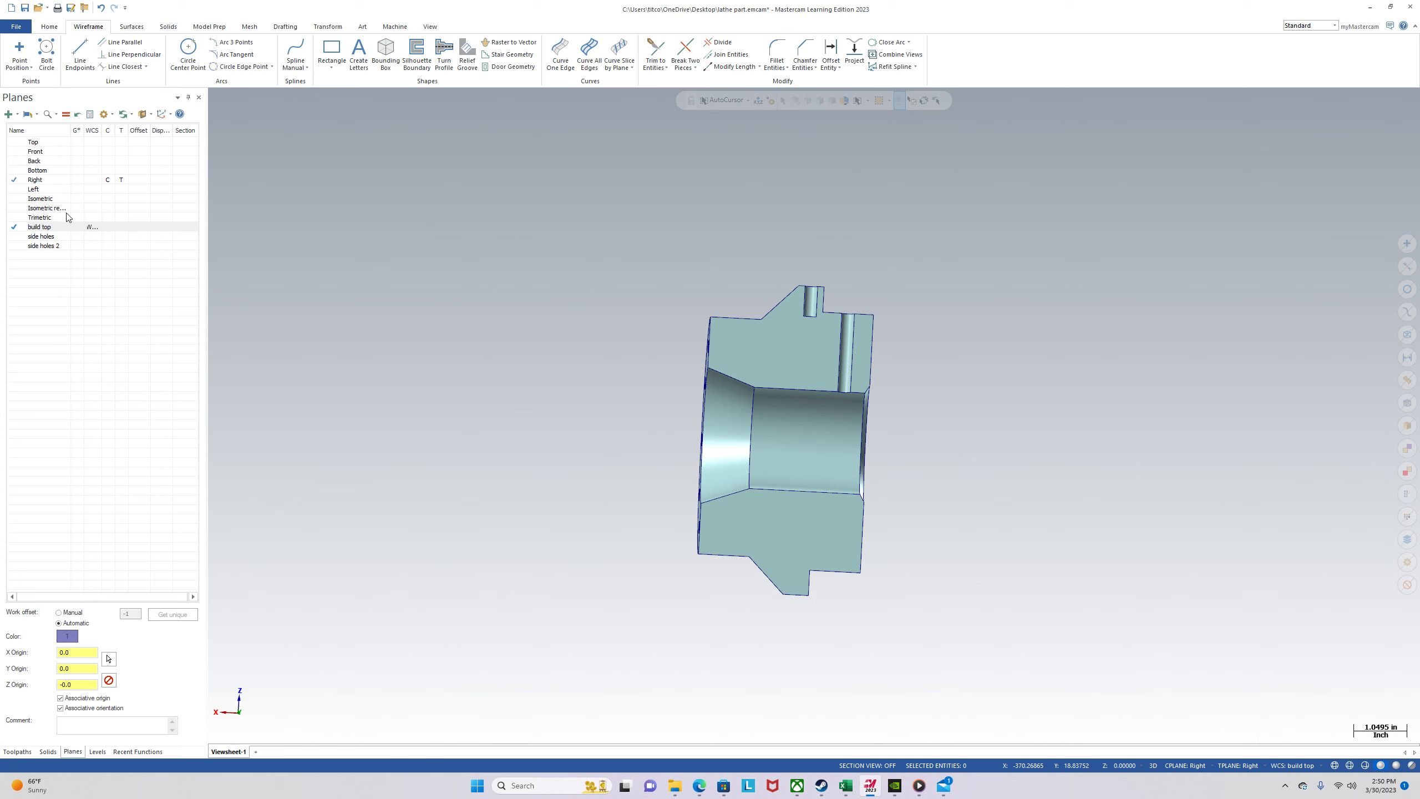
Create a plane named "fixture construction" from the part's flat cut face and set it as WCS, construction plane and tool plane.
left_click(9, 114)
left_click(42, 139)
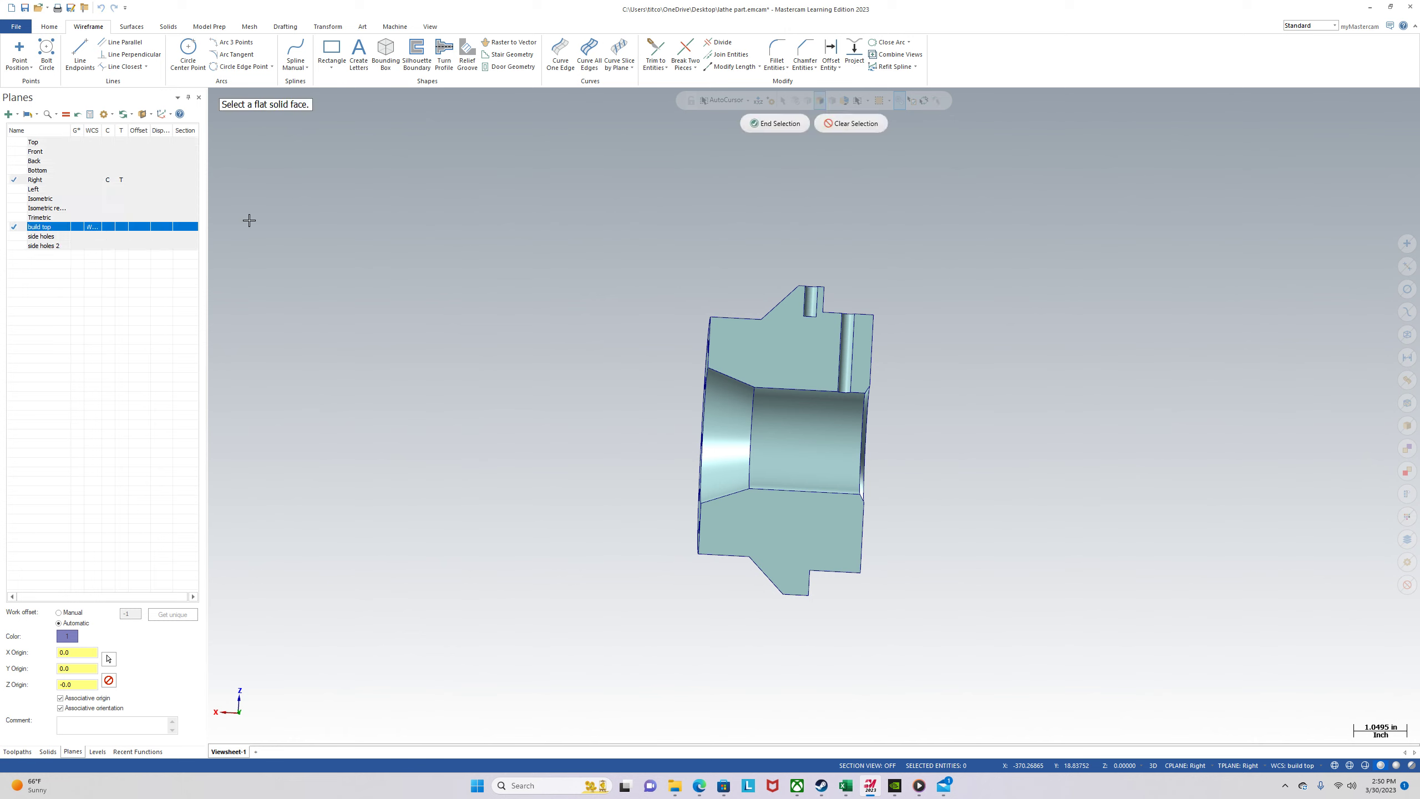
left_click(786, 363)
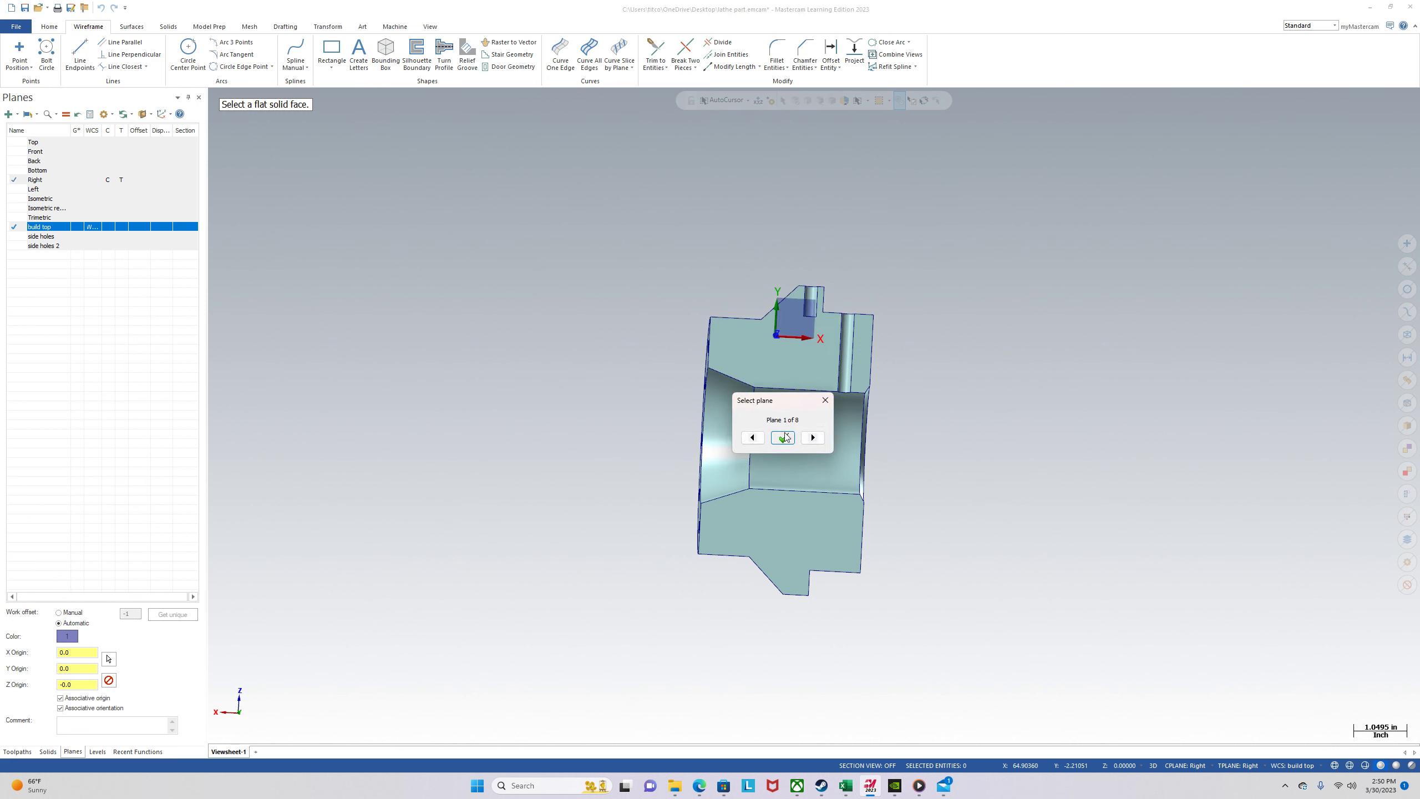
left_click(783, 437)
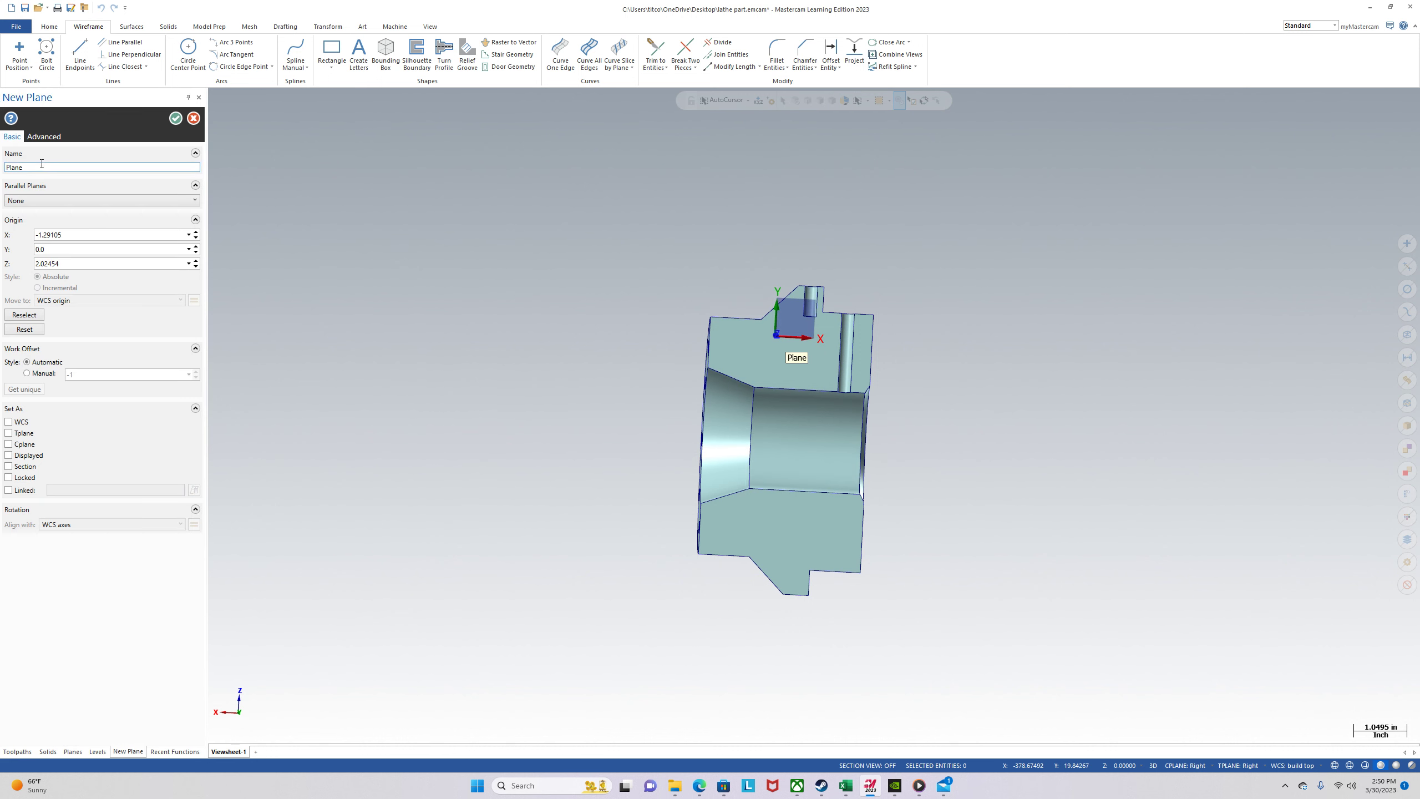
left_click_drag(42, 163, 2, 171)
left_click(175, 119)
left_click(77, 255)
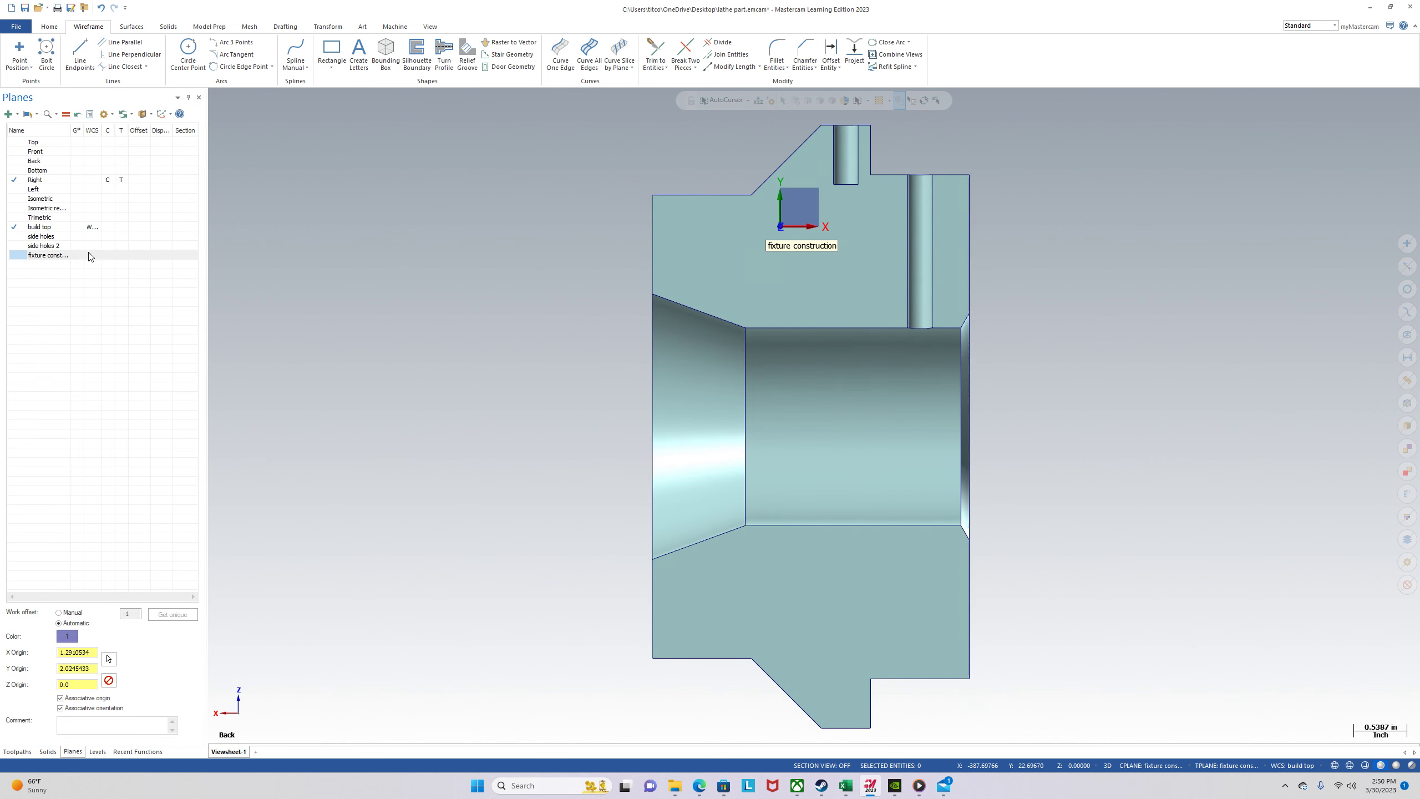
scroll(503, 444, "down", 1)
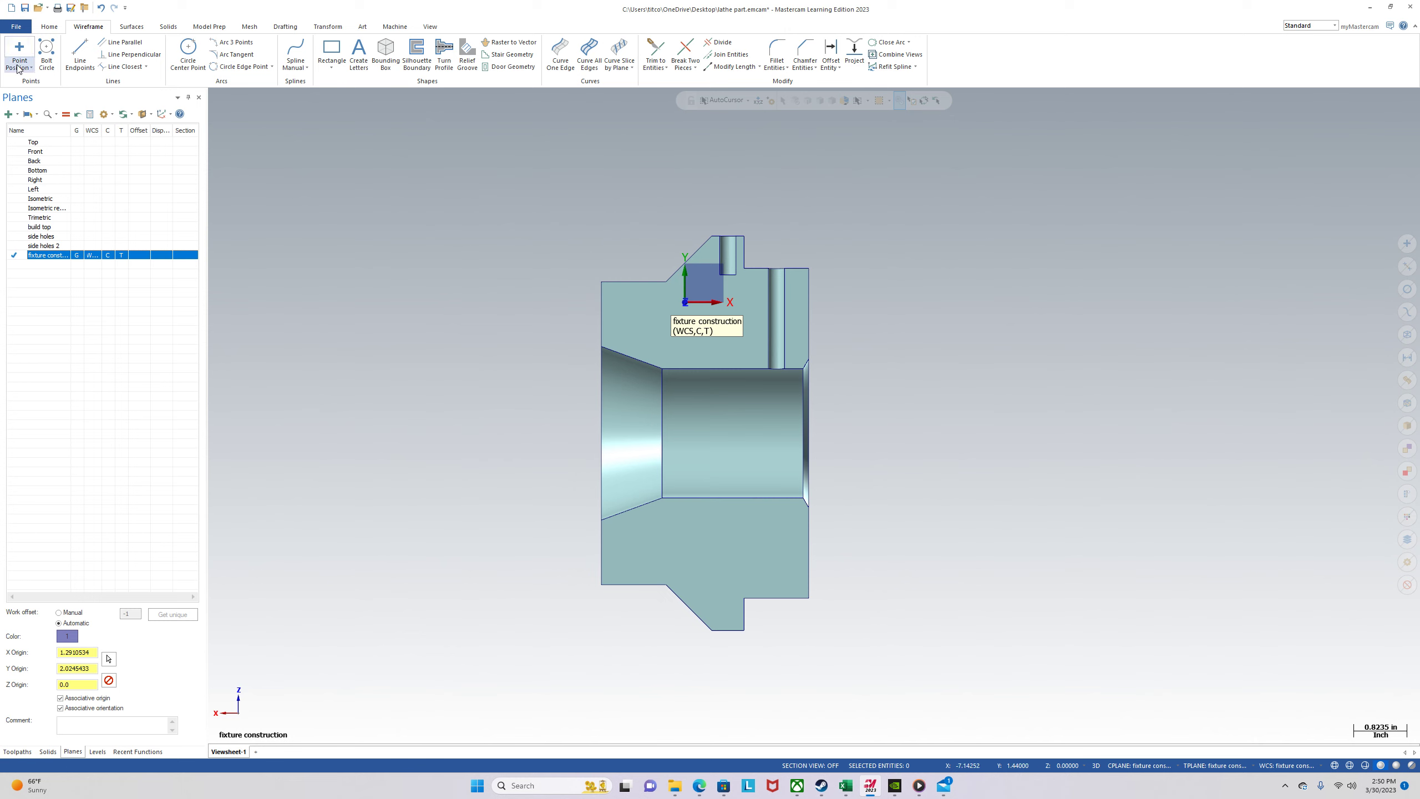
left_click(74, 51)
middle_click_drag(555, 427, 683, 344)
scroll(683, 344, "up", 3)
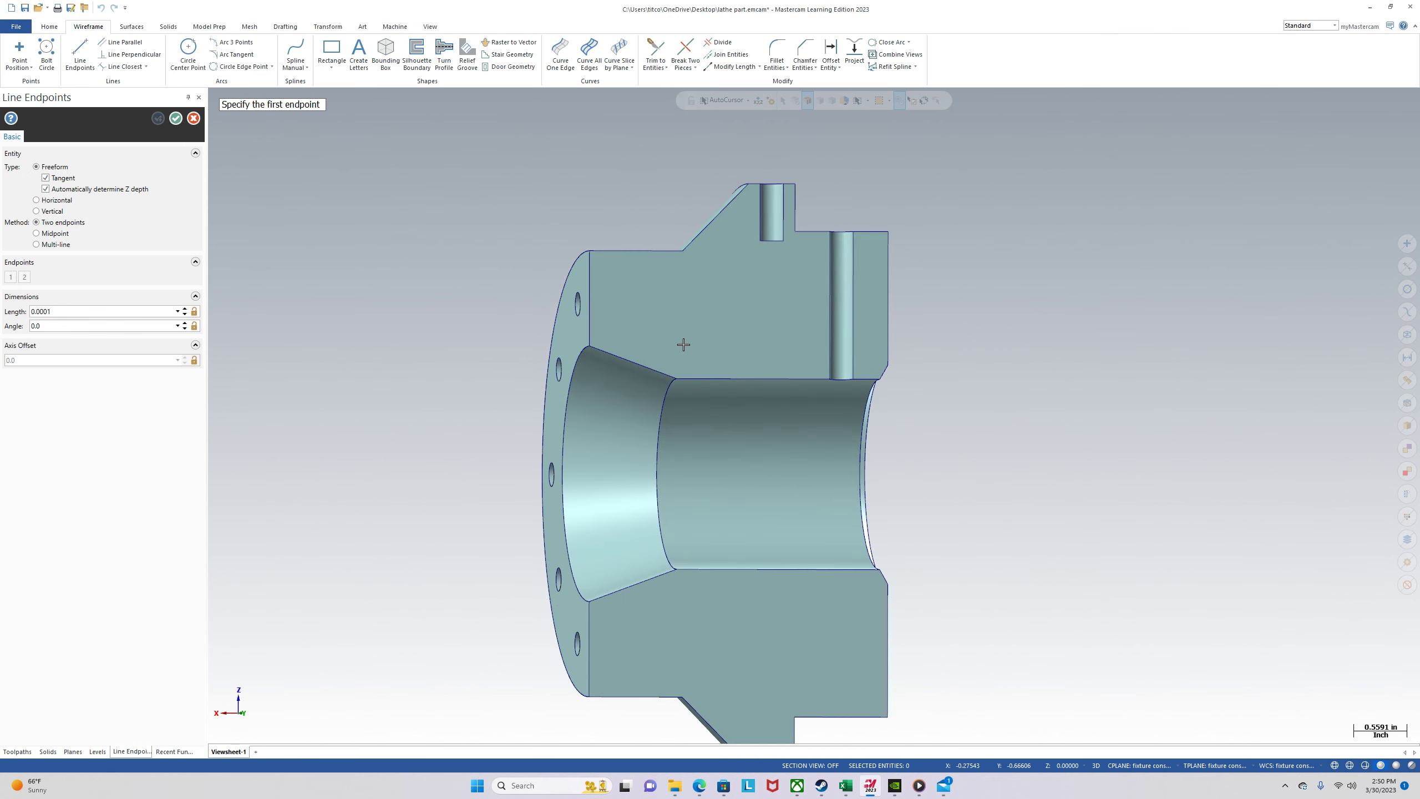
scroll(683, 344, "up", 2)
scroll(628, 344, "up", 2)
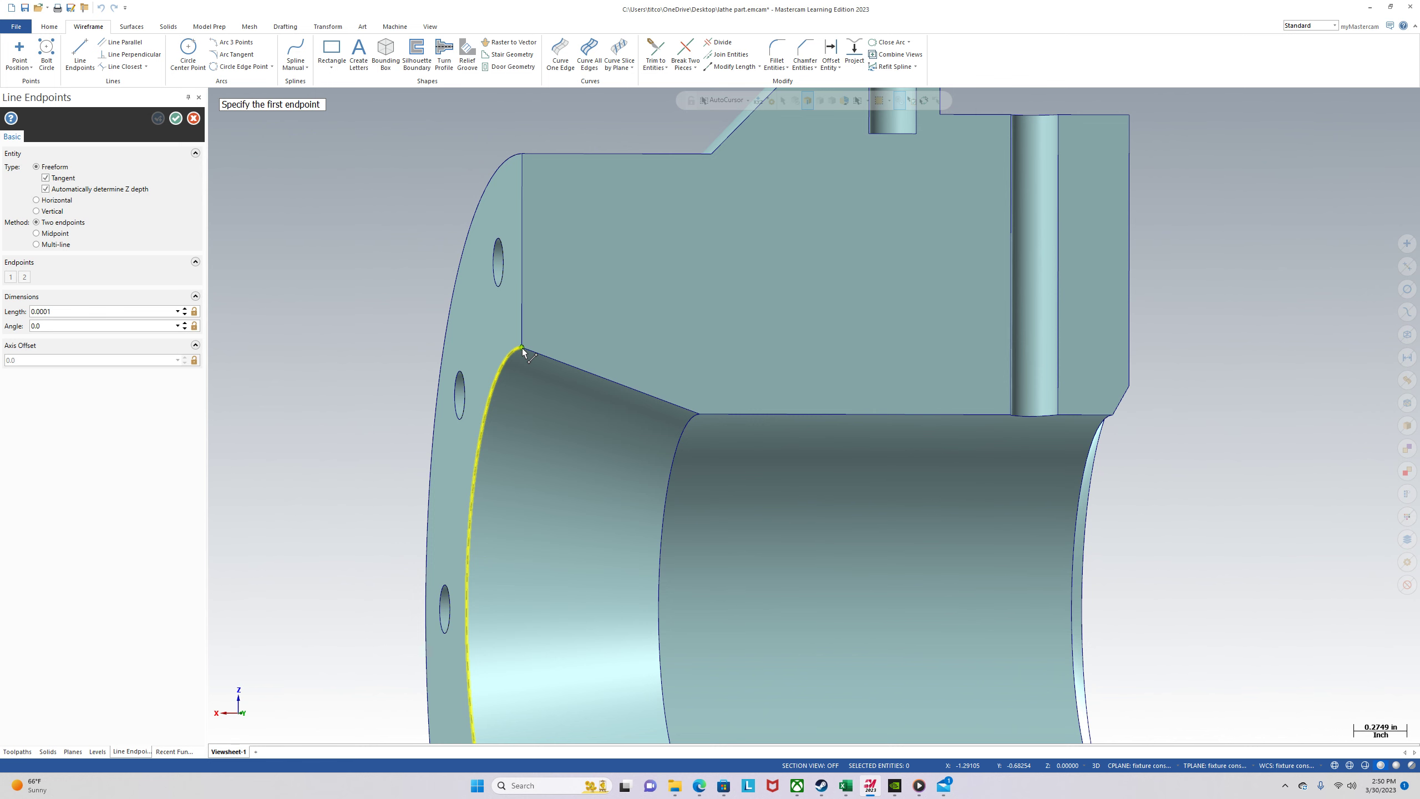
key("Escape")
Draw a vertical line across the bore in plane view, joining its upper and lower corners where the taper ends.
right_click(315, 334)
left_click(356, 394)
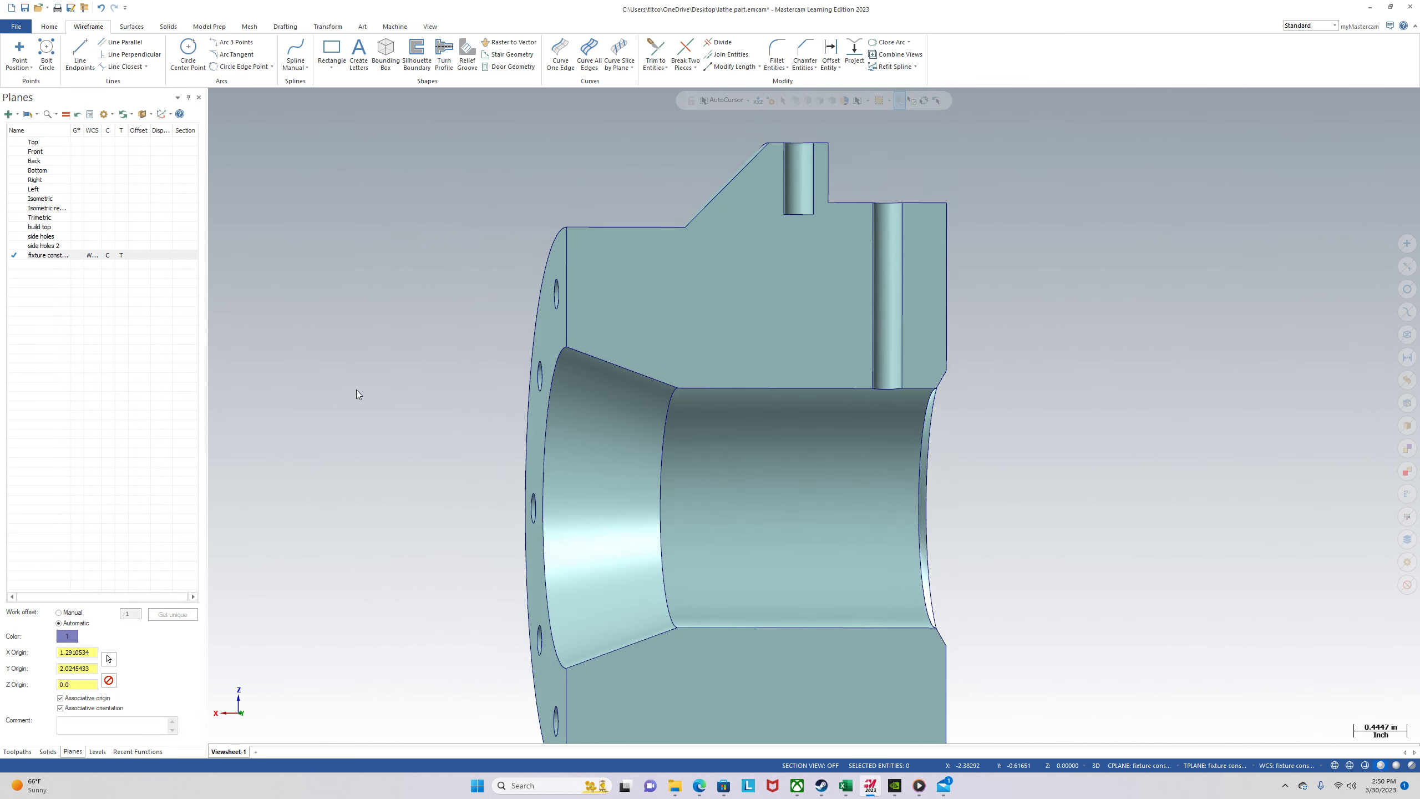
left_click(80, 54)
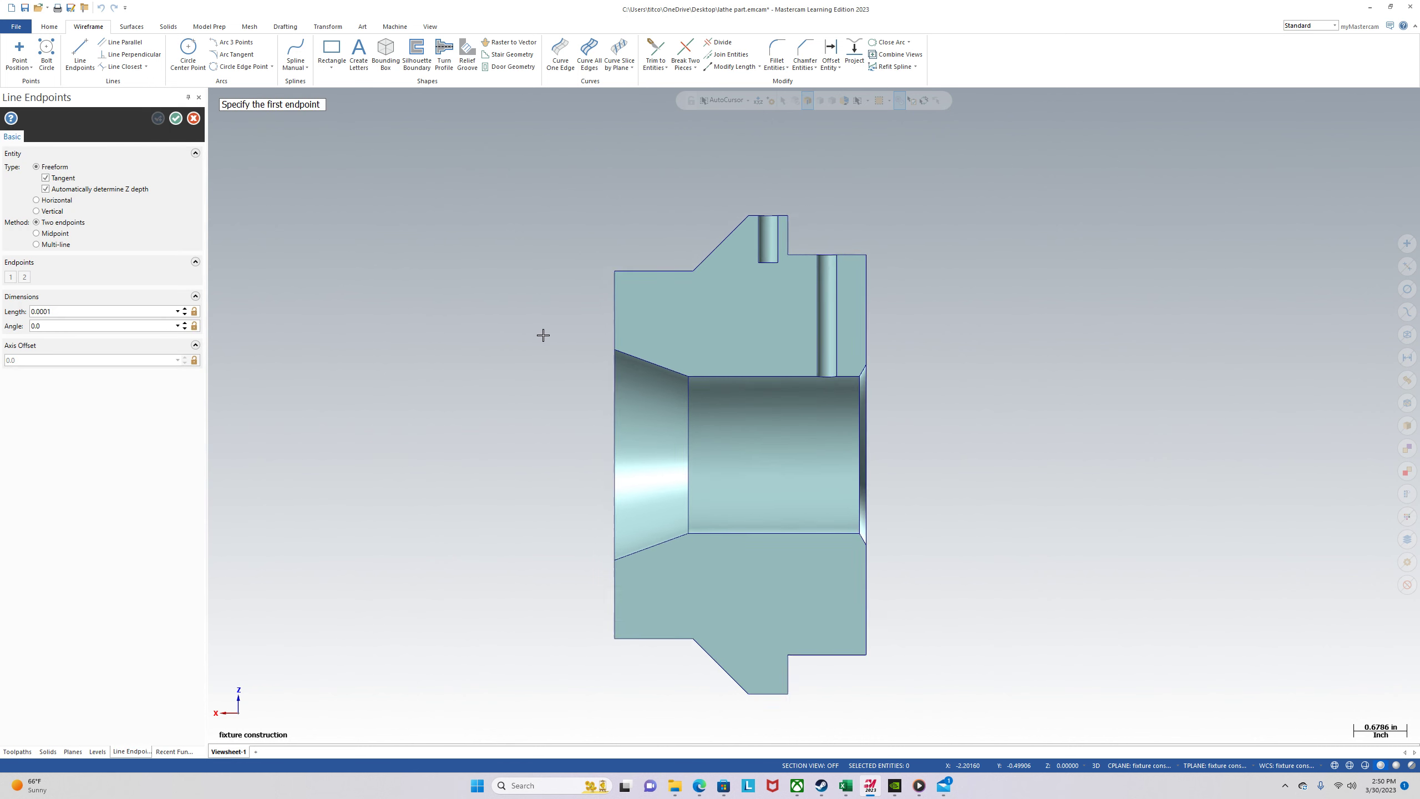
scroll(543, 335, "up", 1)
left_click(708, 382)
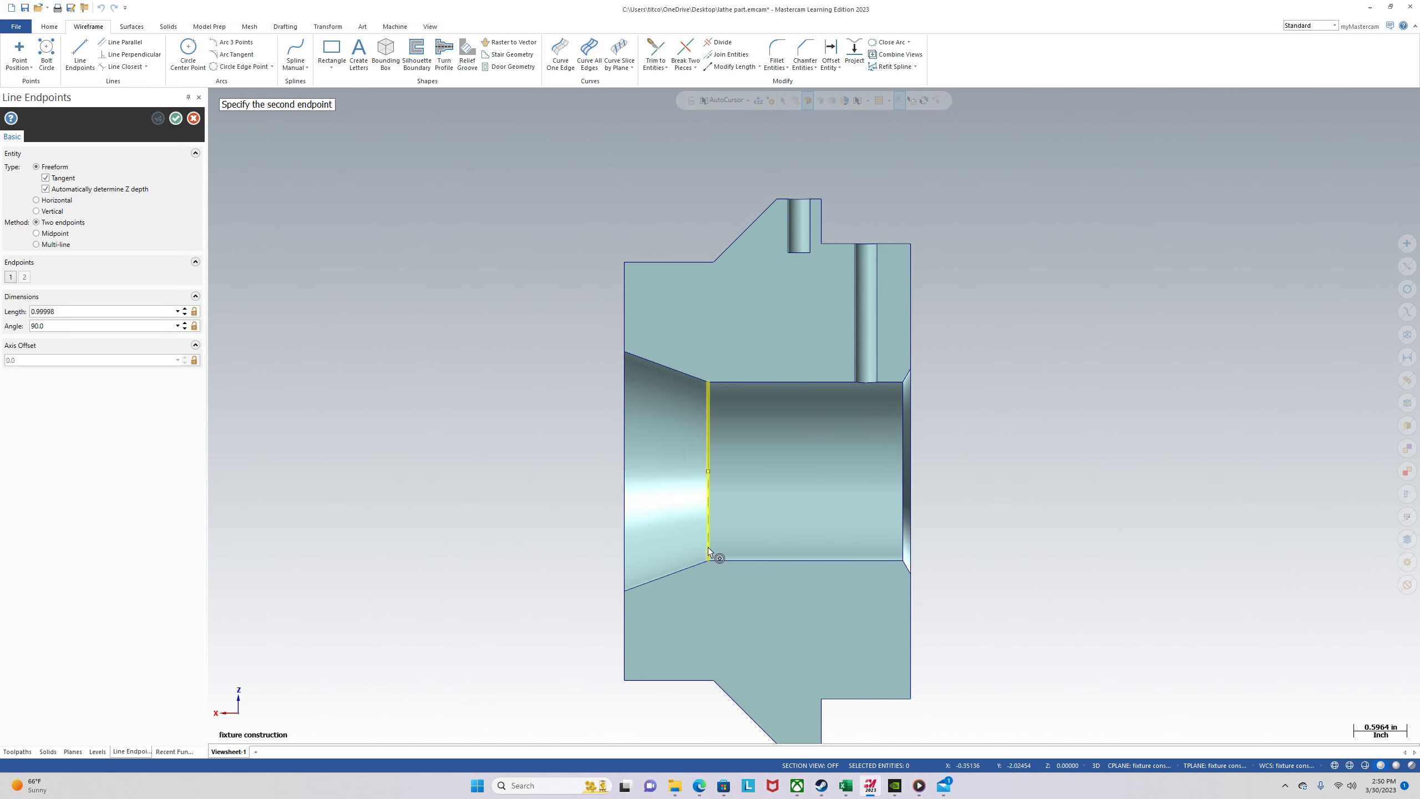
left_click(708, 560)
left_click(709, 562)
middle_click_drag(716, 562, 755, 495)
Draw a horizontal centreline from the vertical line's midpoint, about 2.69 in past the chamfered end and about 1.74 in past the tapered end.
left_click(725, 460)
left_click(952, 467)
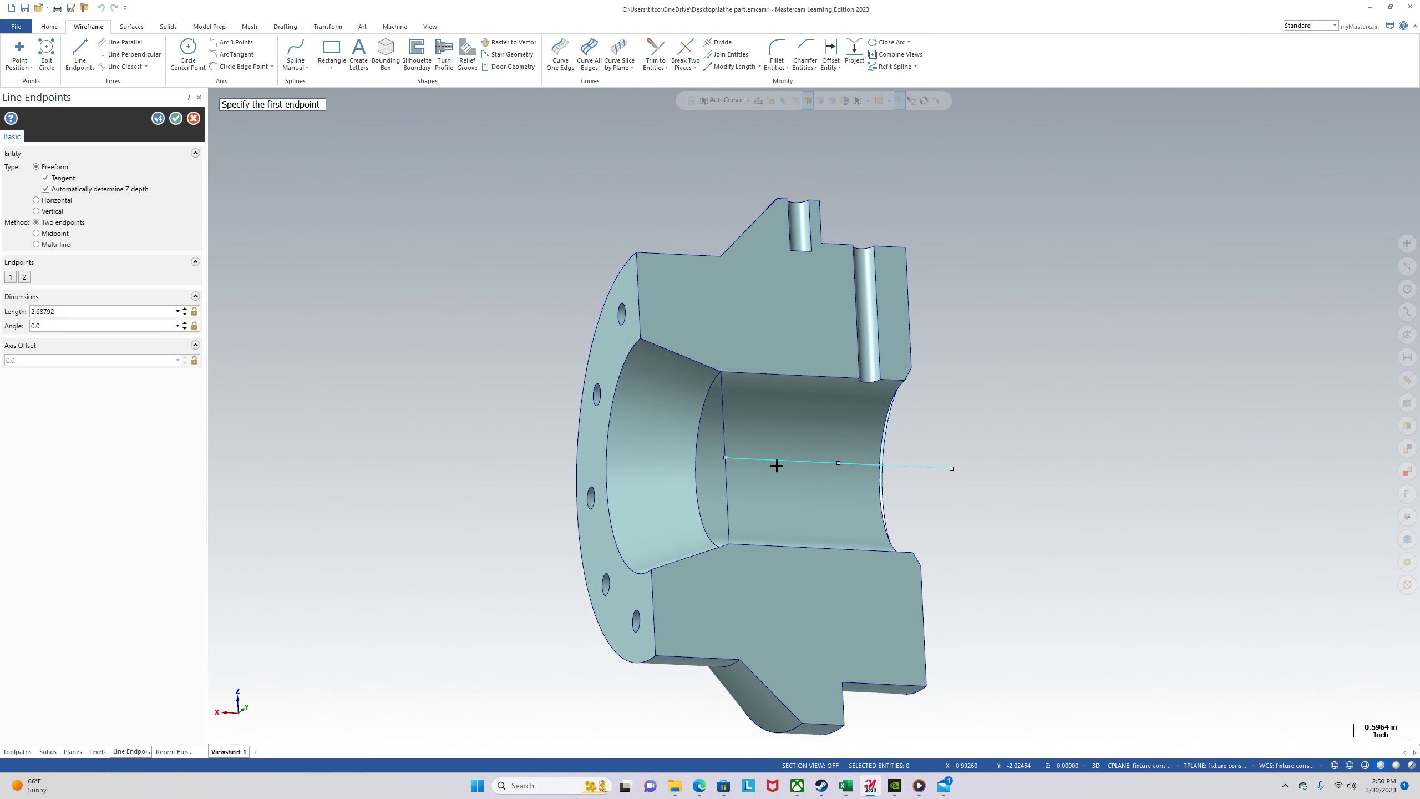
left_click(725, 457)
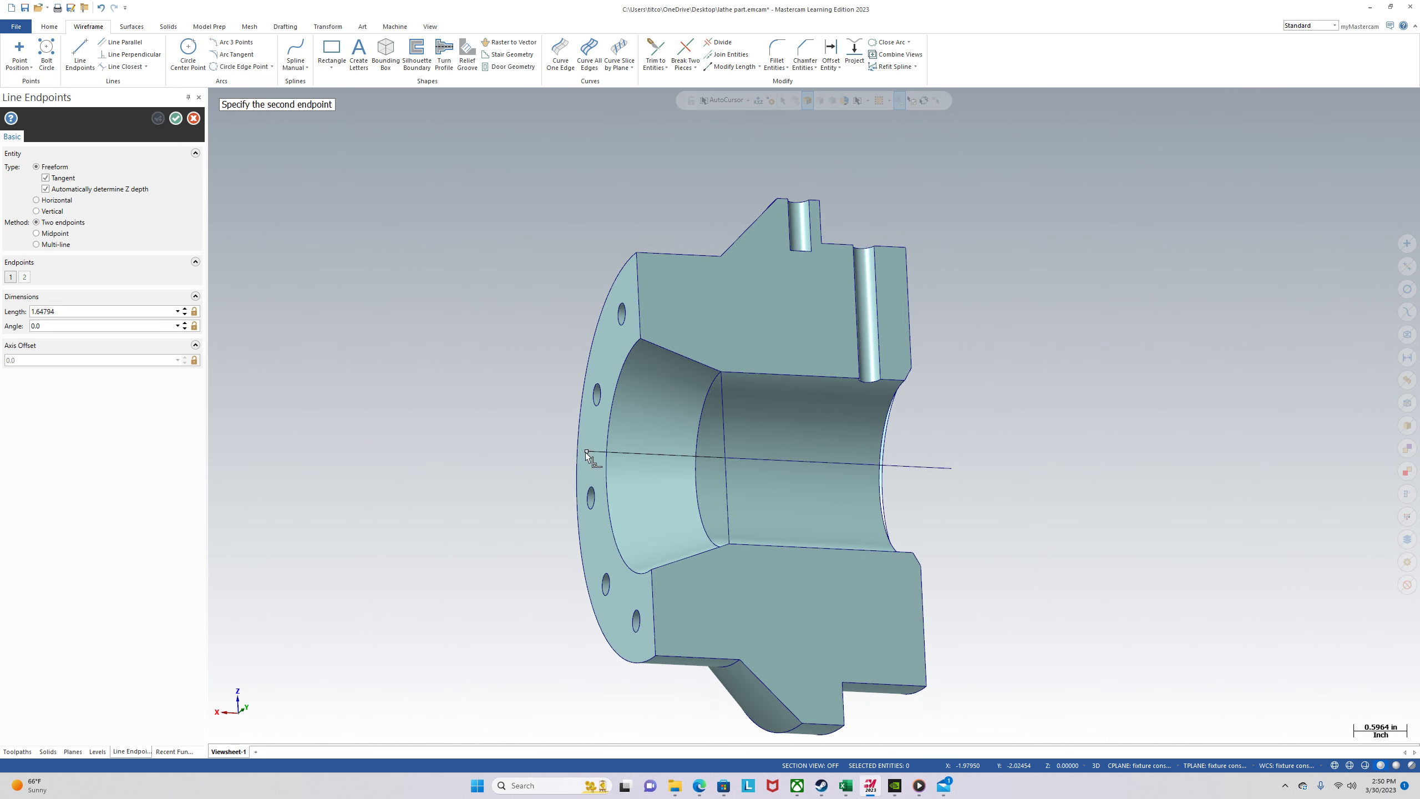
right_click(529, 450)
left_click(577, 513)
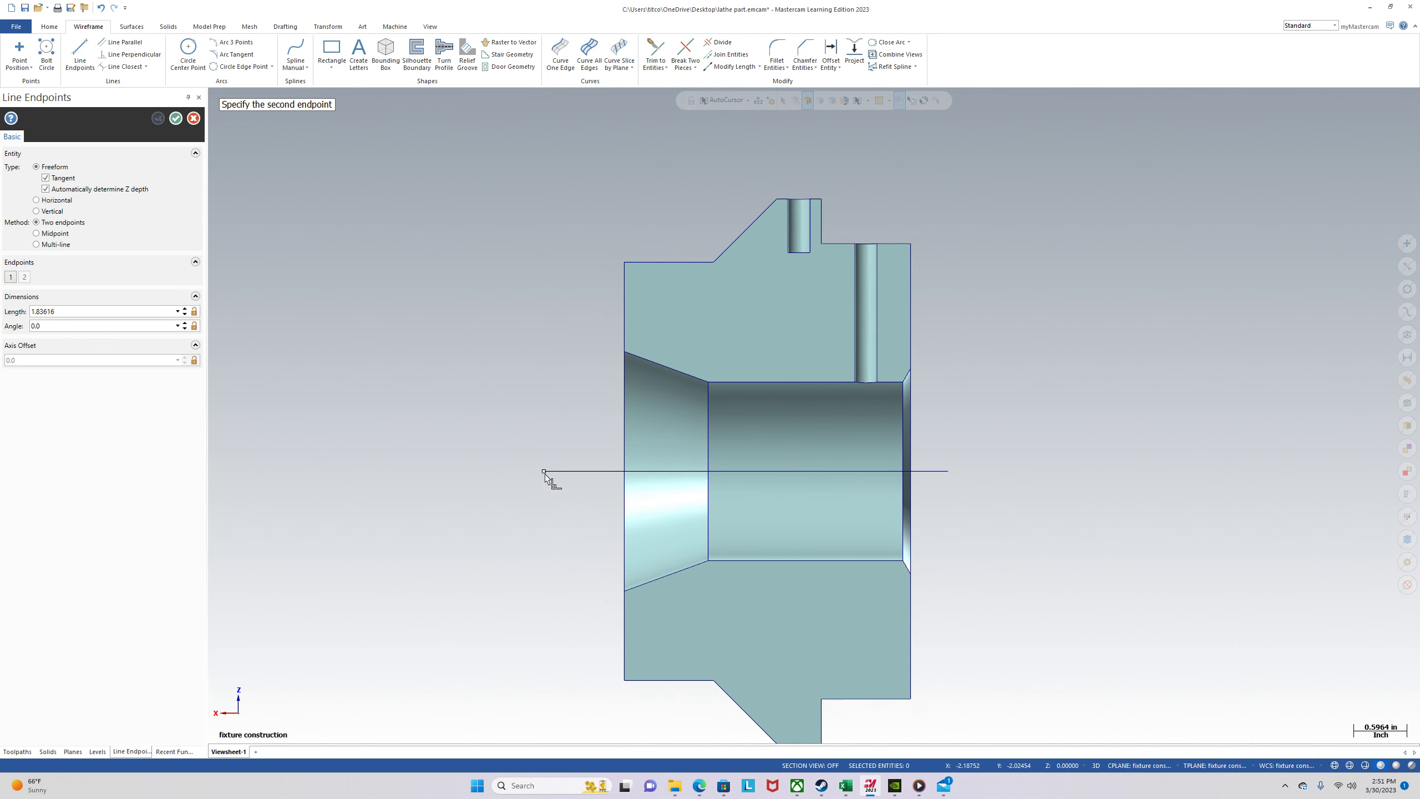
left_click(553, 471)
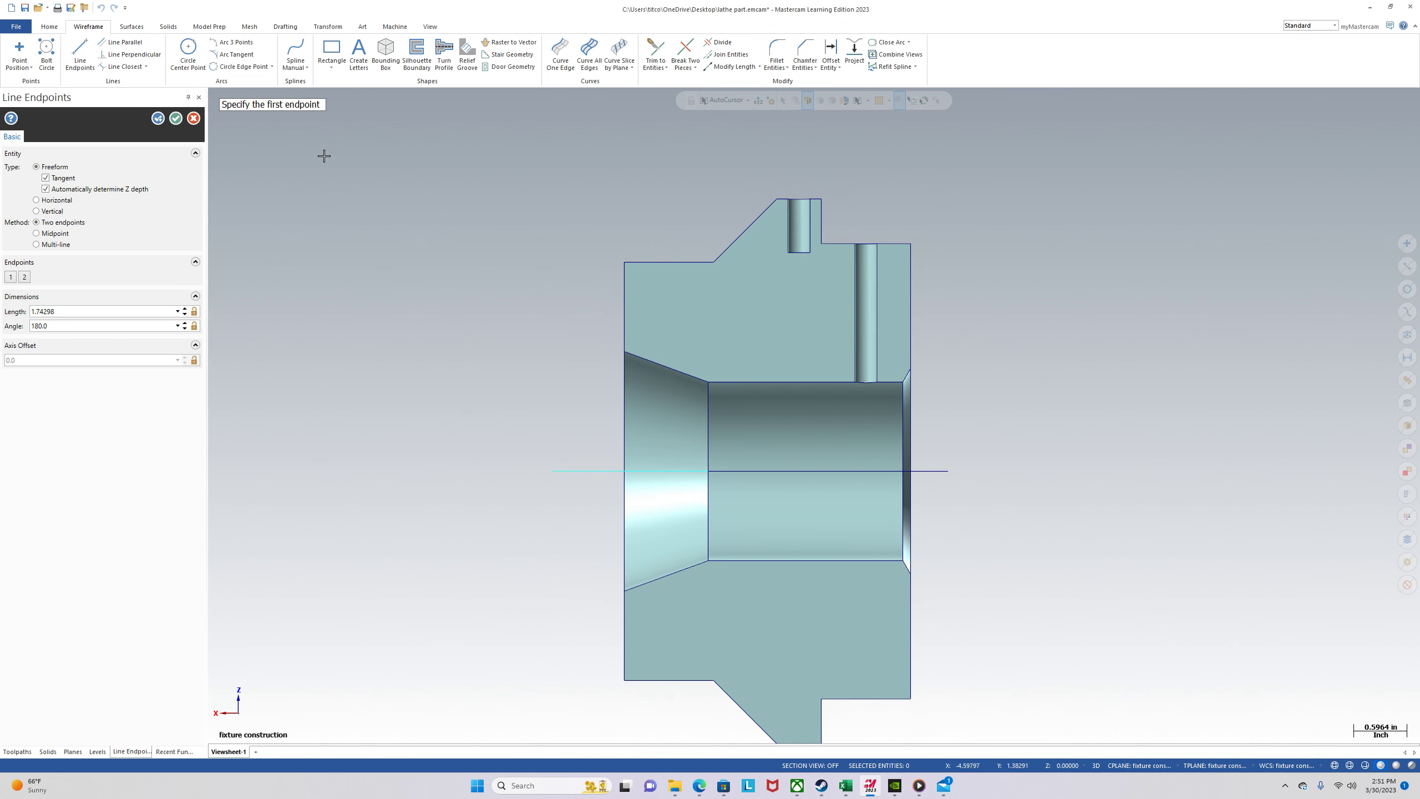
left_click(176, 118)
Draw a vertical line about 1.53 in long from the taper's upper large-end corner down past the centreline.
left_click(80, 52)
scroll(727, 336, "up", 2)
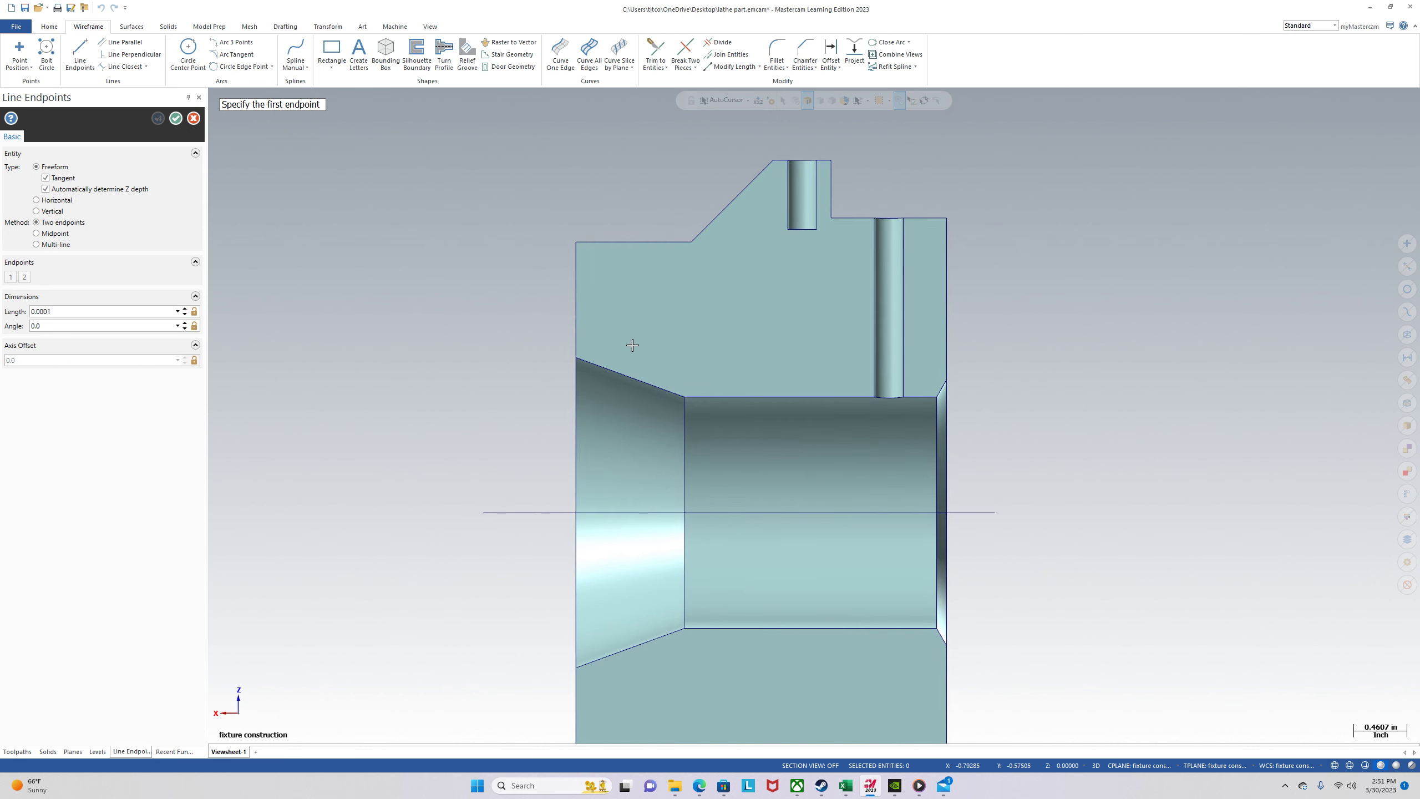
middle_click_drag(561, 359, 564, 359)
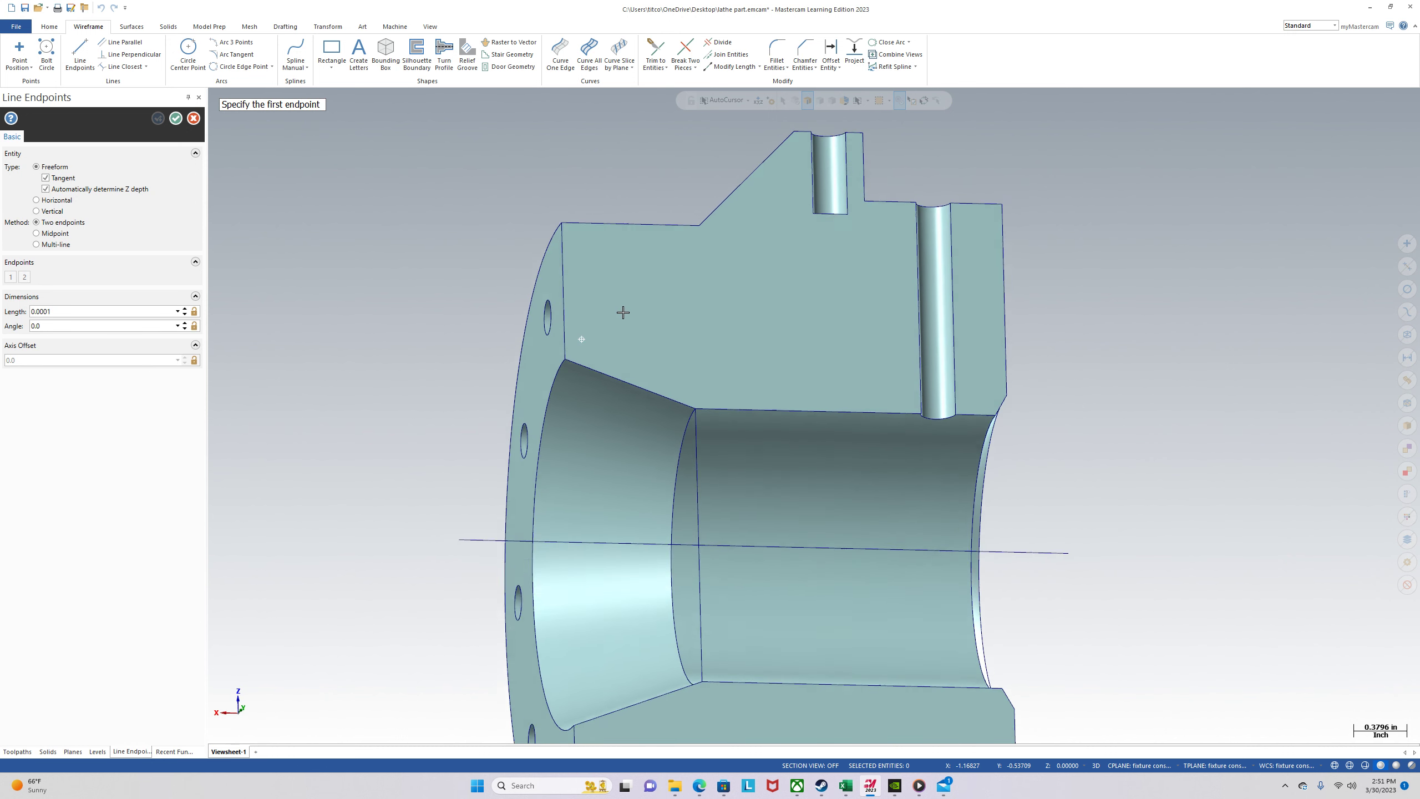
left_click(566, 359)
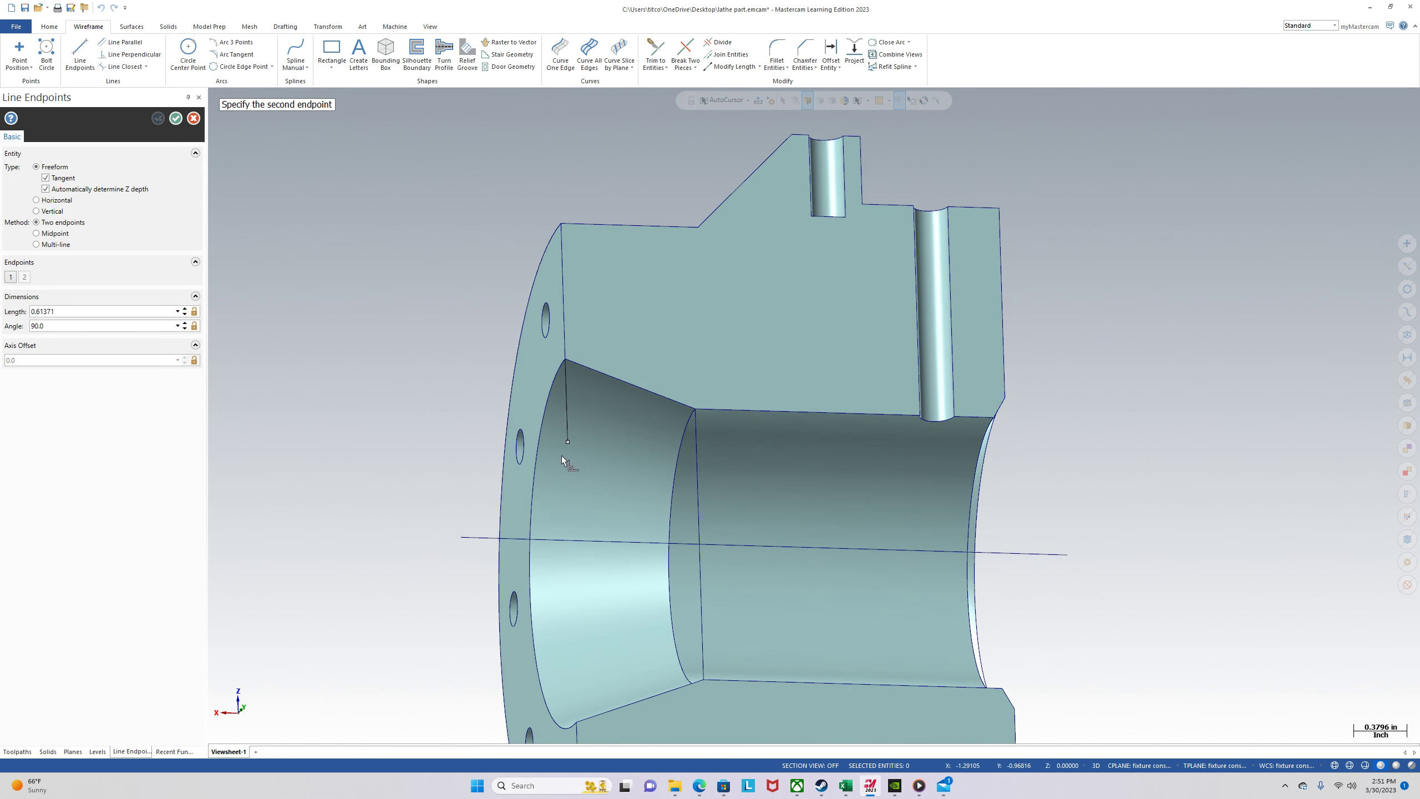
left_click(572, 565)
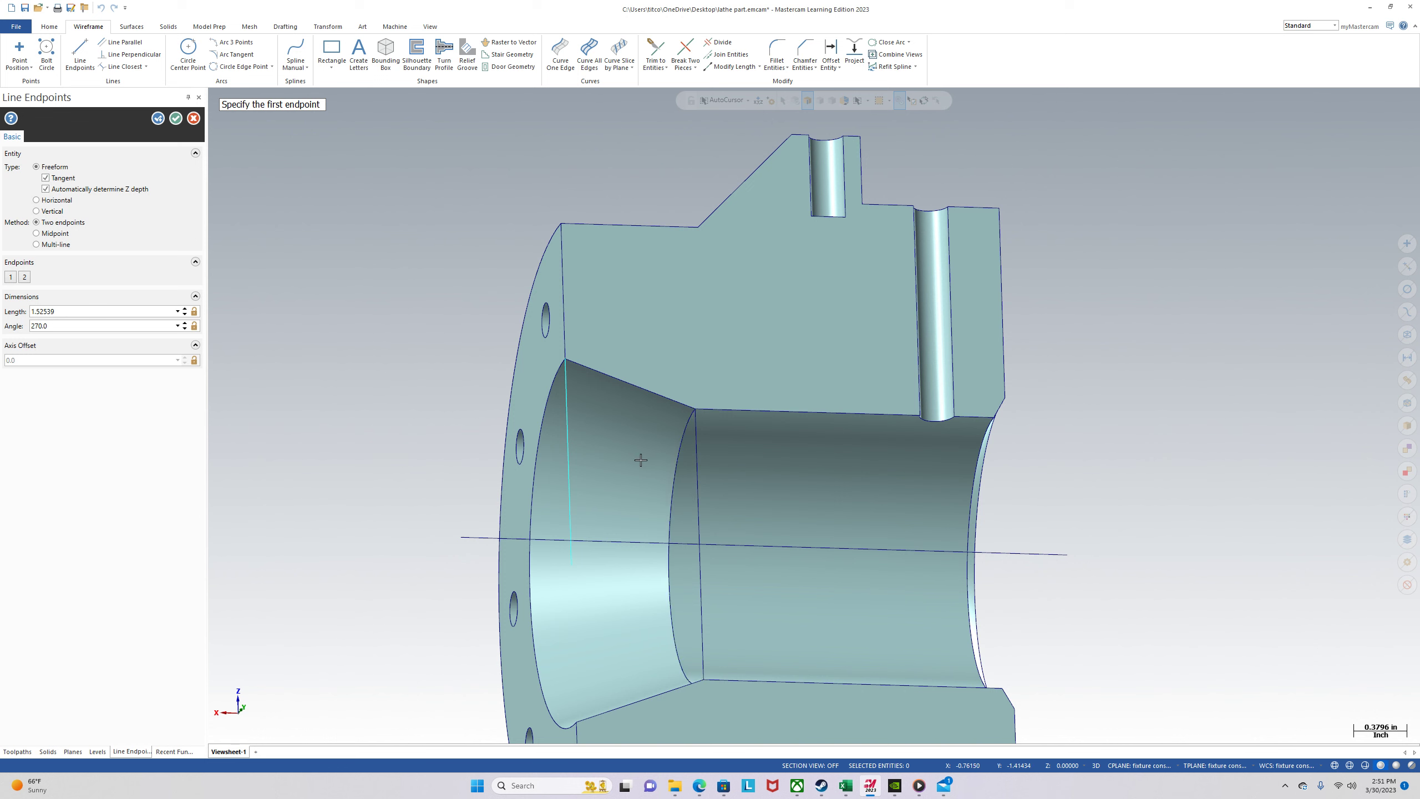
Draw a vertical line about 1.29 in long near the taper's small end, crossing the upper taper edge and the centreline.
middle_click_drag(641, 460, 601, 463)
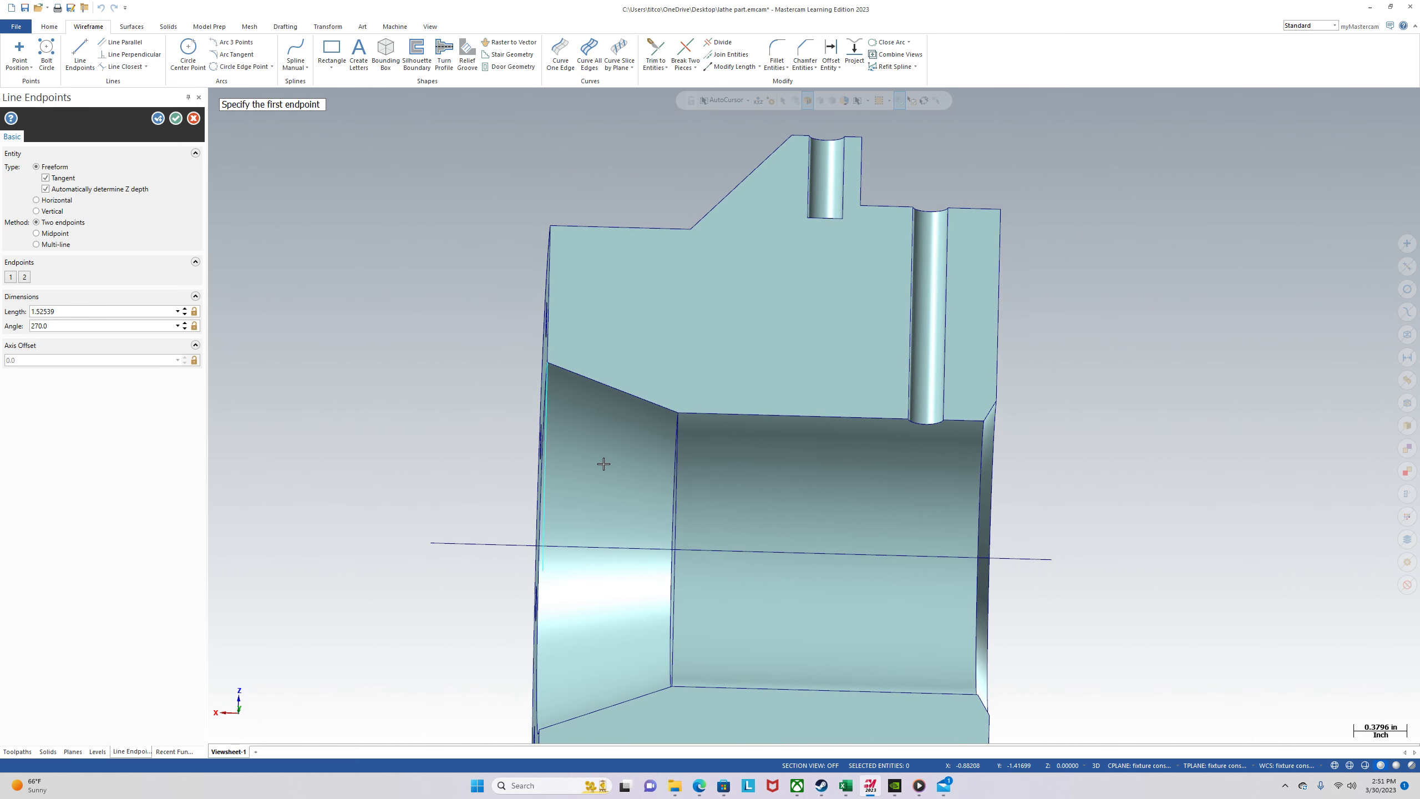
scroll(668, 402, "up", 5)
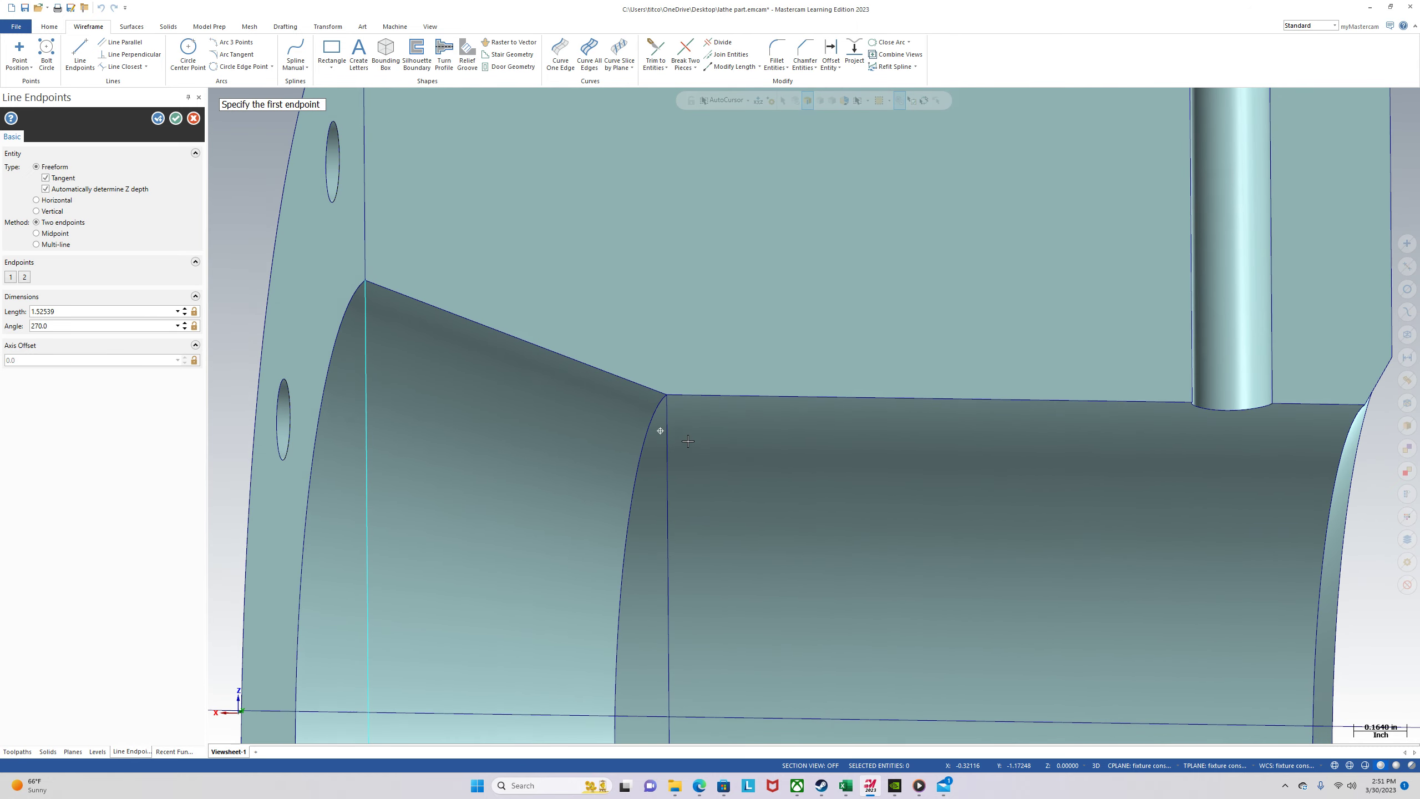
left_click(627, 343)
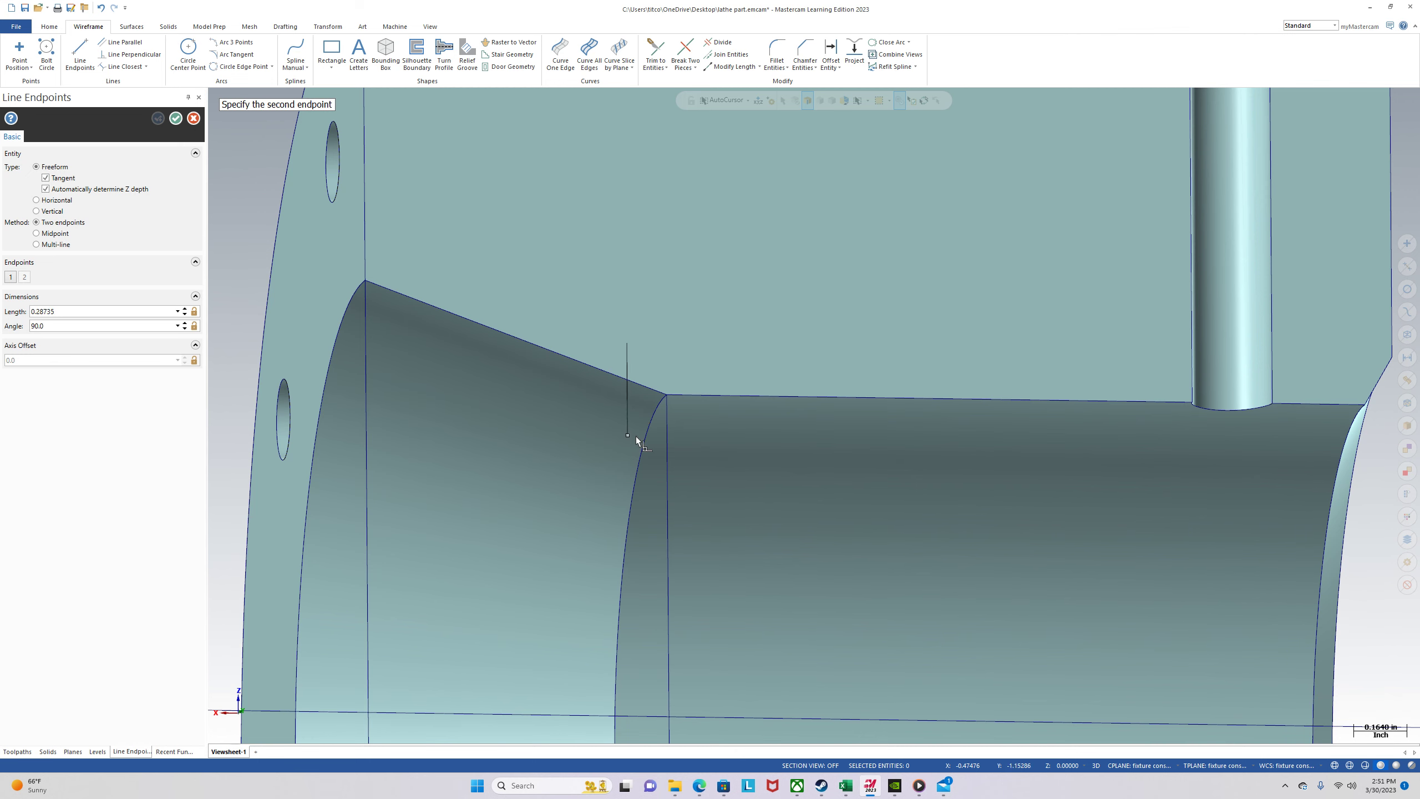
right_click(628, 533)
left_click(665, 602)
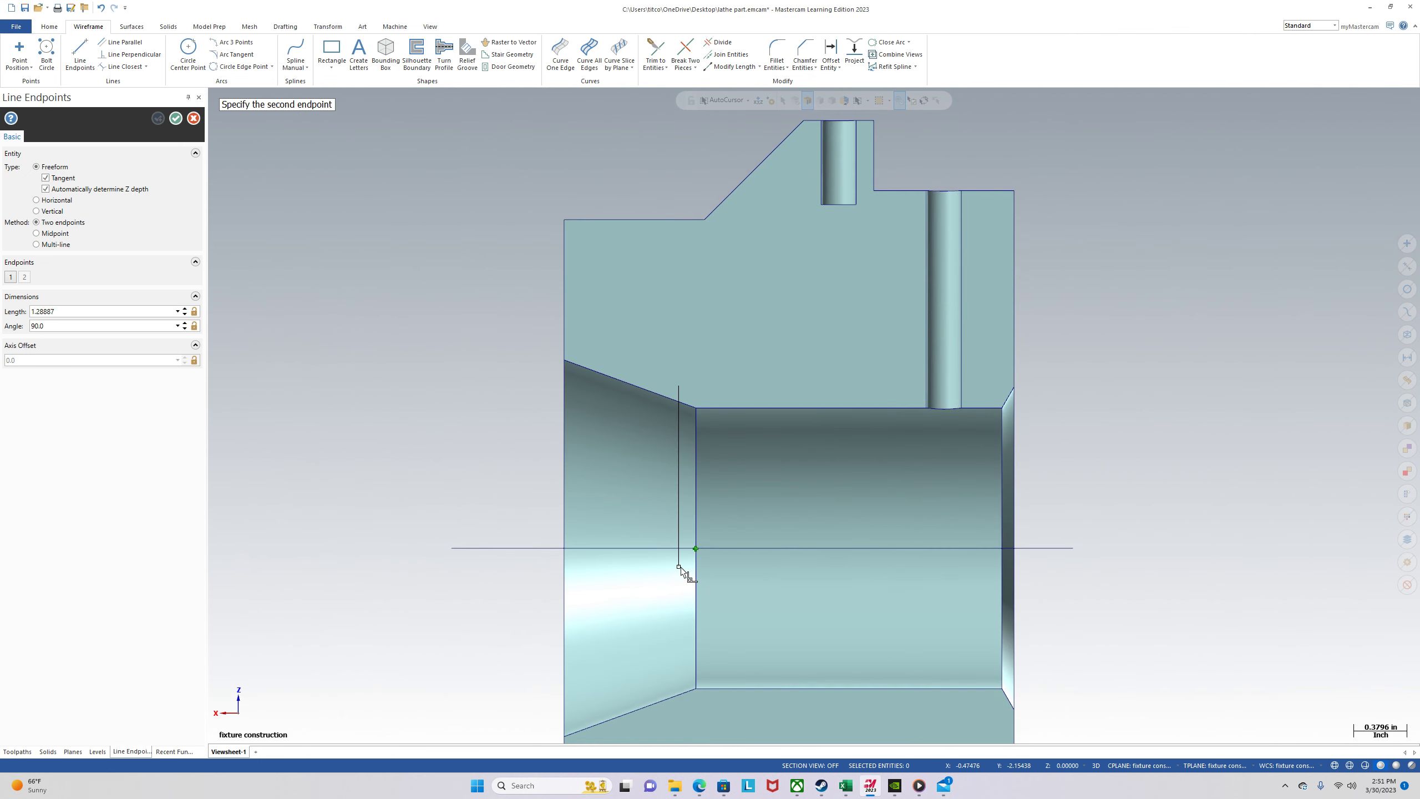
left_click(681, 567)
left_click(179, 118)
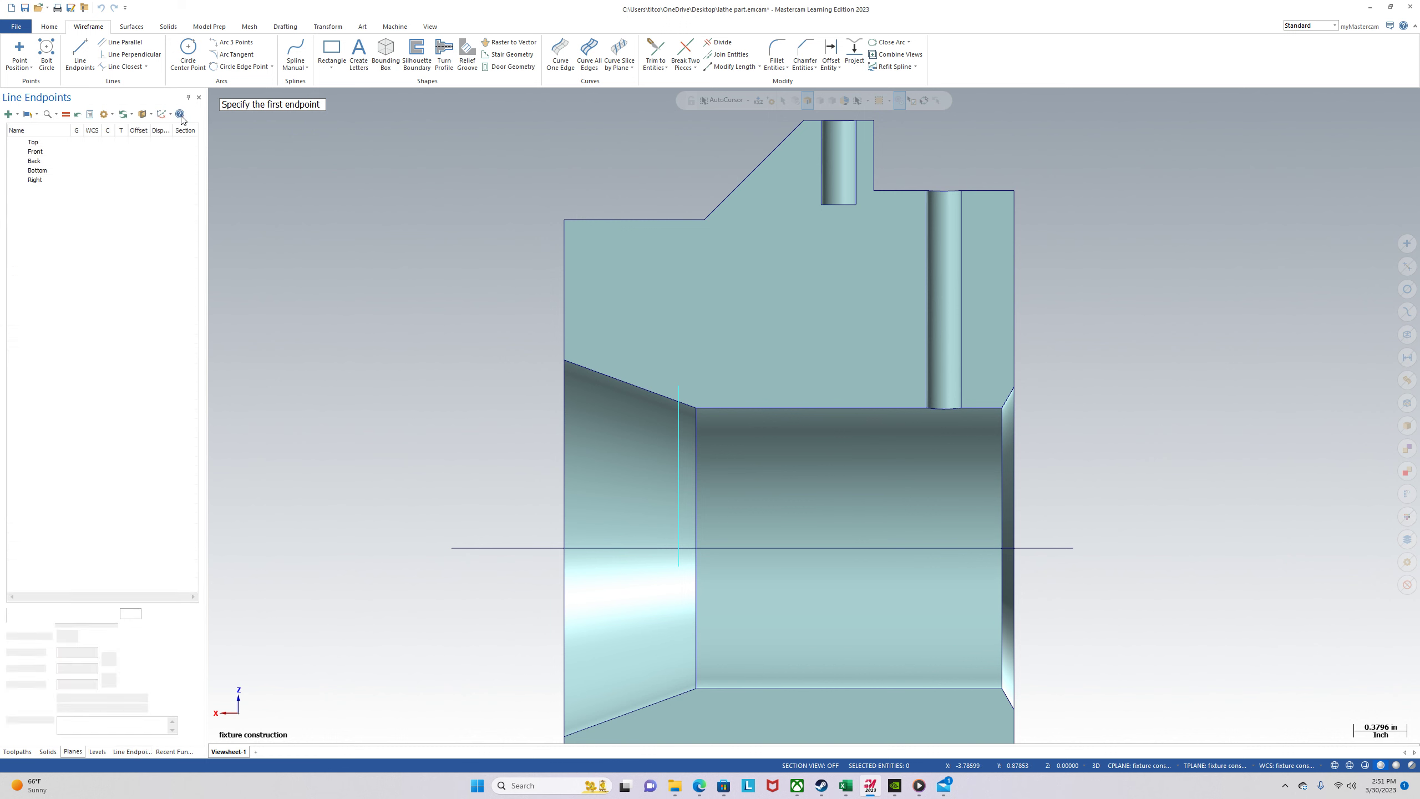
Break the vertical line near the taper's small end where it crosses the taper edge and the centreline.
left_click(683, 54)
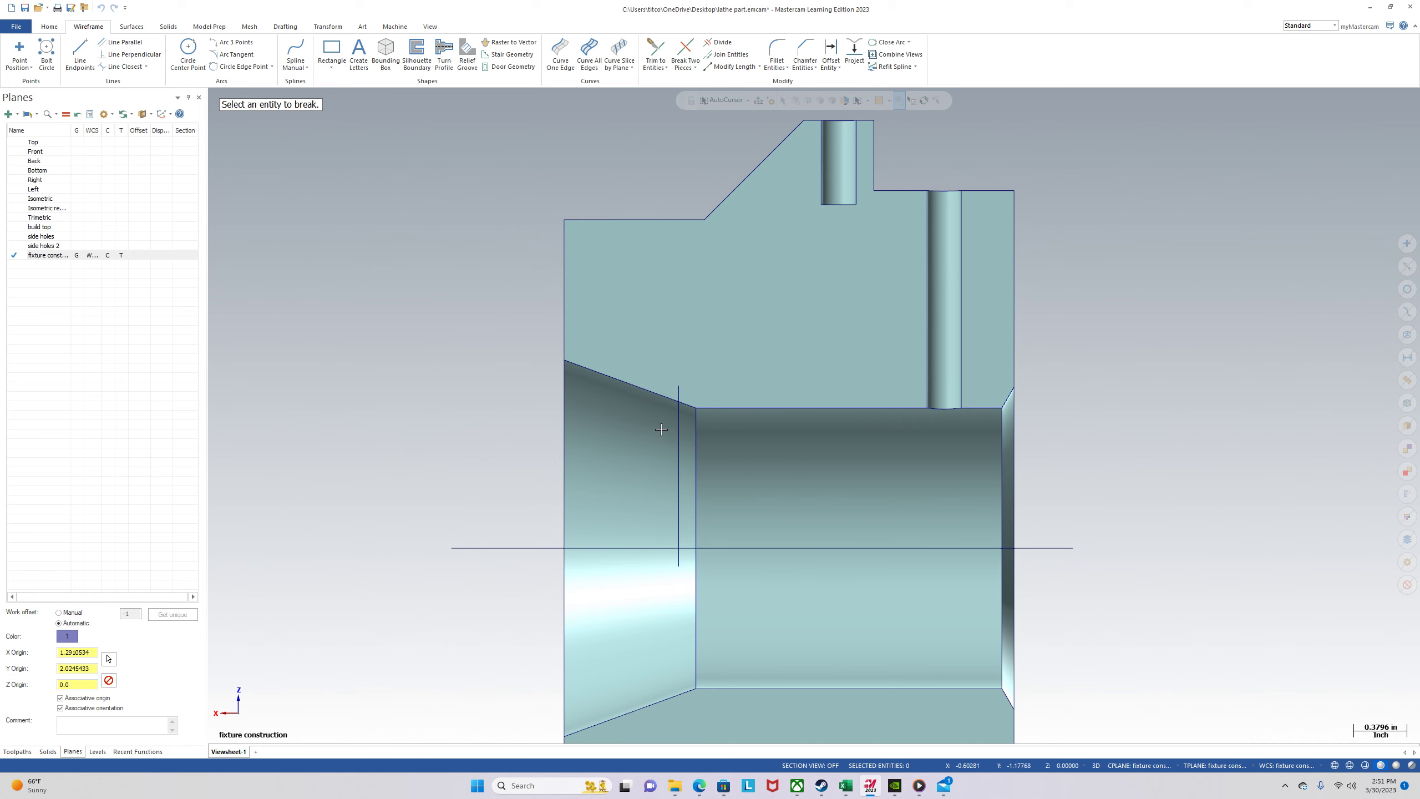
left_click(678, 423)
left_click(680, 402)
left_click(678, 523)
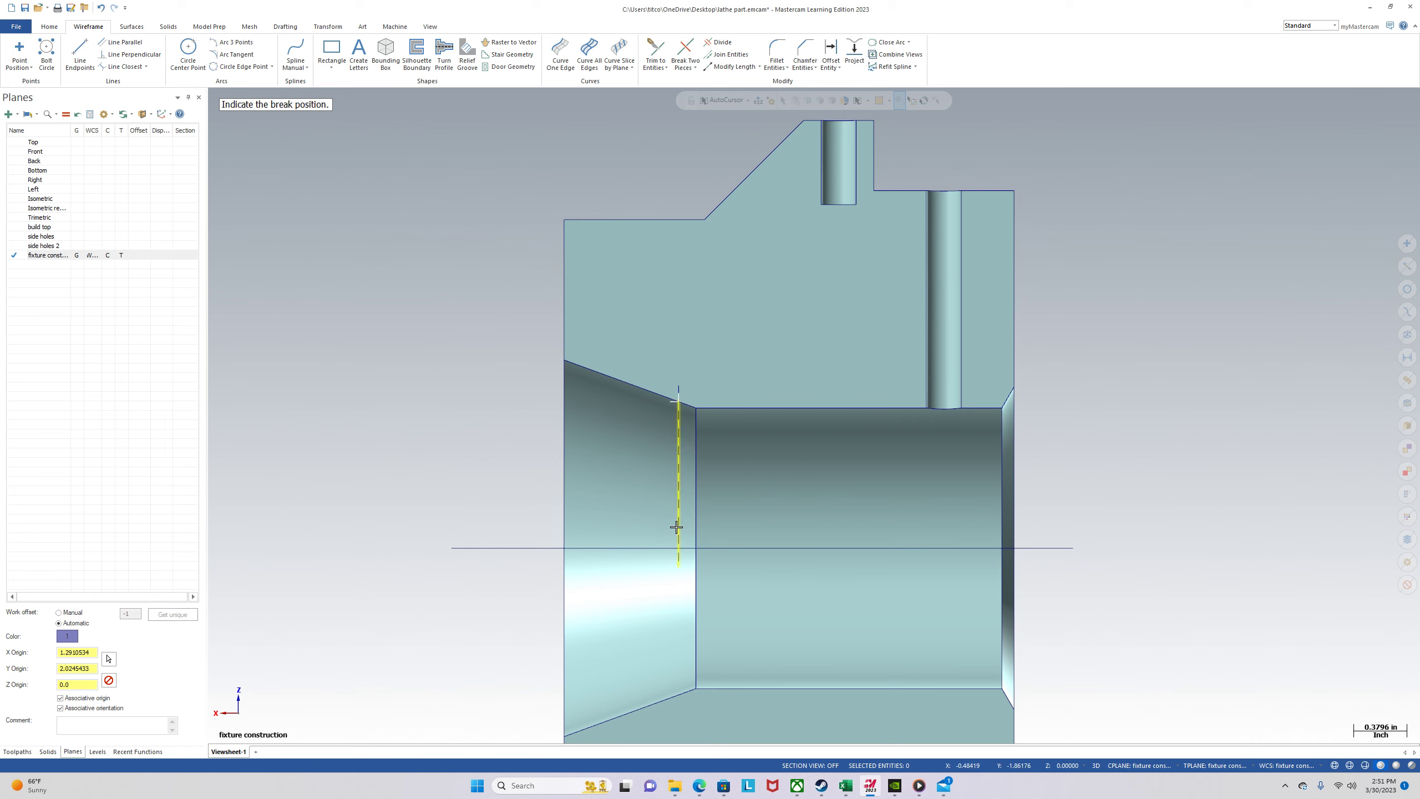
left_click(679, 547)
Break the large-end vertical line and the centreline at their intersection, and the upper taper edge at the other vertical line.
middle_click_drag(659, 530, 625, 491)
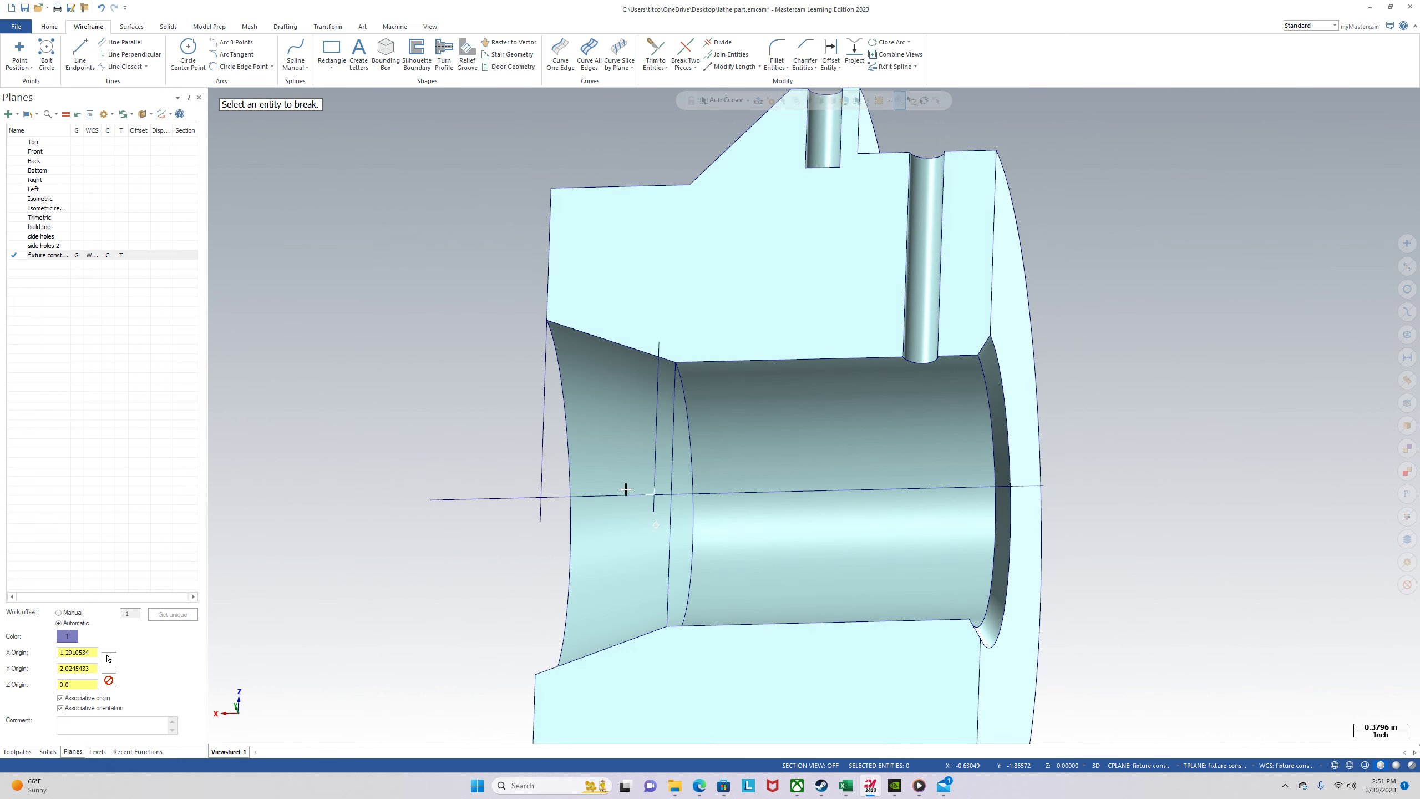
left_click(542, 486)
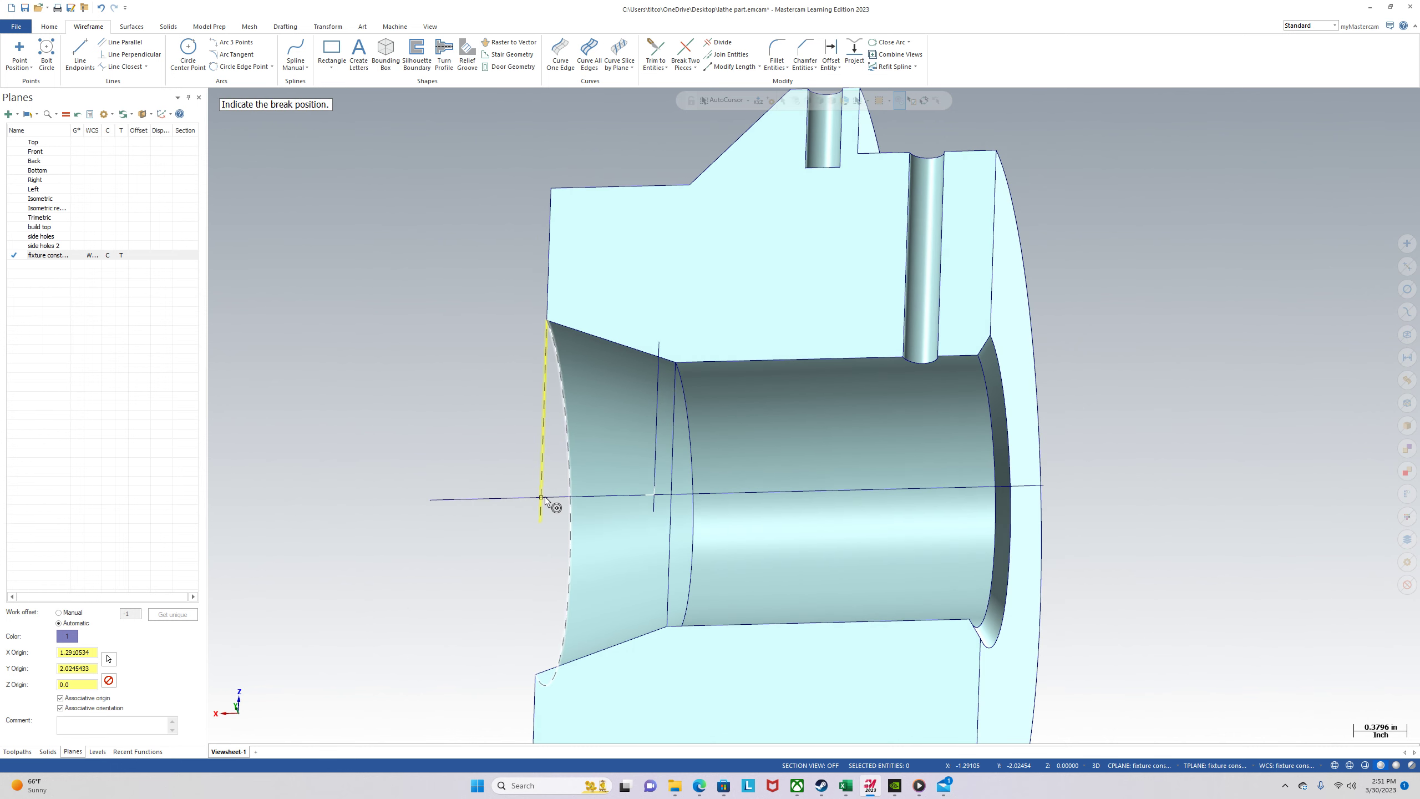
left_click(542, 496)
left_click(543, 497)
left_click(542, 497)
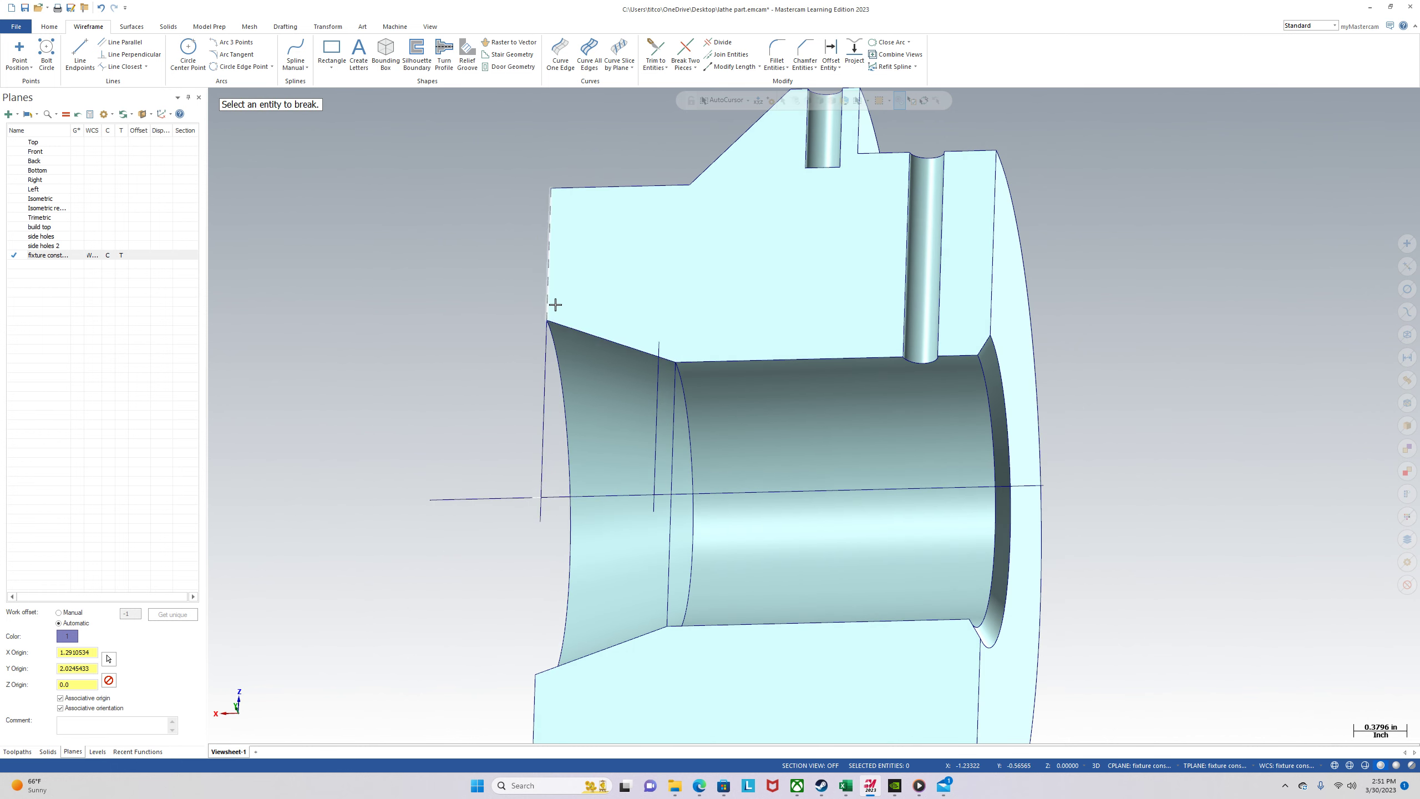
left_click(639, 351)
left_click(658, 356)
Delete the overhanging ends of the centreline and both vertical lines, plus the short taper edge piece beside the bore.
key("Escape")
left_click(515, 496)
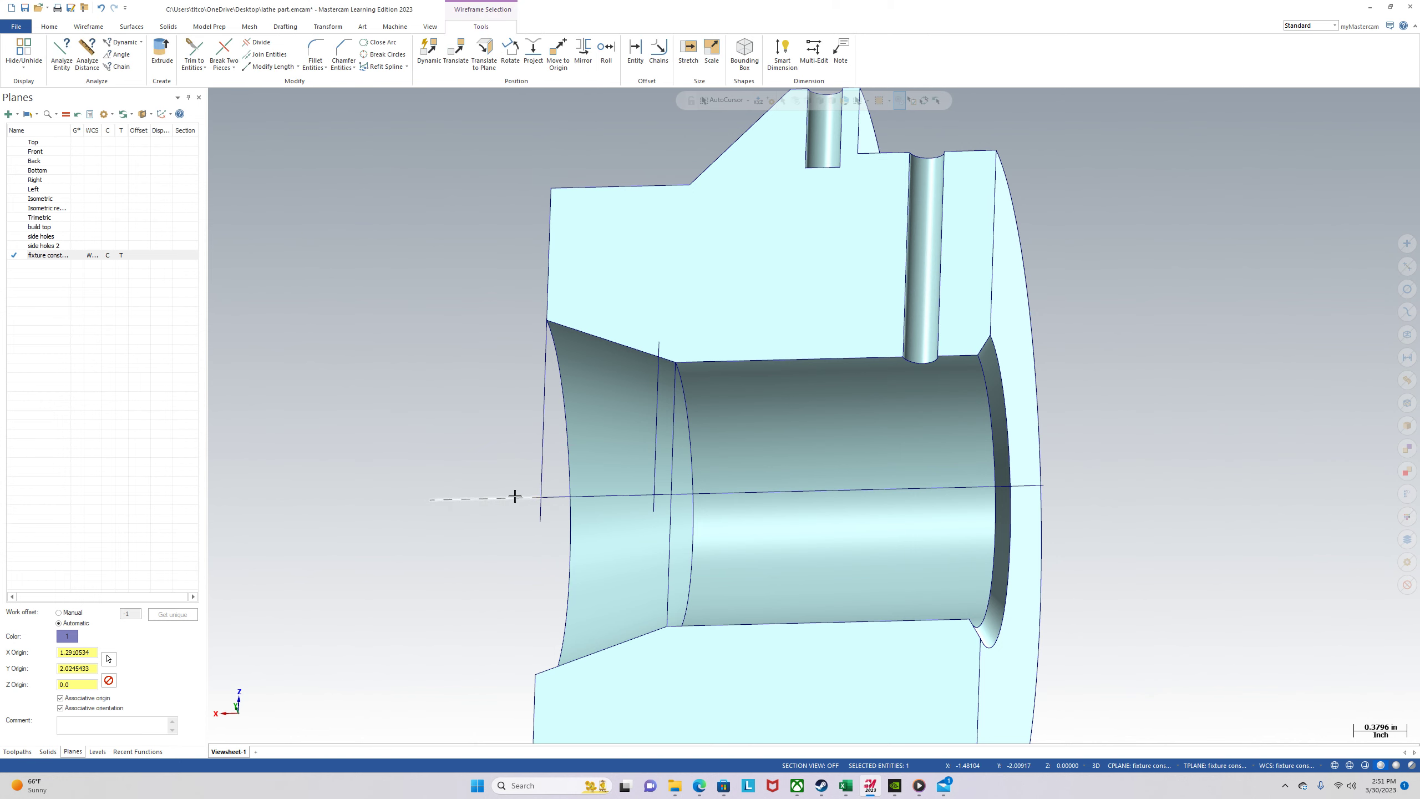
left_click(540, 509)
left_click(653, 504)
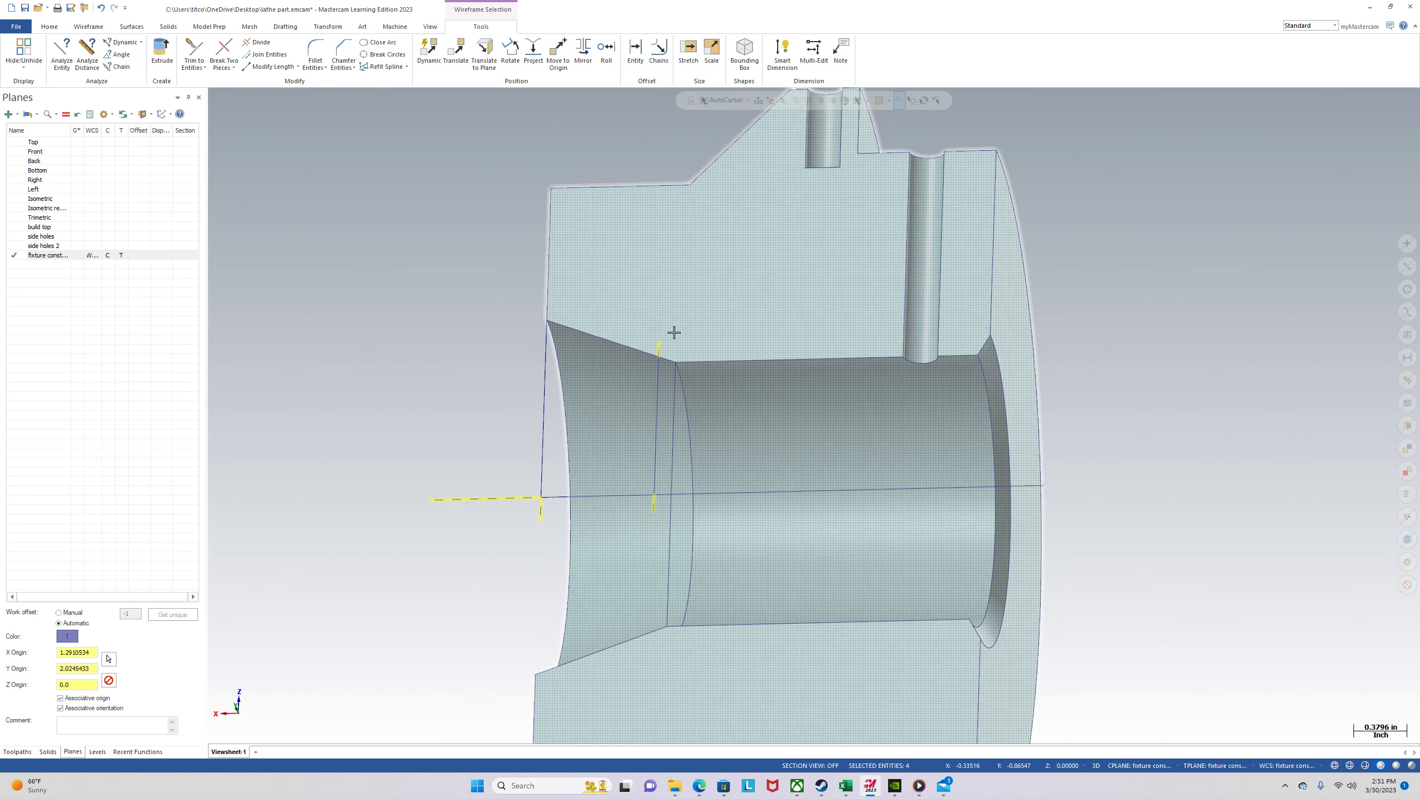
scroll(672, 330, "up", 2)
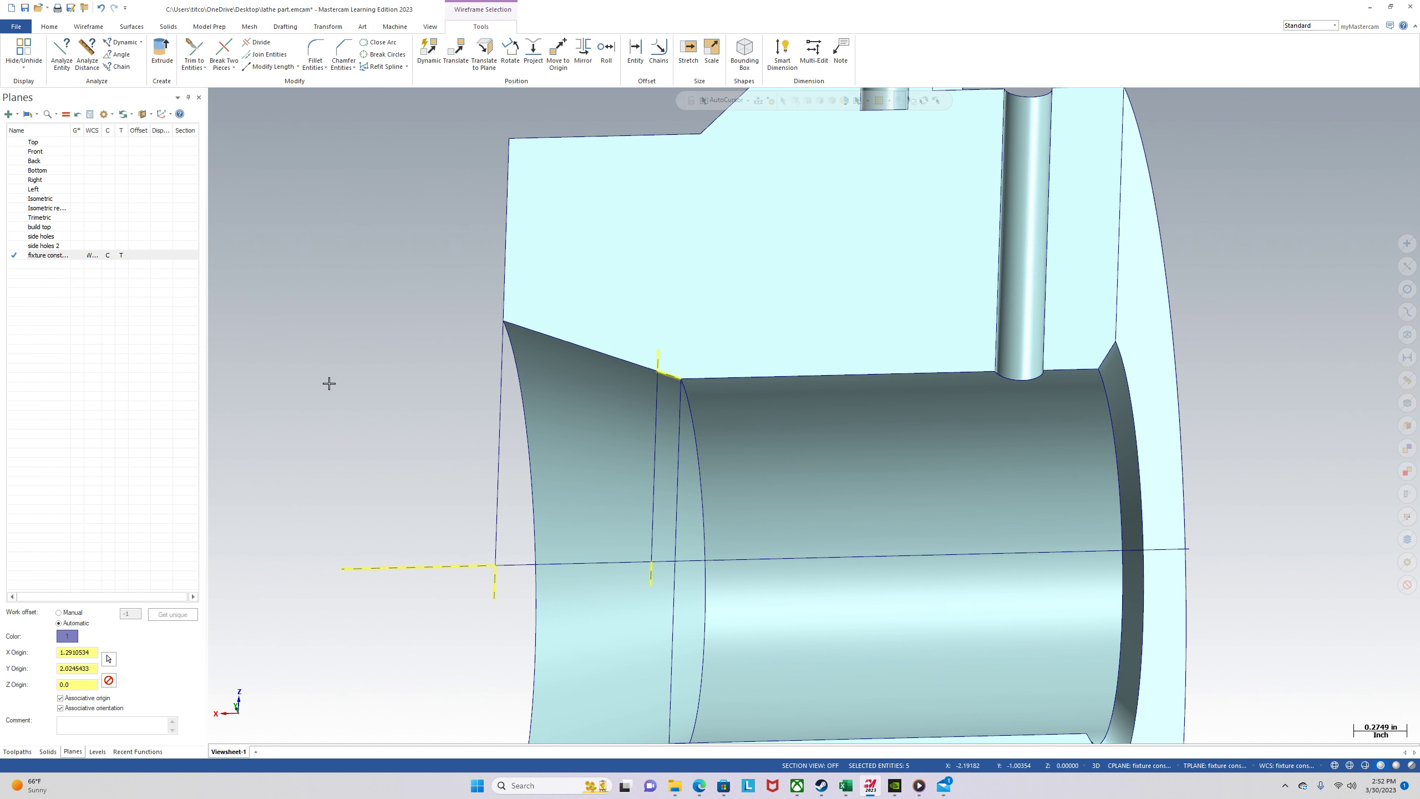
key("Escape")
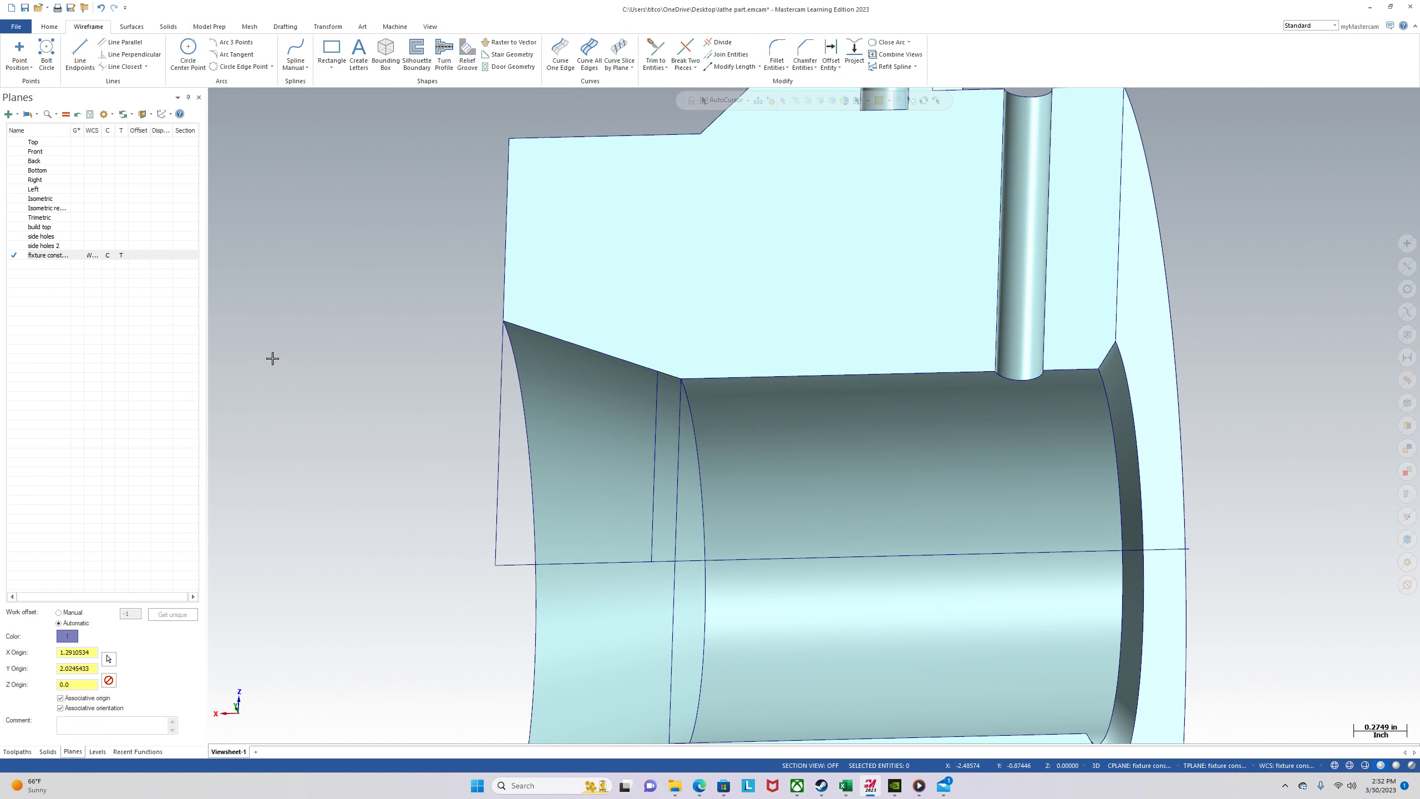
right_click(361, 328)
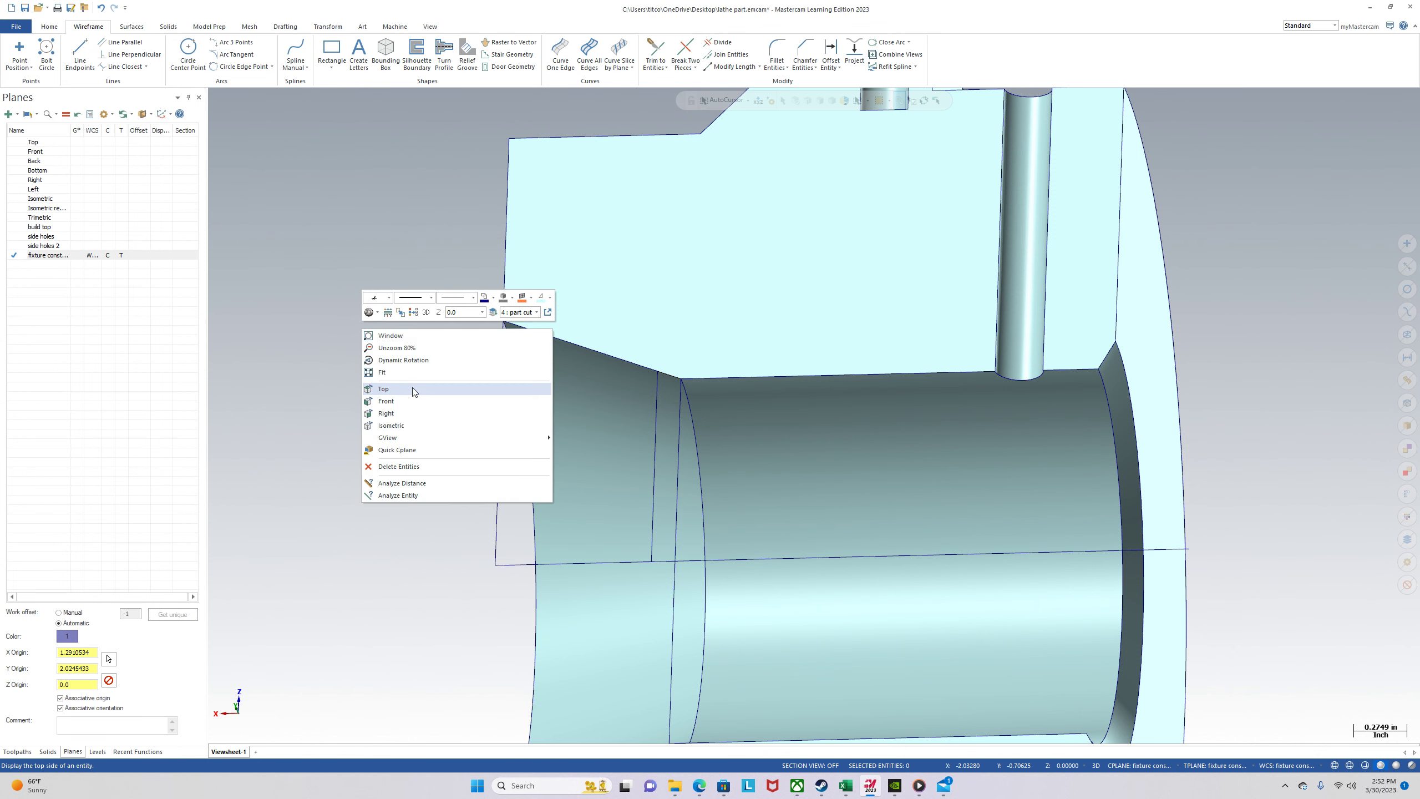
left_click(414, 390)
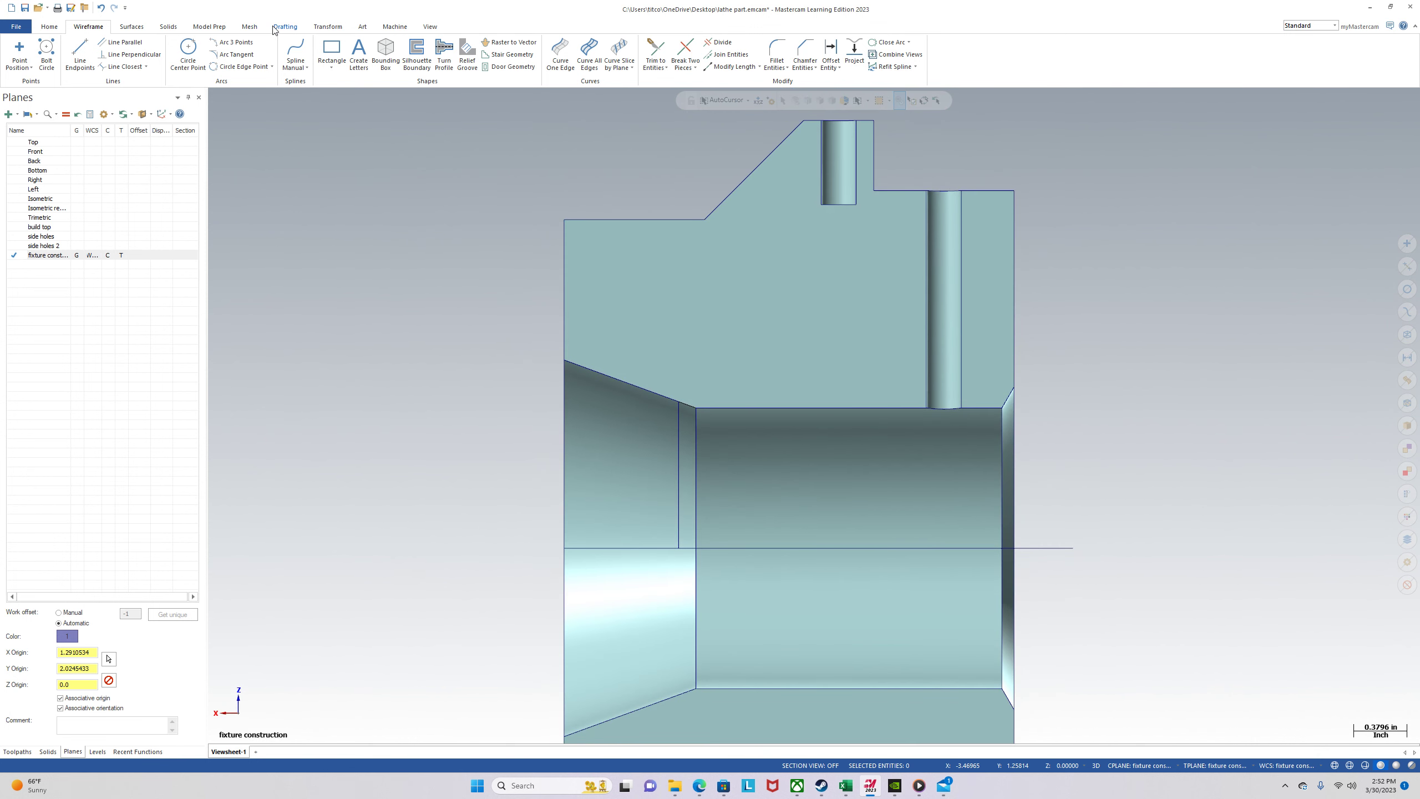
left_click(168, 27)
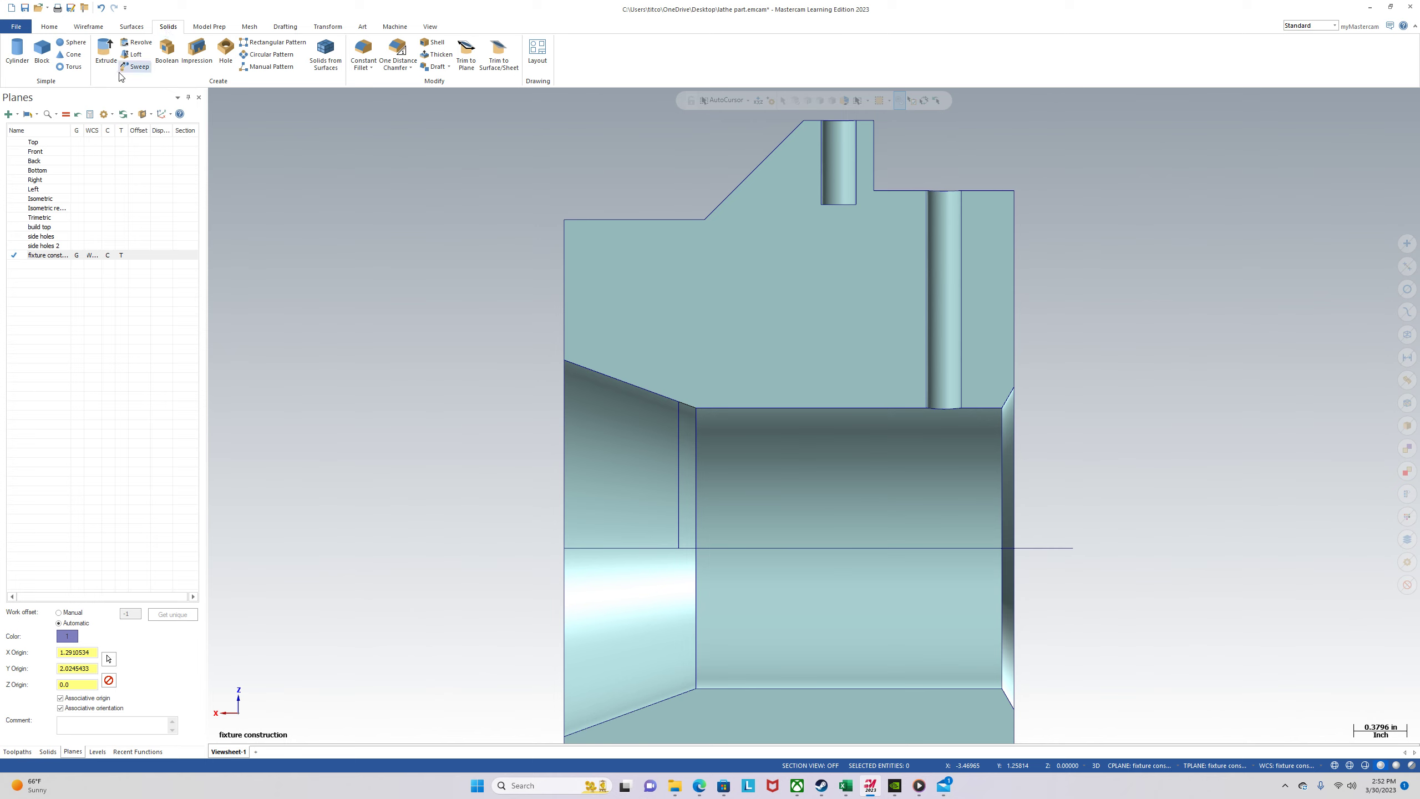
left_click(135, 43)
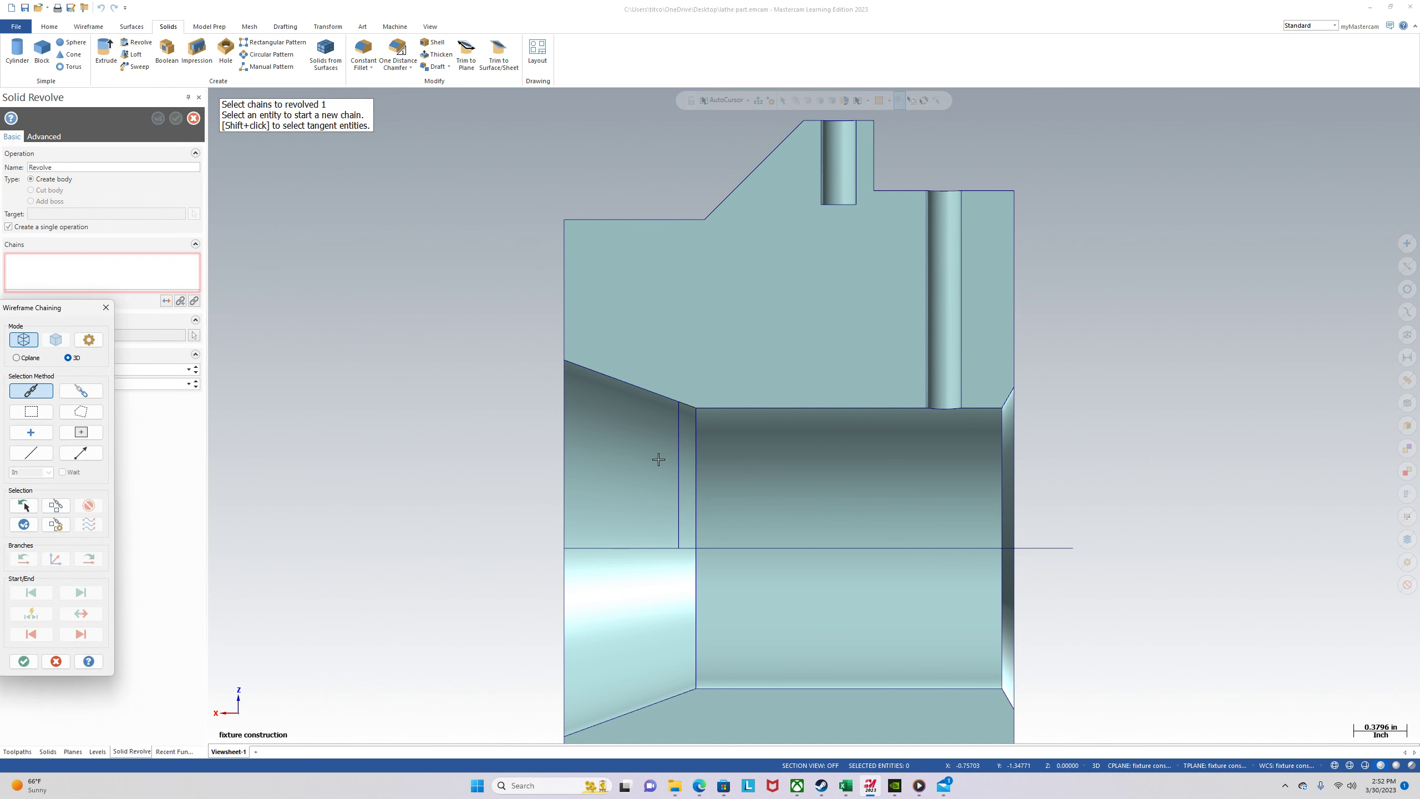
left_click(615, 378)
middle_click_drag(631, 502, 661, 391)
scroll(674, 391, "up", 3)
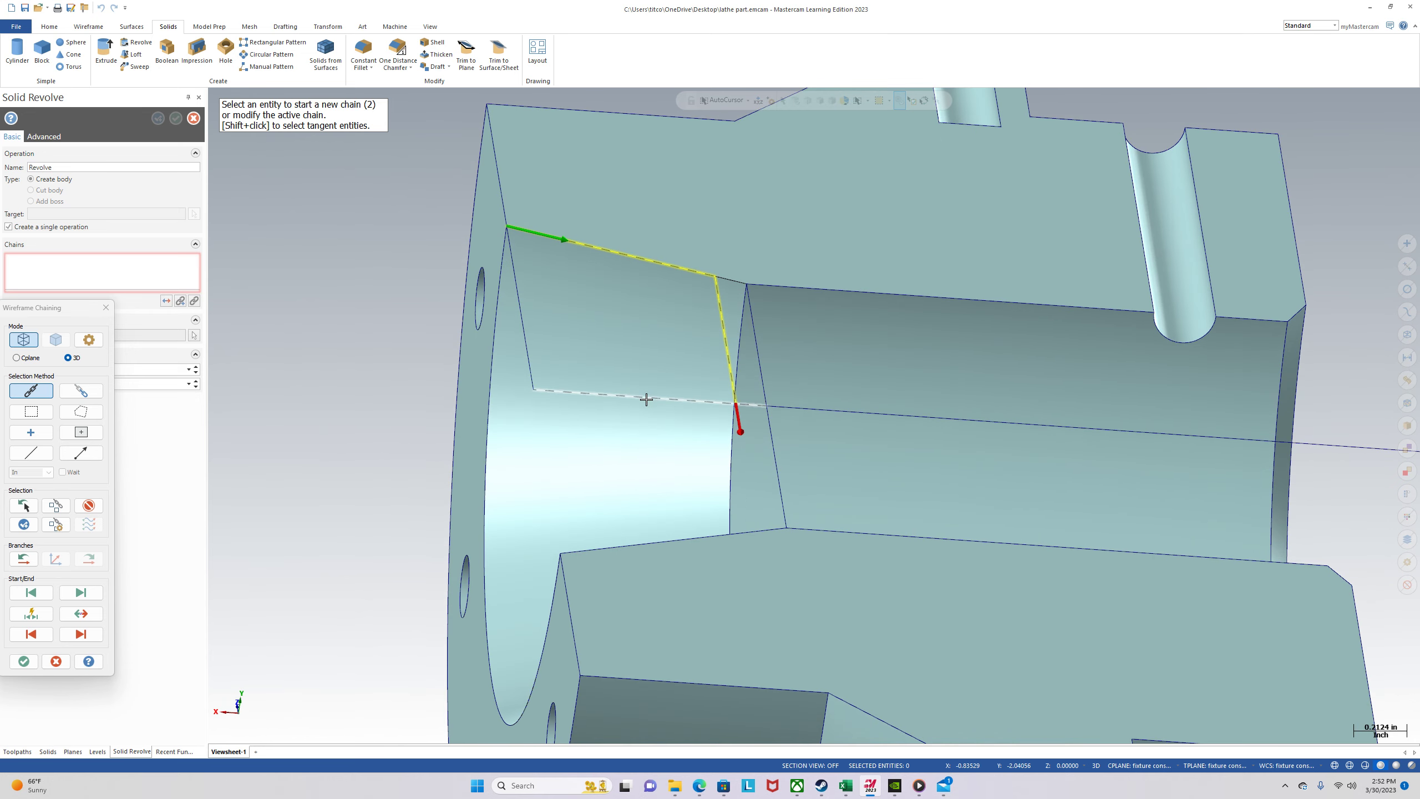
key("Escape")
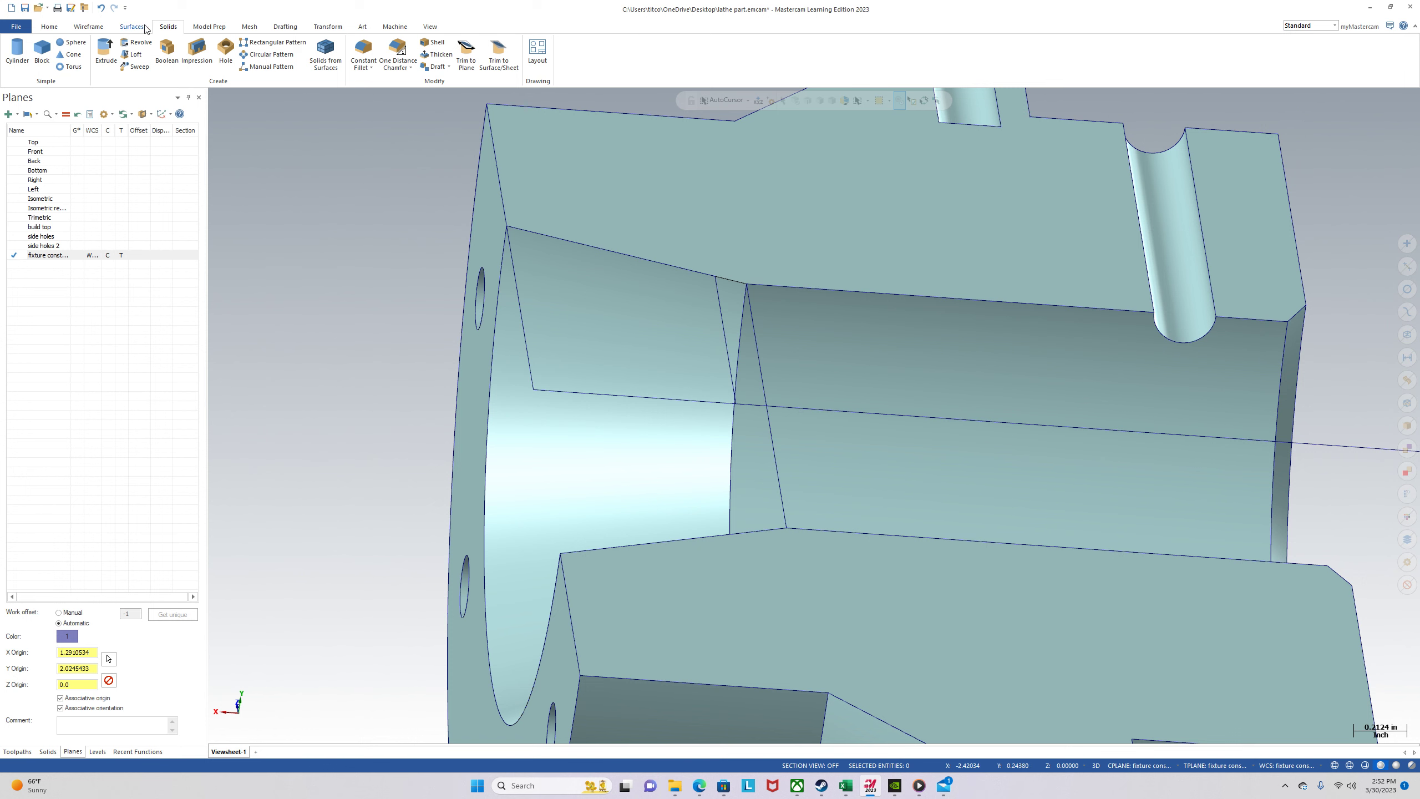
Break the centreline where the small-end vertical line meets it and delete the short piece running to the bore.
left_click(88, 26)
left_click(685, 52)
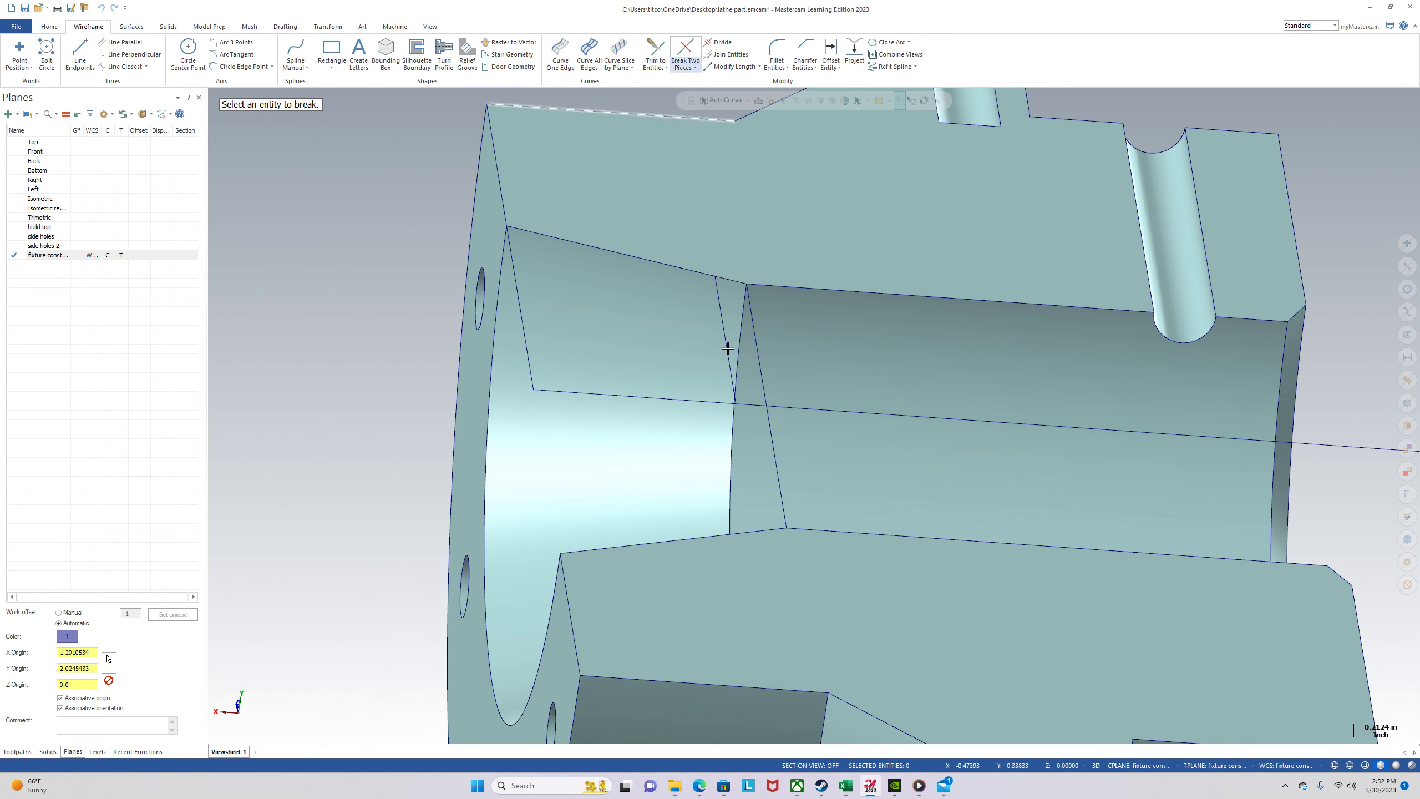
left_click(757, 411)
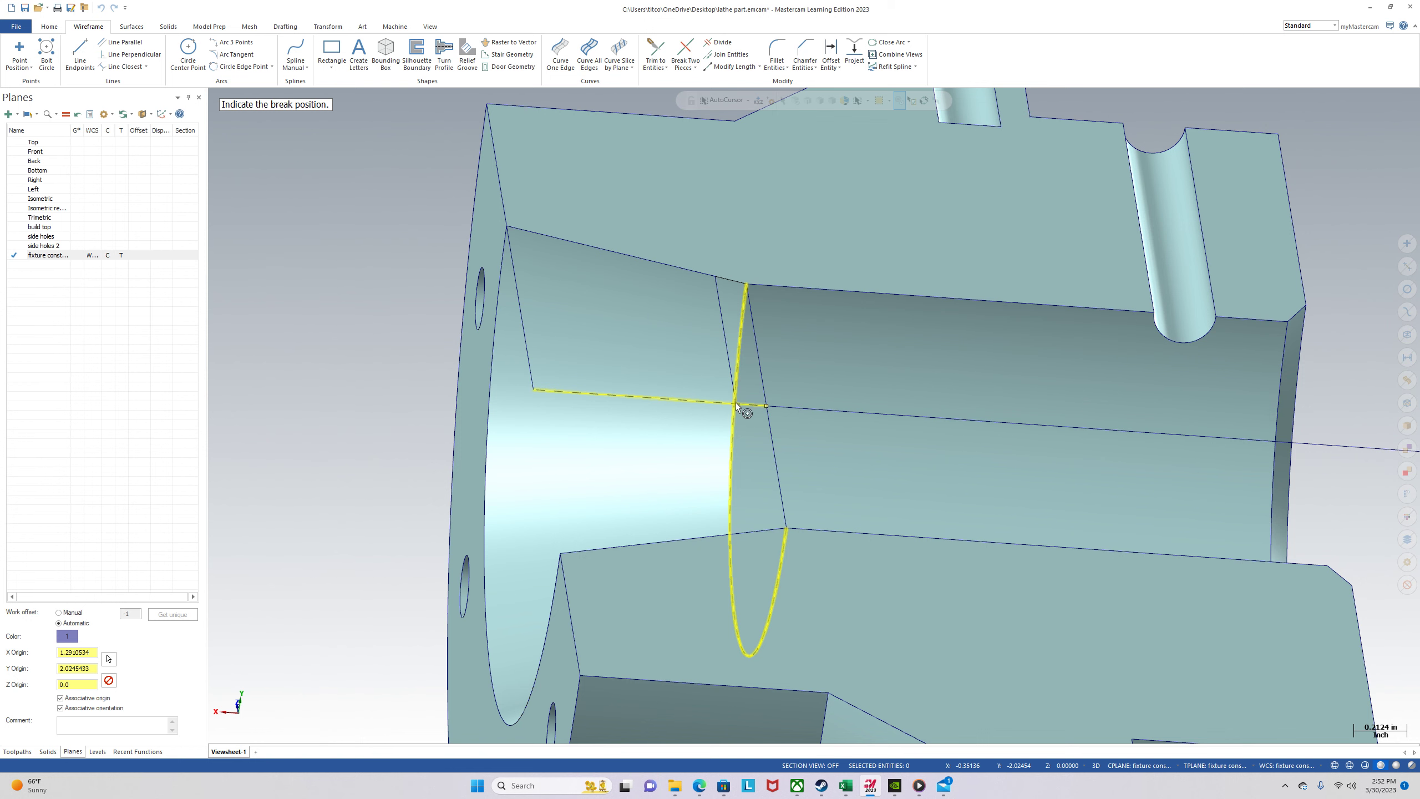
scroll(759, 408, "up", 3)
scroll(678, 408, "up", 2)
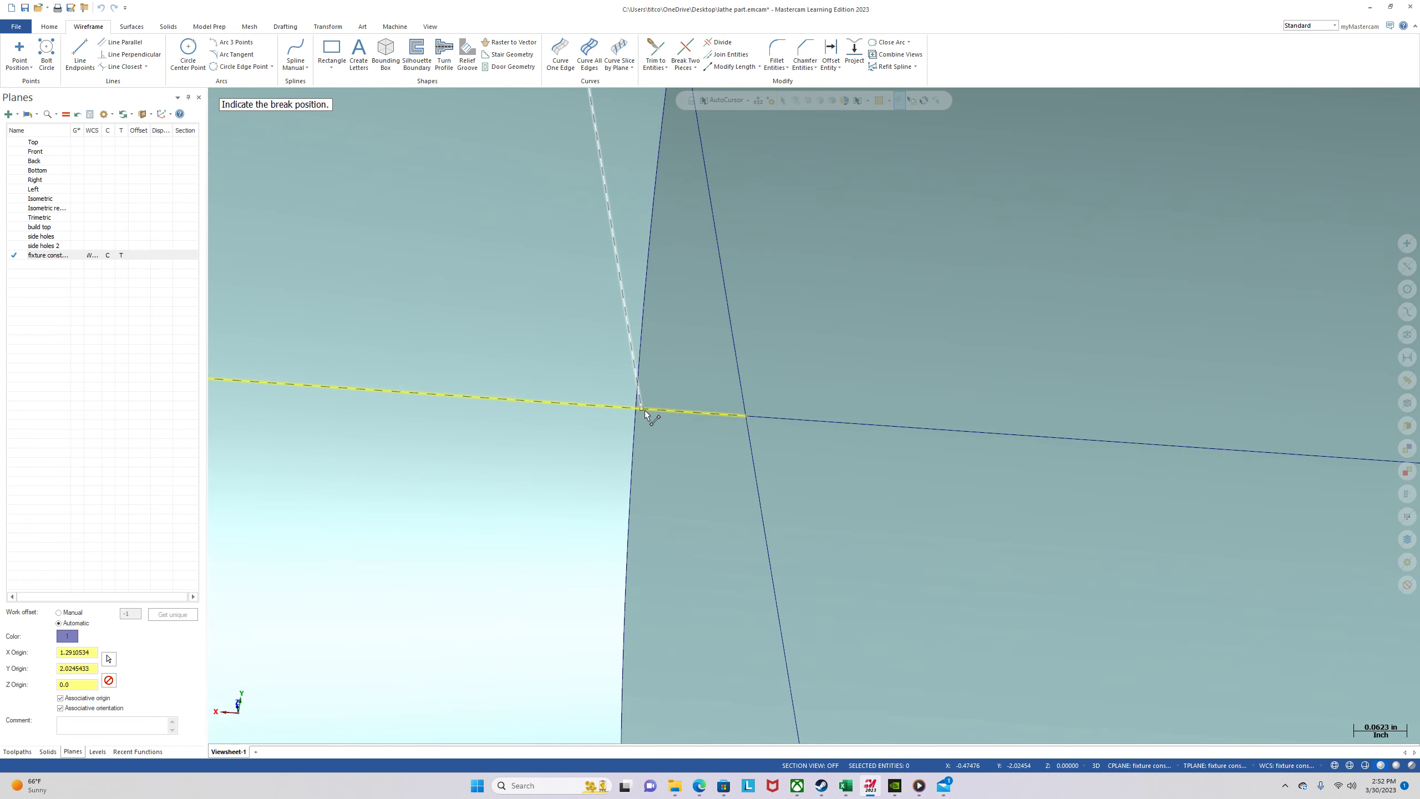
left_click(640, 407)
key("Escape")
left_click(695, 408)
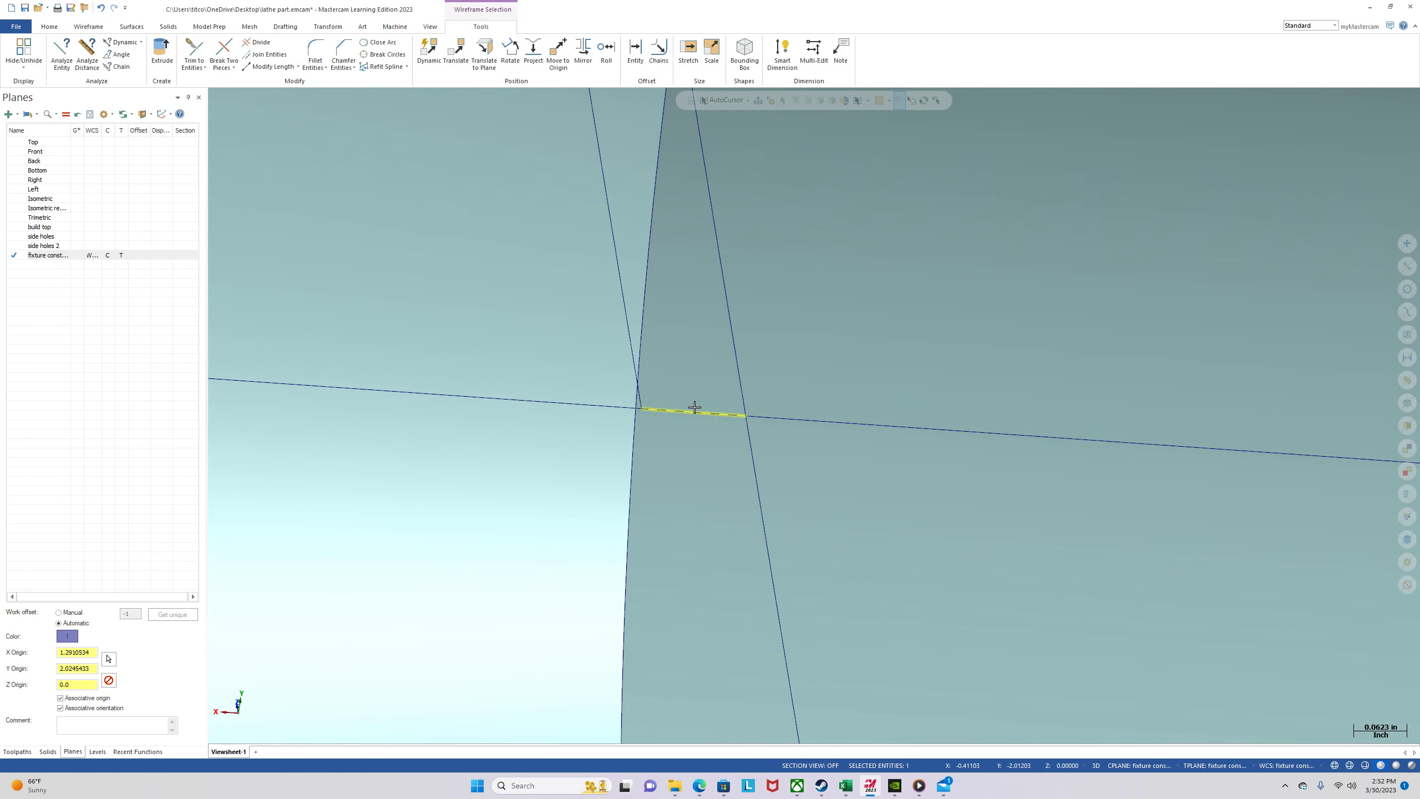
key("Delete")
scroll(680, 436, "down", 5)
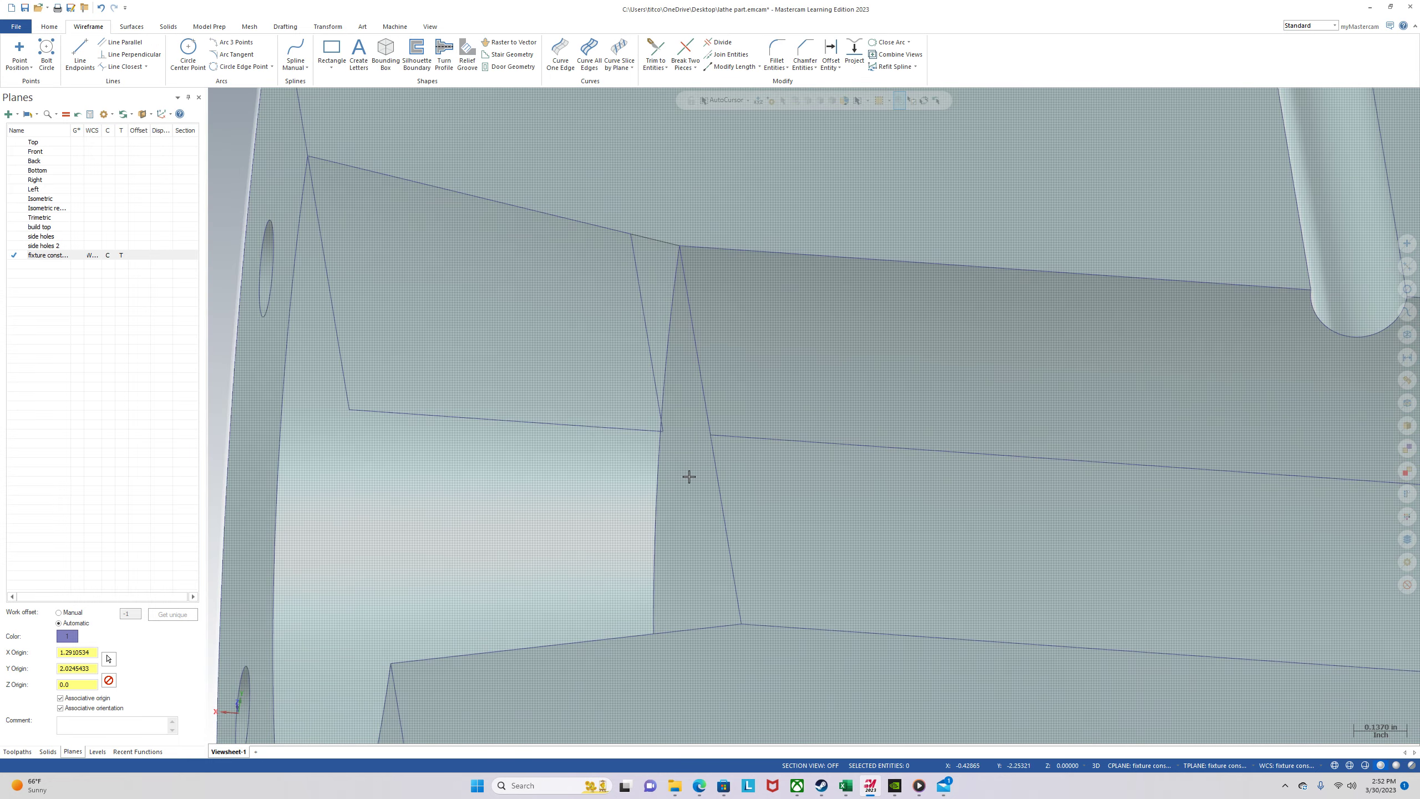
Revolve the closed taper profile from 0 to 360 degrees about its centreline segment as a new solid body.
right_click(291, 302)
left_click(321, 363)
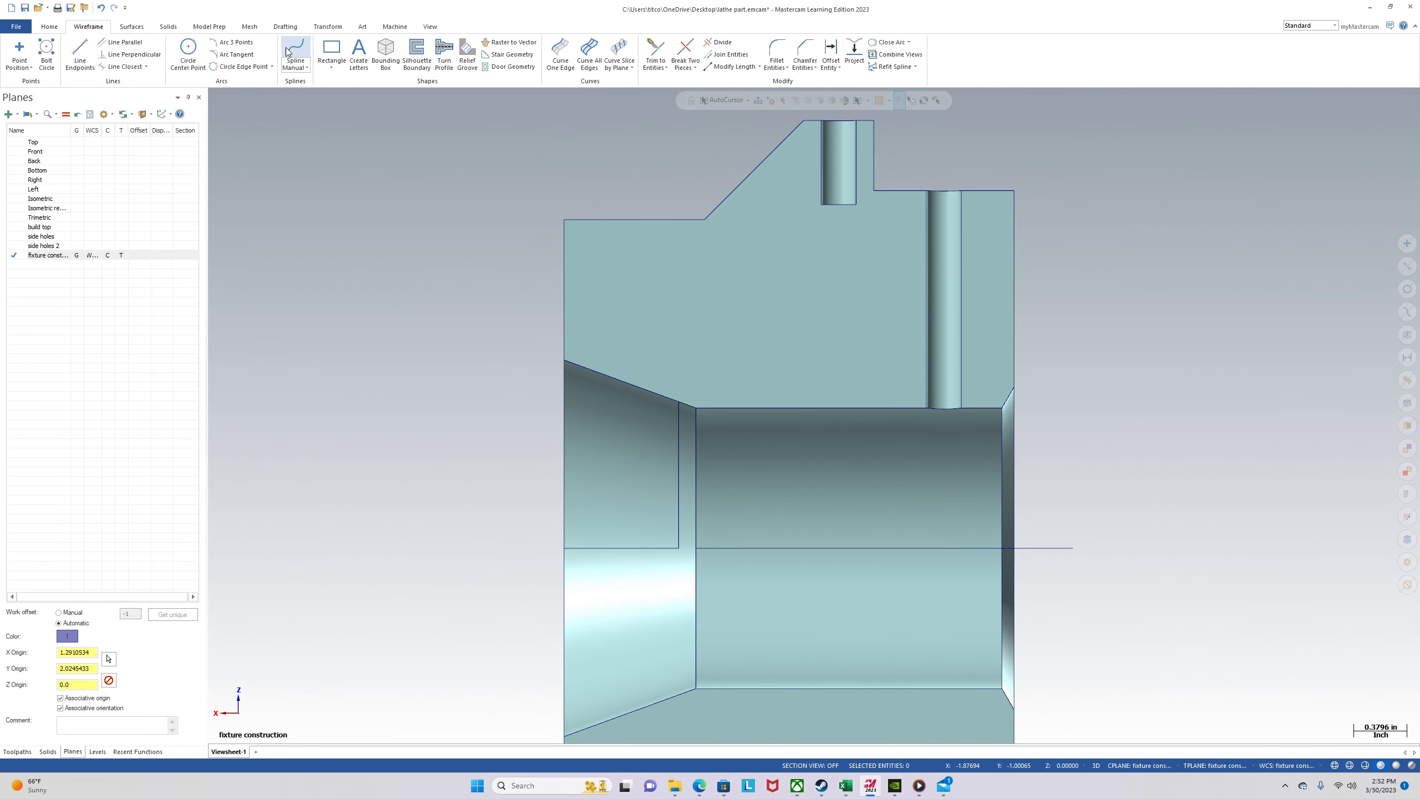
left_click(170, 26)
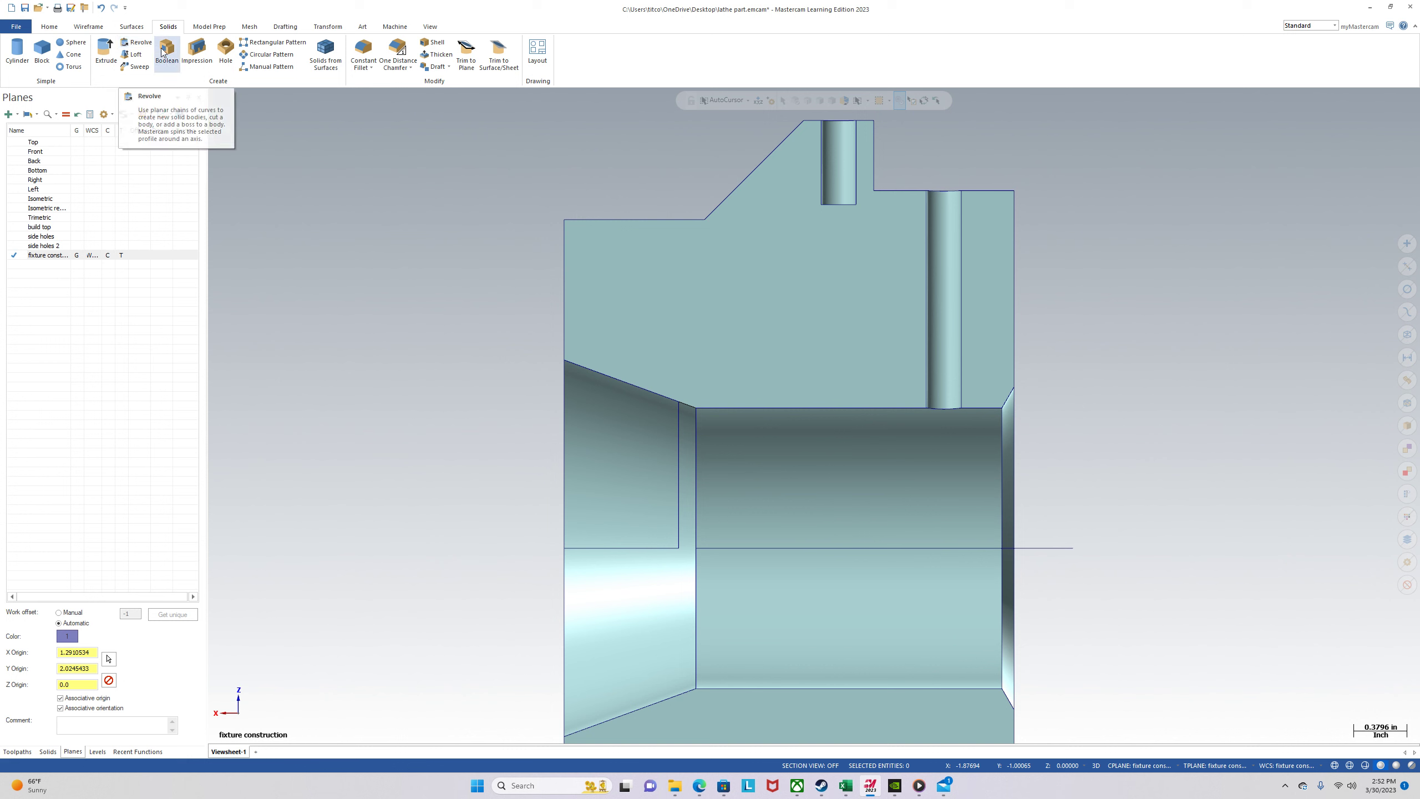
left_click(129, 47)
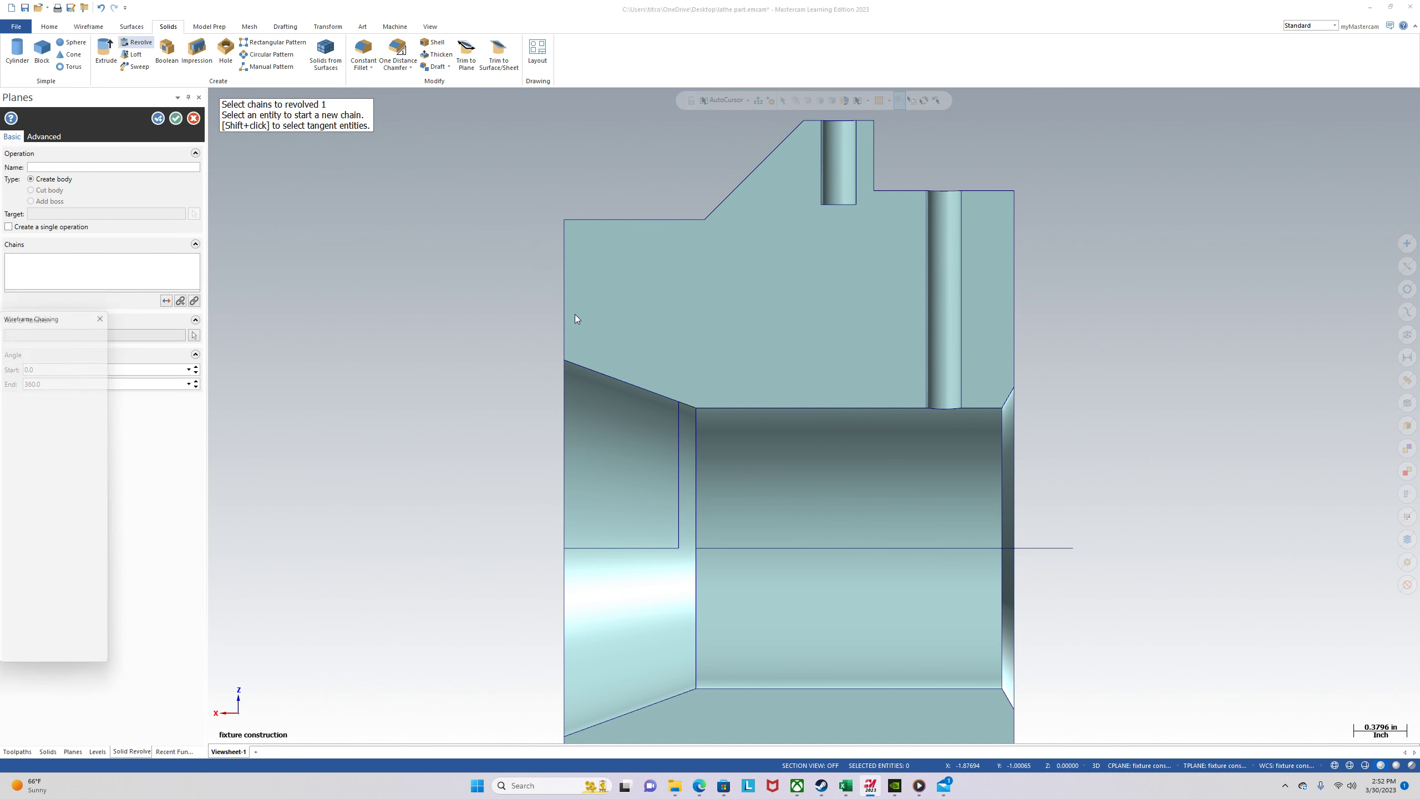
left_click(582, 368)
left_click(23, 662)
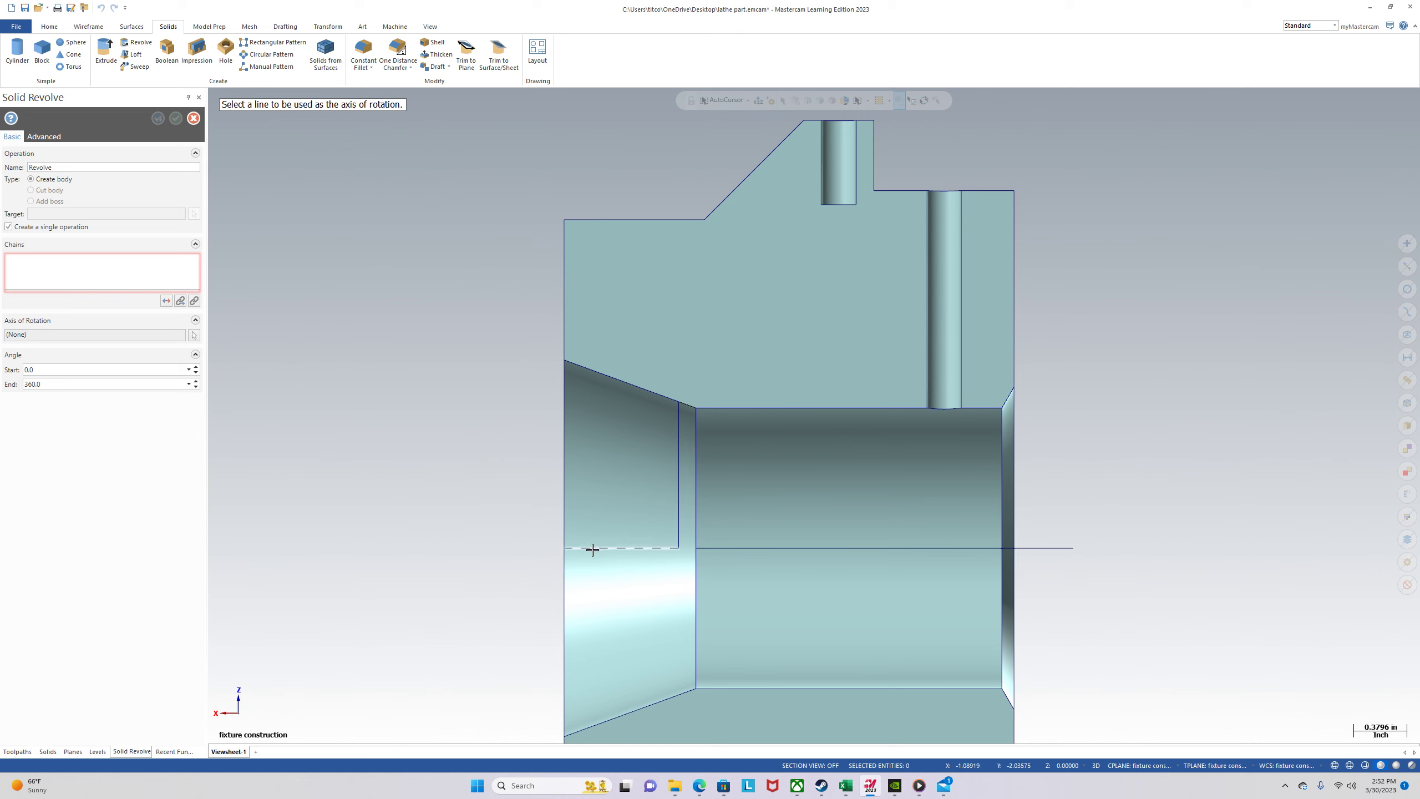
left_click(593, 548)
middle_click_drag(412, 511, 641, 370)
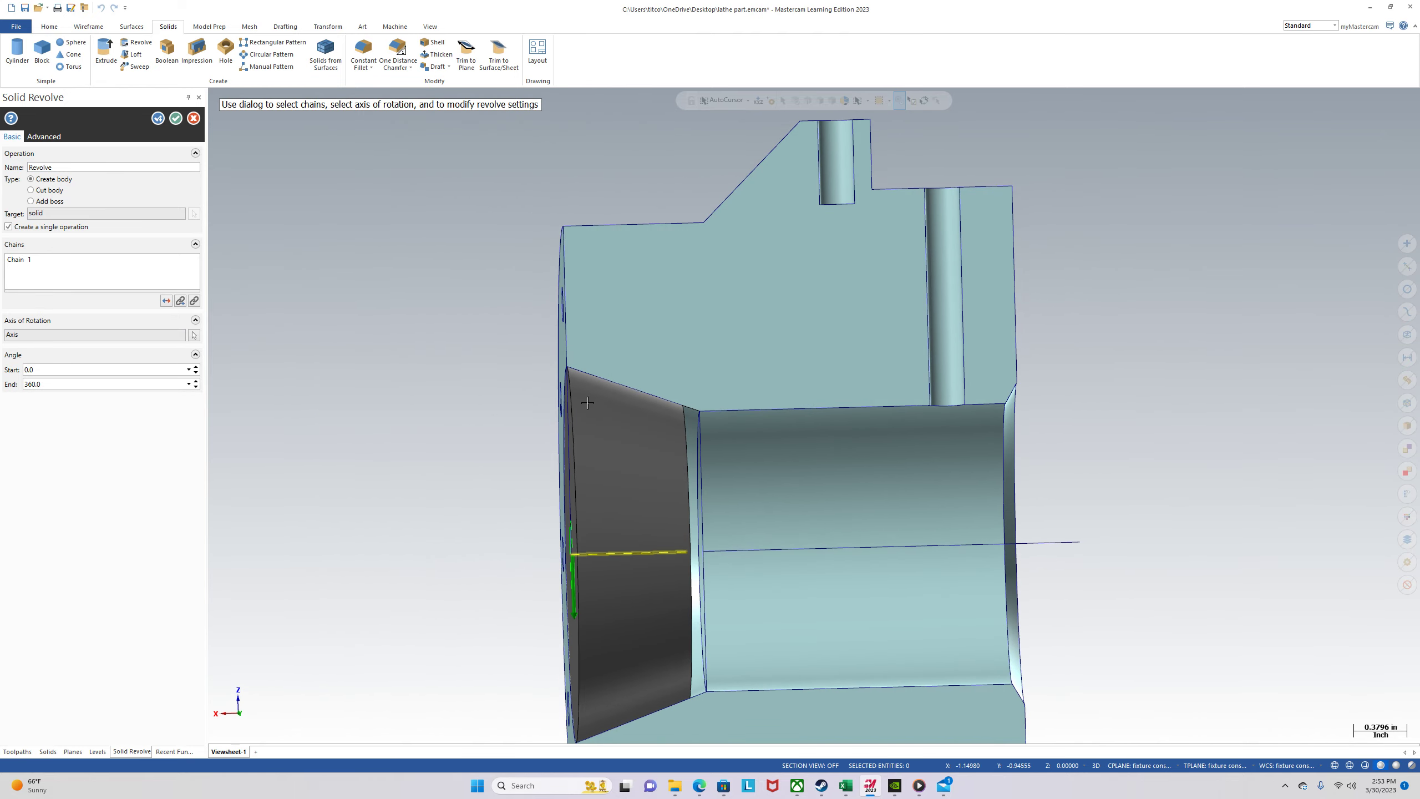
middle_click_drag(588, 406, 415, 415)
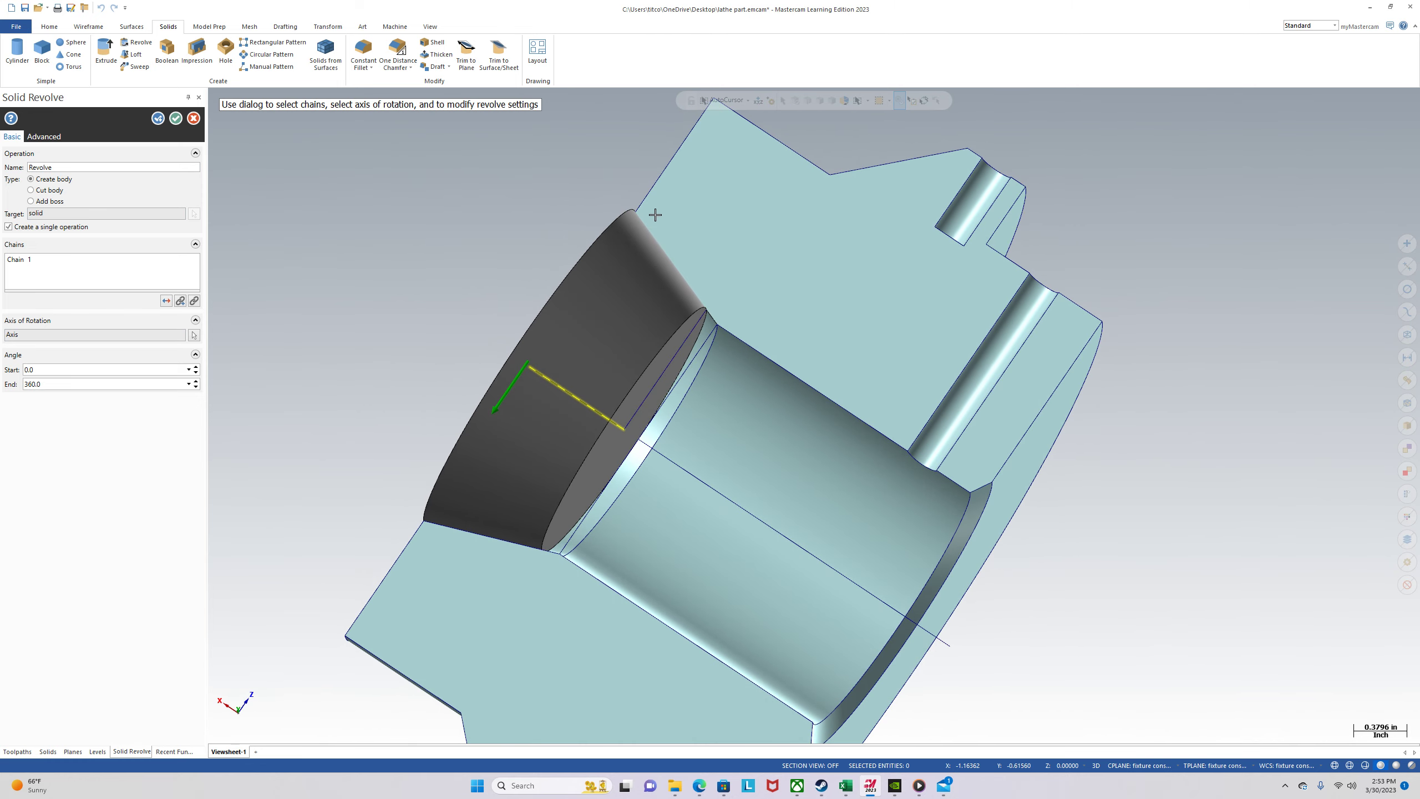
middle_click_drag(655, 214, 634, 250)
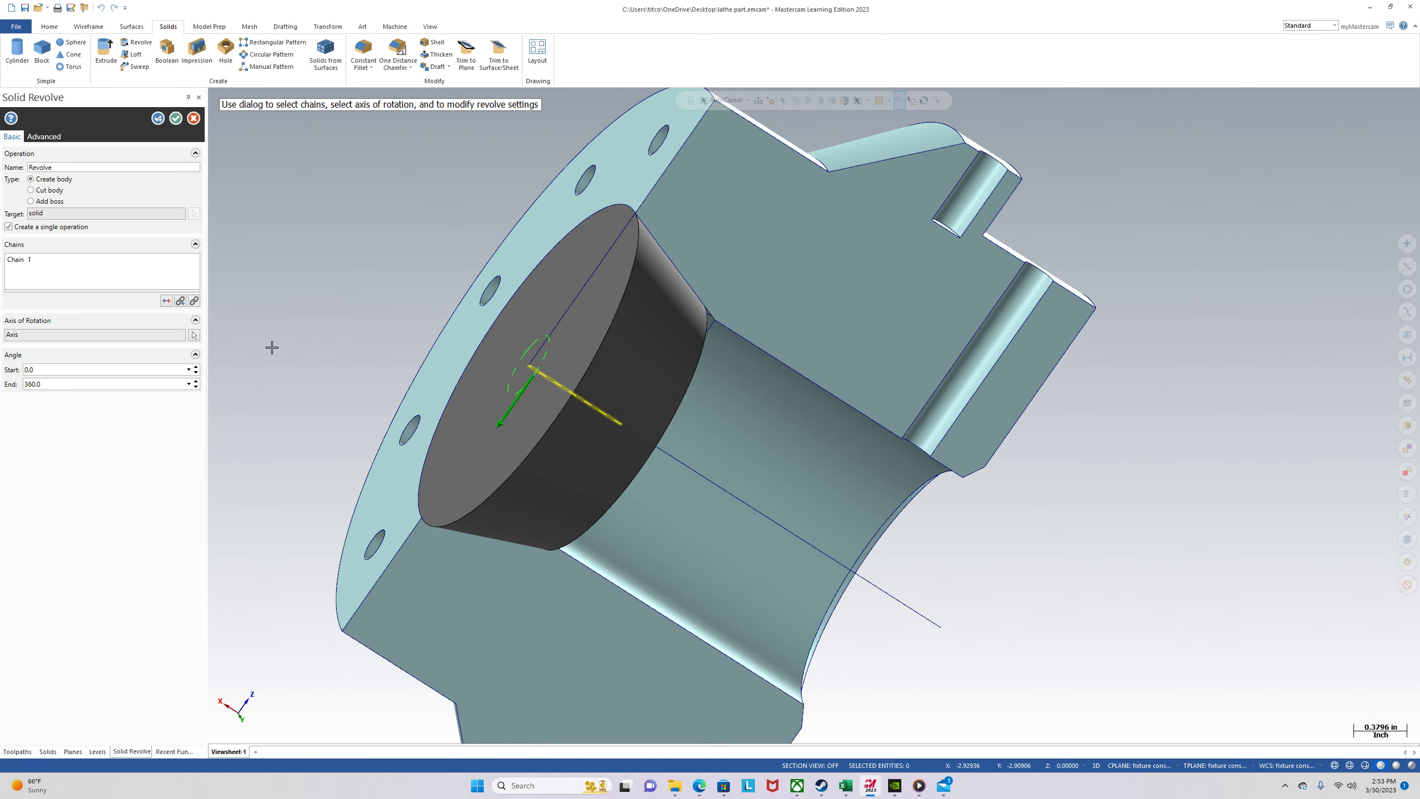
middle_click_drag(279, 358, 308, 384)
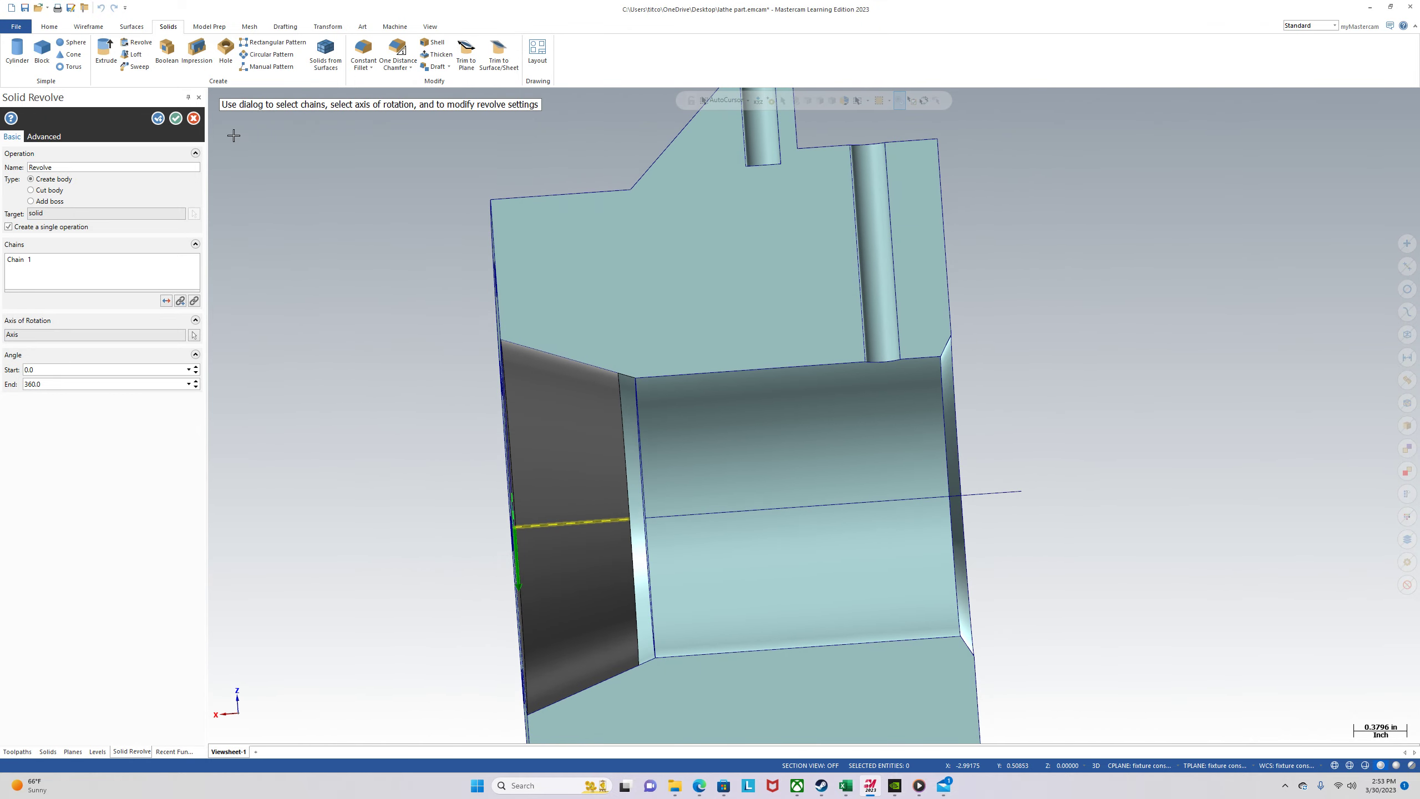
left_click(175, 119)
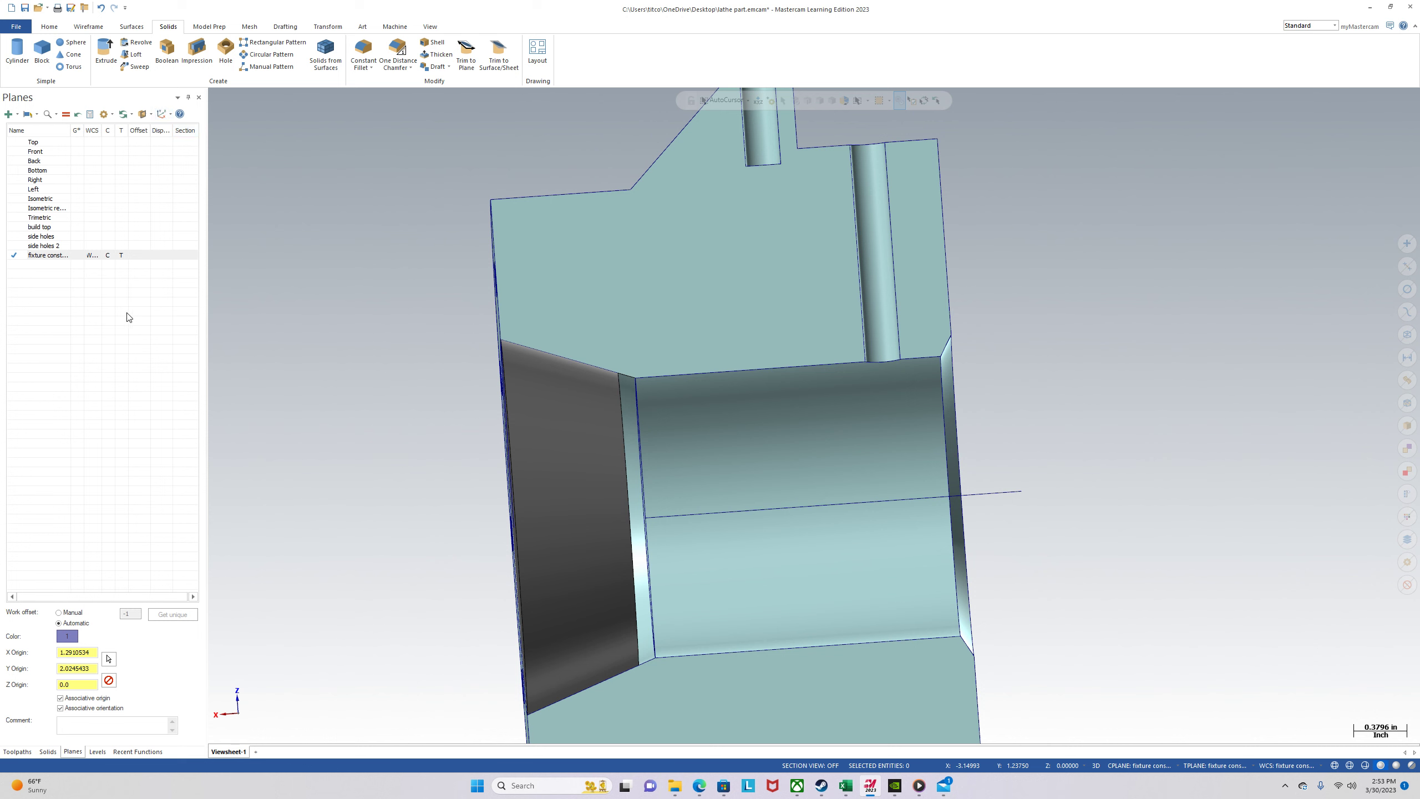
Create level 6 named "cap" and make it the active level.
left_click(92, 752)
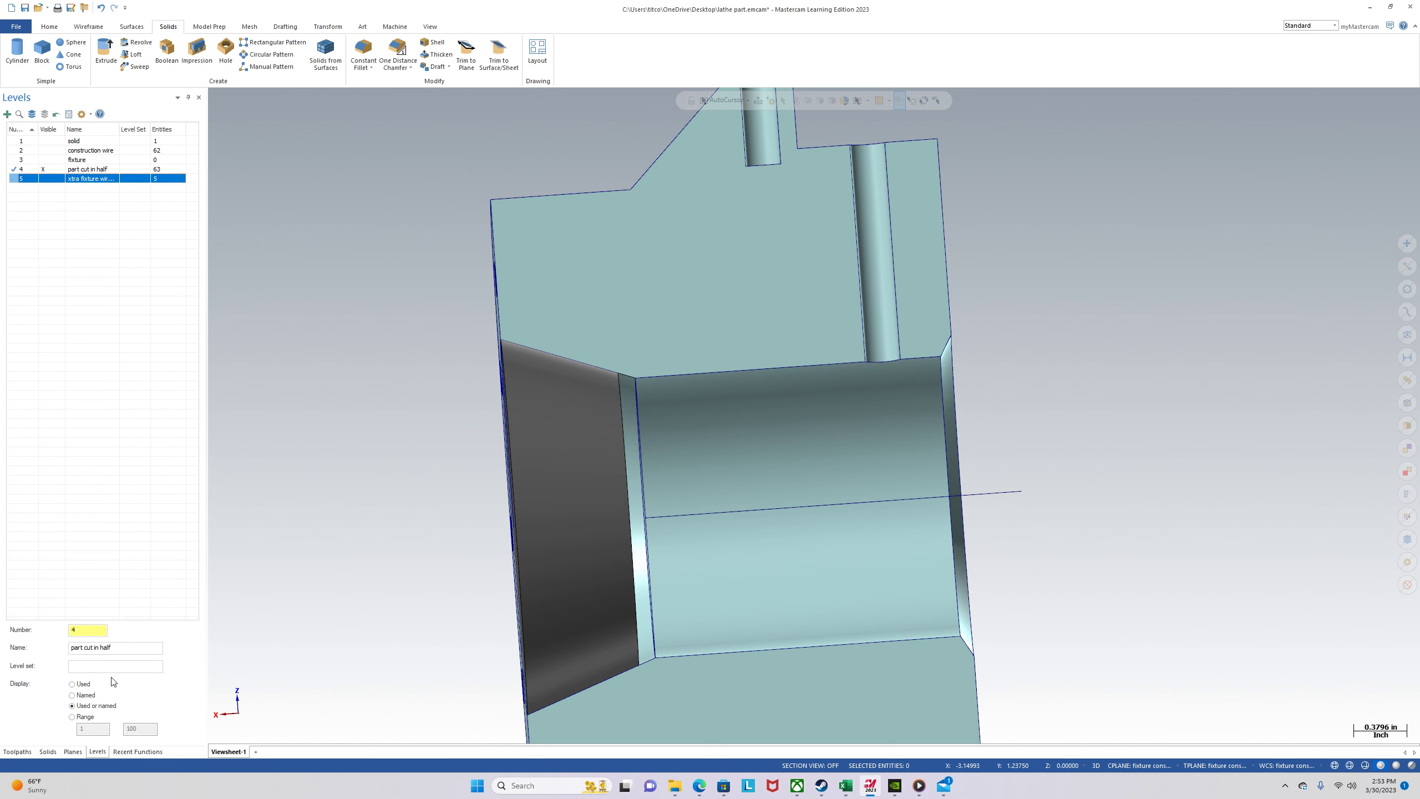
left_click(84, 630)
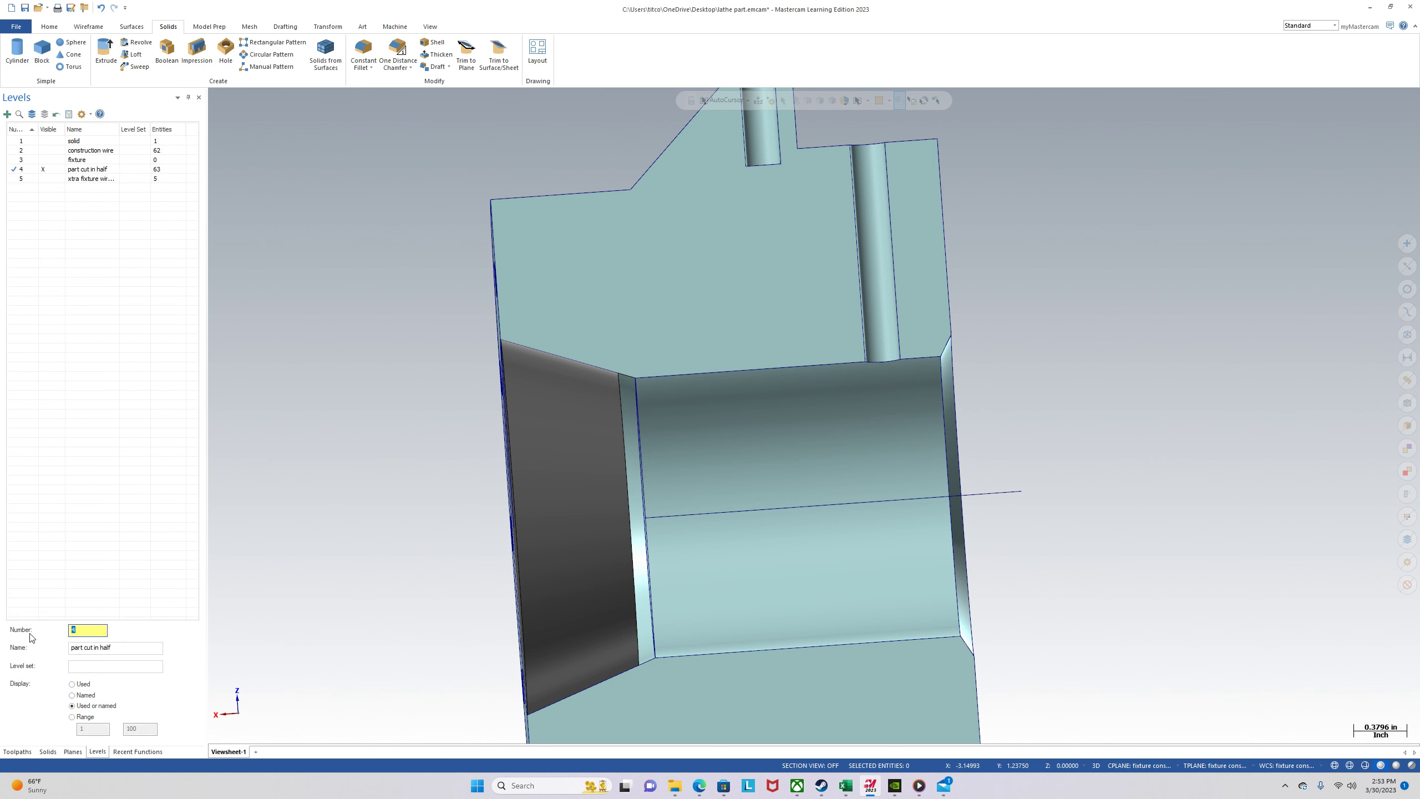
type("6")
key("Tab")
Move the revolved taper solid to level 6.
left_click(576, 519)
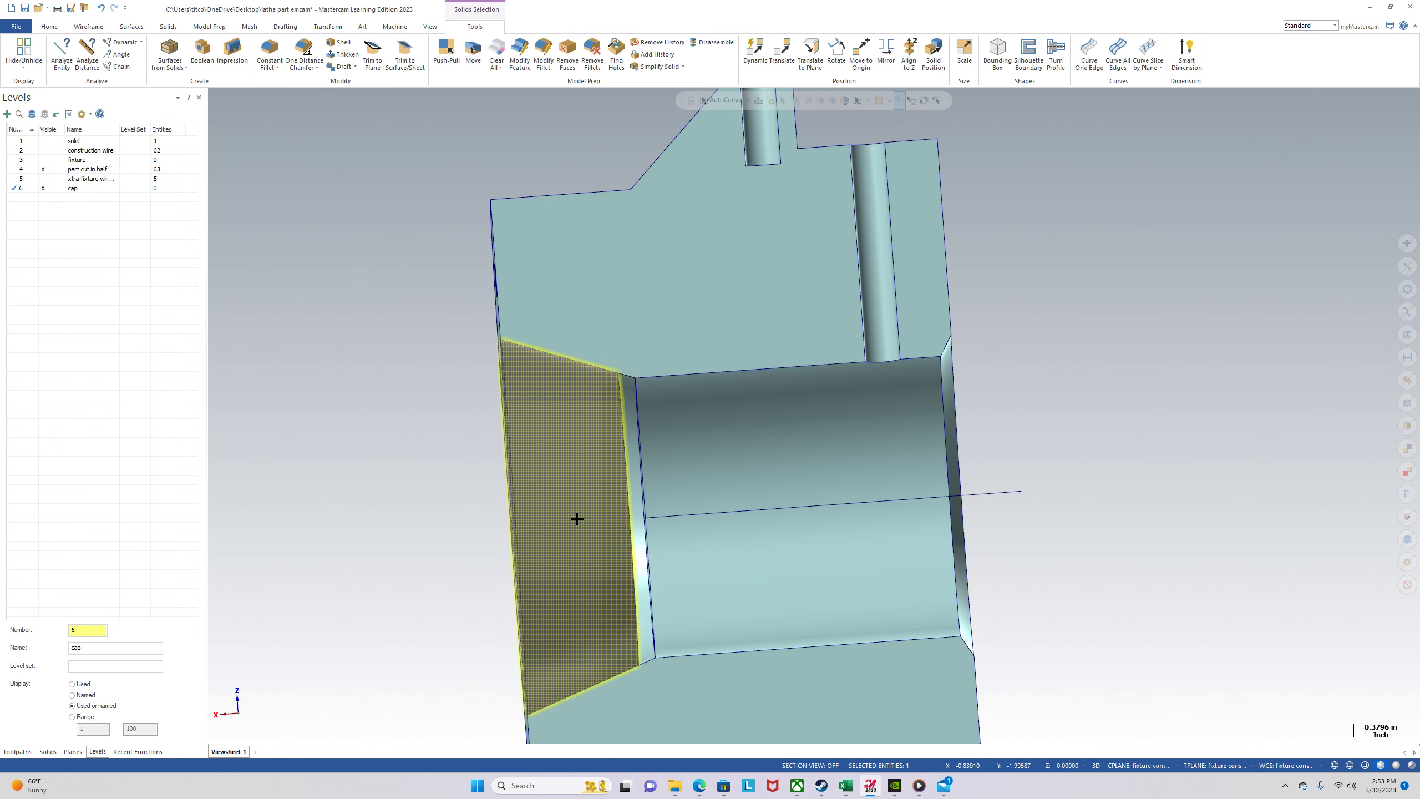
right_click(364, 495)
left_click(497, 474)
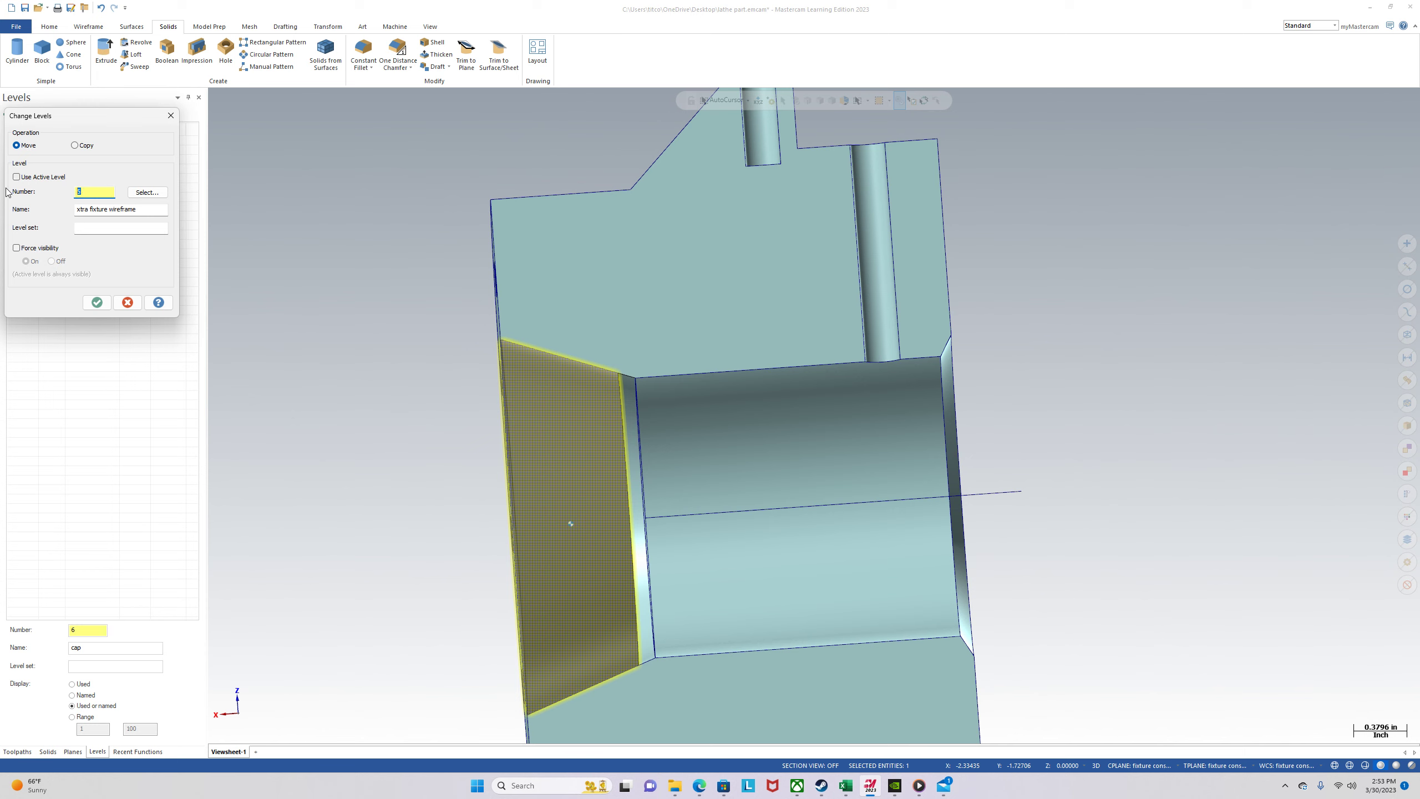
type("6")
key("Tab")
left_click(96, 303)
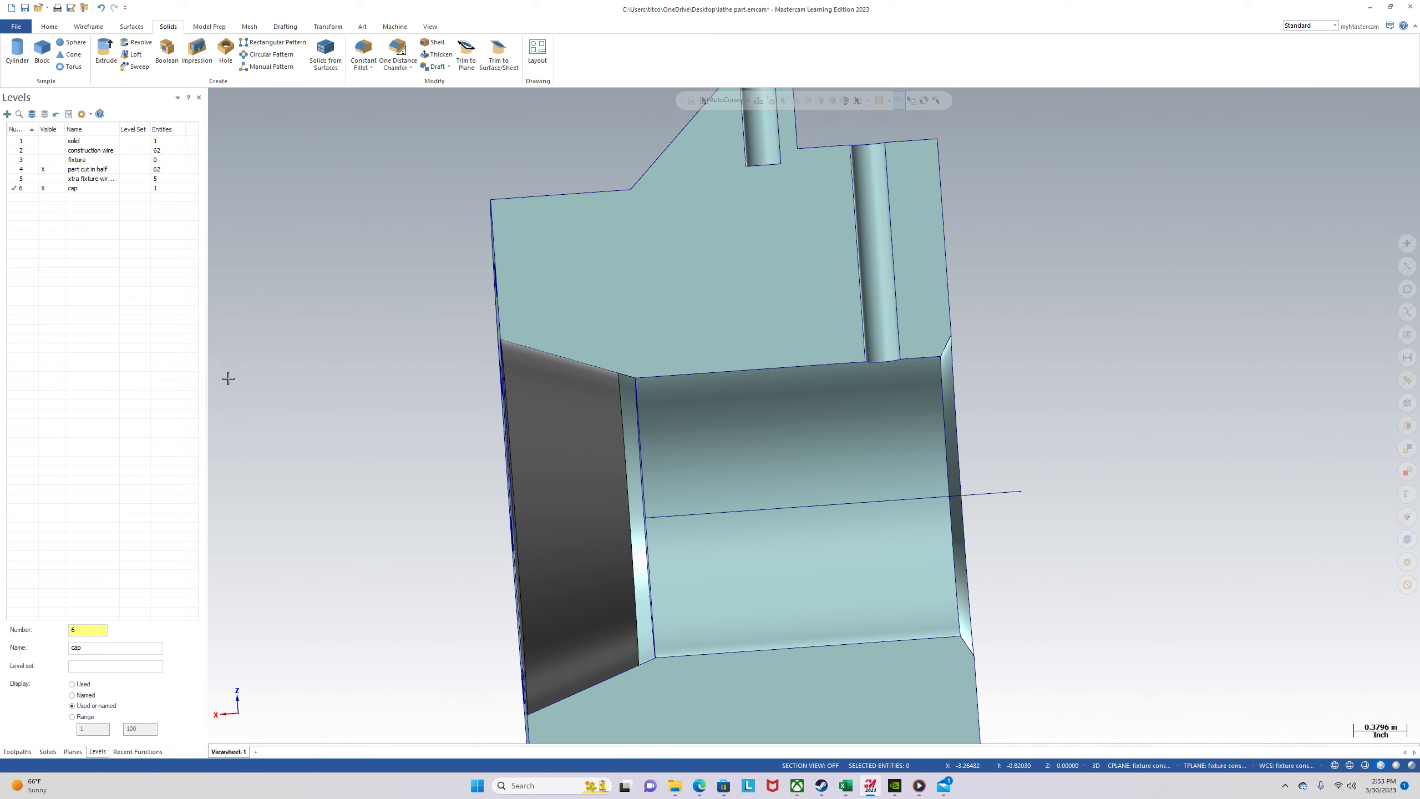
Make the "part cut in half" level active and hide the "cap" level.
left_click(31, 170)
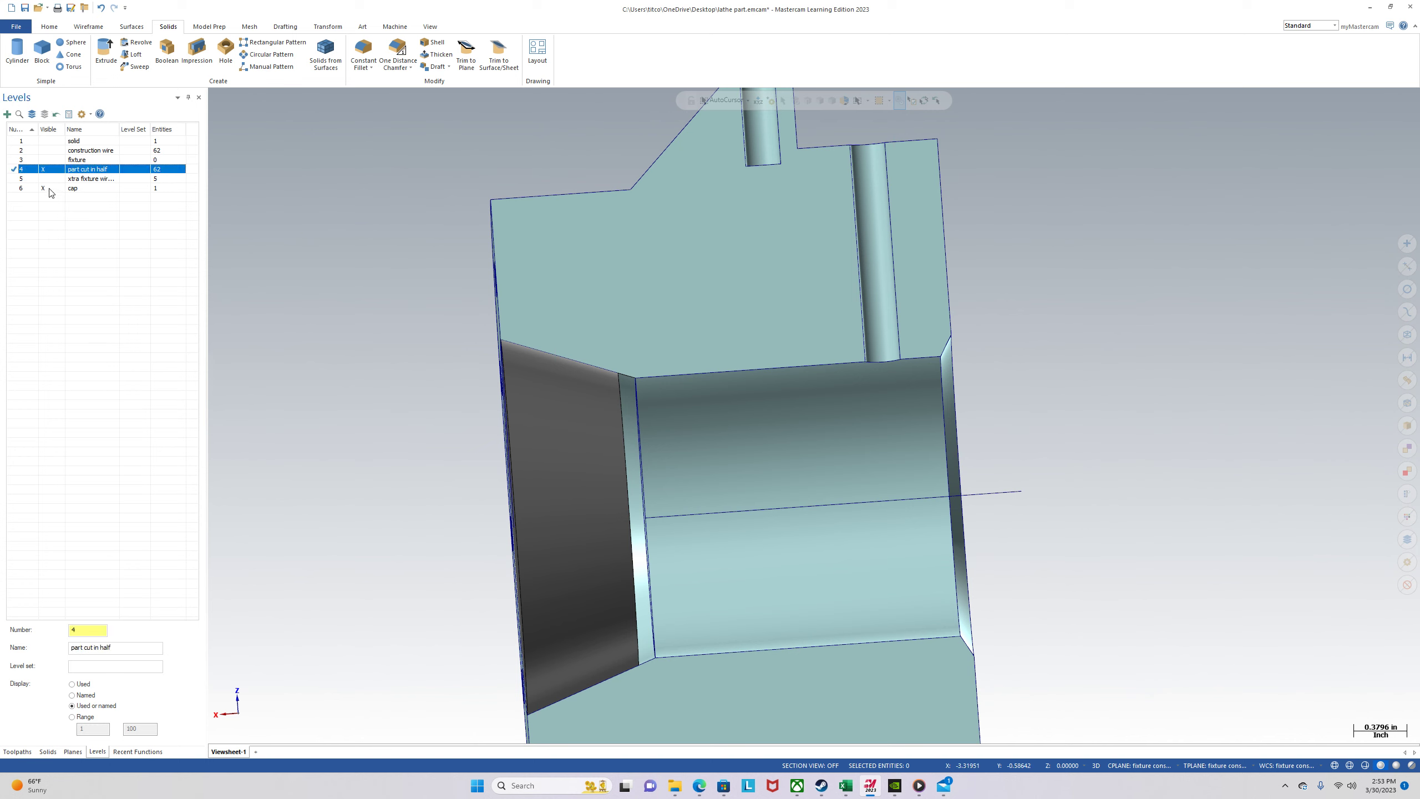
left_click(50, 189)
right_click(424, 373)
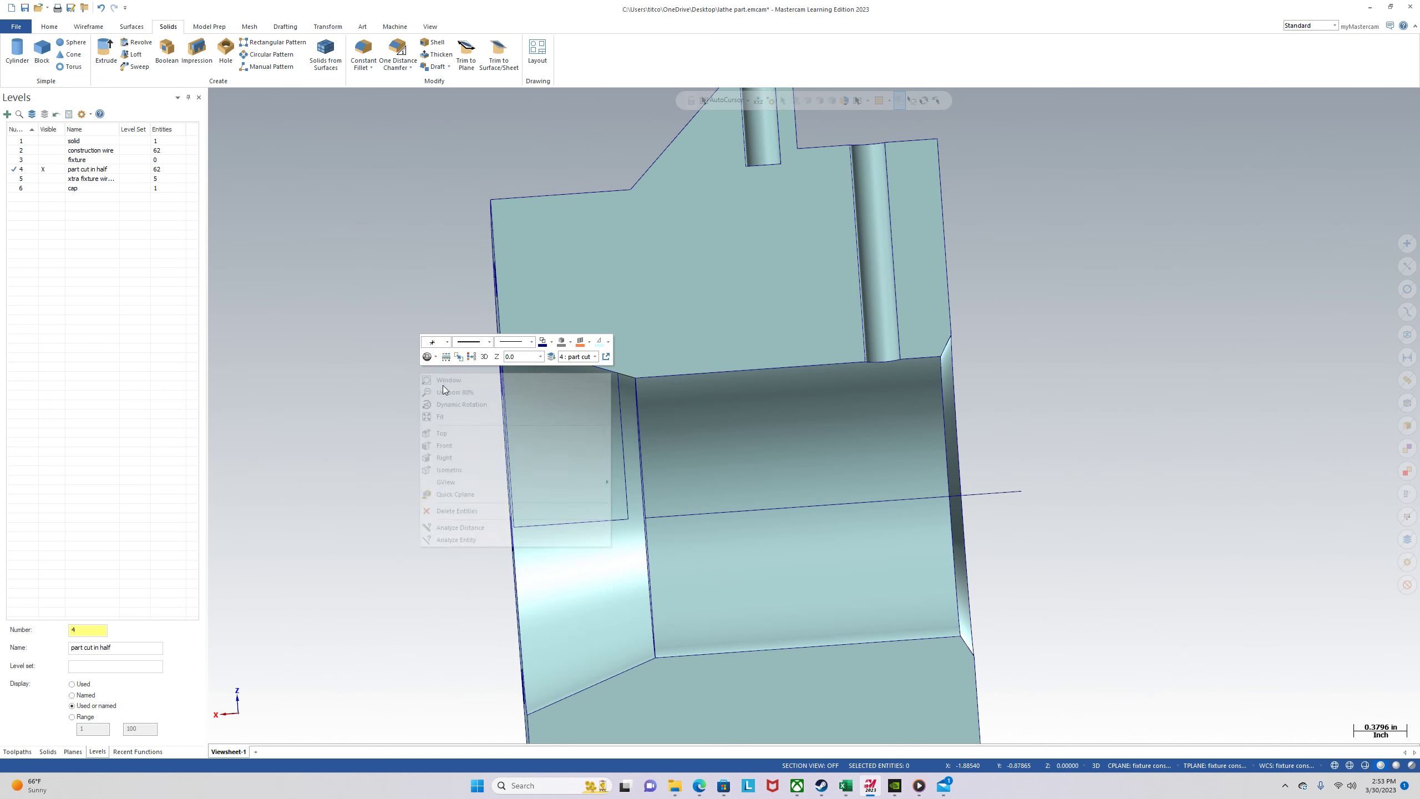
left_click(441, 434)
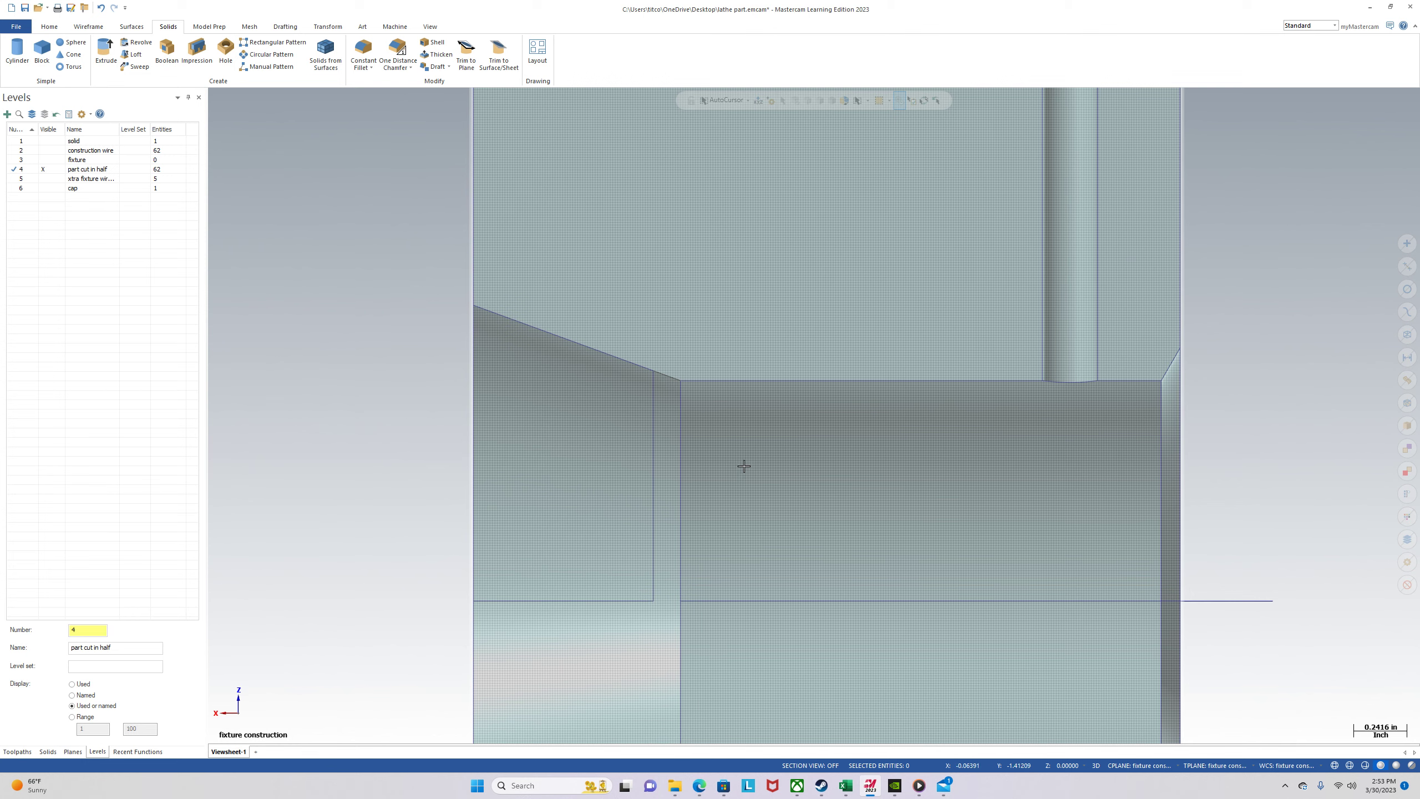
Break the vertical line at the junction of taper and bore where it meets the centreline.
scroll(744, 466, "down", 2)
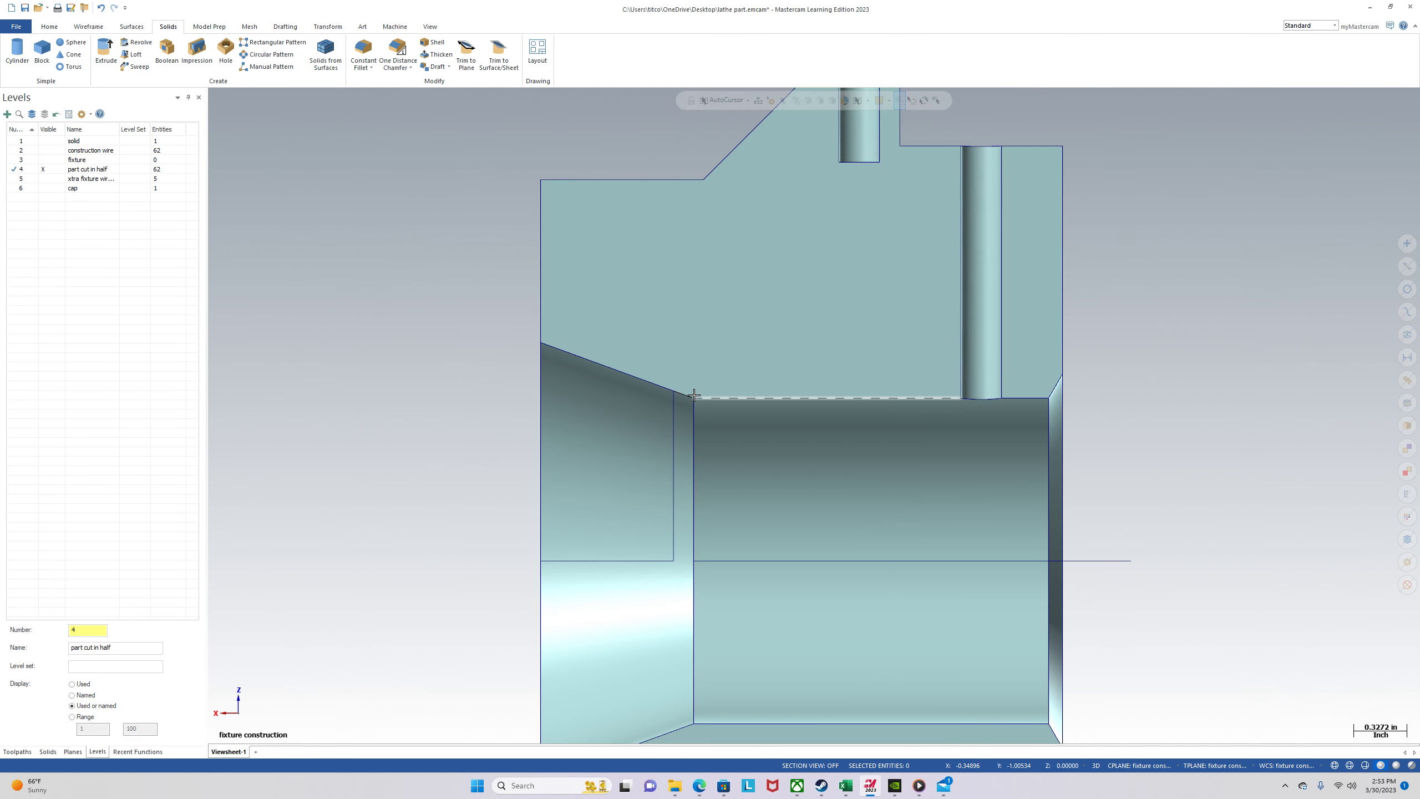
scroll(694, 395, "down", 4)
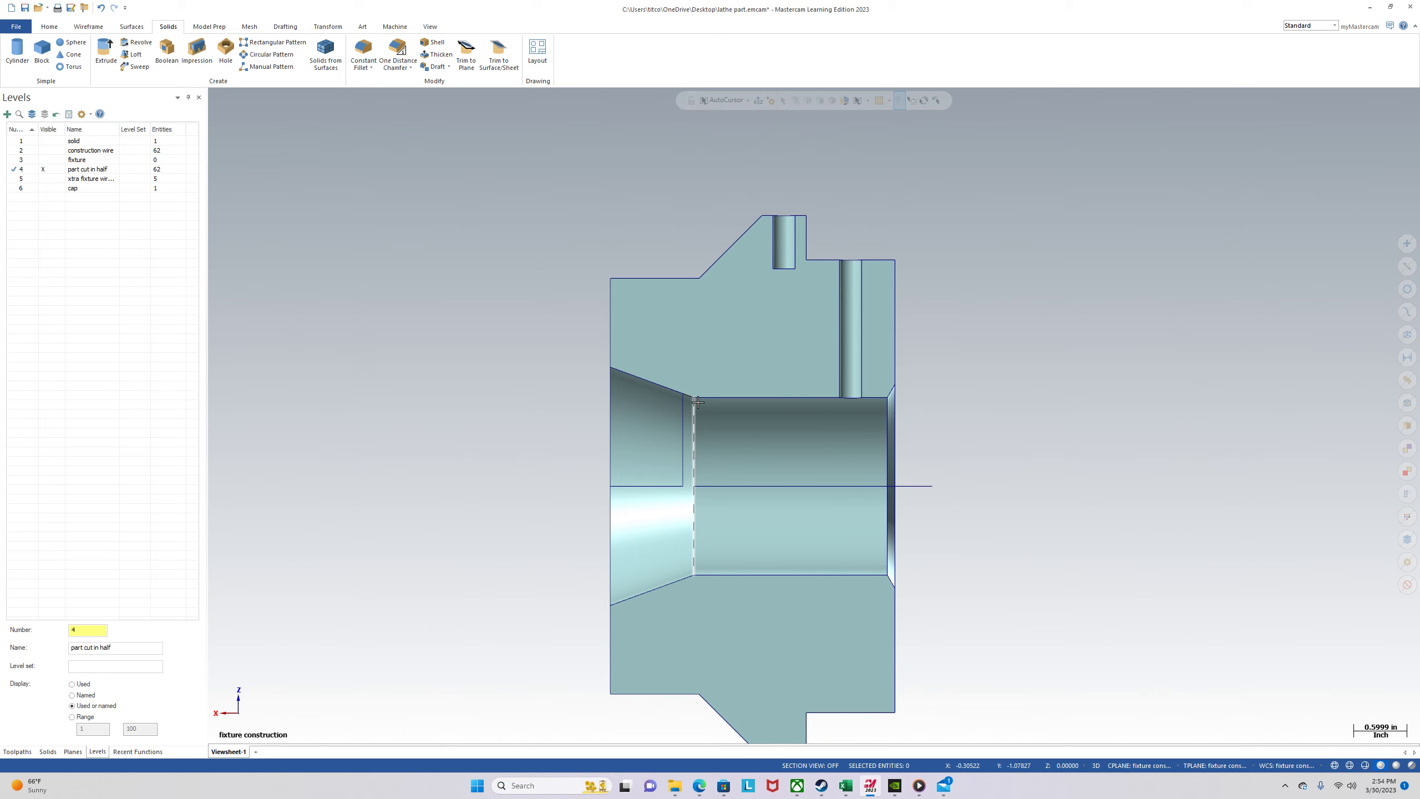
middle_click_drag(929, 508, 713, 346)
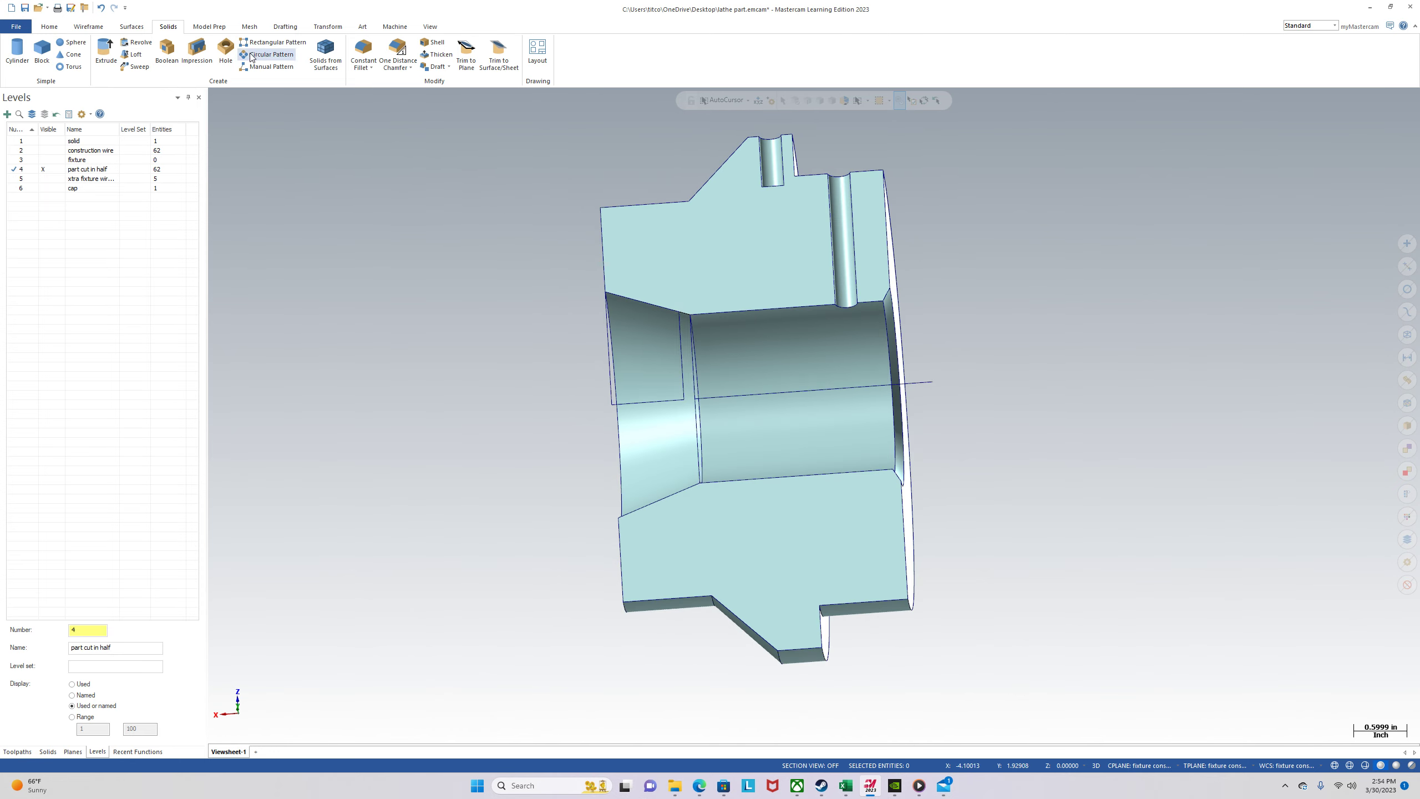
left_click(89, 27)
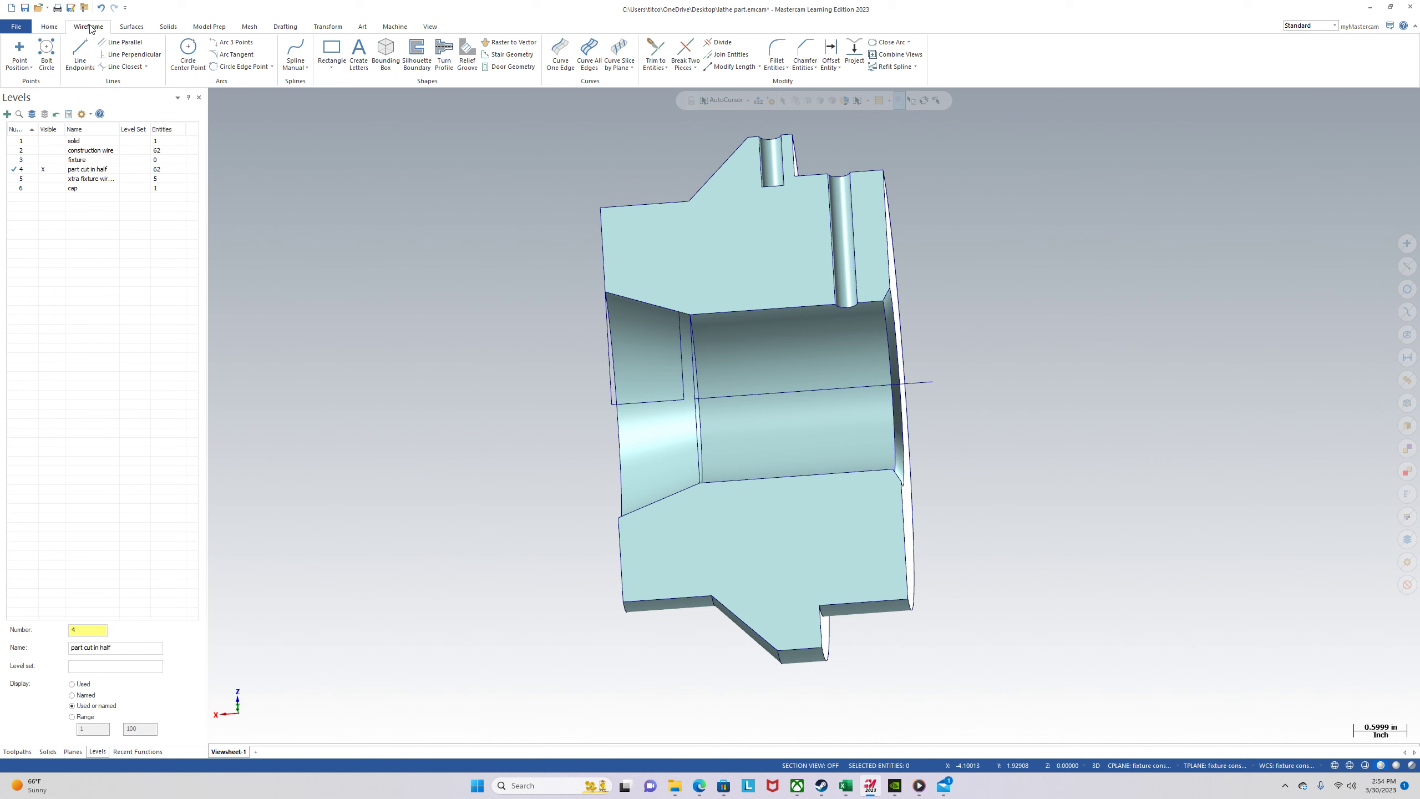
left_click(685, 52)
scroll(688, 391, "up", 2)
left_click(685, 399)
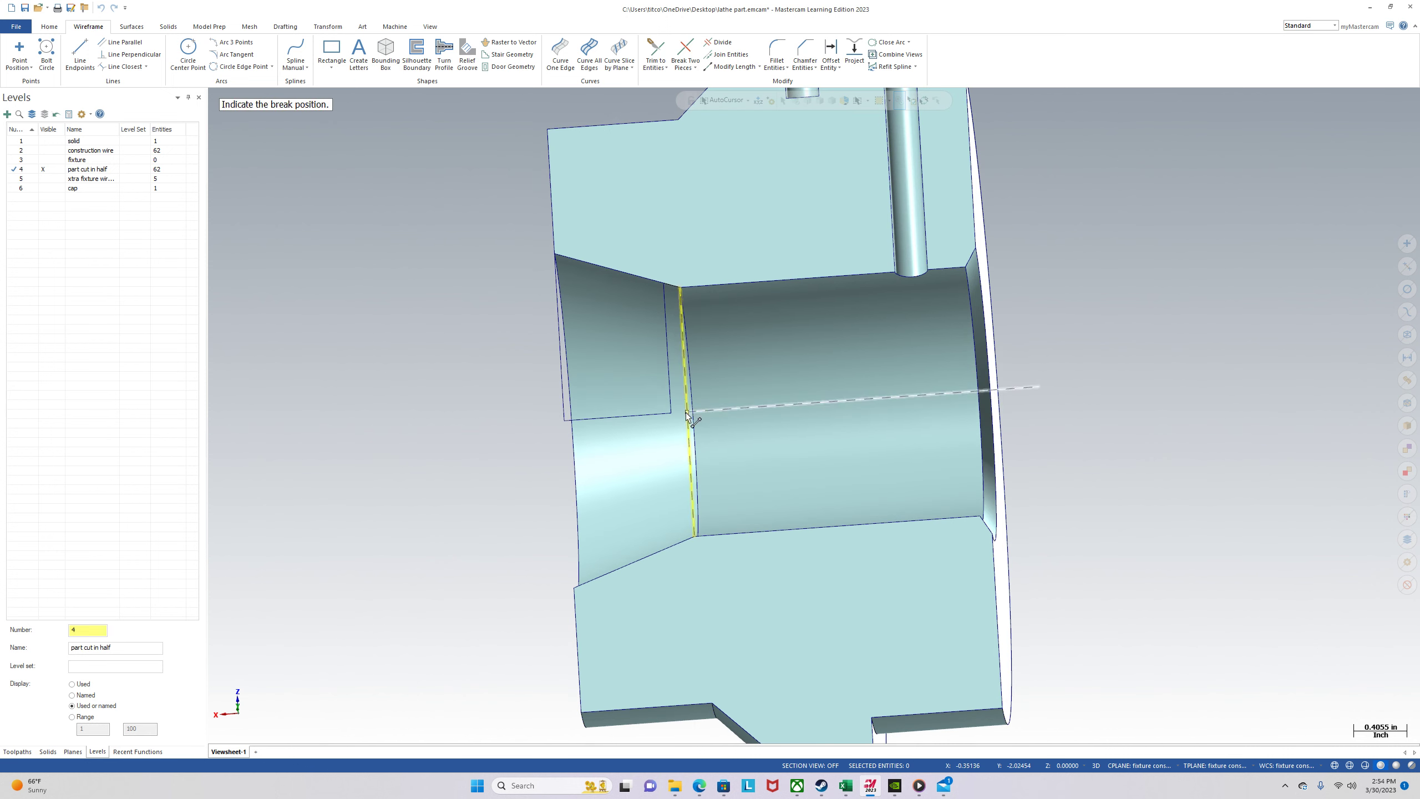
left_click(687, 411)
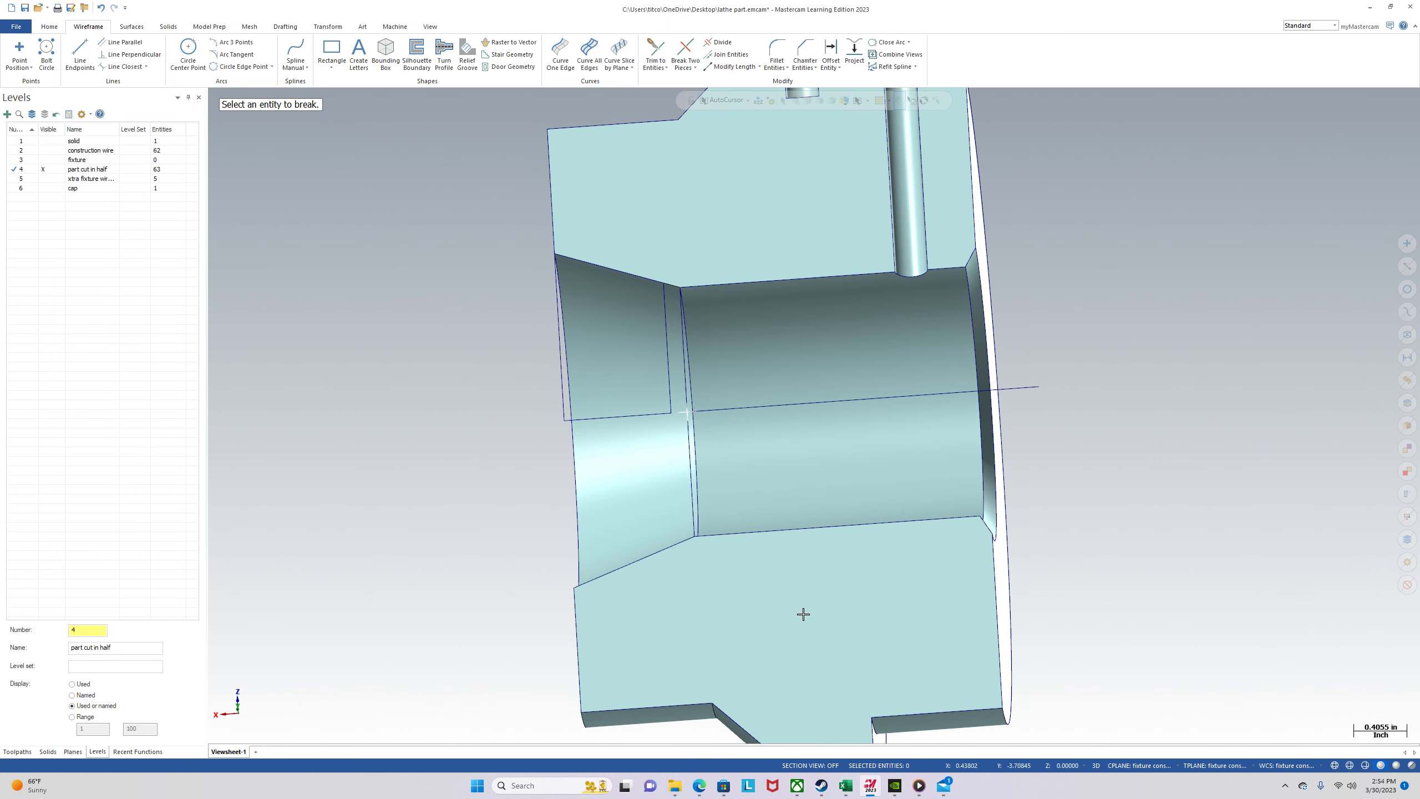
key("Escape")
Draw a 0.25 in line across the mouth of the radial hole, bridging the gap in the upper bore edge.
scroll(696, 292, "up", 2)
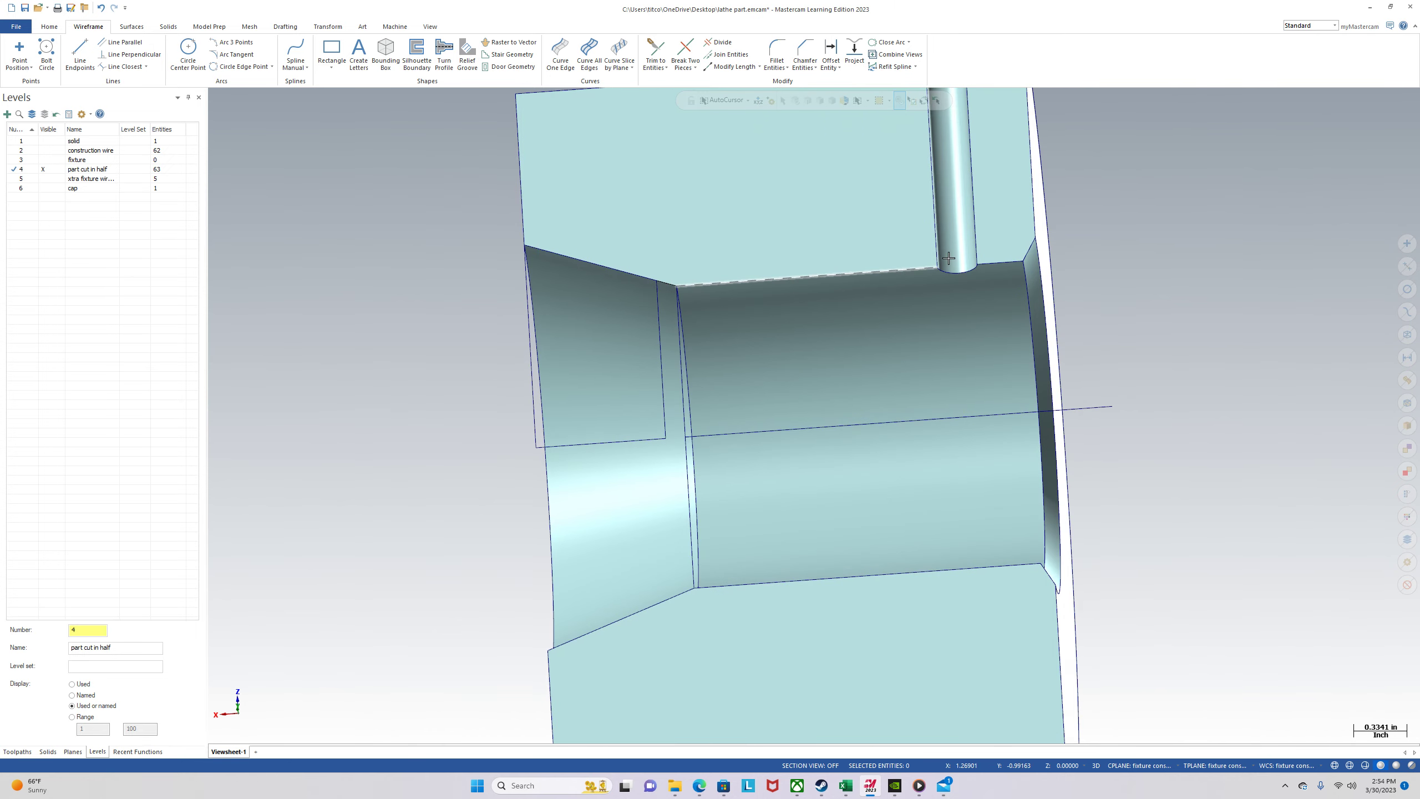
left_click(80, 54)
scroll(1290, 221, "up", 7)
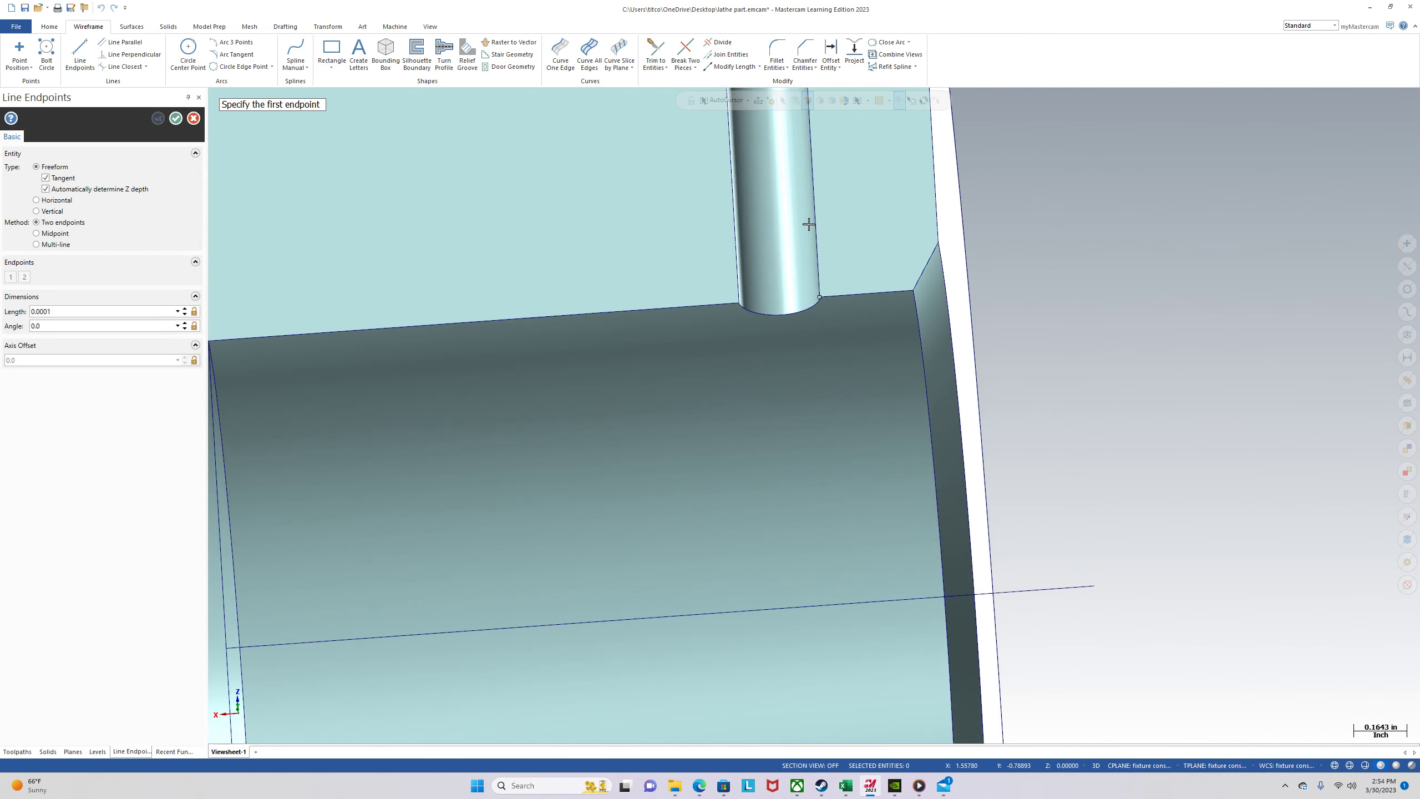
scroll(760, 270, "up", 4)
left_click(737, 304)
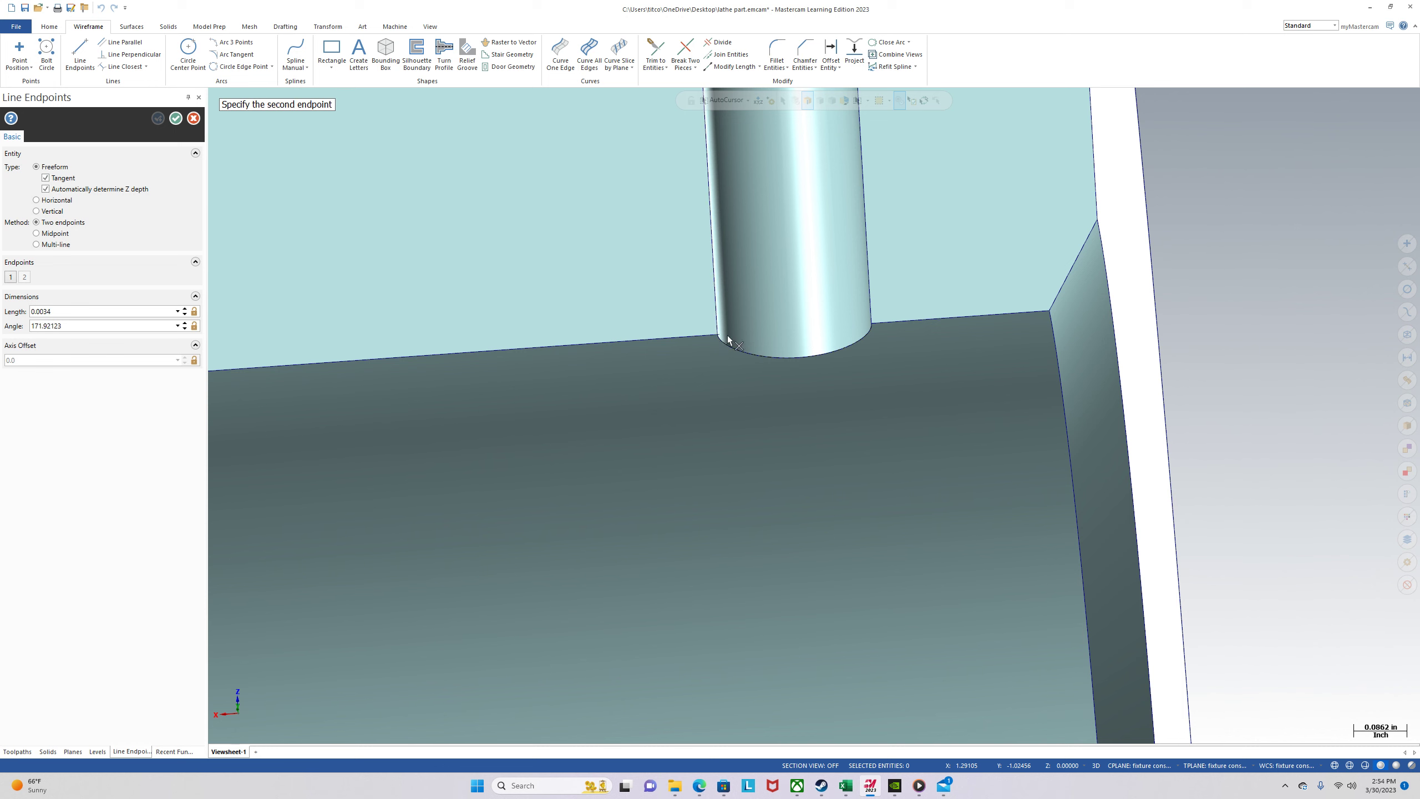
left_click(872, 324)
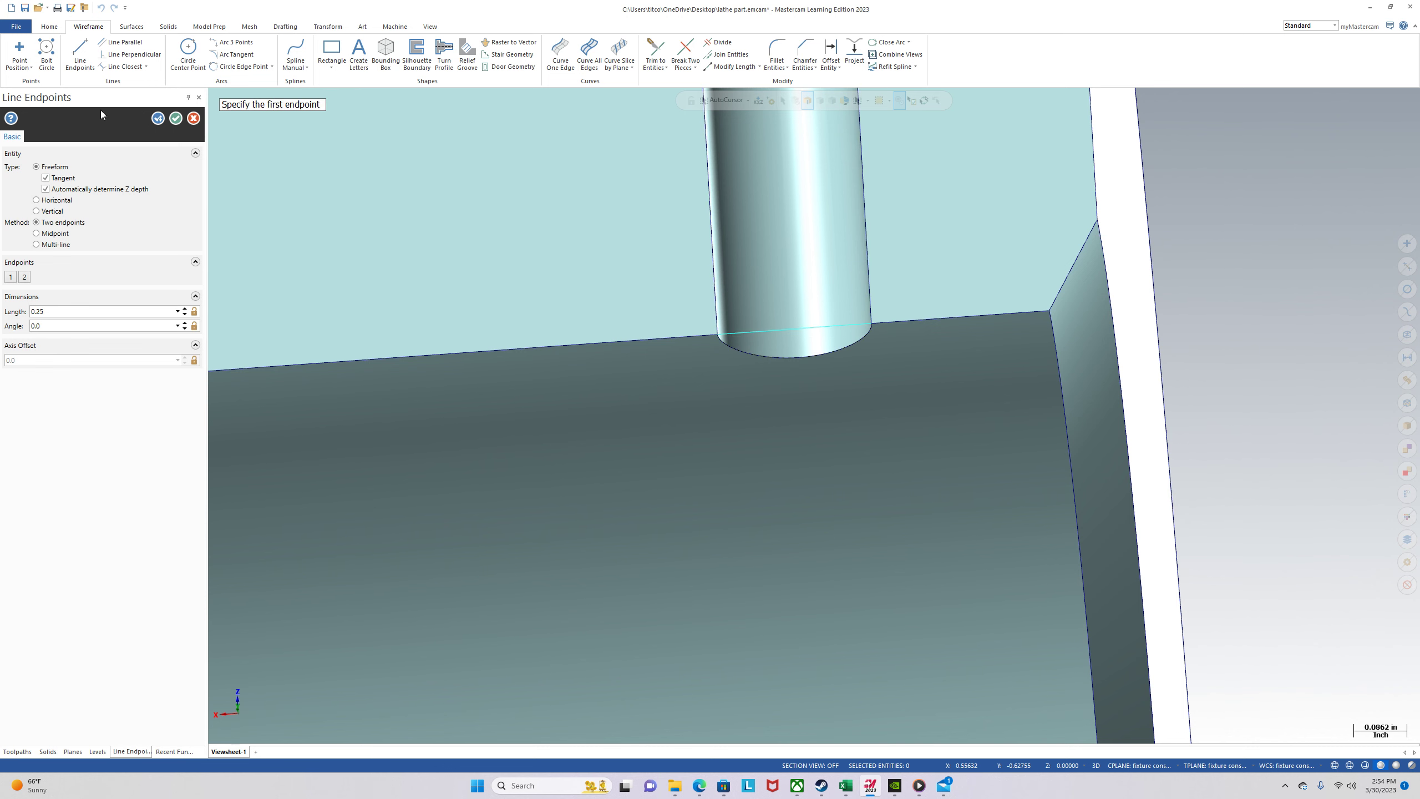
left_click(176, 118)
scroll(931, 339, "down", 2)
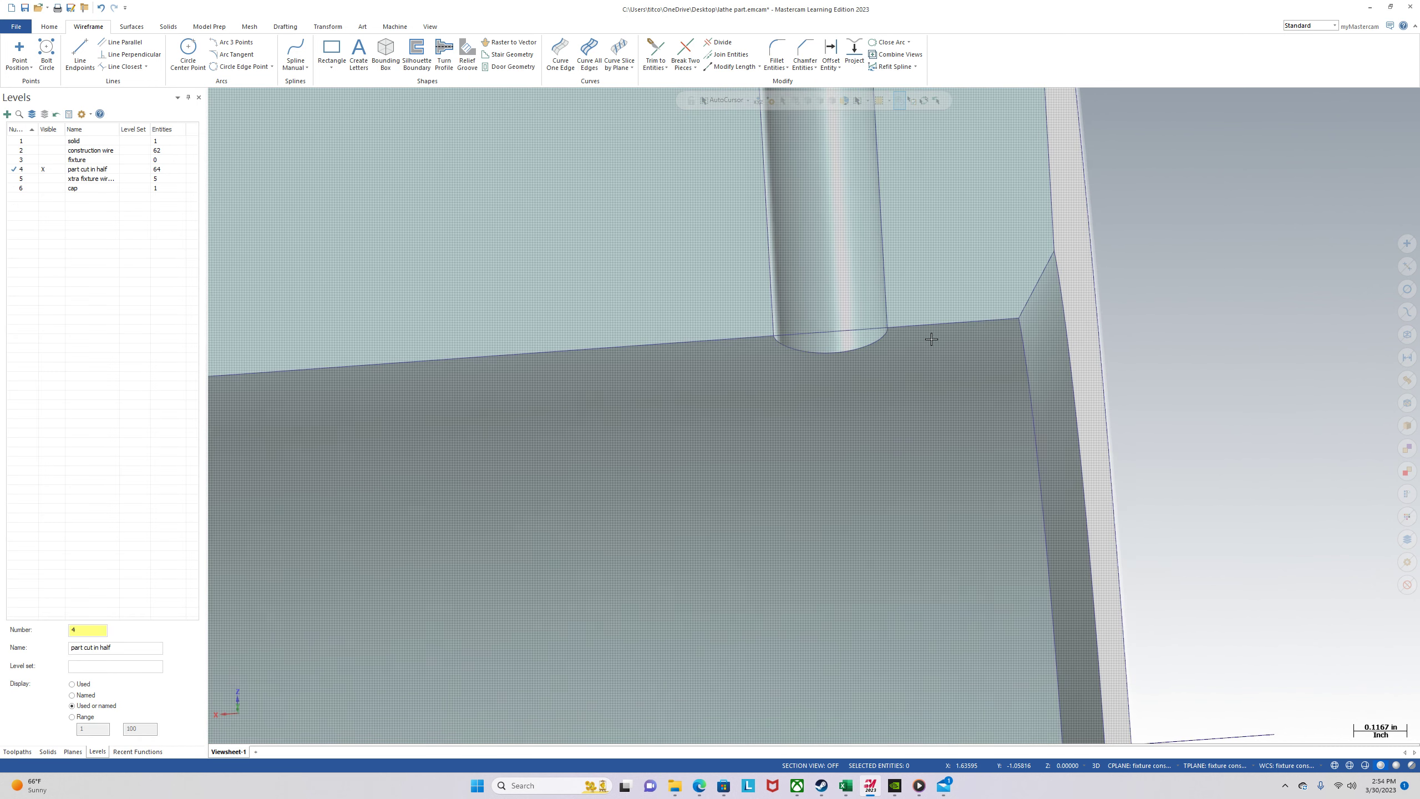
scroll(931, 339, "down", 3)
right_click(1117, 384)
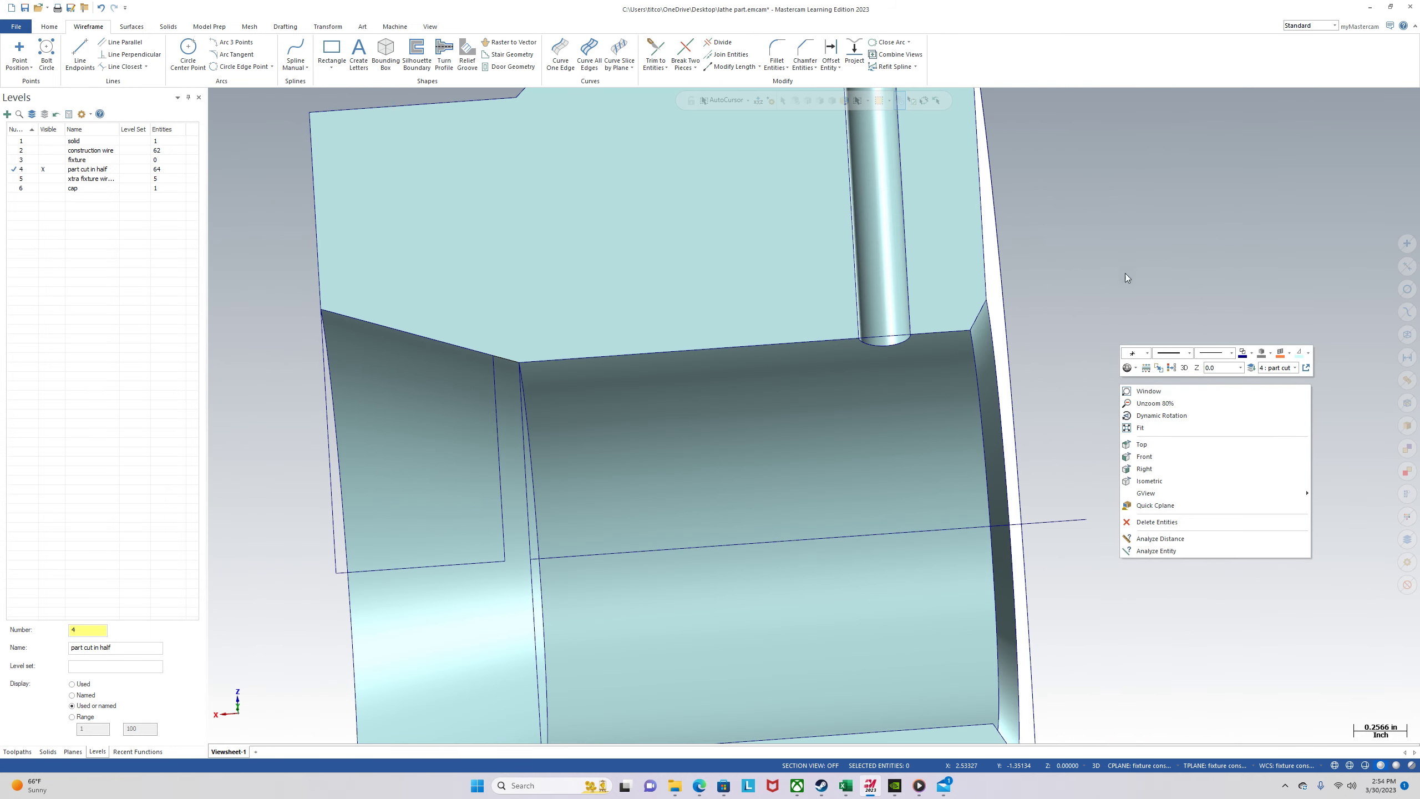
left_click(1165, 450)
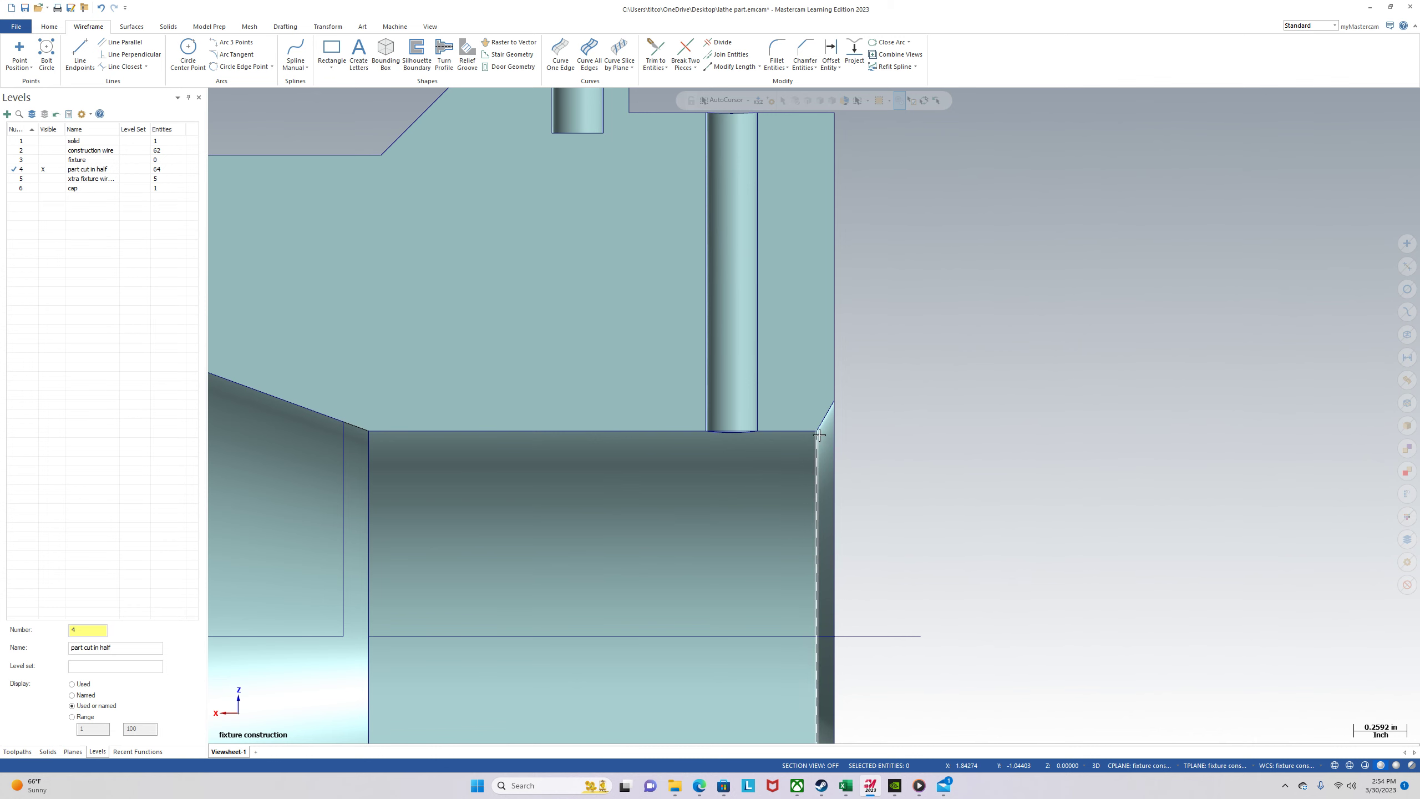
scroll(939, 384, "down", 2)
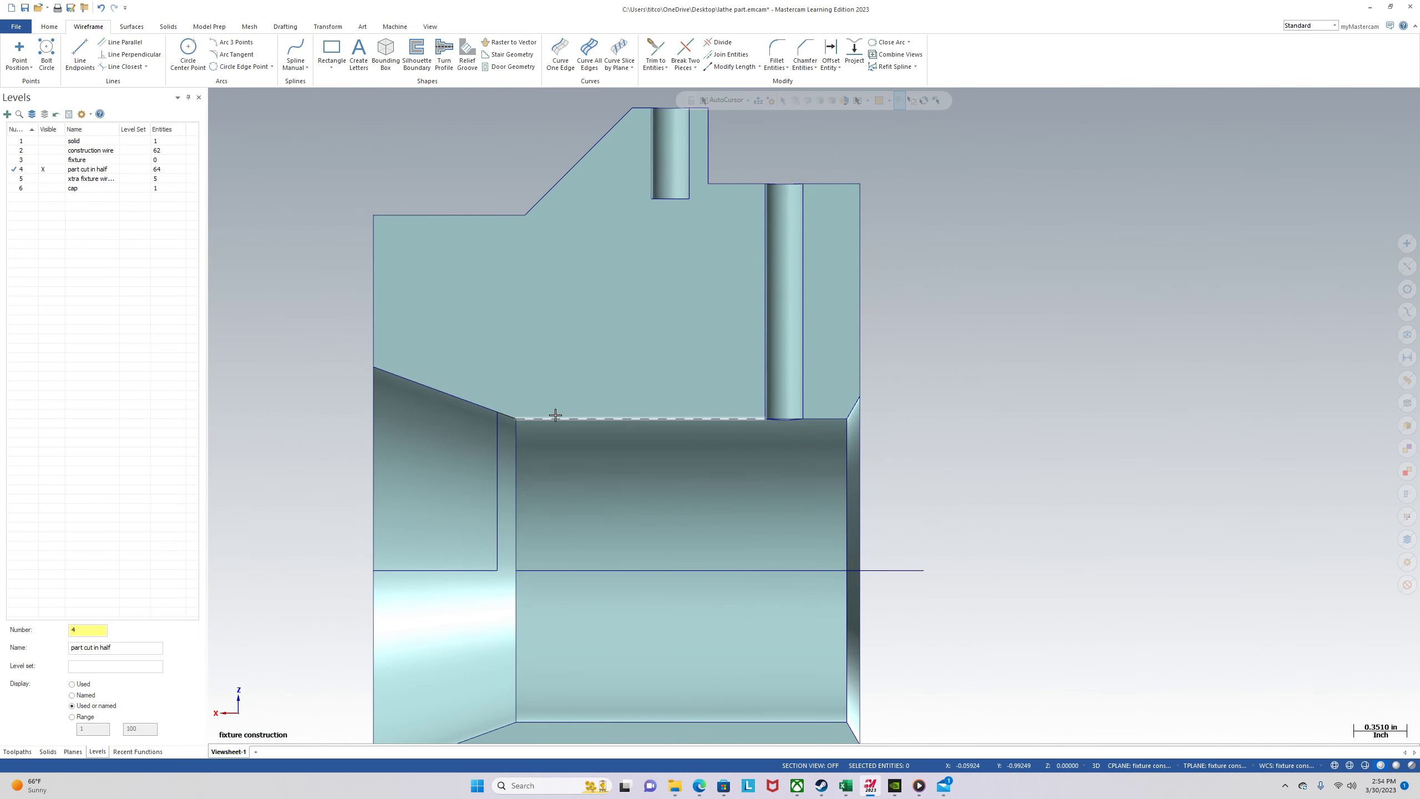
mouse_move(951, 538)
middle_mouse_down()
mouse_move(765, 607)
mouse_move(693, 412)
mouse_move(654, 363)
middle_mouse_up()
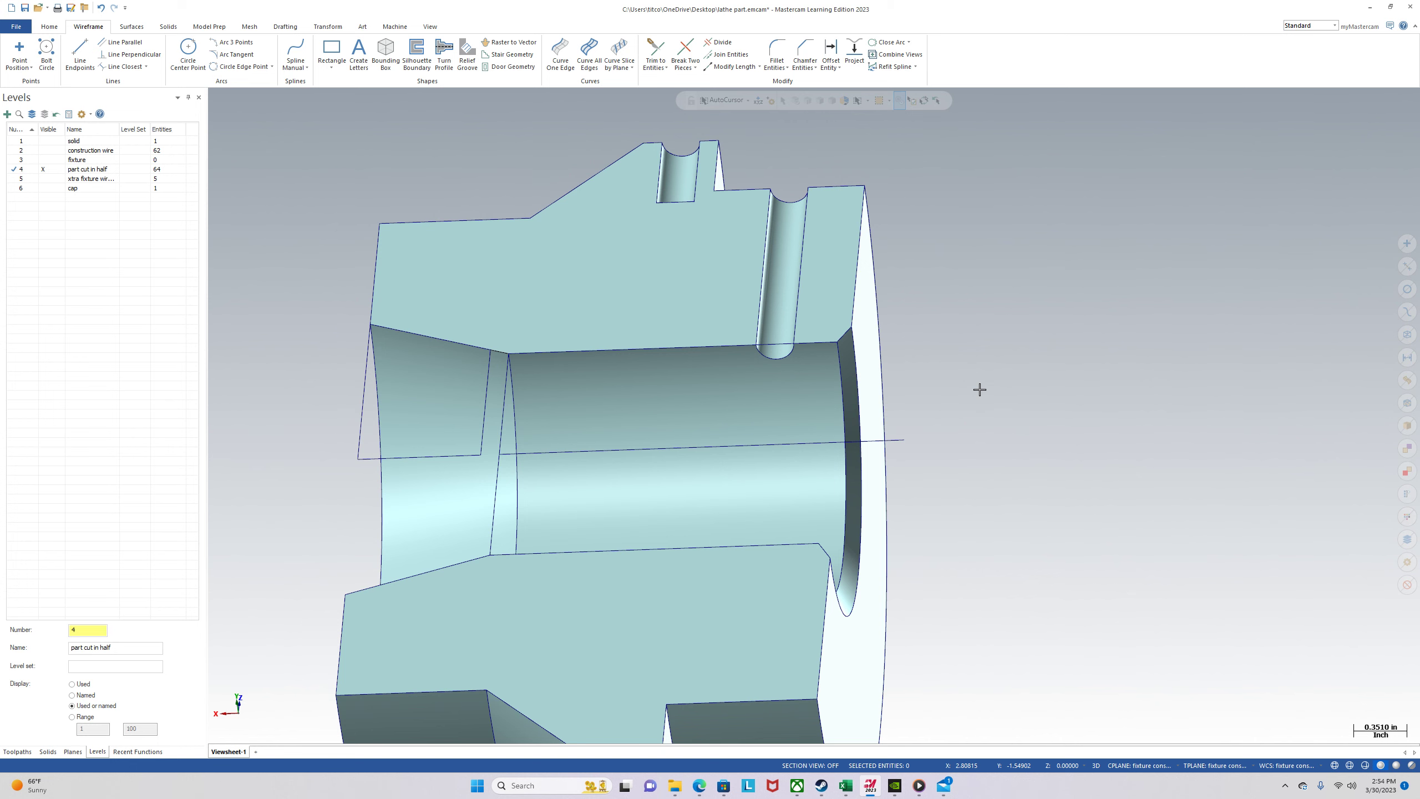
right_click(963, 350)
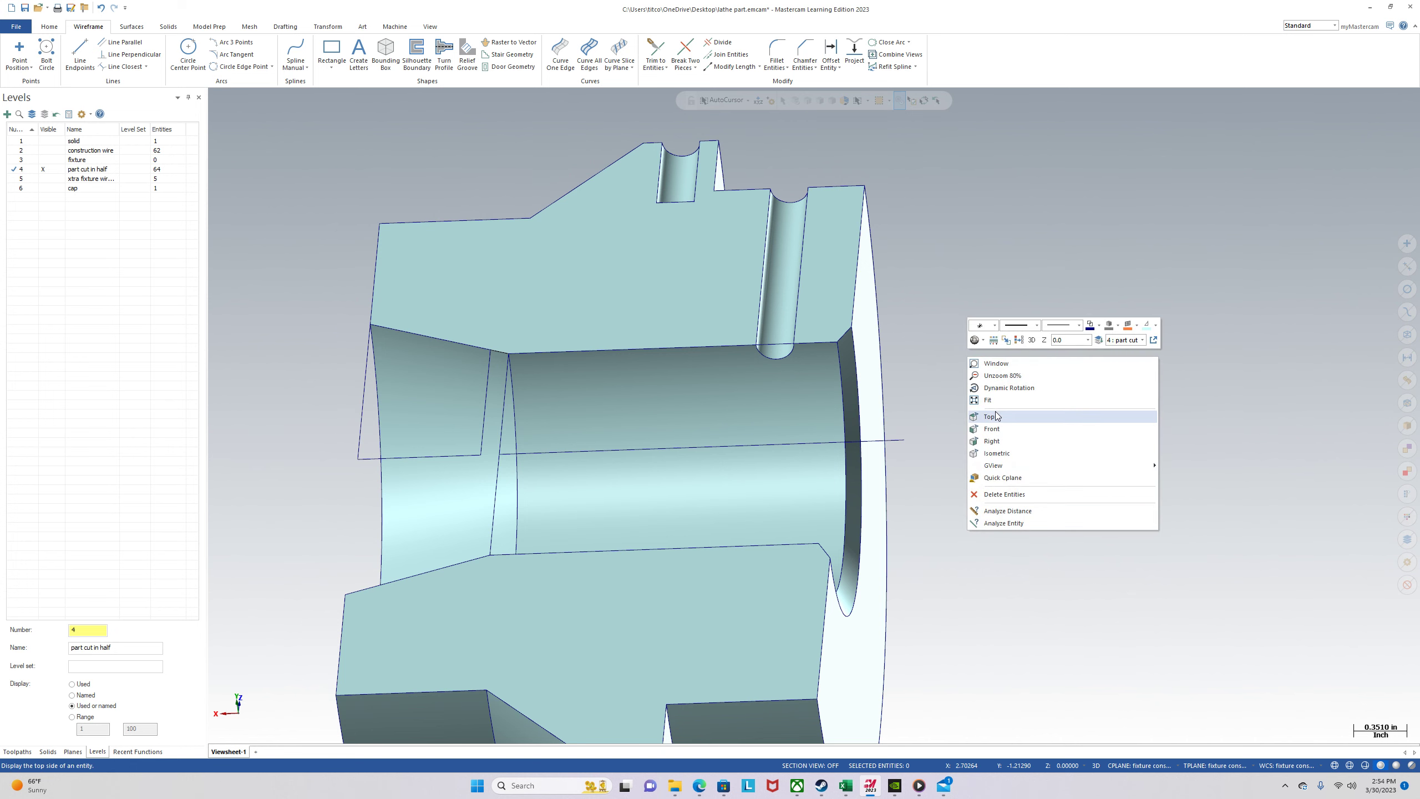
left_click(1001, 415)
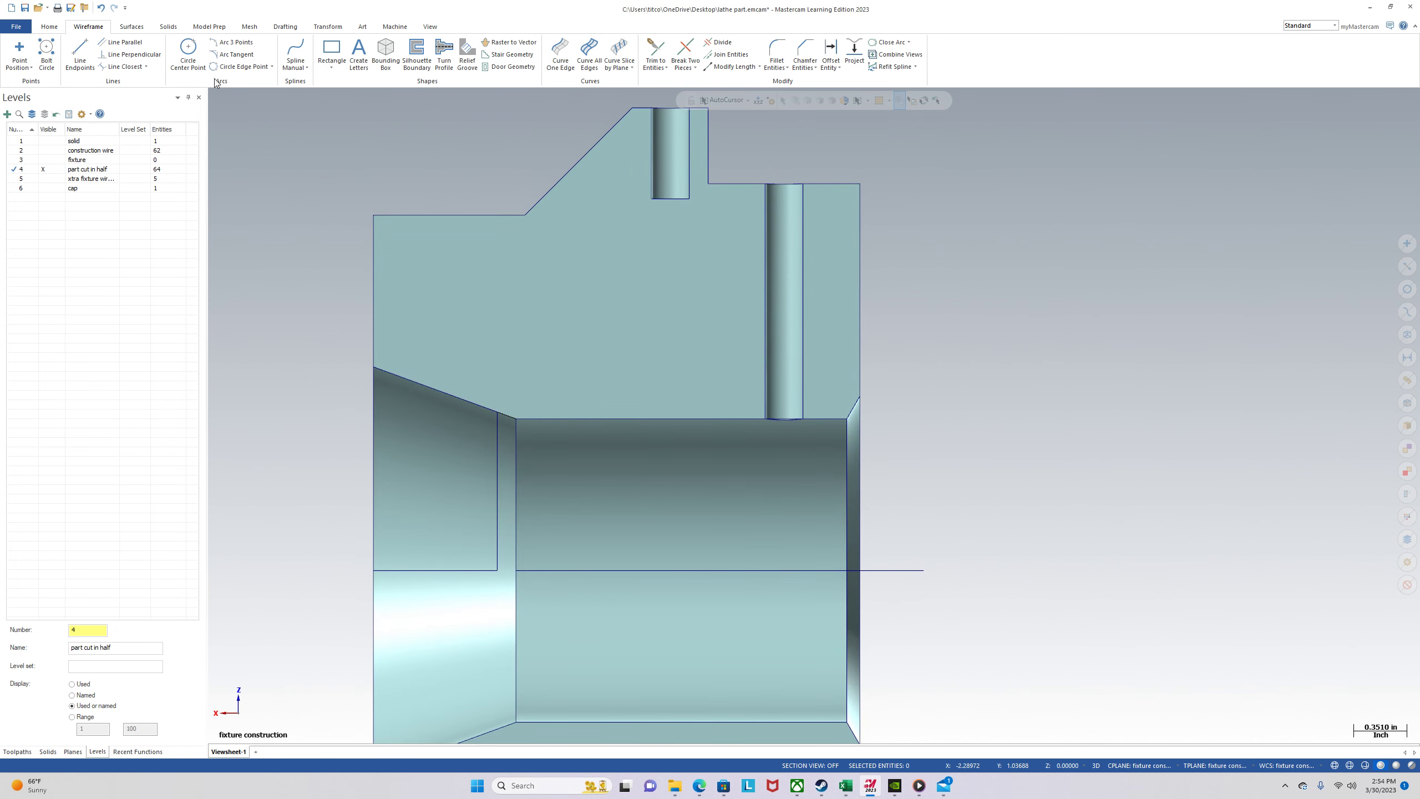
Draw a horizontal line 2.5 in long outward from the outer corner of the part's end face, above the bore.
left_click(89, 51)
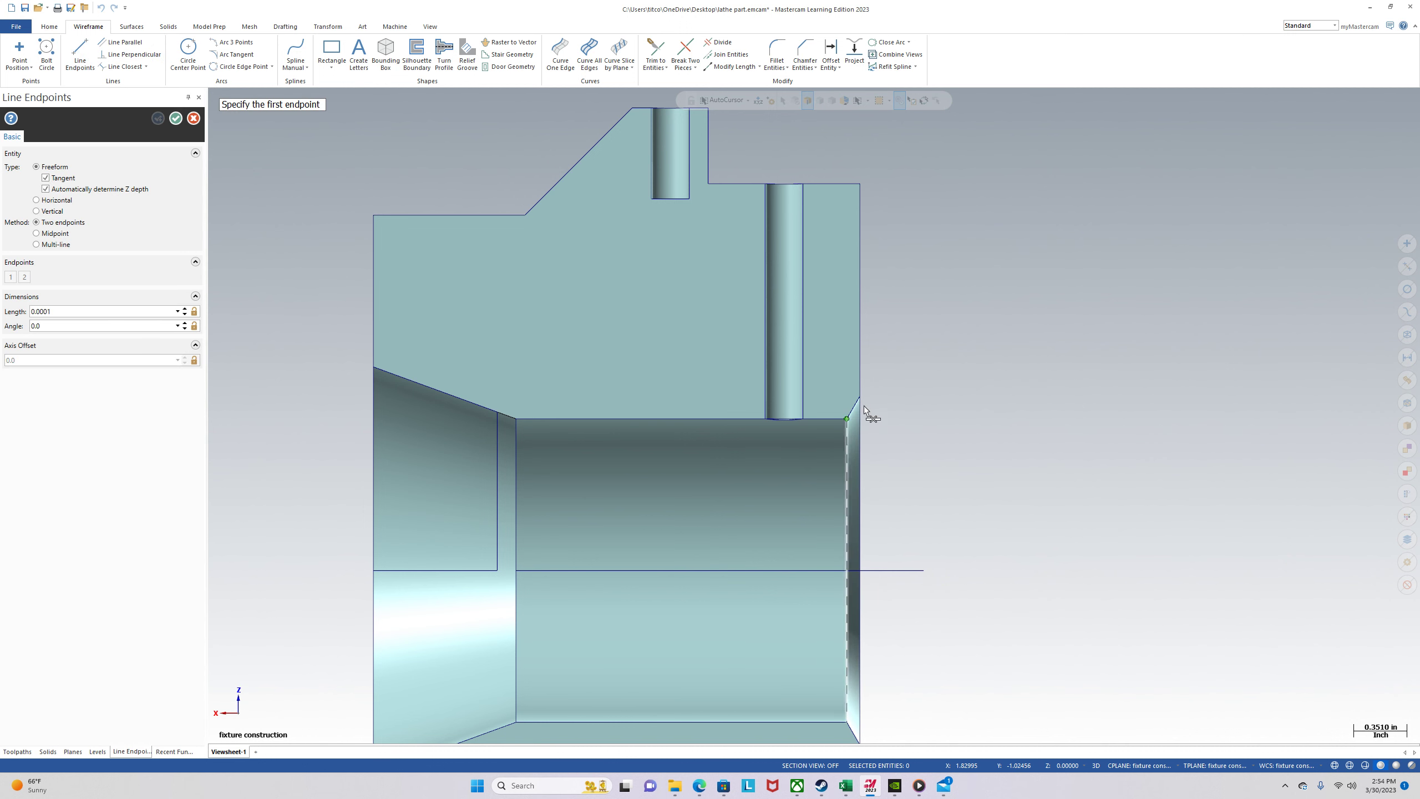
scroll(887, 416, "up", 3)
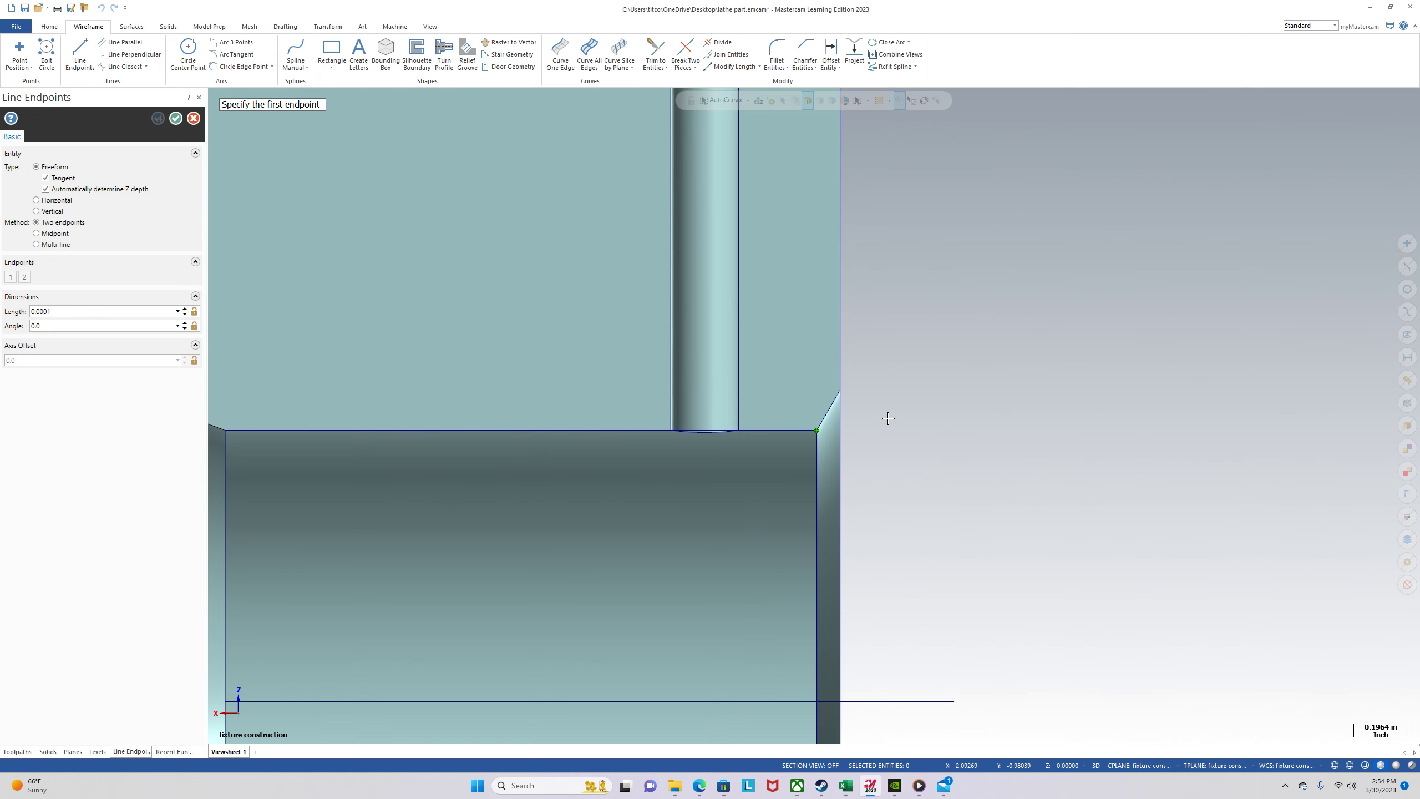
mouse_move(885, 418)
middle_mouse_down()
mouse_move(821, 361)
mouse_move(832, 390)
mouse_move(889, 397)
middle_mouse_up()
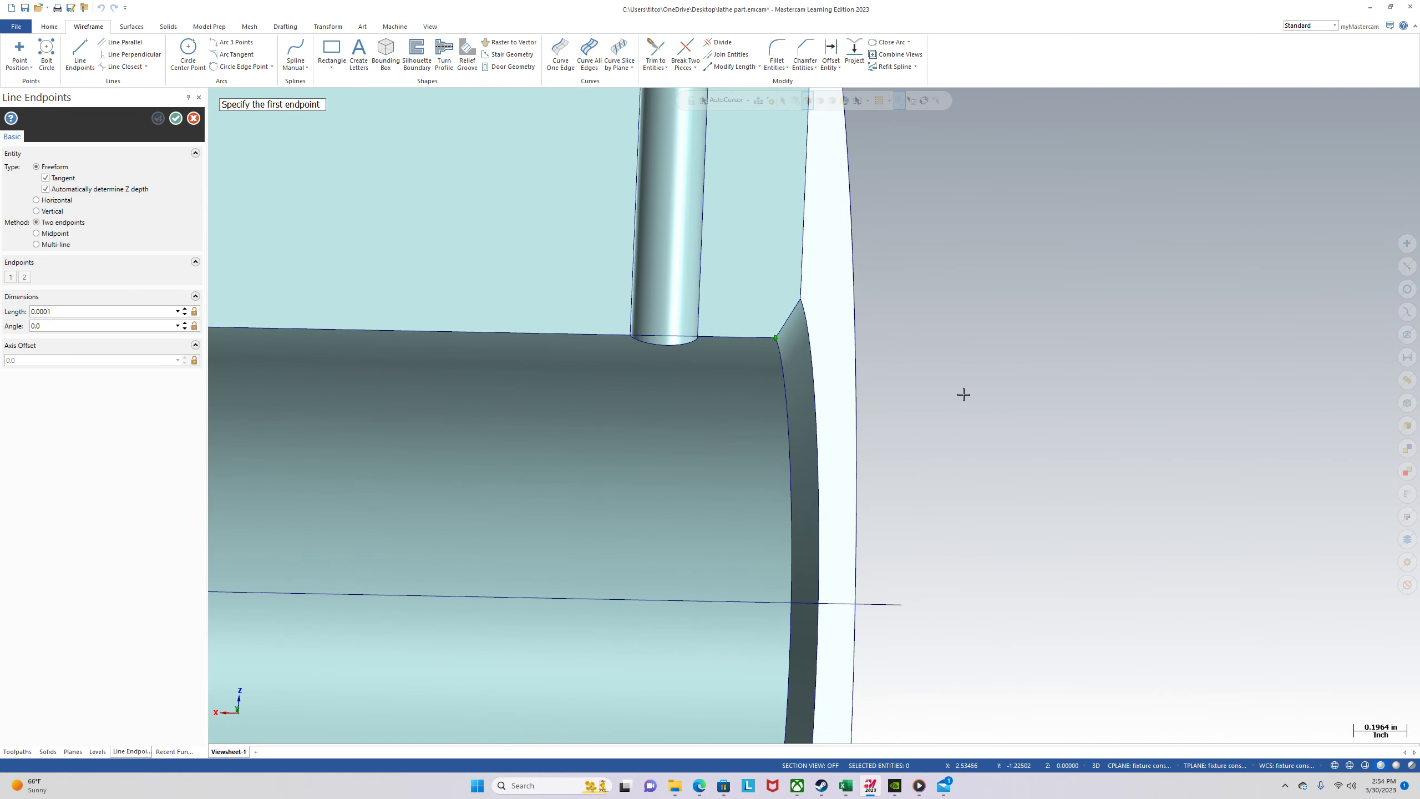
right_click(964, 395)
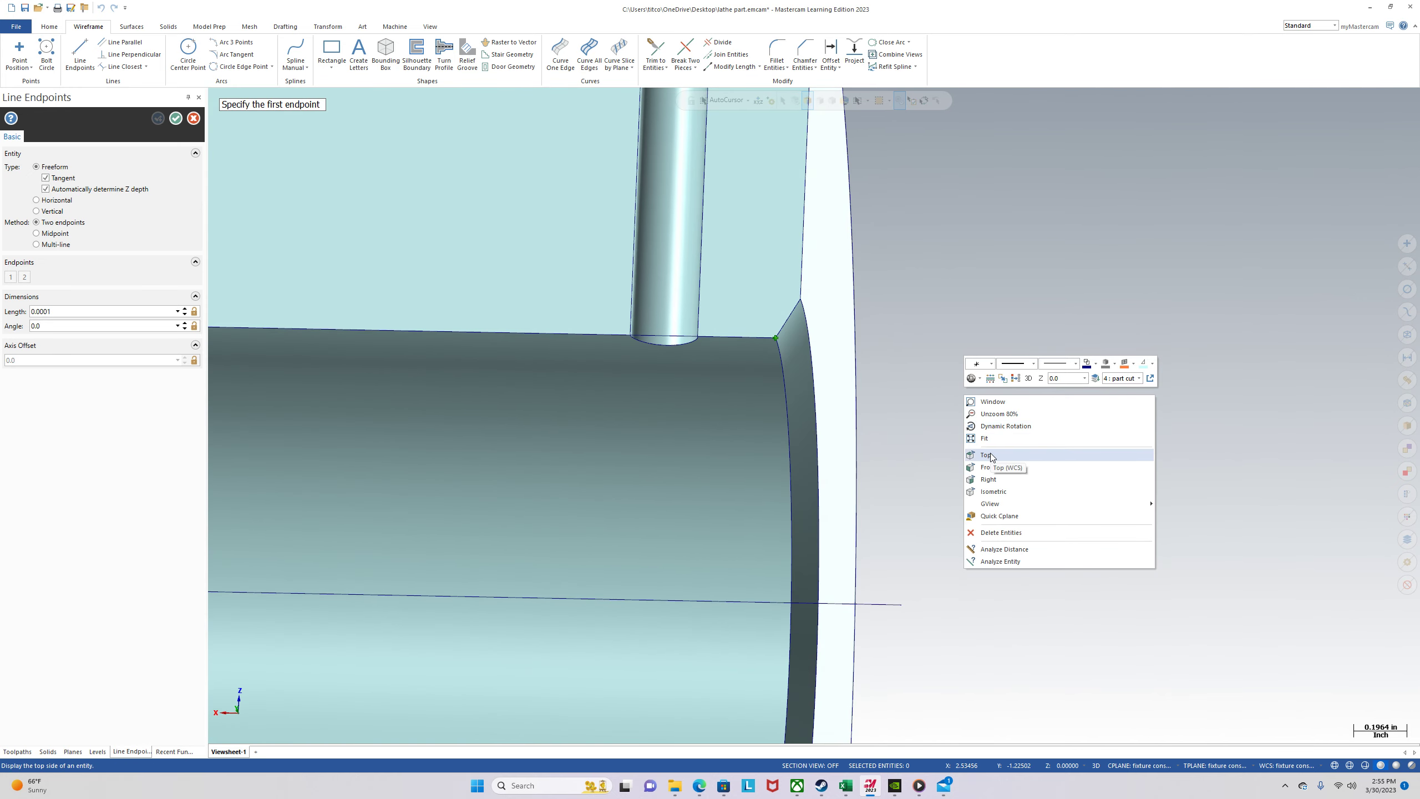
left_click(987, 455)
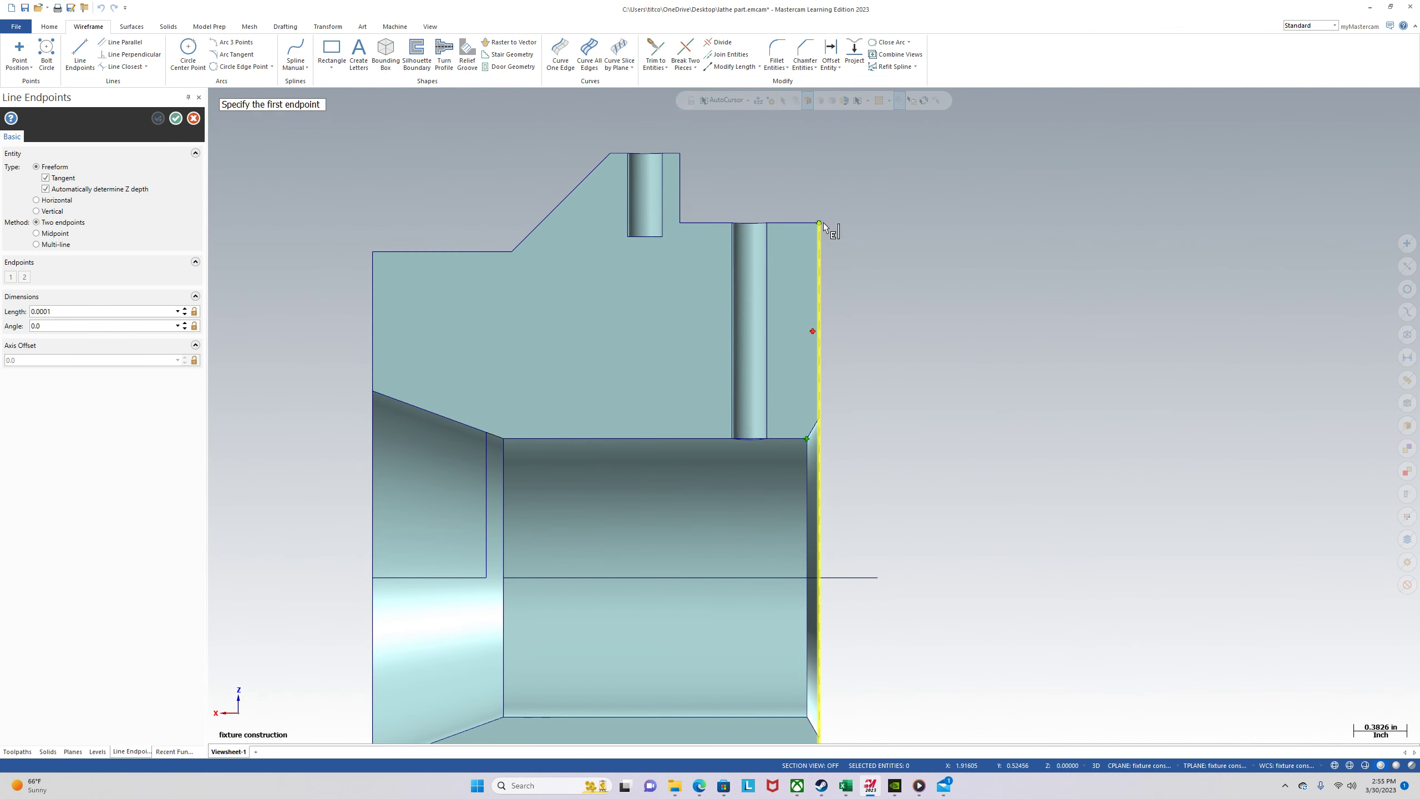
scroll(837, 191, "up", 3)
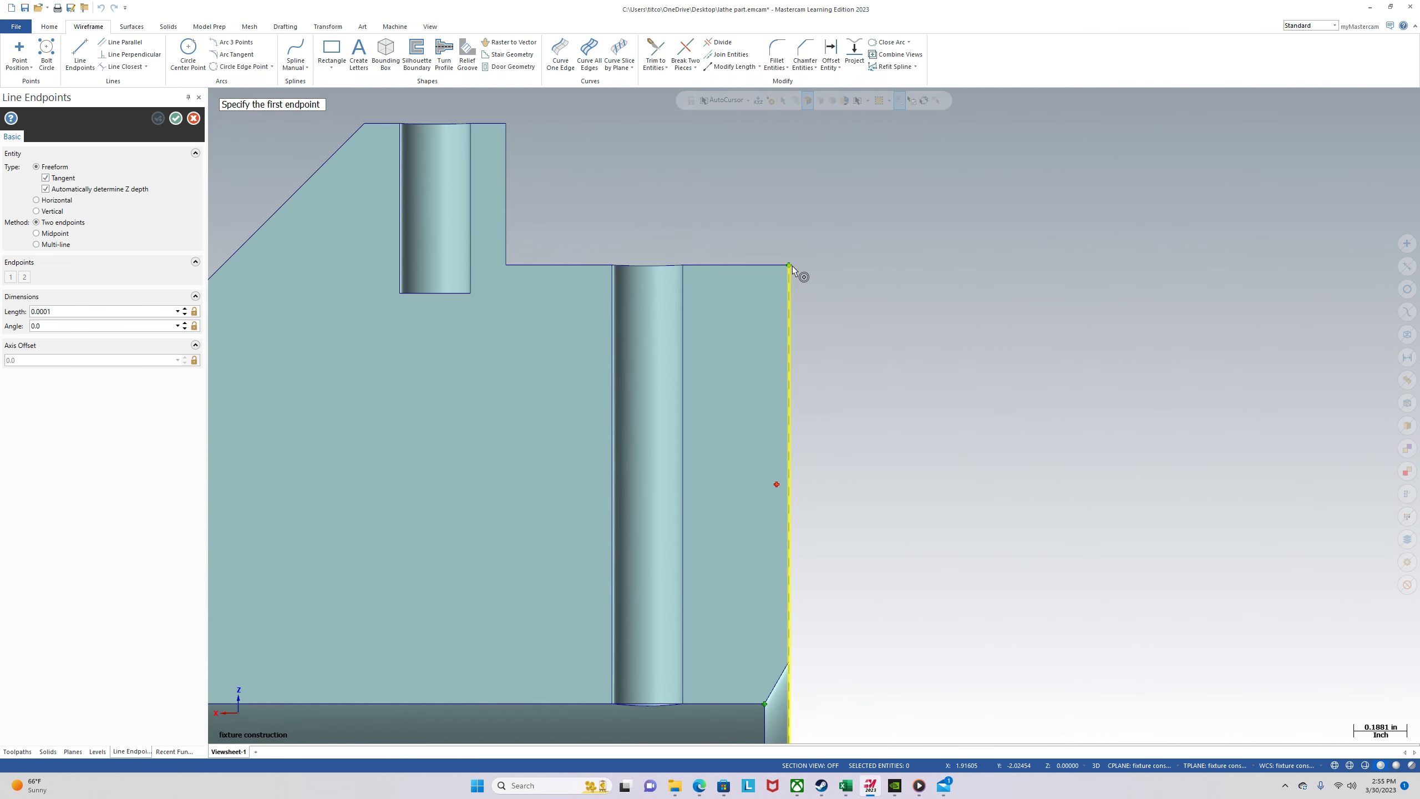
middle_click_drag(791, 266, 759, 261)
left_click(788, 265)
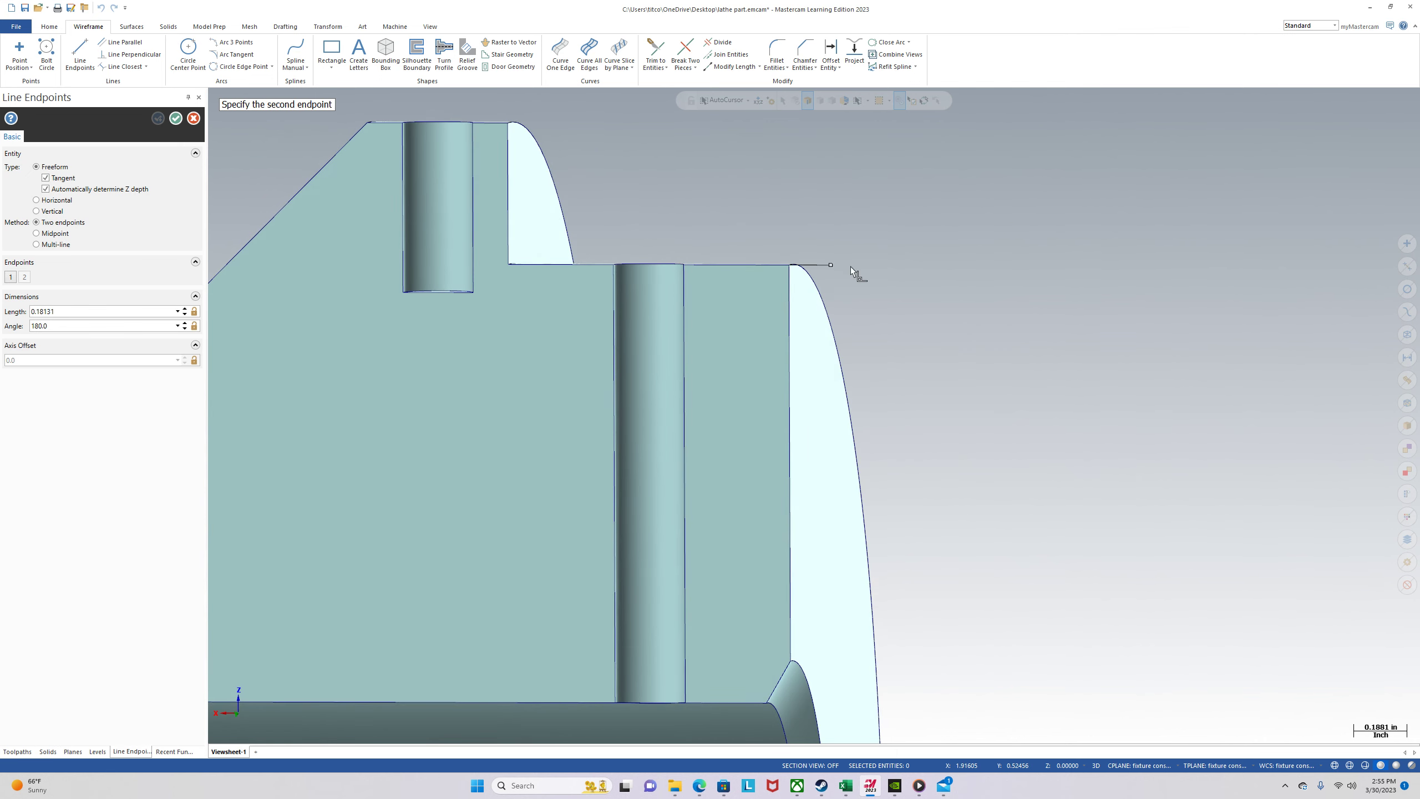
right_click(879, 240)
left_click(932, 302)
scroll(825, 255, "down", 4)
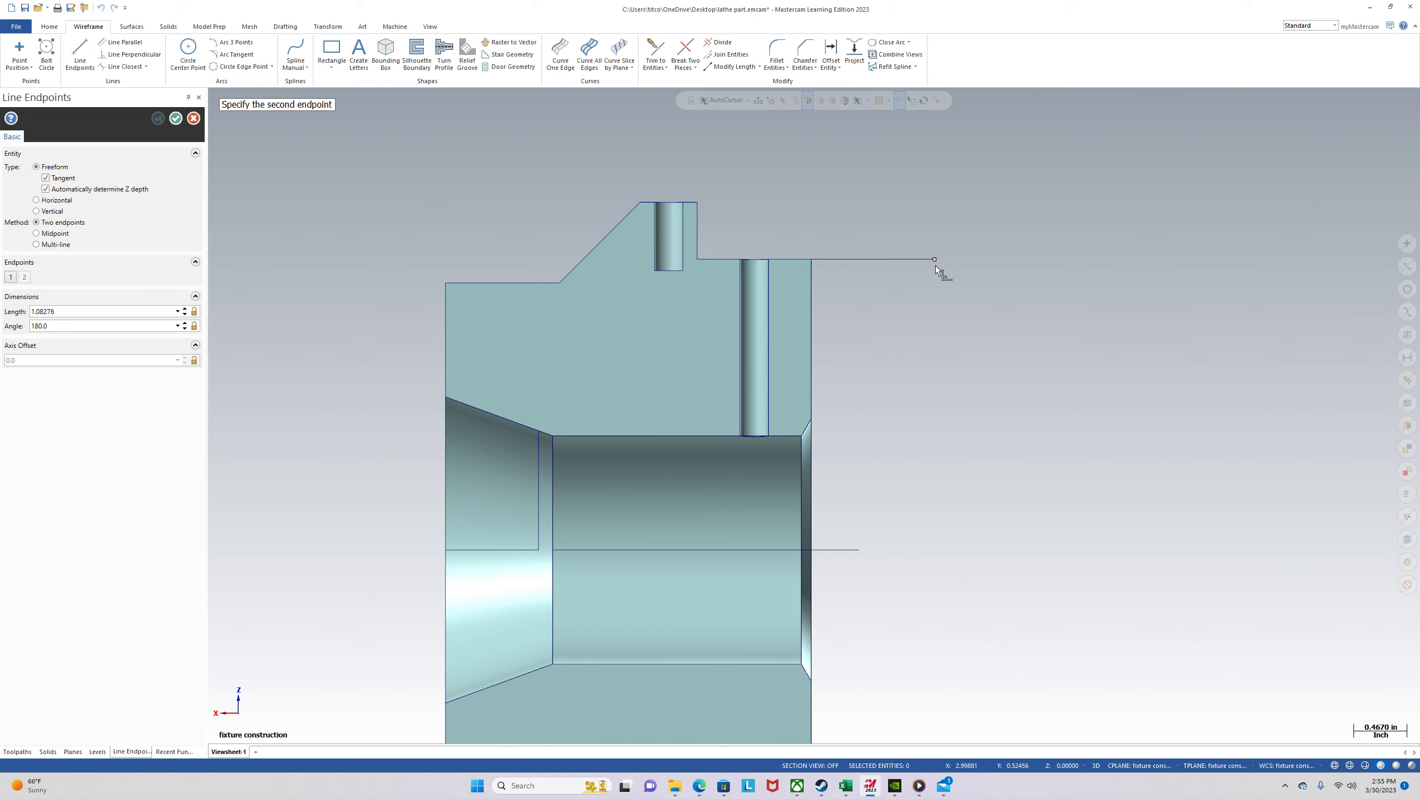
middle_click_drag(935, 265, 915, 522)
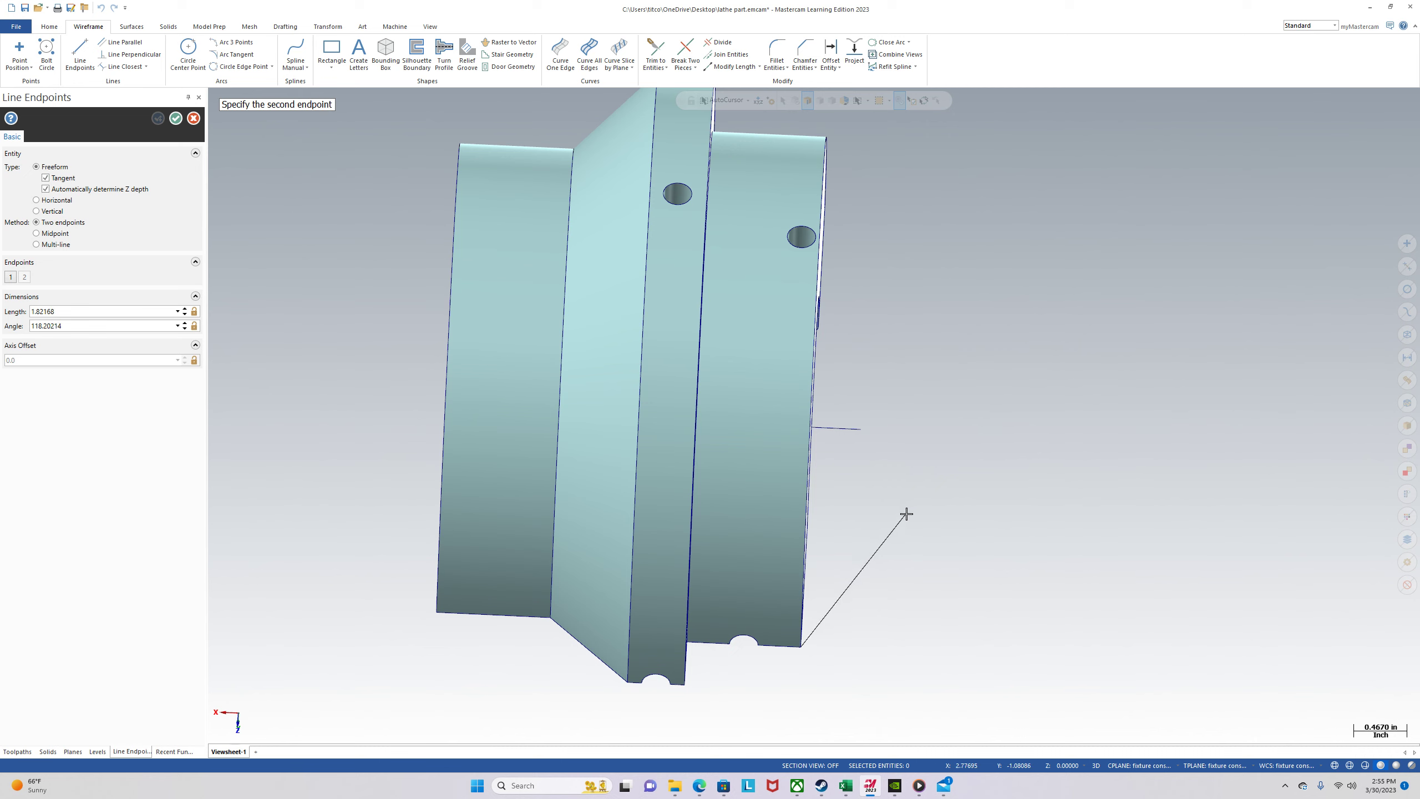
right_click(889, 525)
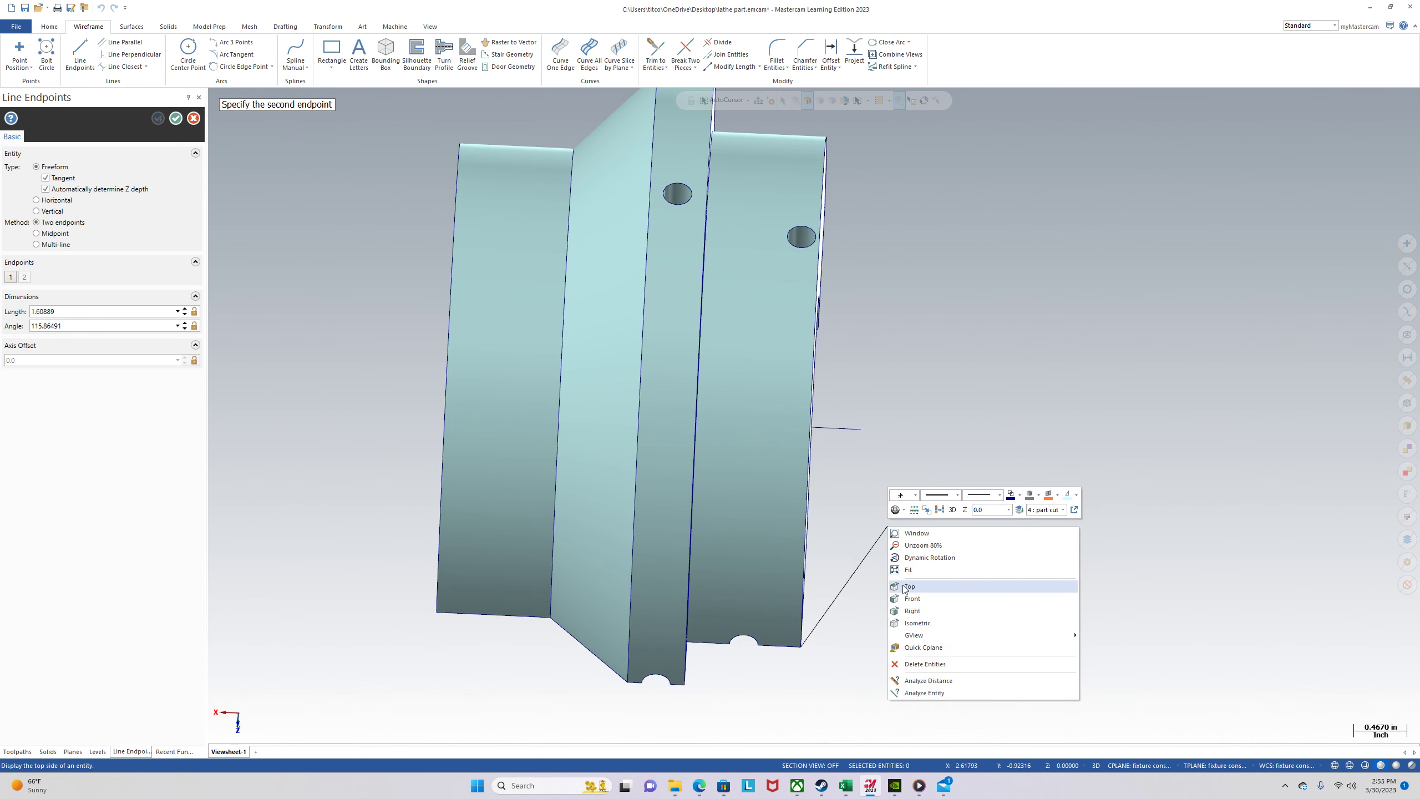
left_click(909, 587)
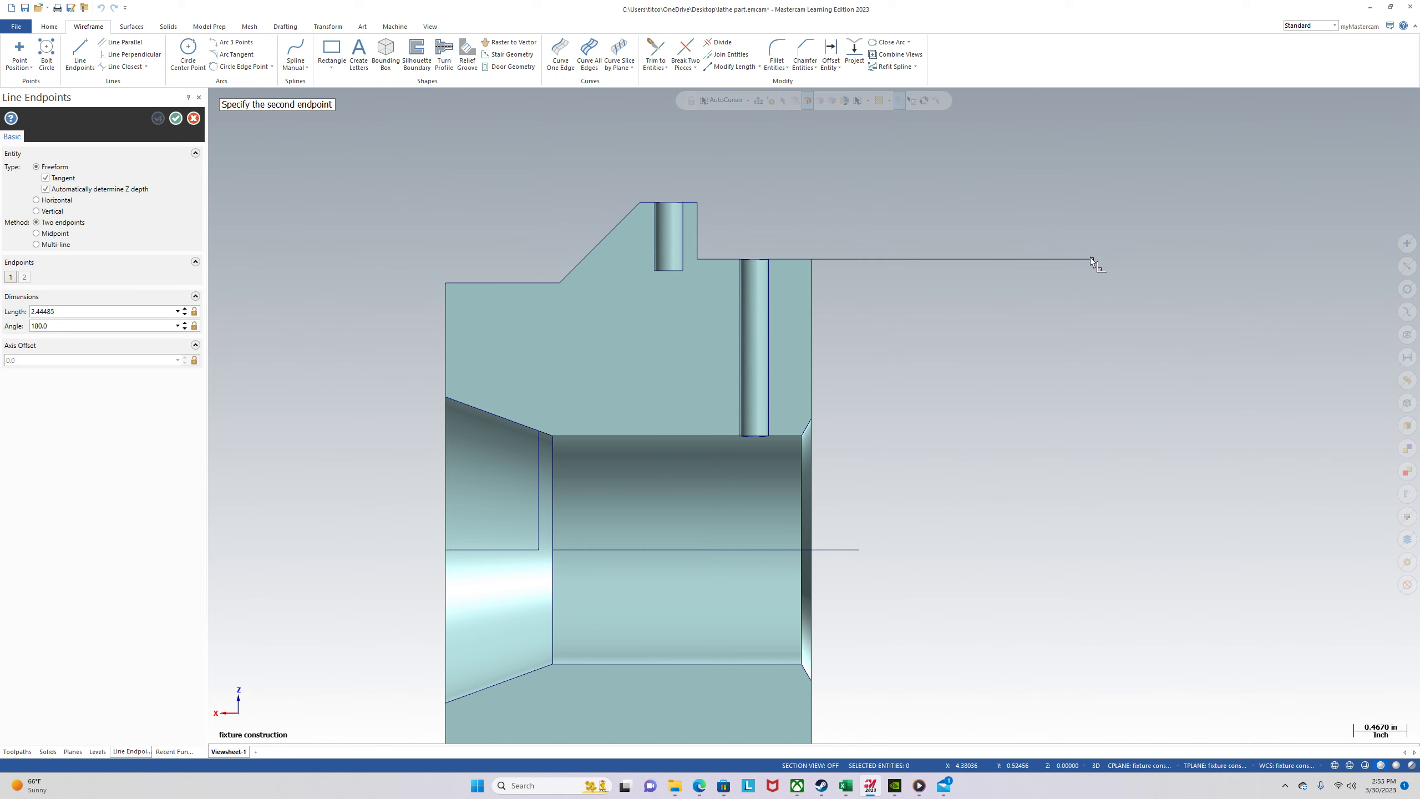
left_click(1085, 258)
left_click(114, 314)
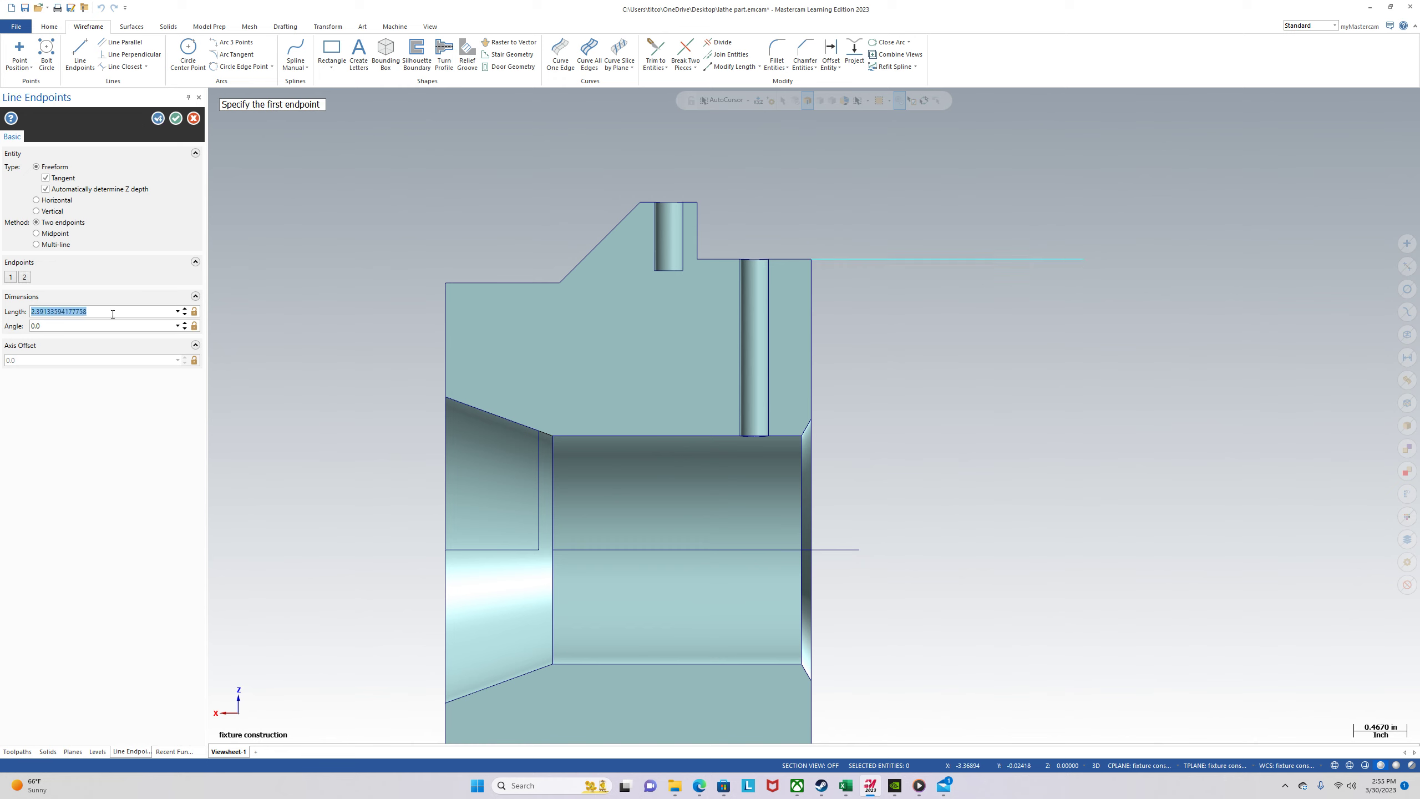
type("2.5")
left_click(175, 118)
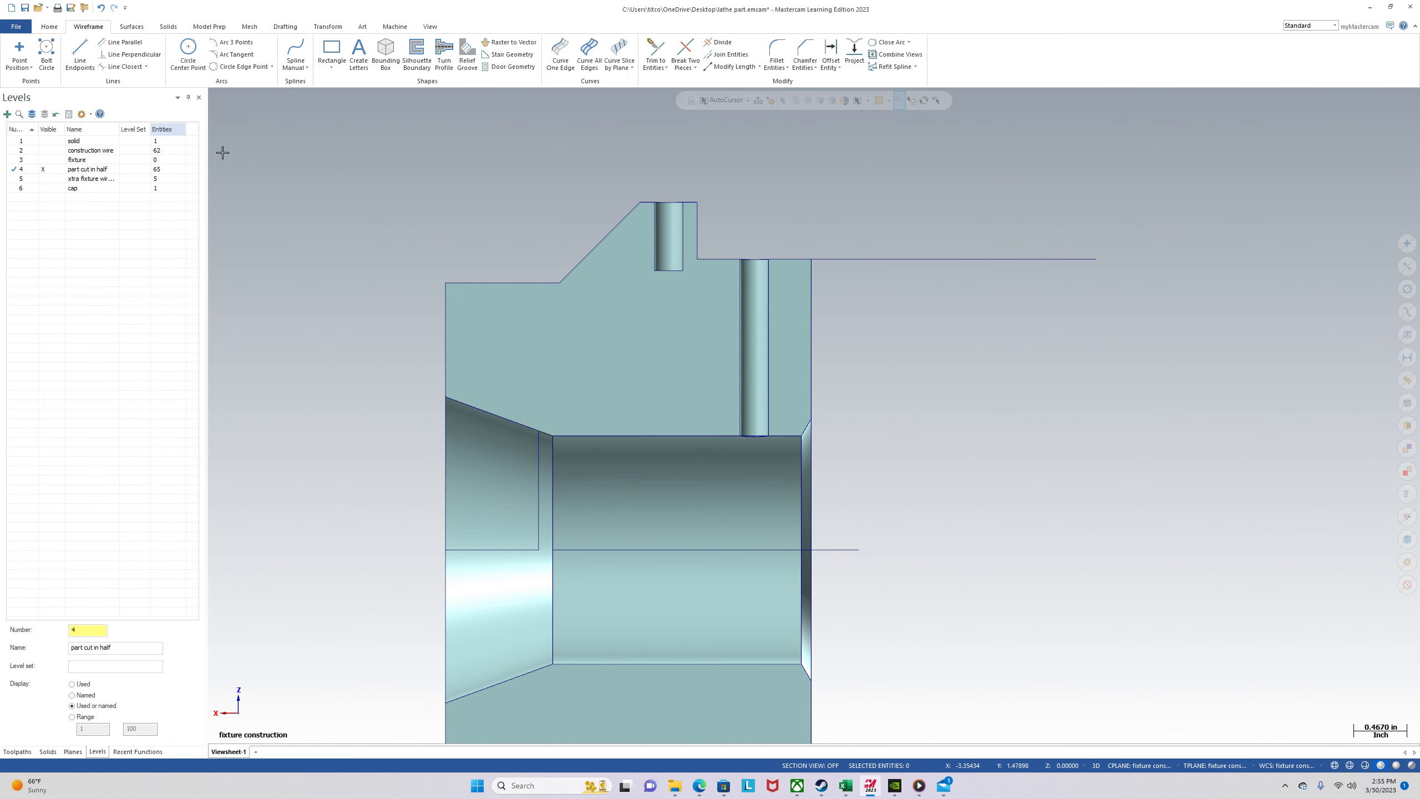
Draw a vertical line from the 2.5 in line's free end past the centreline, and extend the centreline about 2.76 in across it.
left_click(79, 51)
left_click(1096, 259)
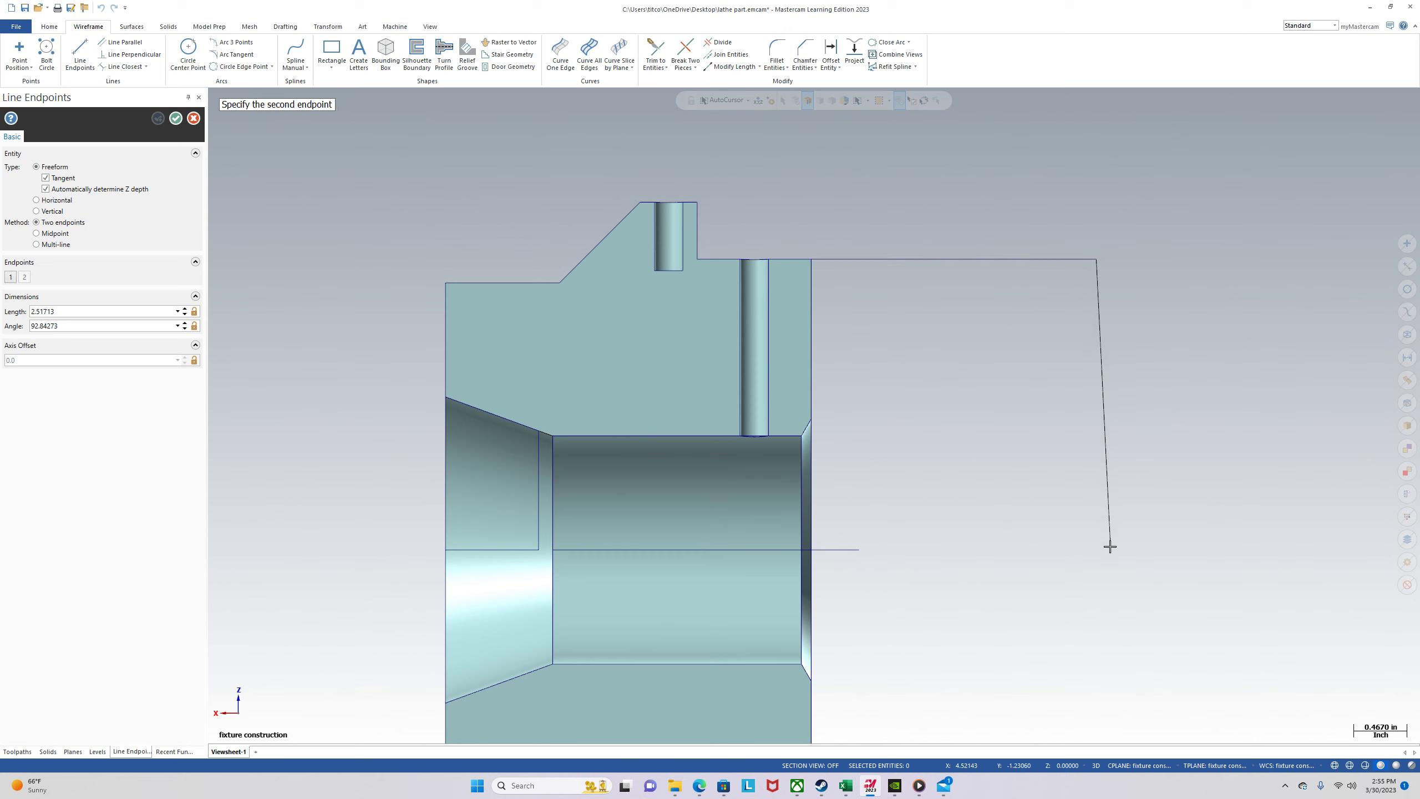
left_click(1096, 596)
left_click(864, 549)
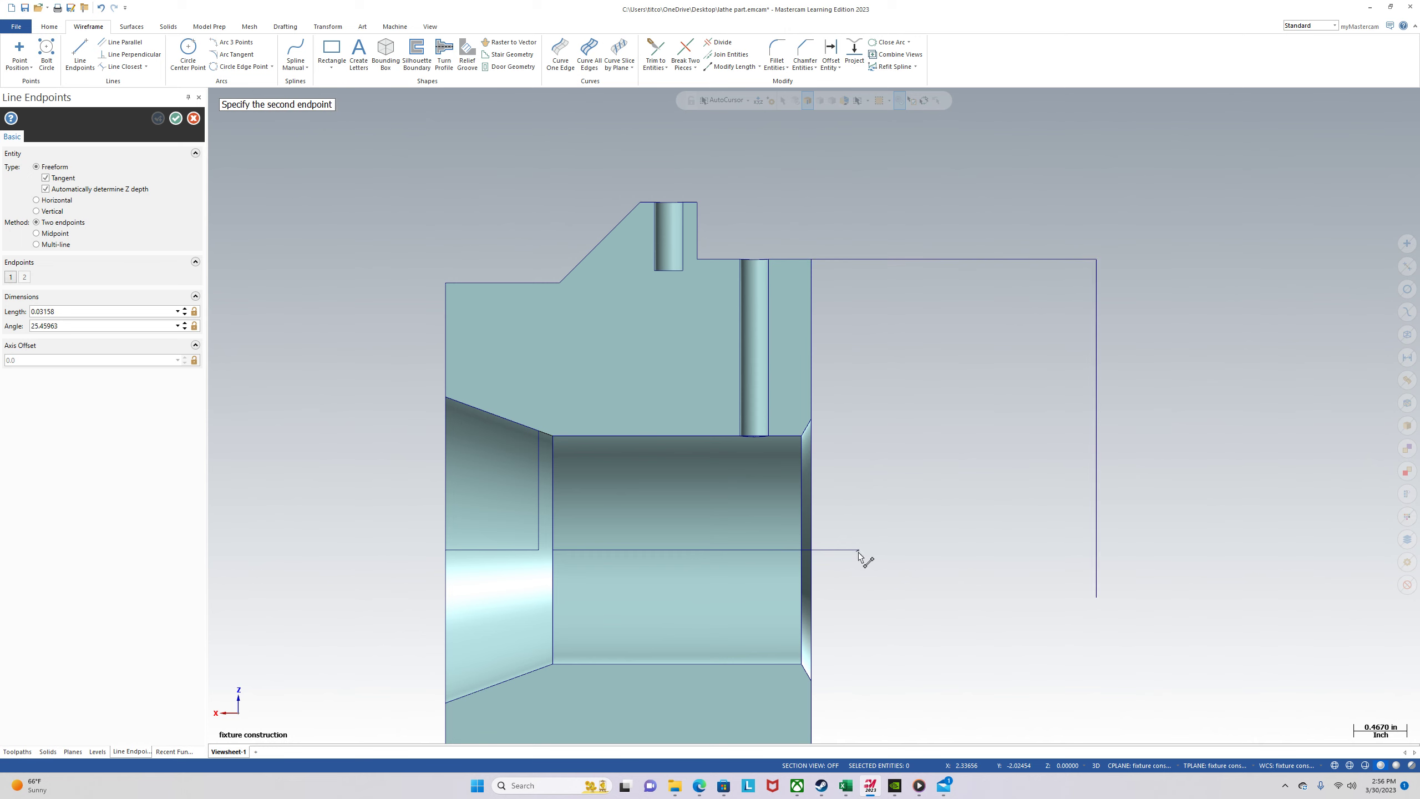
left_click(1175, 548)
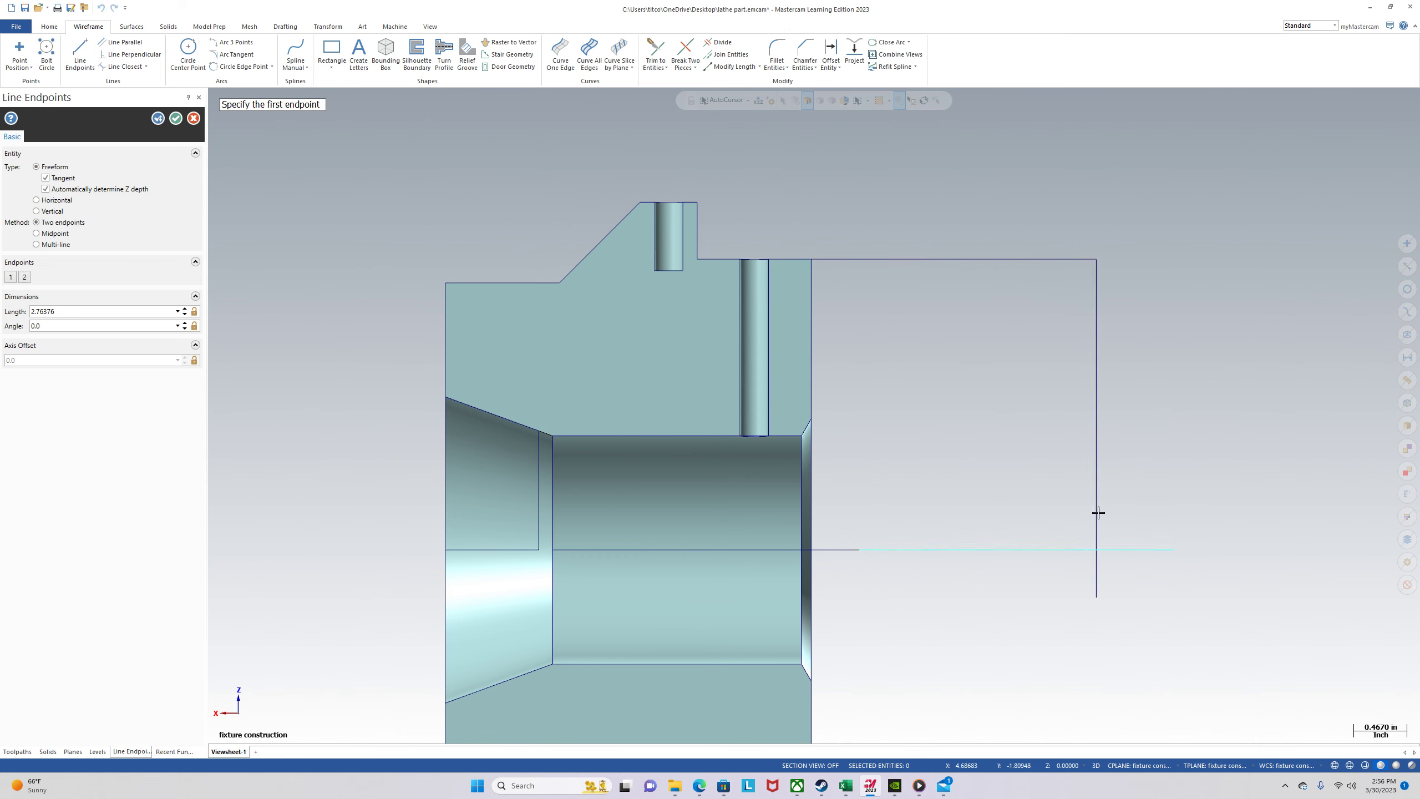
left_click(176, 118)
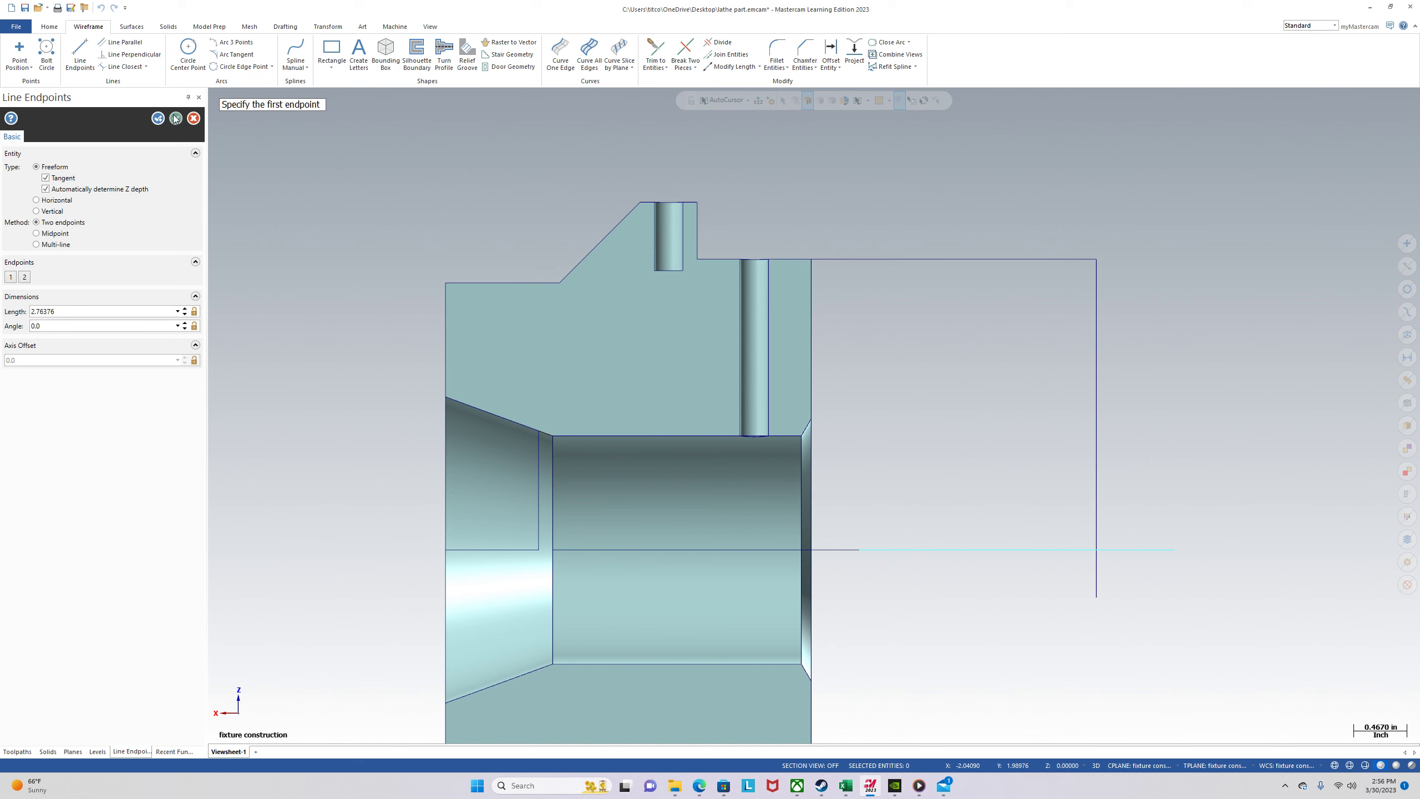
Break the centreline extension and the new vertical line in two at their intersection.
left_click(685, 51)
left_click(1072, 549)
left_click(1095, 549)
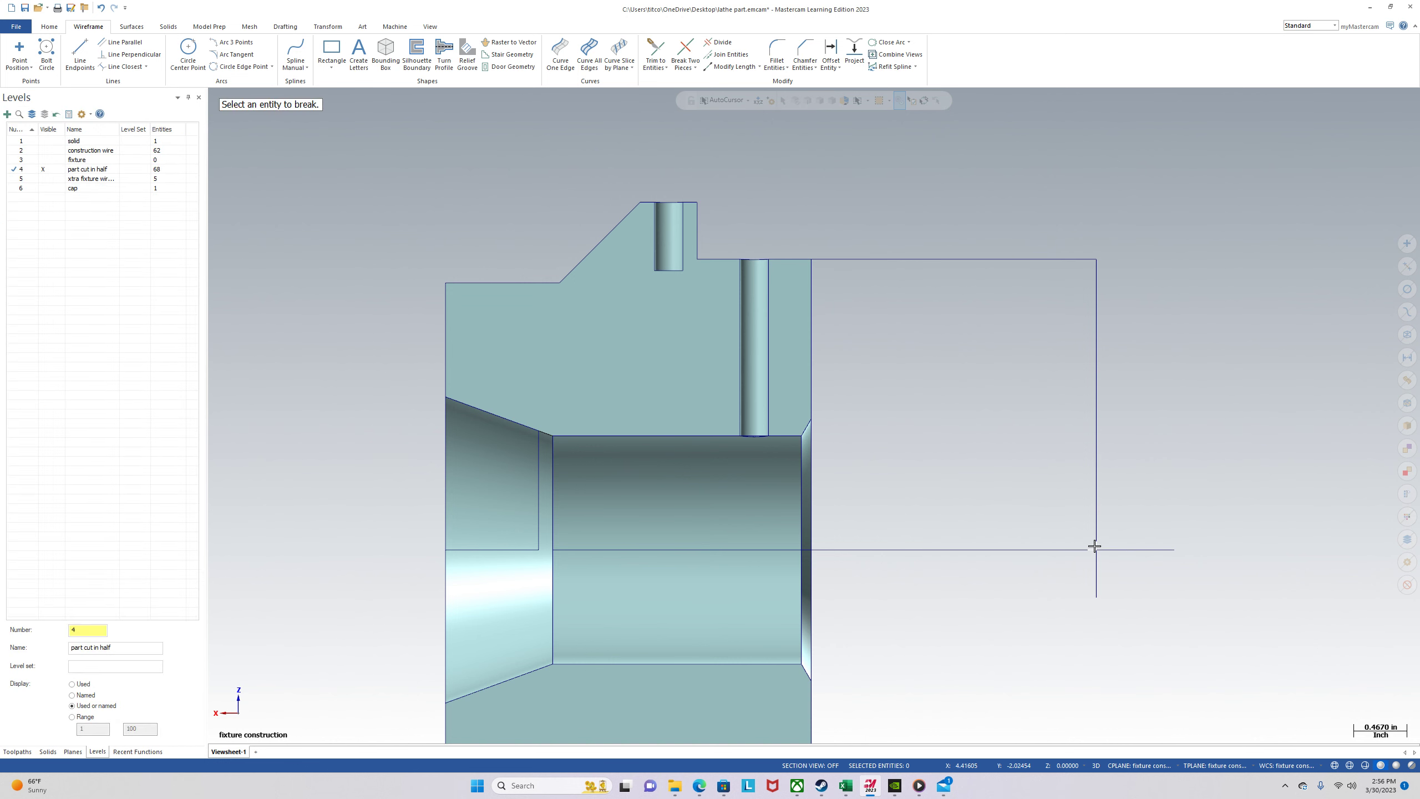
left_click(1094, 533)
left_click(1099, 553)
key("Escape")
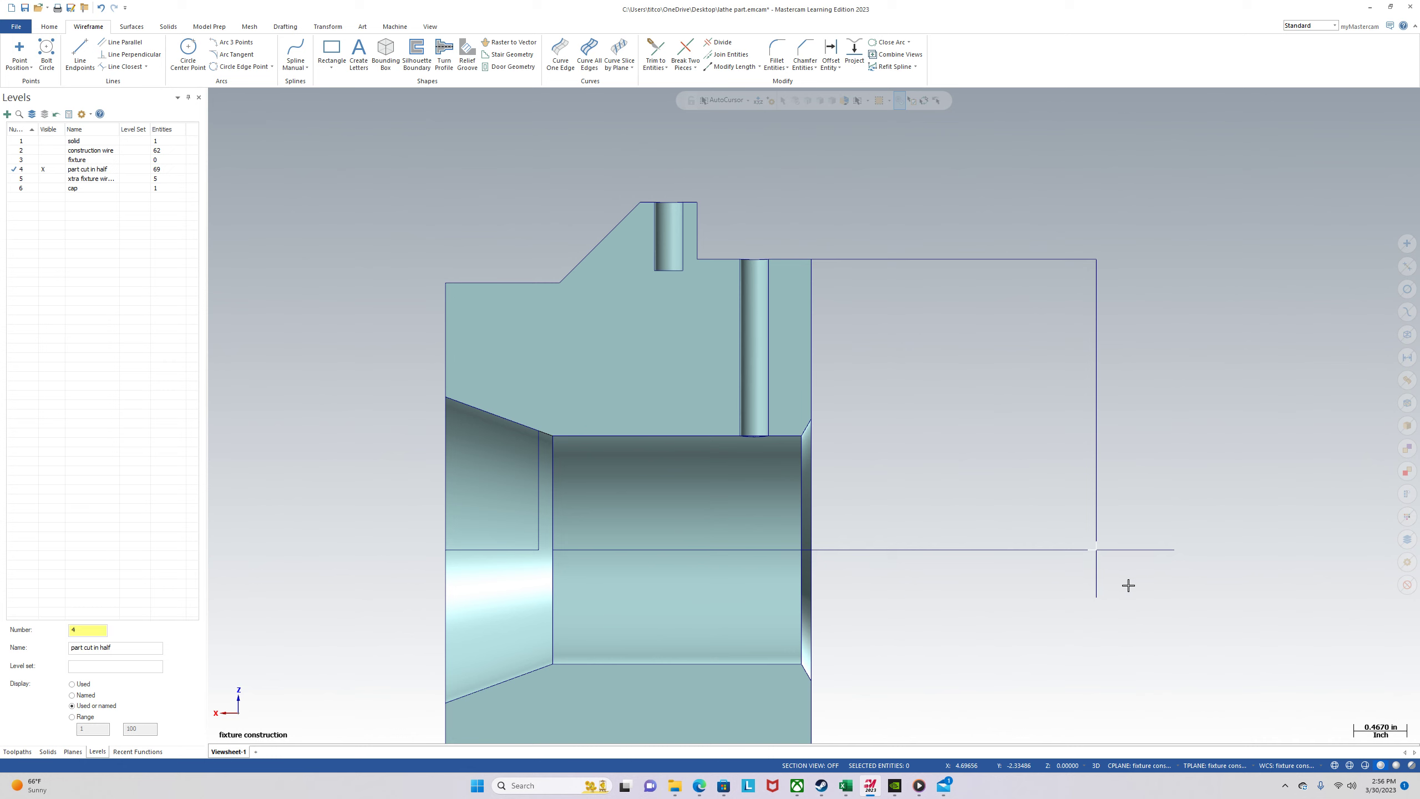
Delete the two overhanging line segments beyond the intersection to leave a clean corner.
left_click(1097, 575)
left_click(1149, 549)
key("Delete")
Start a solid Revolve and chain the profile along the upper bore edge, across the radial hole's mouth and up the chamfer.
mouse_move(763, 425)
middle_mouse_down()
mouse_move(777, 353)
mouse_move(799, 336)
mouse_move(773, 393)
middle_mouse_up()
right_click(899, 404)
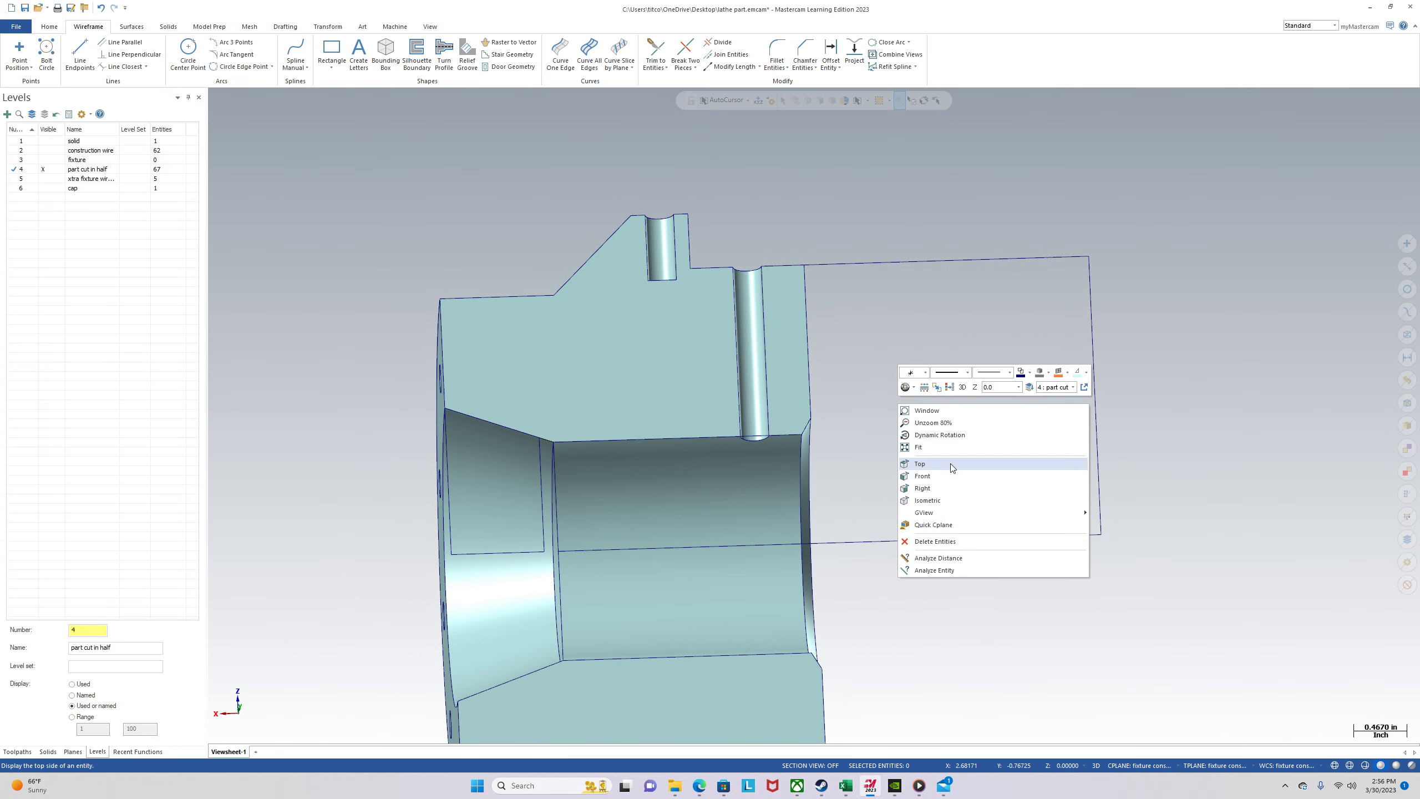
left_click(951, 462)
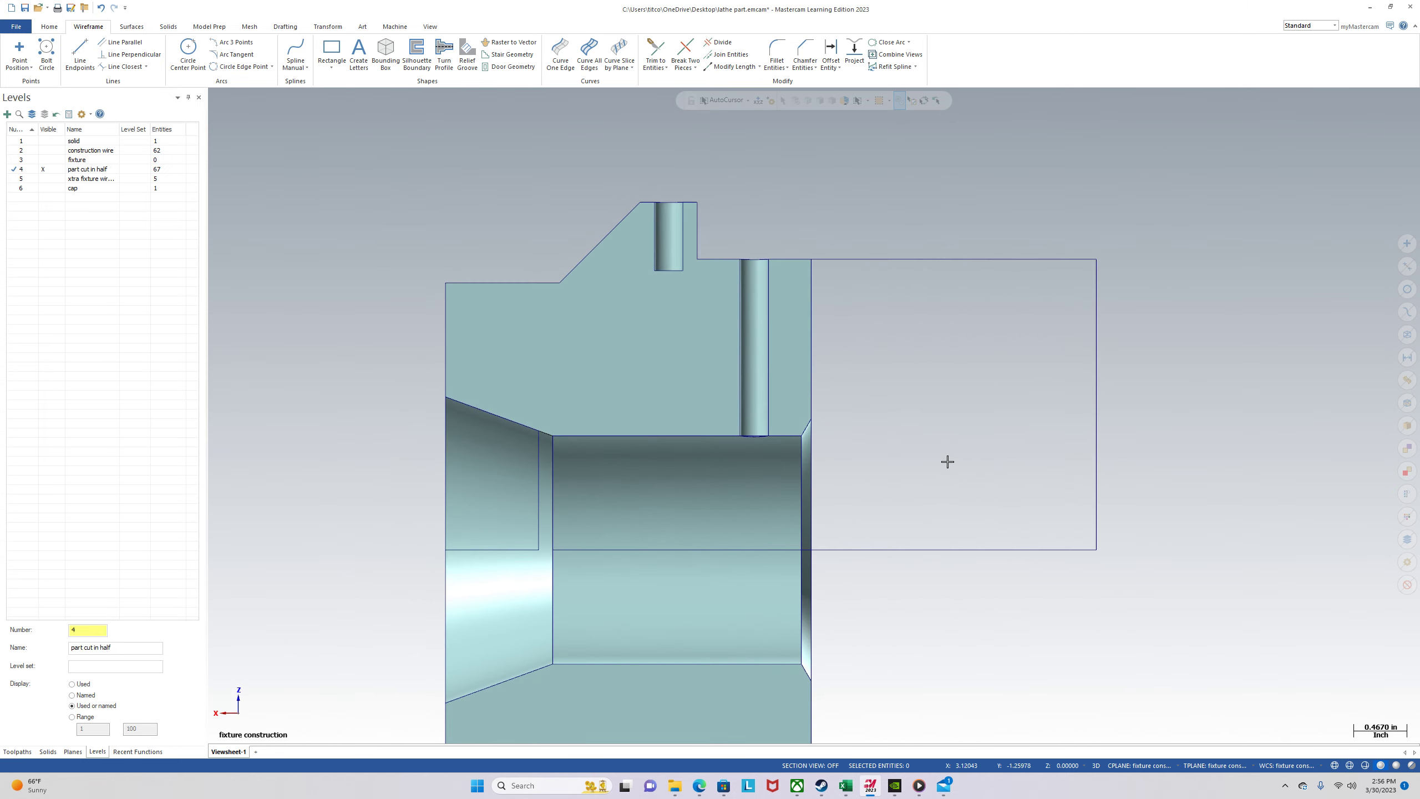
left_click(168, 27)
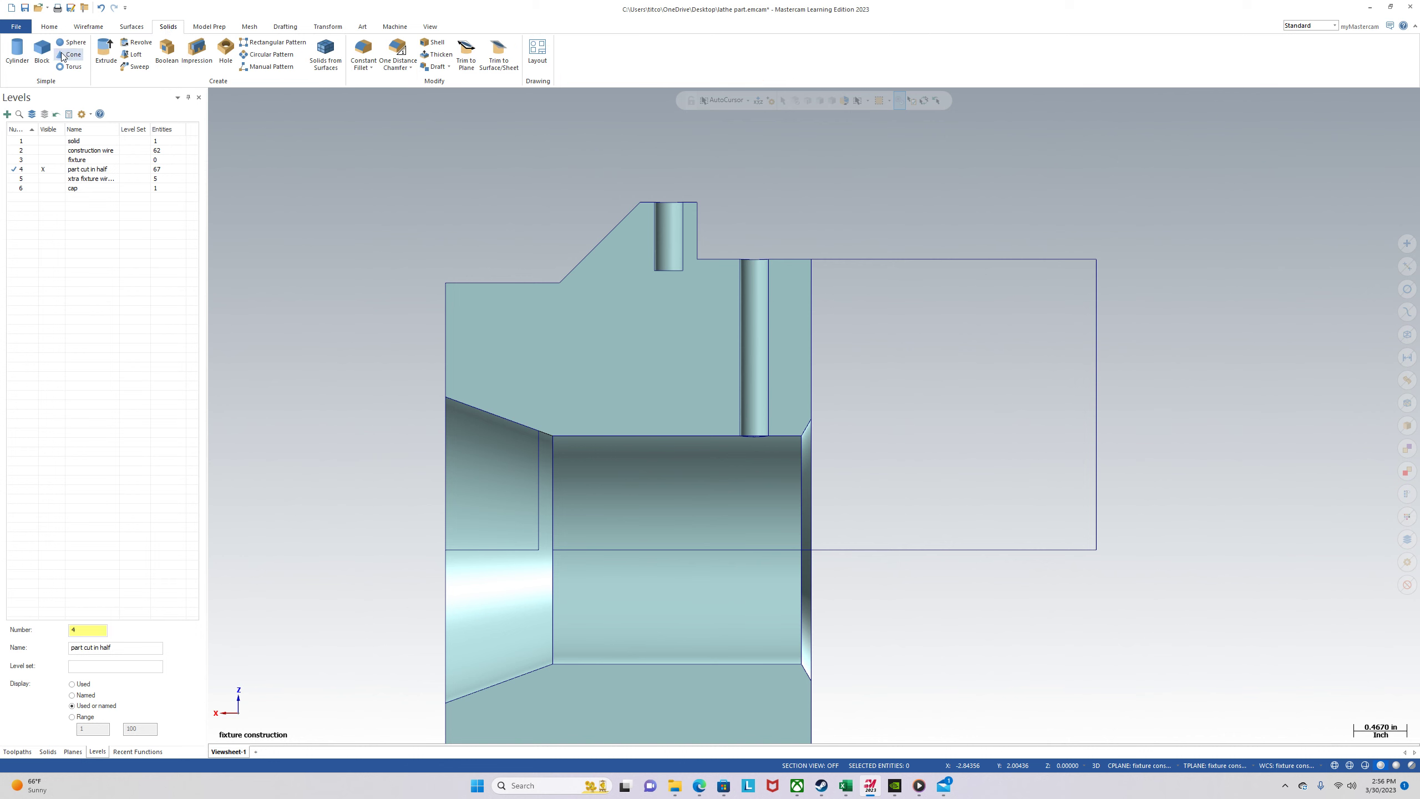
left_click(136, 43)
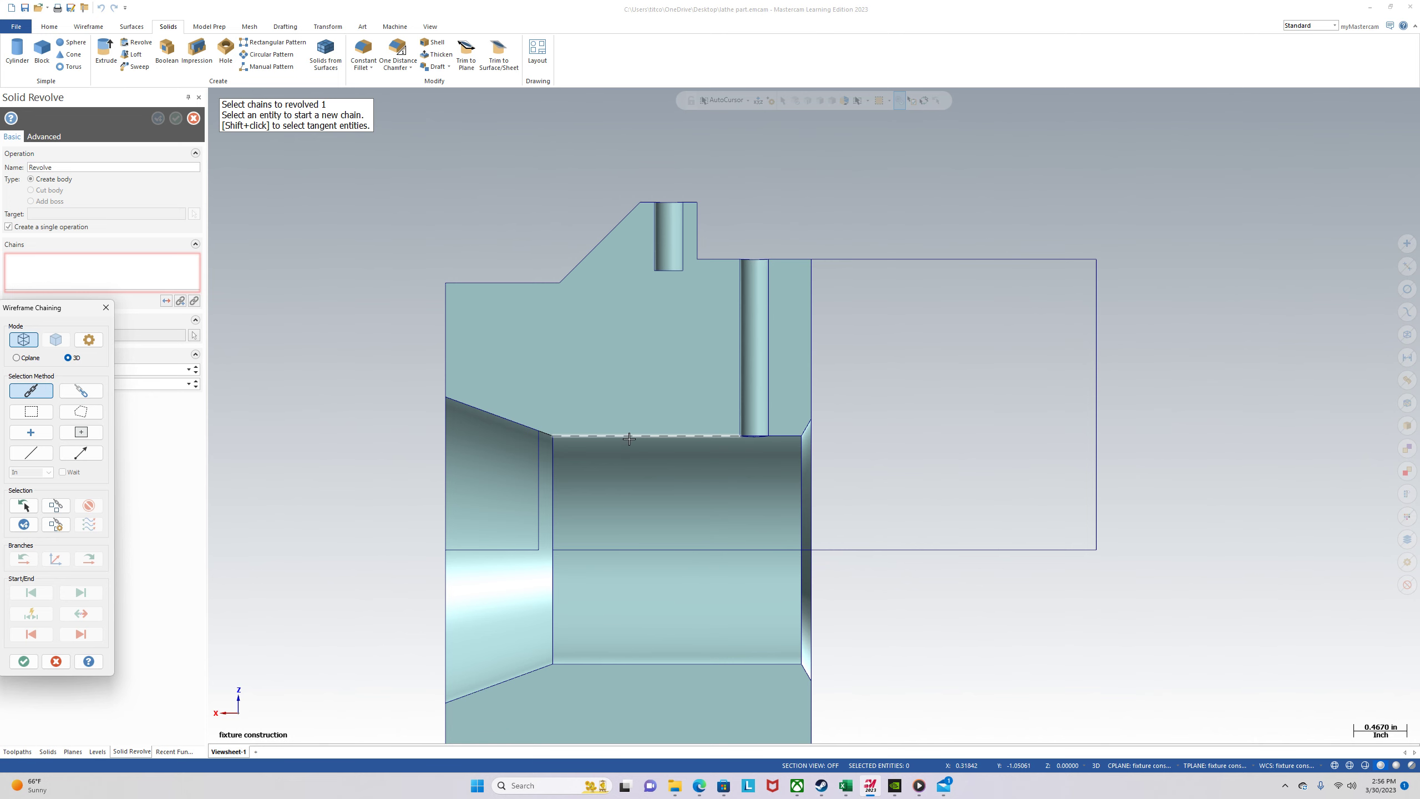
left_click(632, 437)
scroll(753, 437, "up", 3)
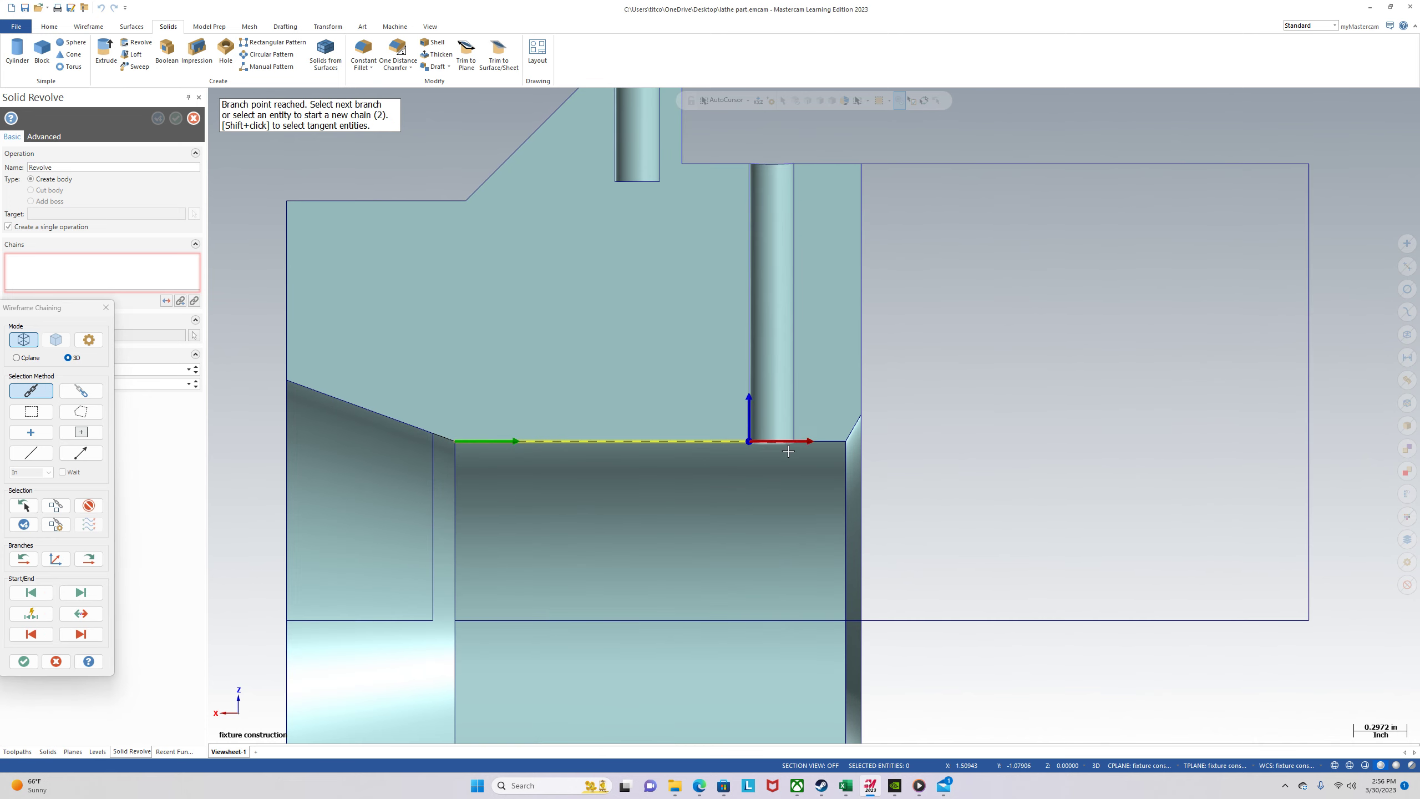
middle_click_drag(752, 437, 852, 395)
scroll(851, 394, "up", 5)
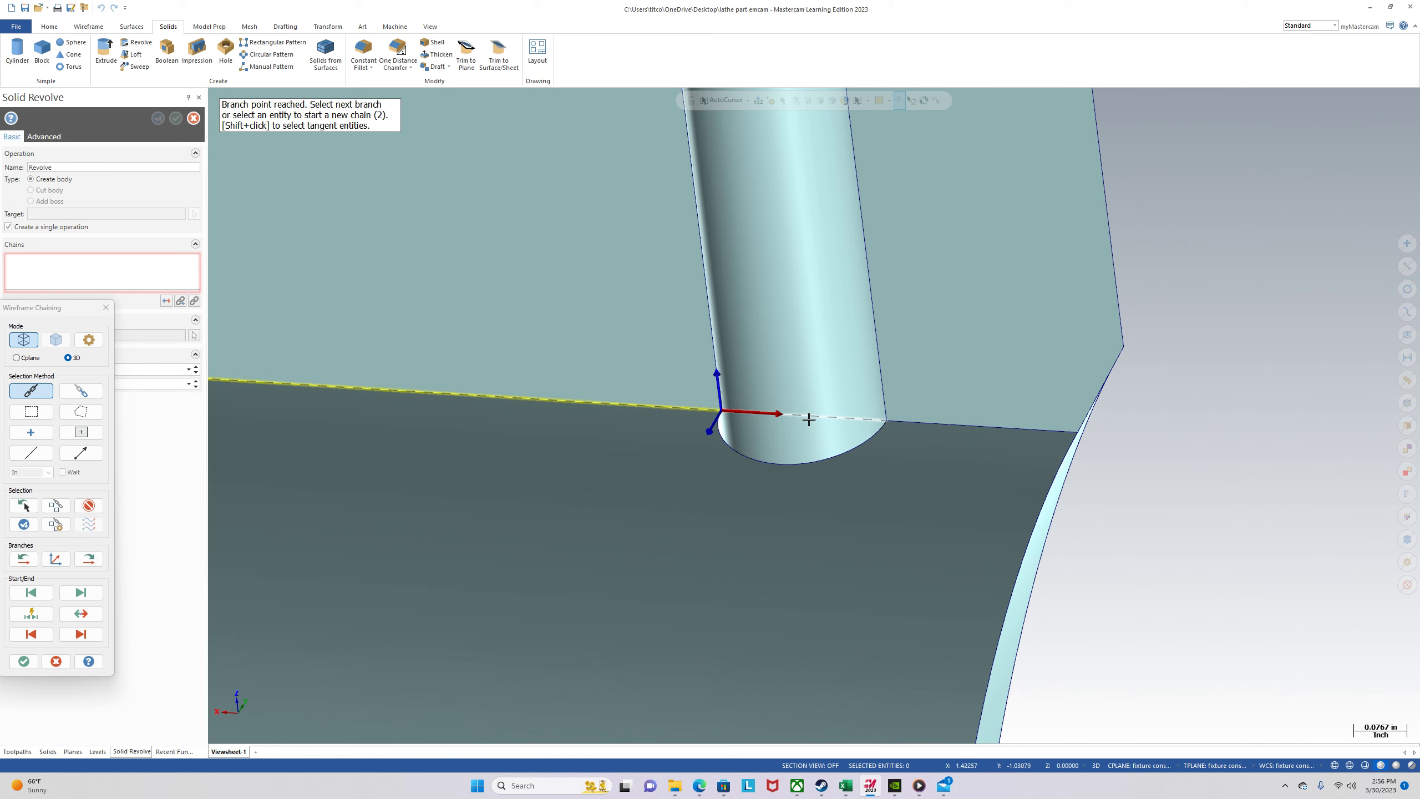
left_click(975, 427)
middle_click_drag(990, 429, 970, 340)
scroll(874, 335, "up", 4)
left_click(880, 345)
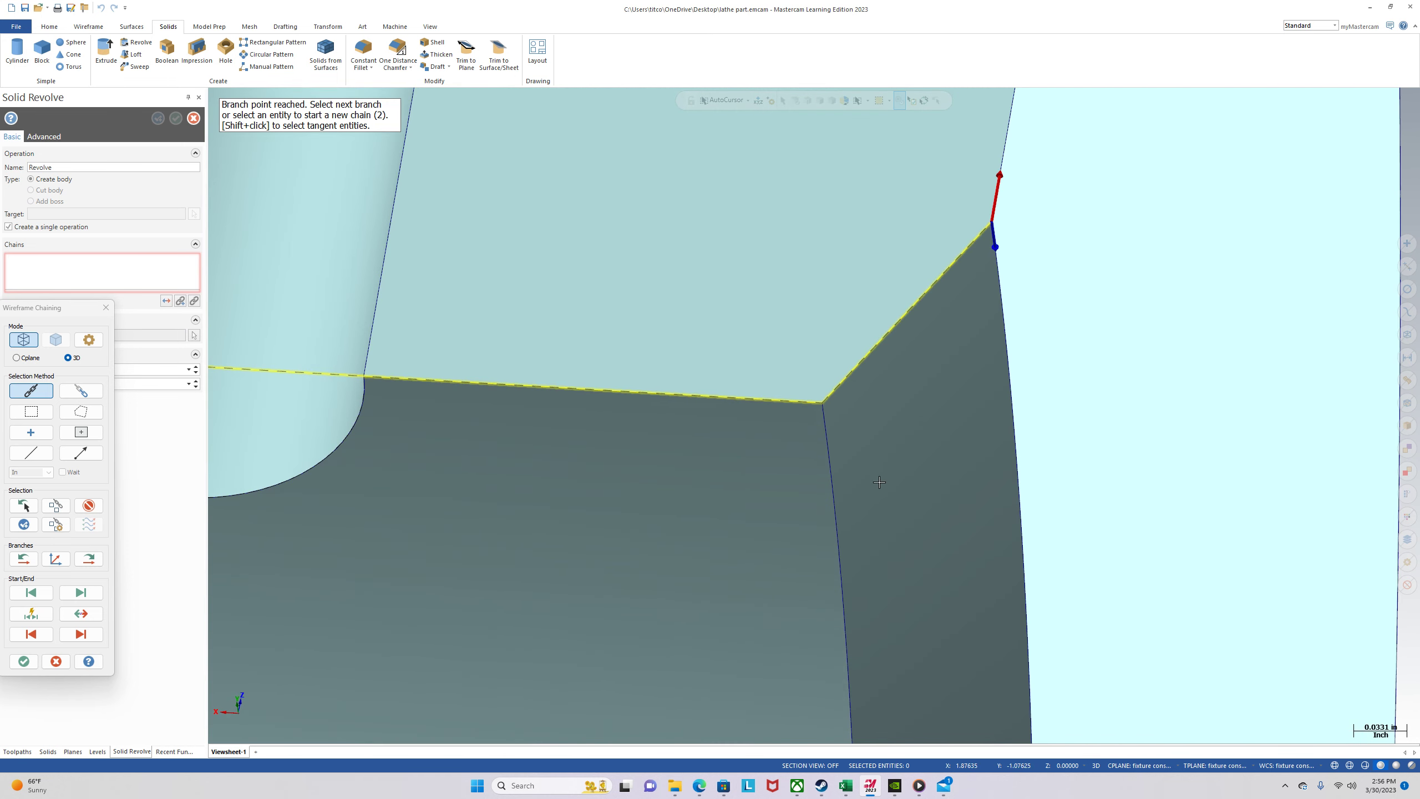
Complete the chain up the end face, around the outer lines, back along the centreline and up the taper junction line.
scroll(862, 519, "down", 2)
left_click(969, 246)
scroll(809, 597, "down", 4)
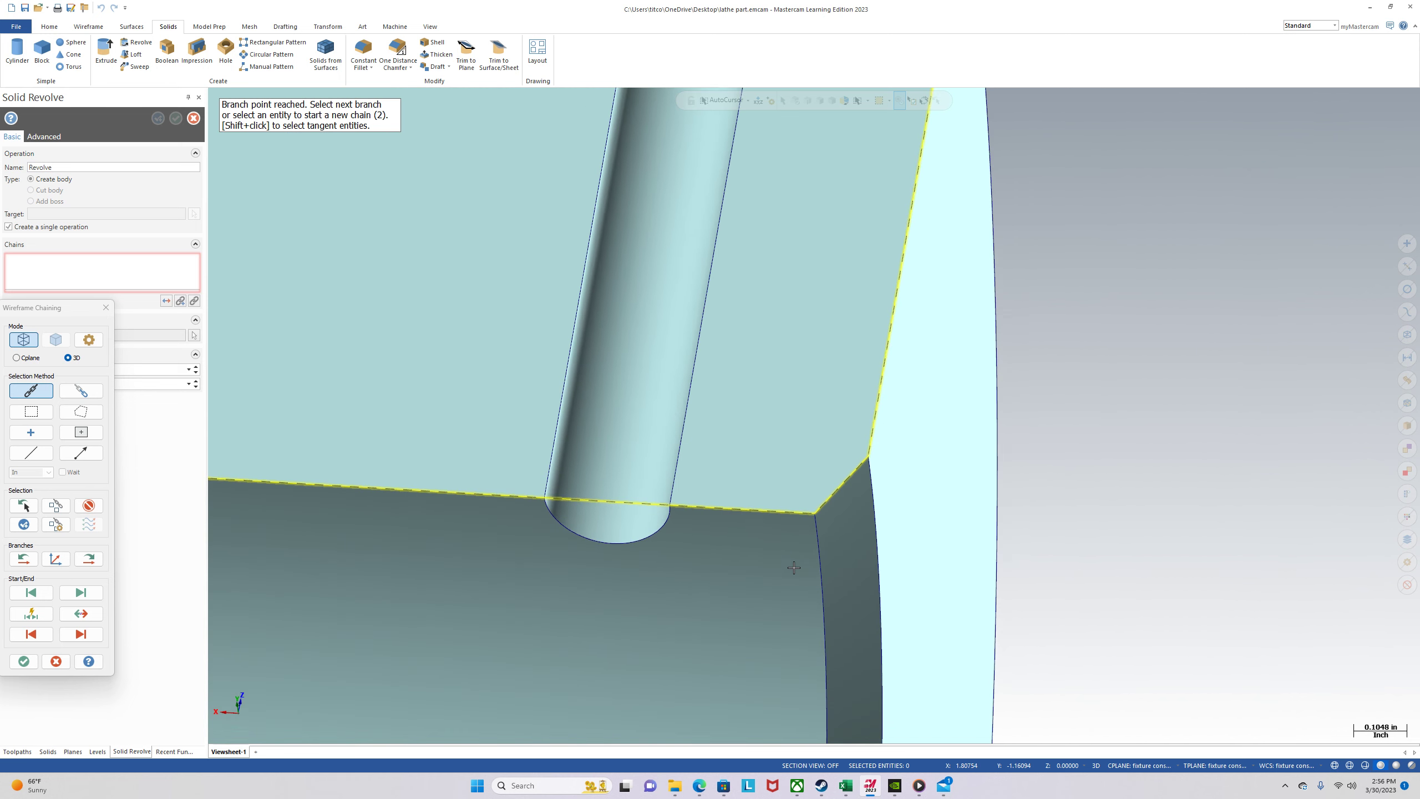
scroll(809, 562, "down", 2)
left_click(962, 320)
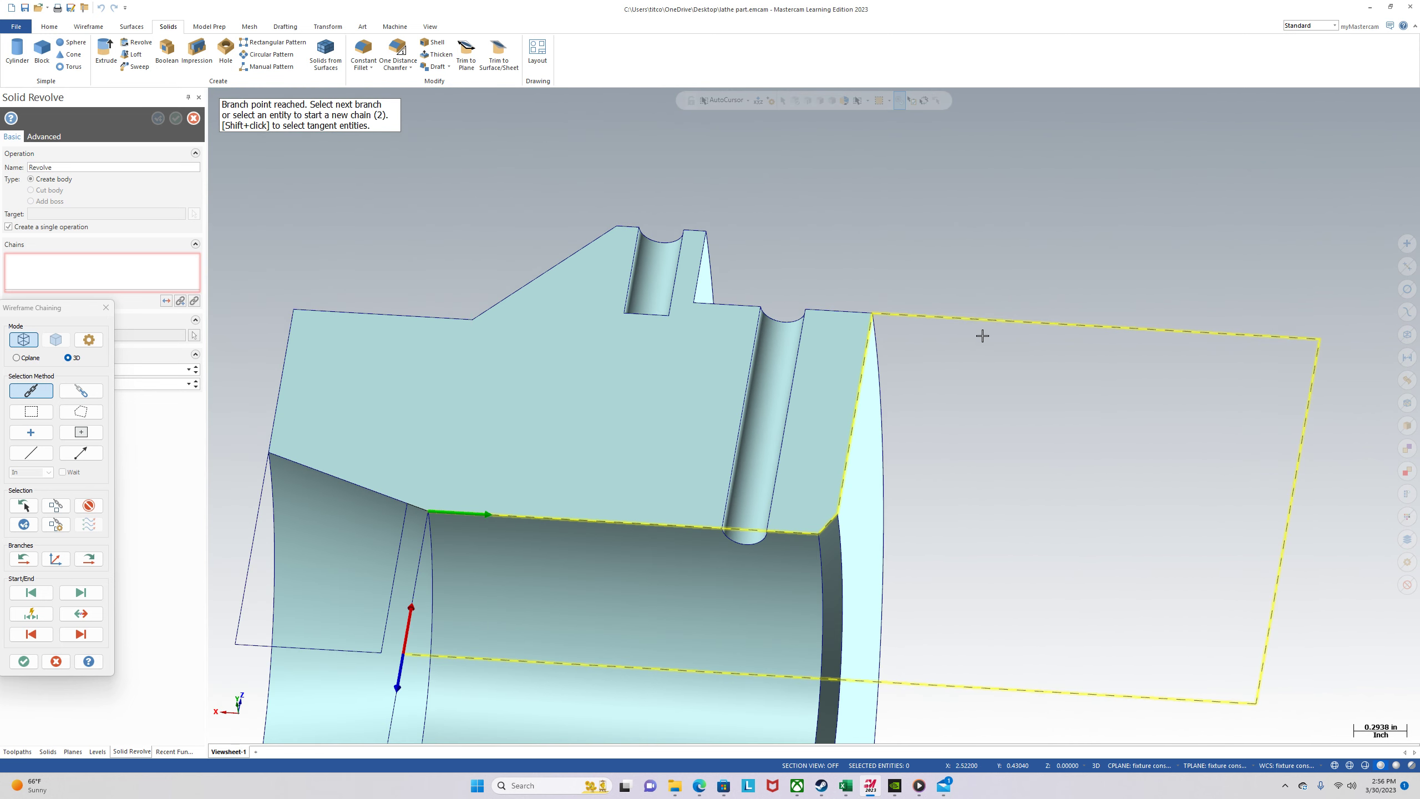
scroll(357, 648, "up", 3)
left_click(457, 582)
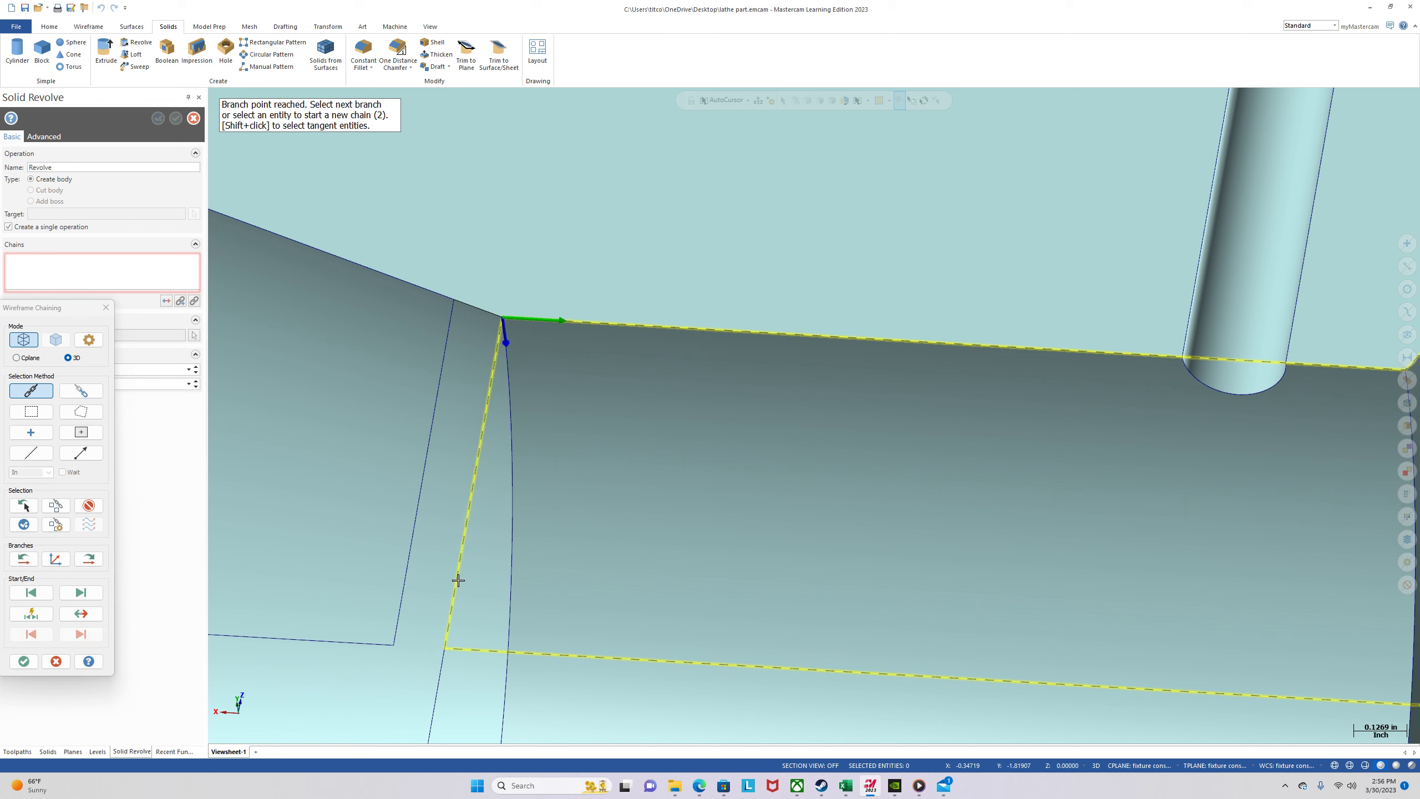
left_click(23, 661)
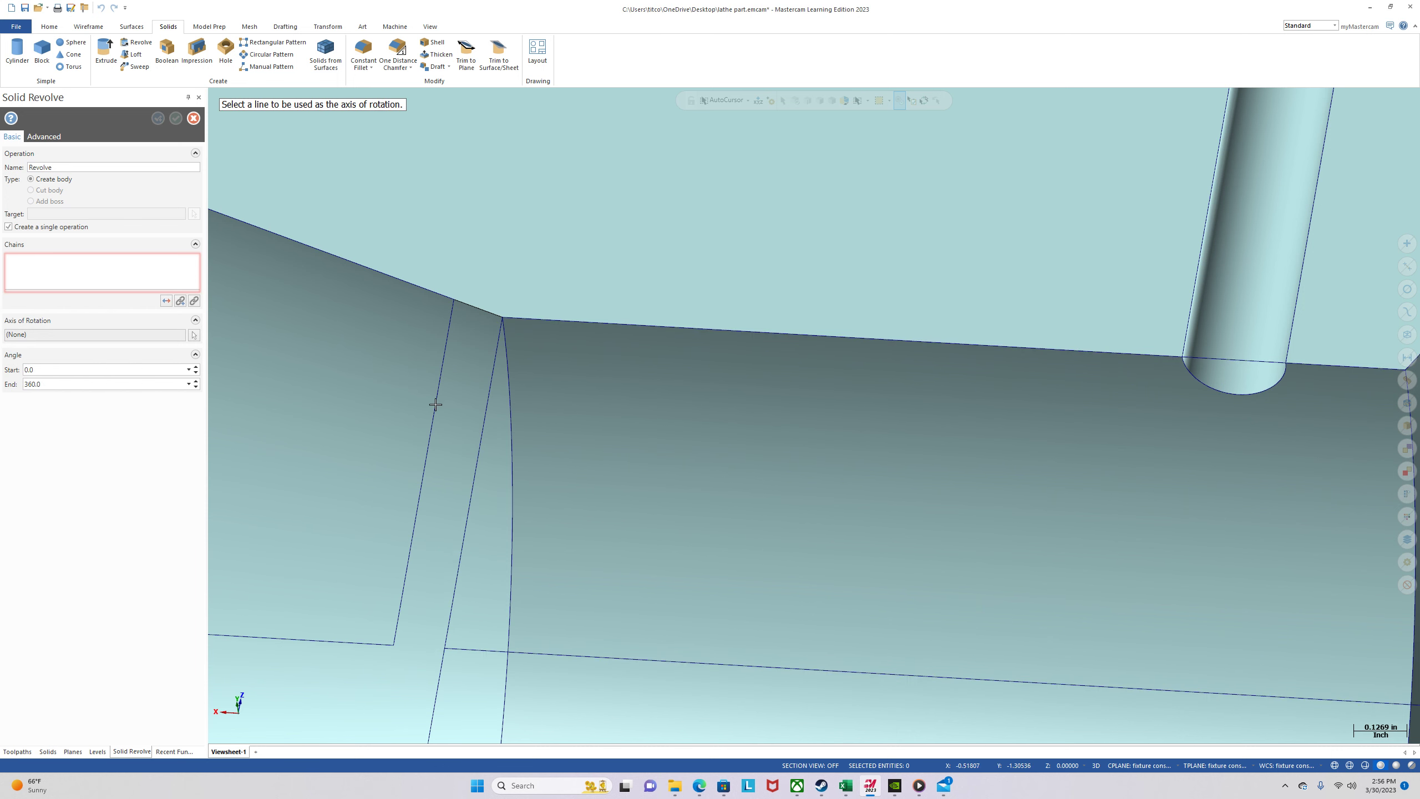
Revolve the chained plug profile 360 degrees about the centreline segment beyond the end face, creating a new body.
scroll(436, 405, "down", 3)
left_click(1179, 544)
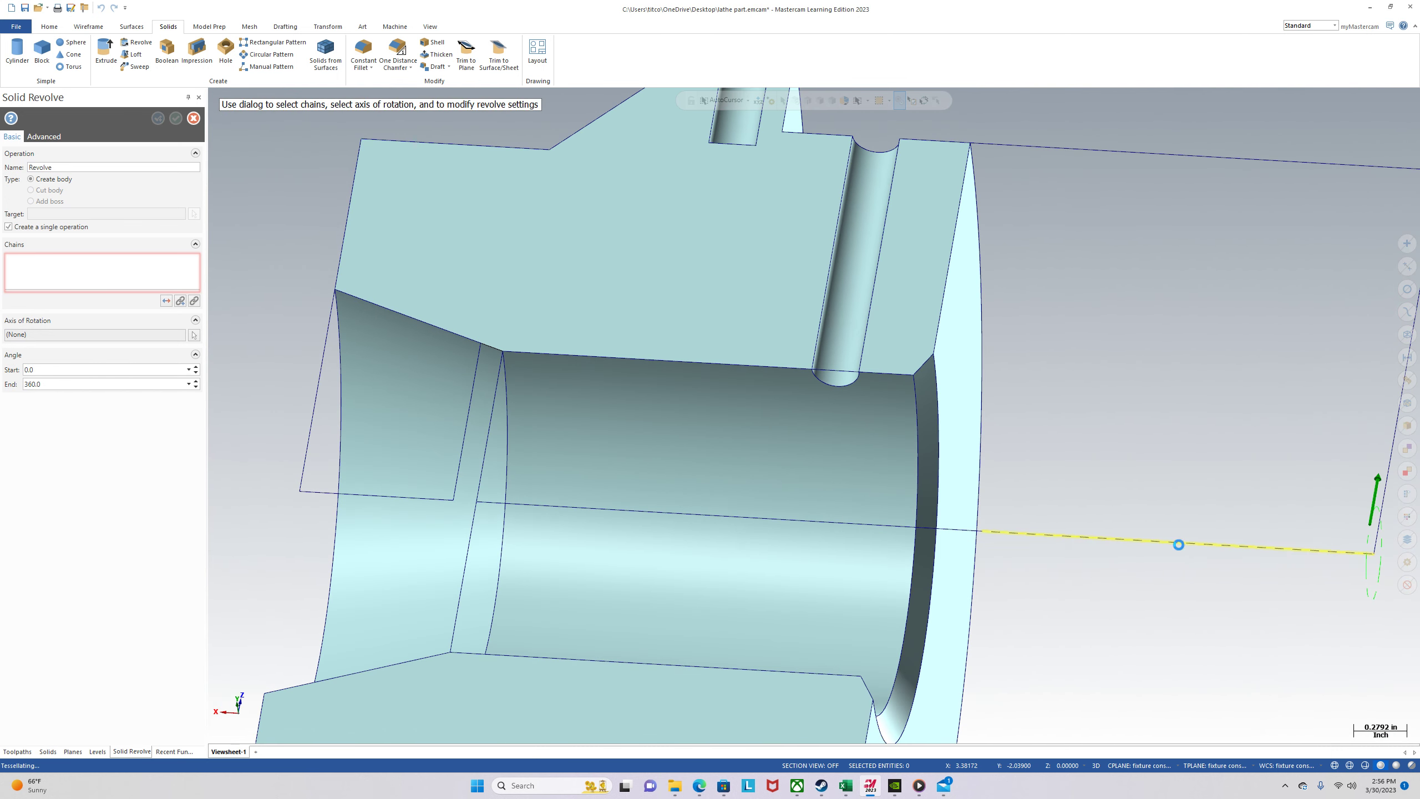
middle_click_drag(539, 466, 657, 467)
scroll(679, 318, "down", 3)
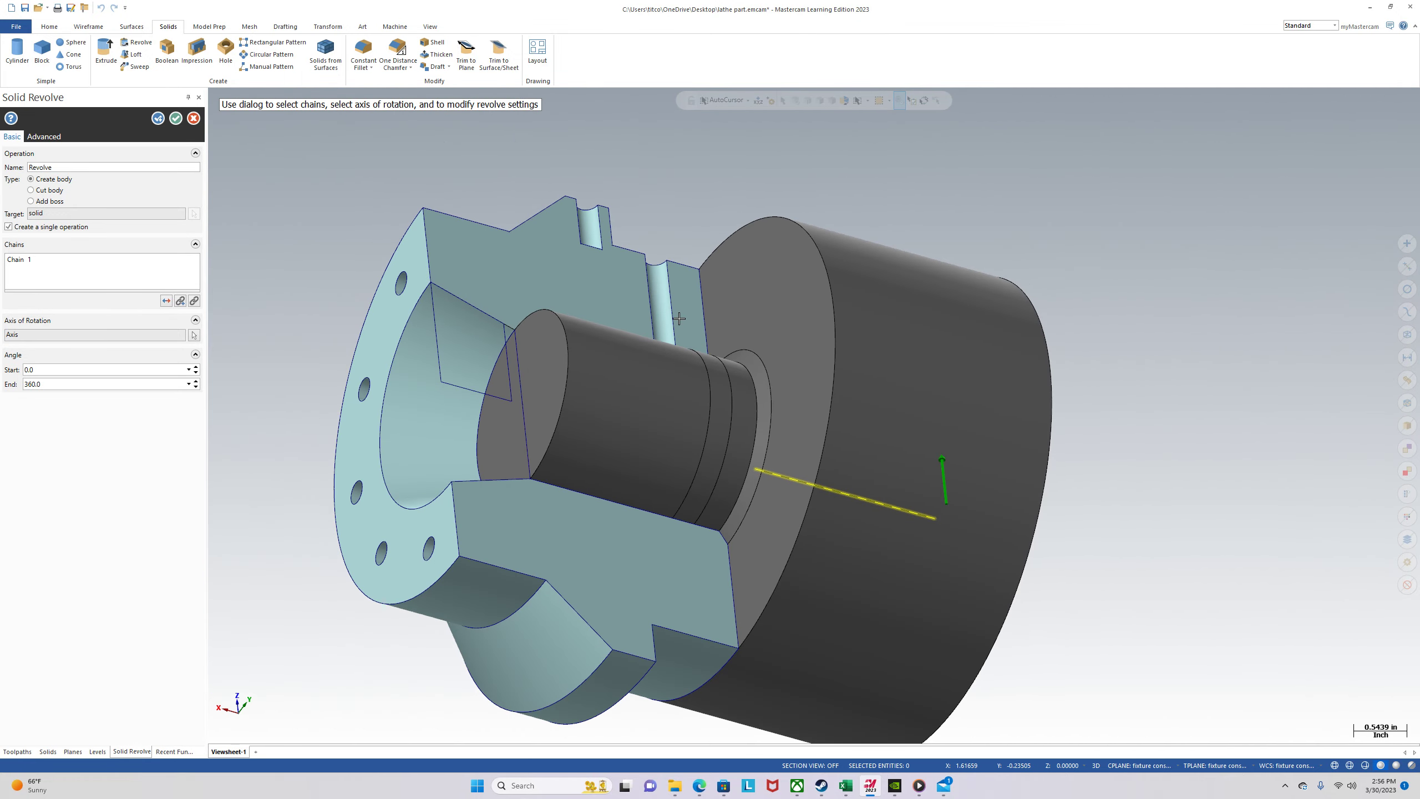
scroll(679, 319, "down", 3)
mouse_move(617, 350)
middle_mouse_down()
mouse_move(665, 344)
mouse_move(627, 355)
middle_mouse_up()
middle_click_drag(756, 464, 712, 654)
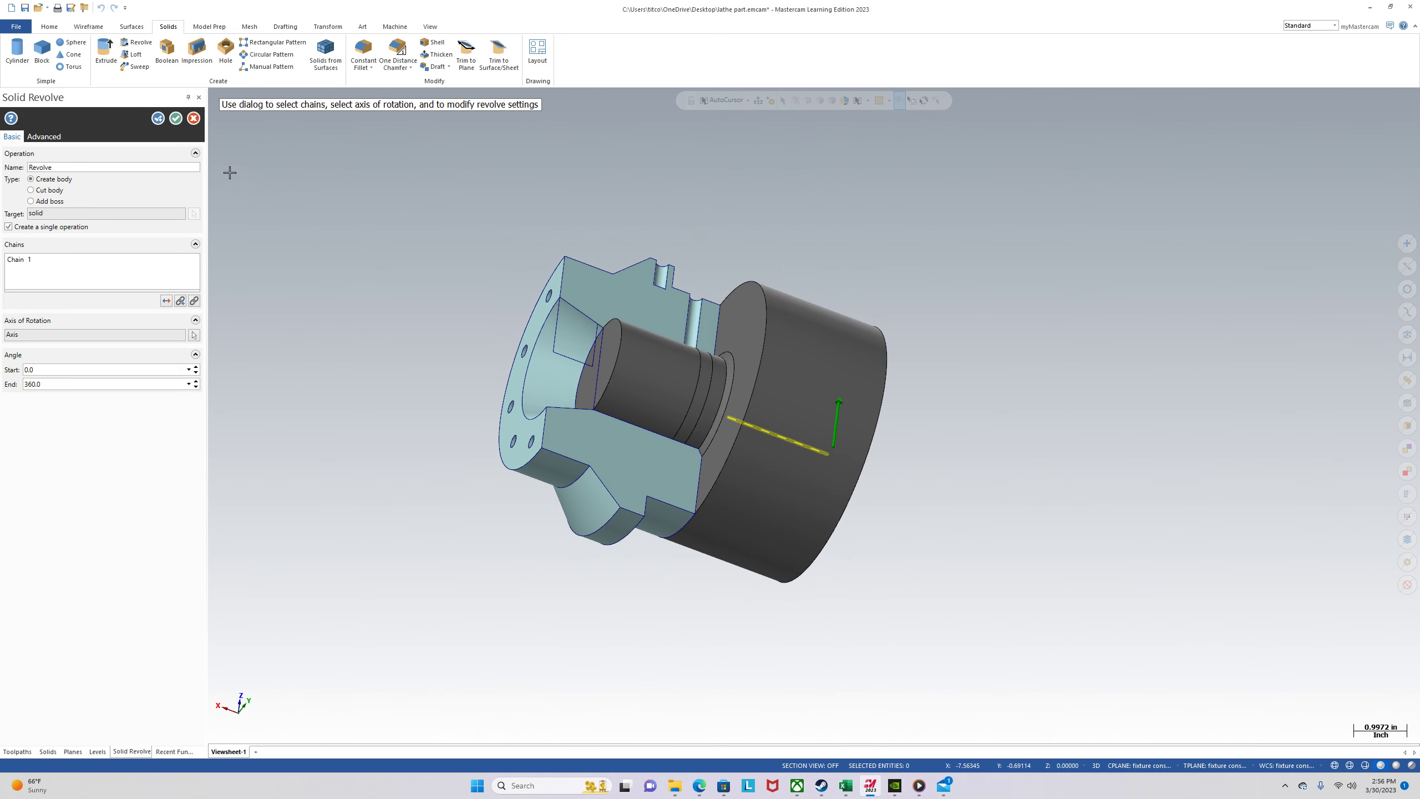
left_click(175, 119)
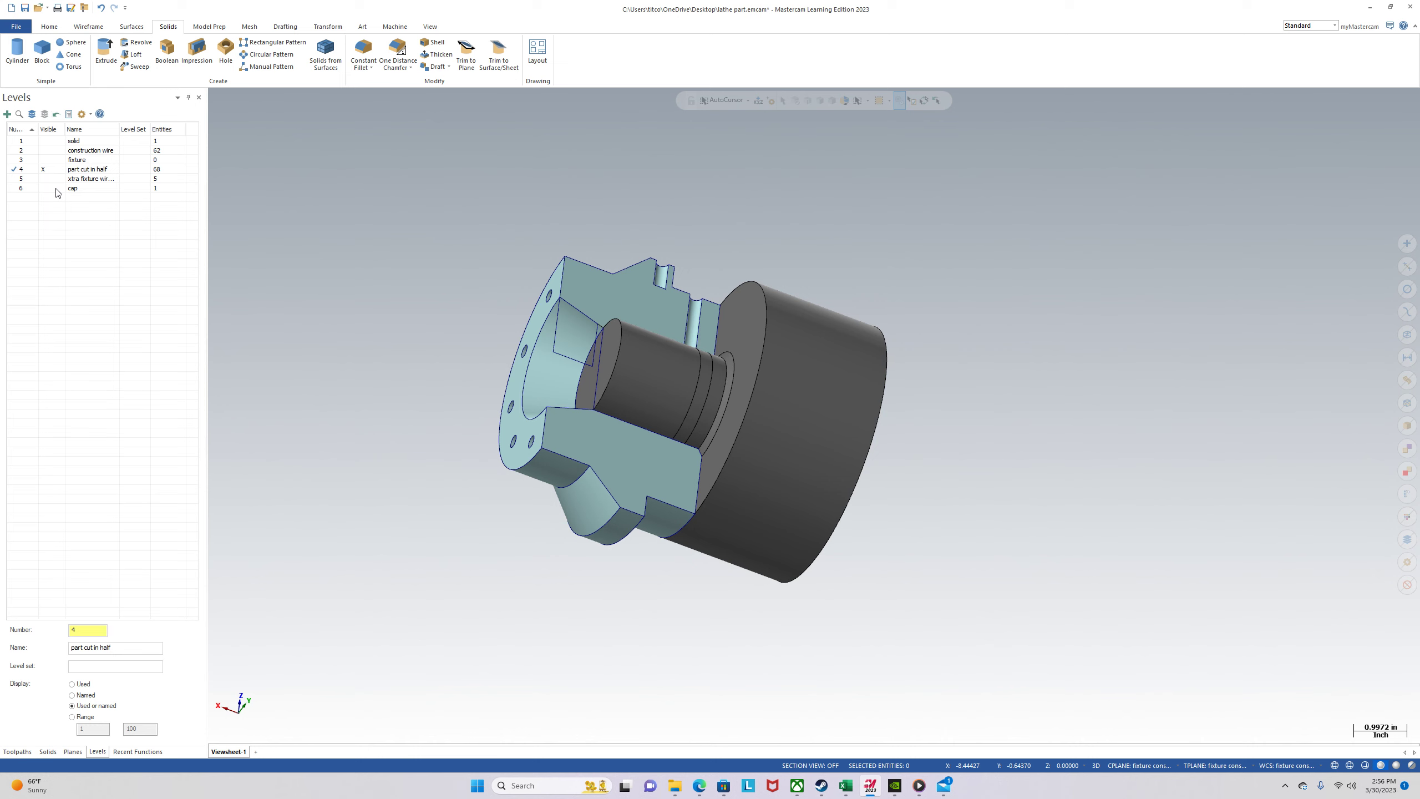
Move the revolved plug solid to level 3, fixture.
left_click(822, 414)
right_click(1001, 445)
left_click(1132, 431)
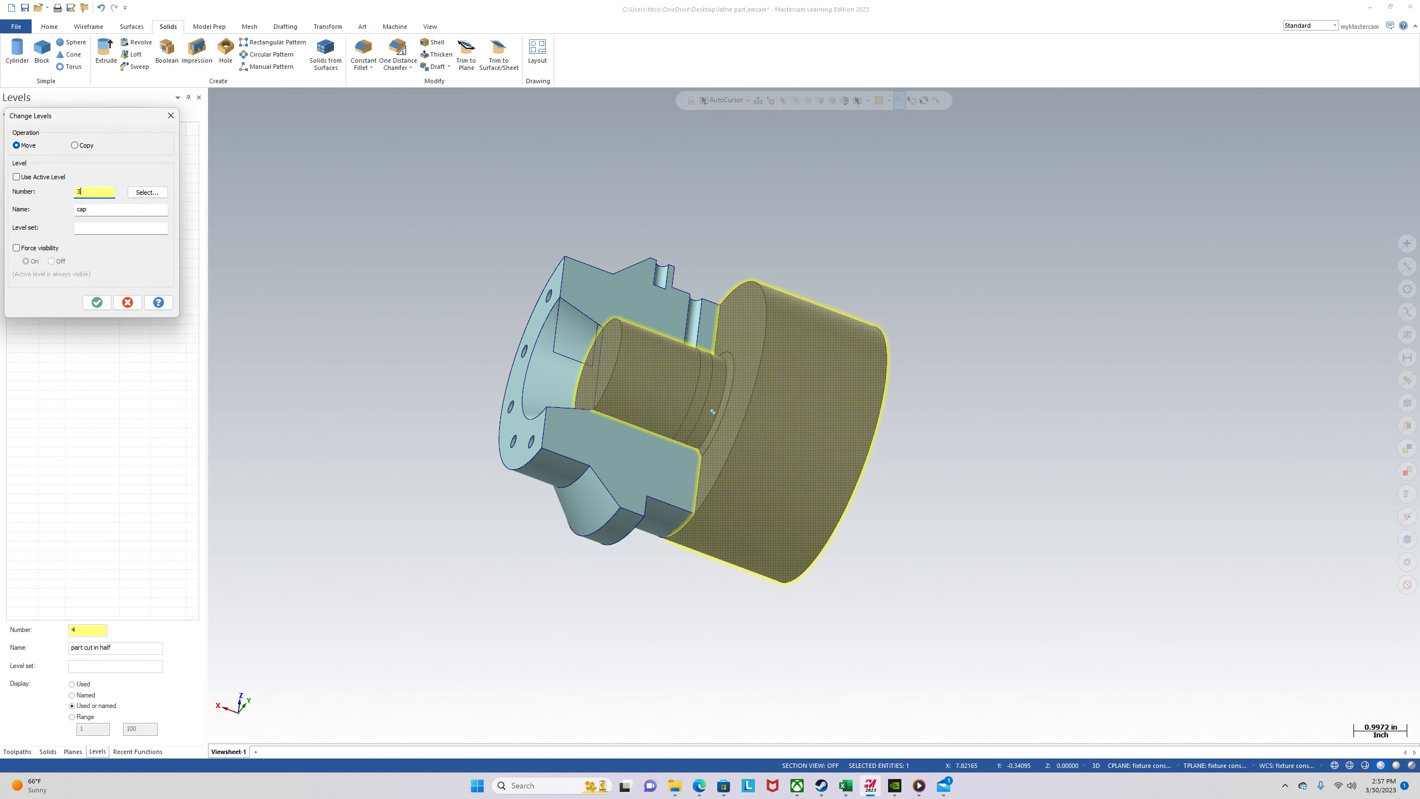
type("3")
key("Tab")
left_click(97, 302)
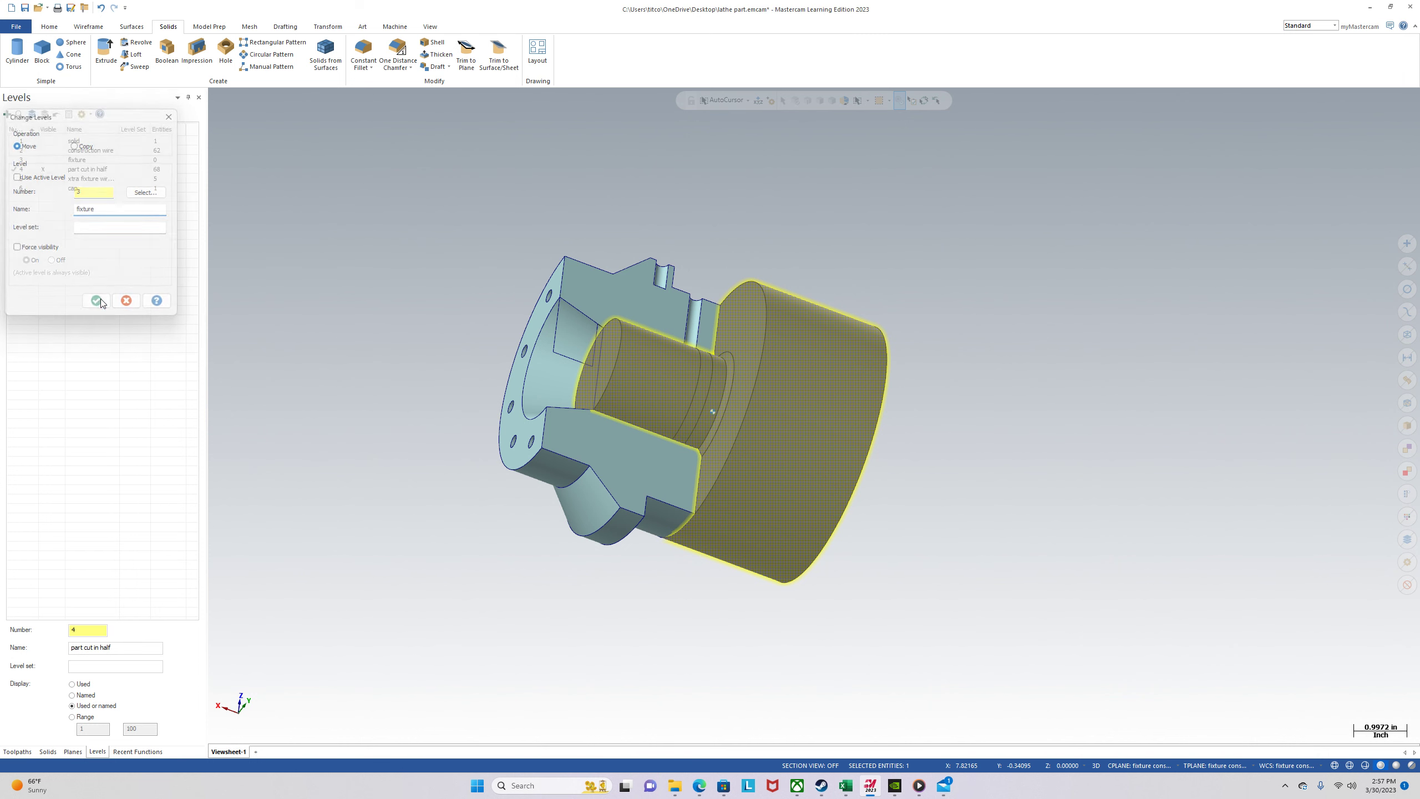
Make the fixture level active, then hide the part cut in half level and show the cap level.
left_click(32, 160)
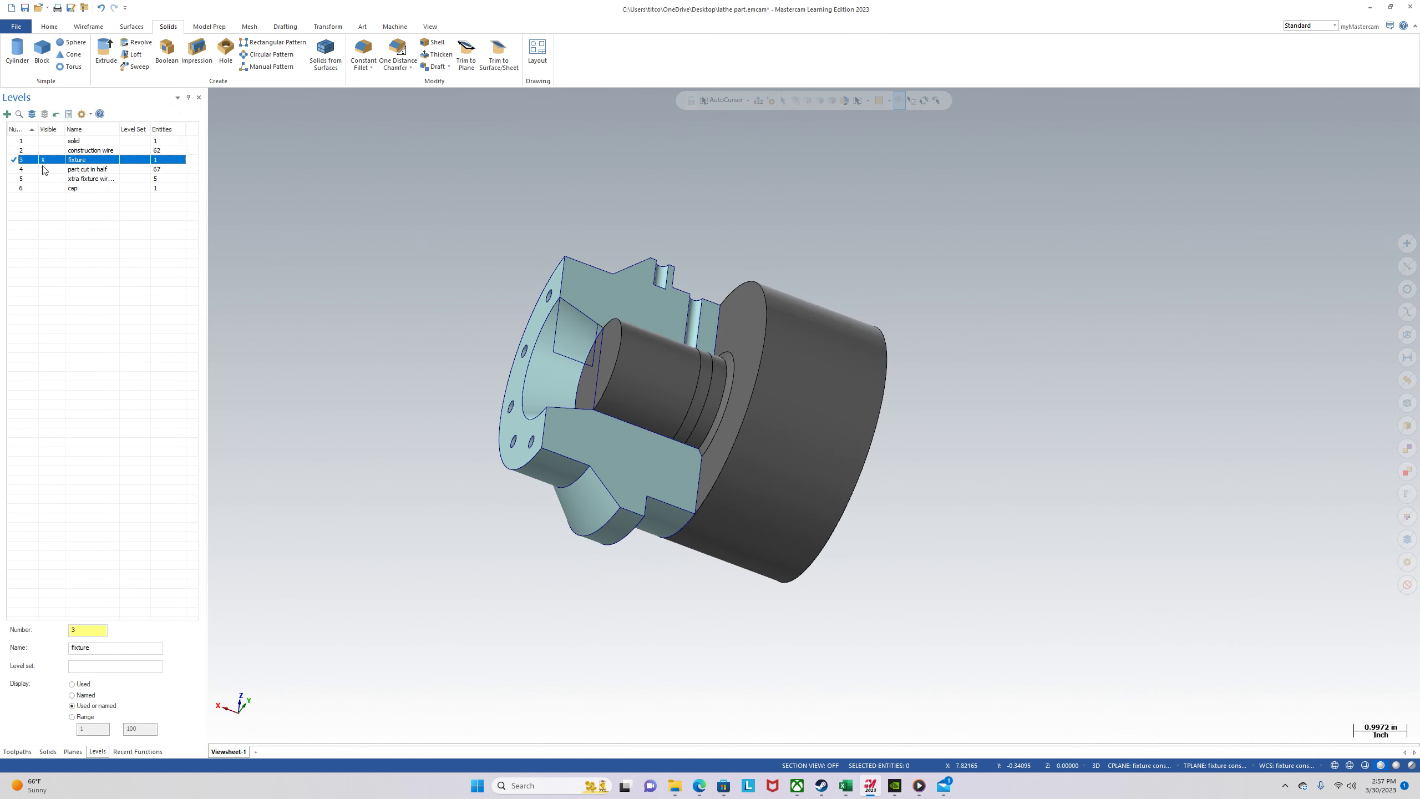
left_click(45, 170)
left_click(44, 188)
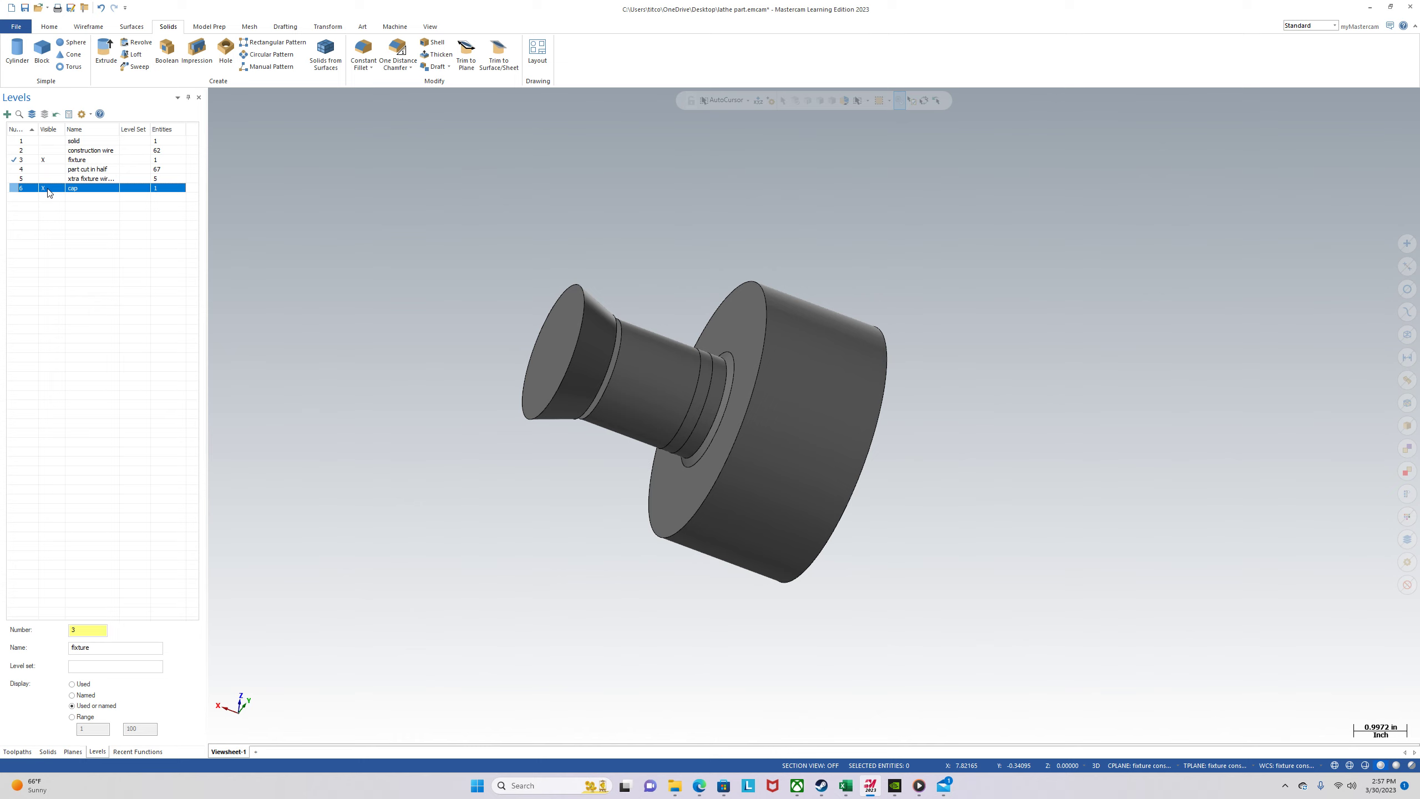
left_click(30, 189)
Set the build top plane as the graphics view, WCS, construction plane and tool plane.
left_click(72, 752)
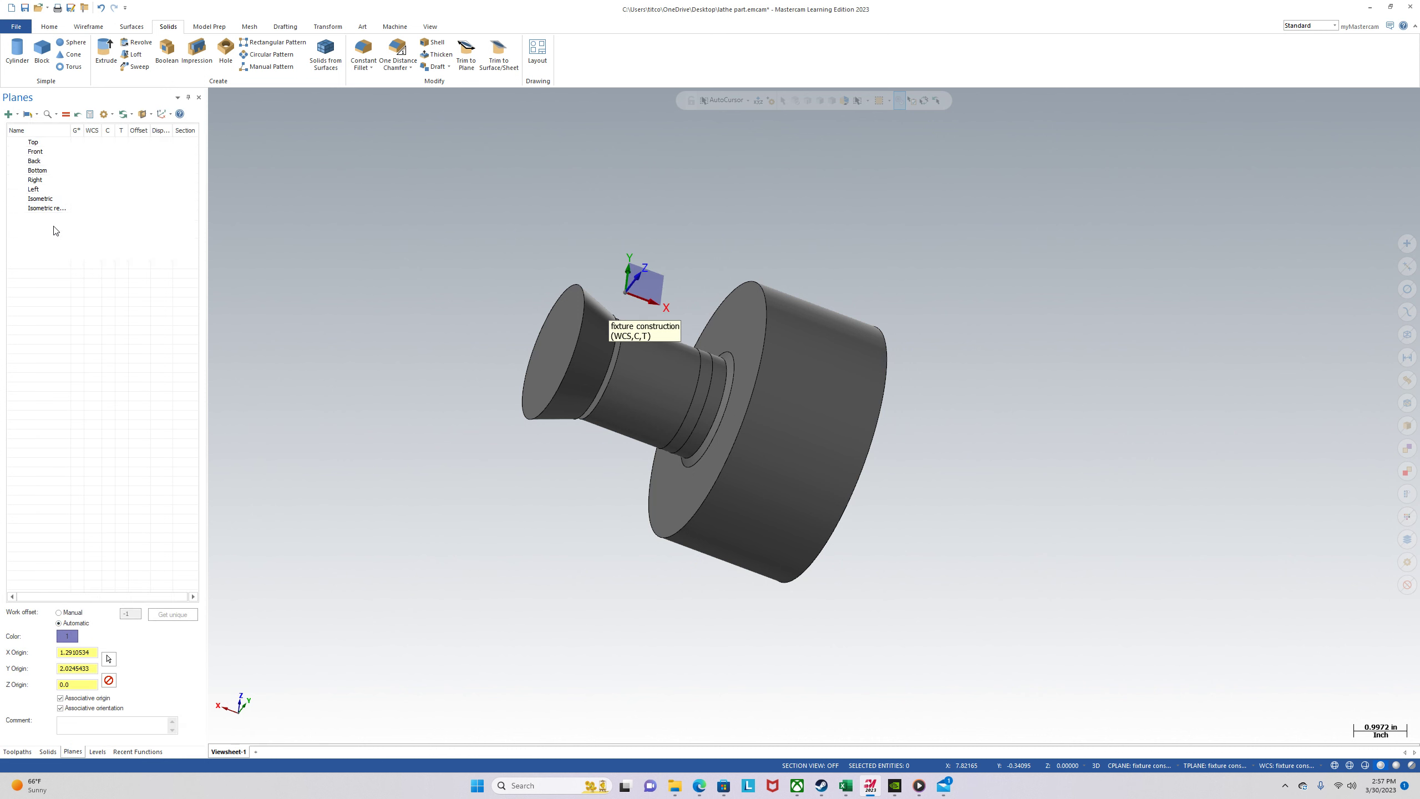
left_click(86, 229)
left_click(80, 227)
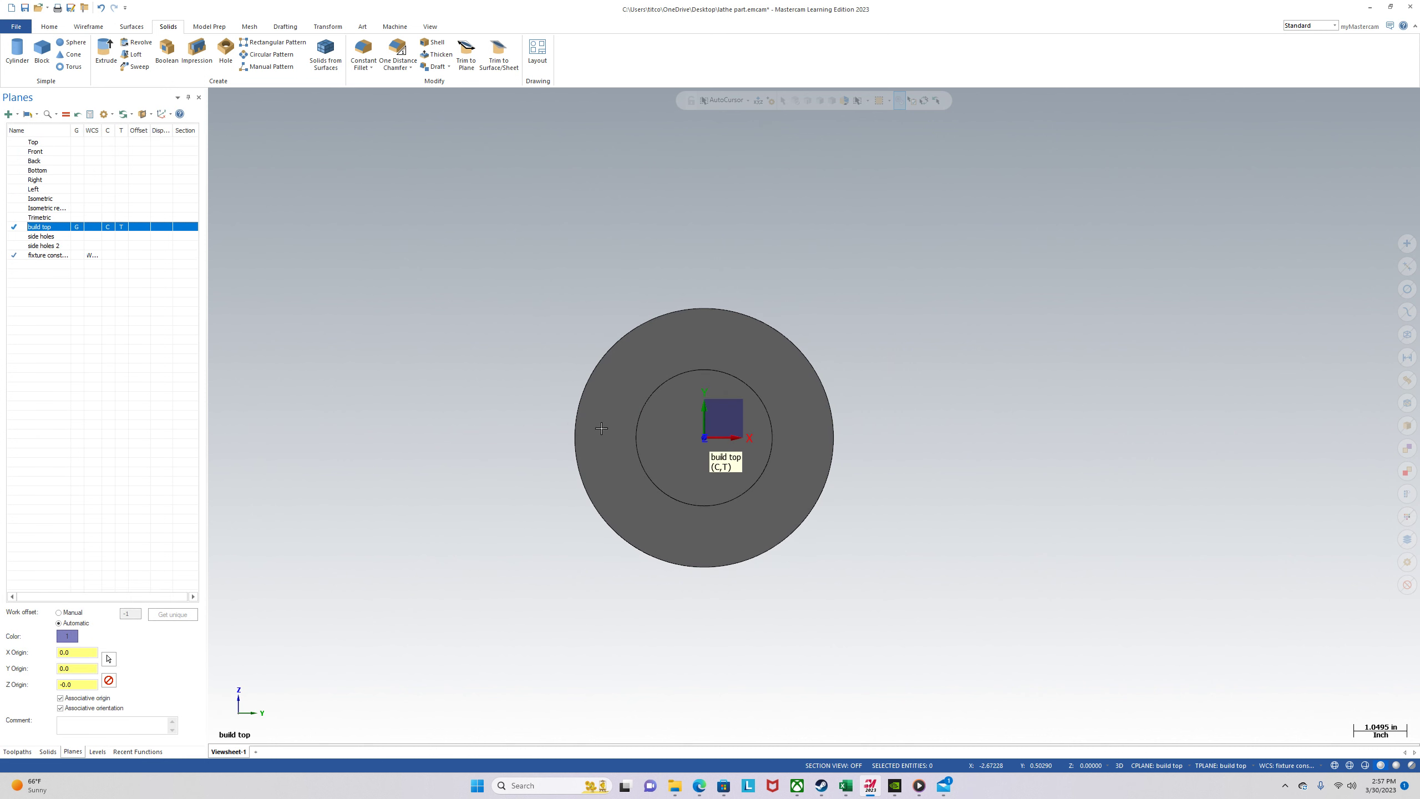
middle_click_drag(897, 521, 1006, 535)
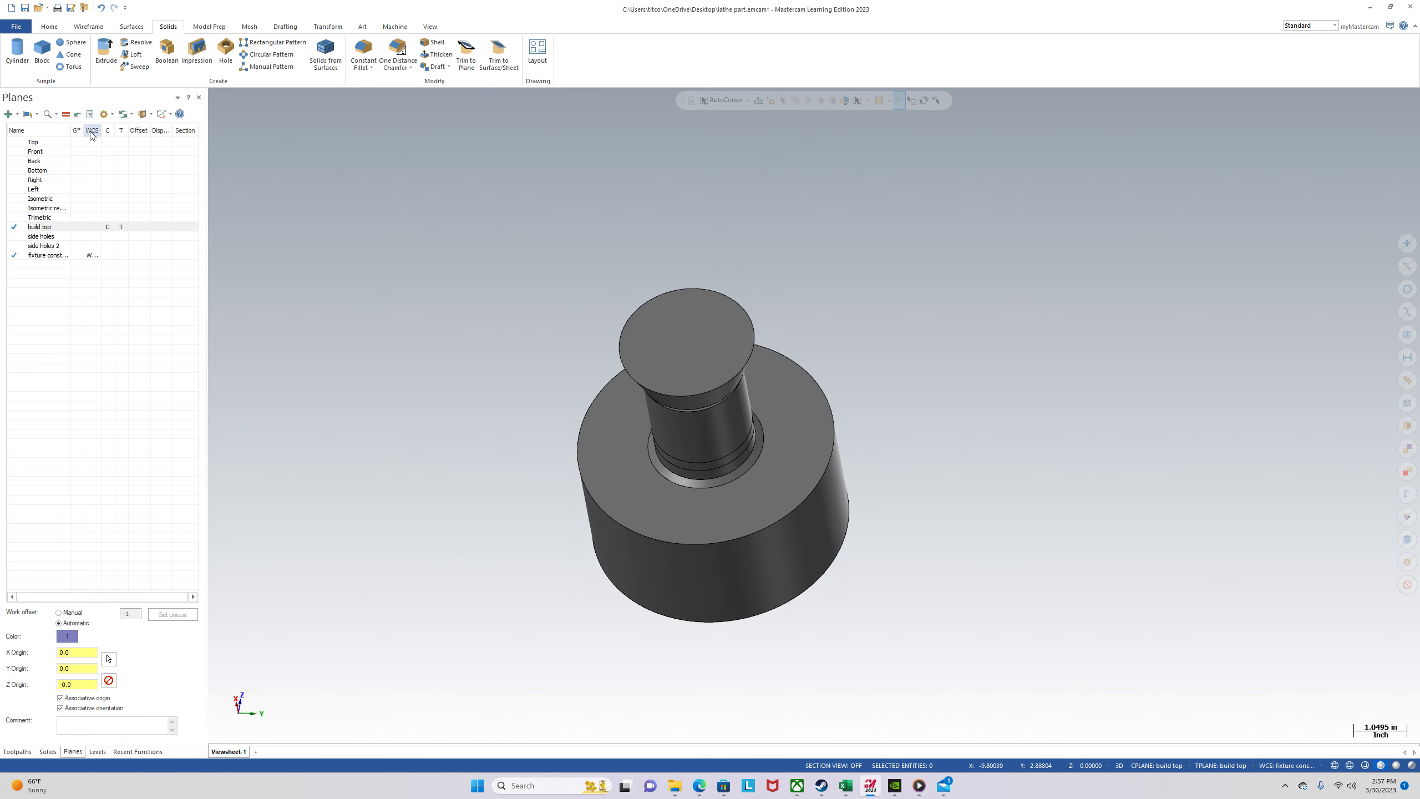
left_click(78, 227)
scroll(794, 451, "up", 4)
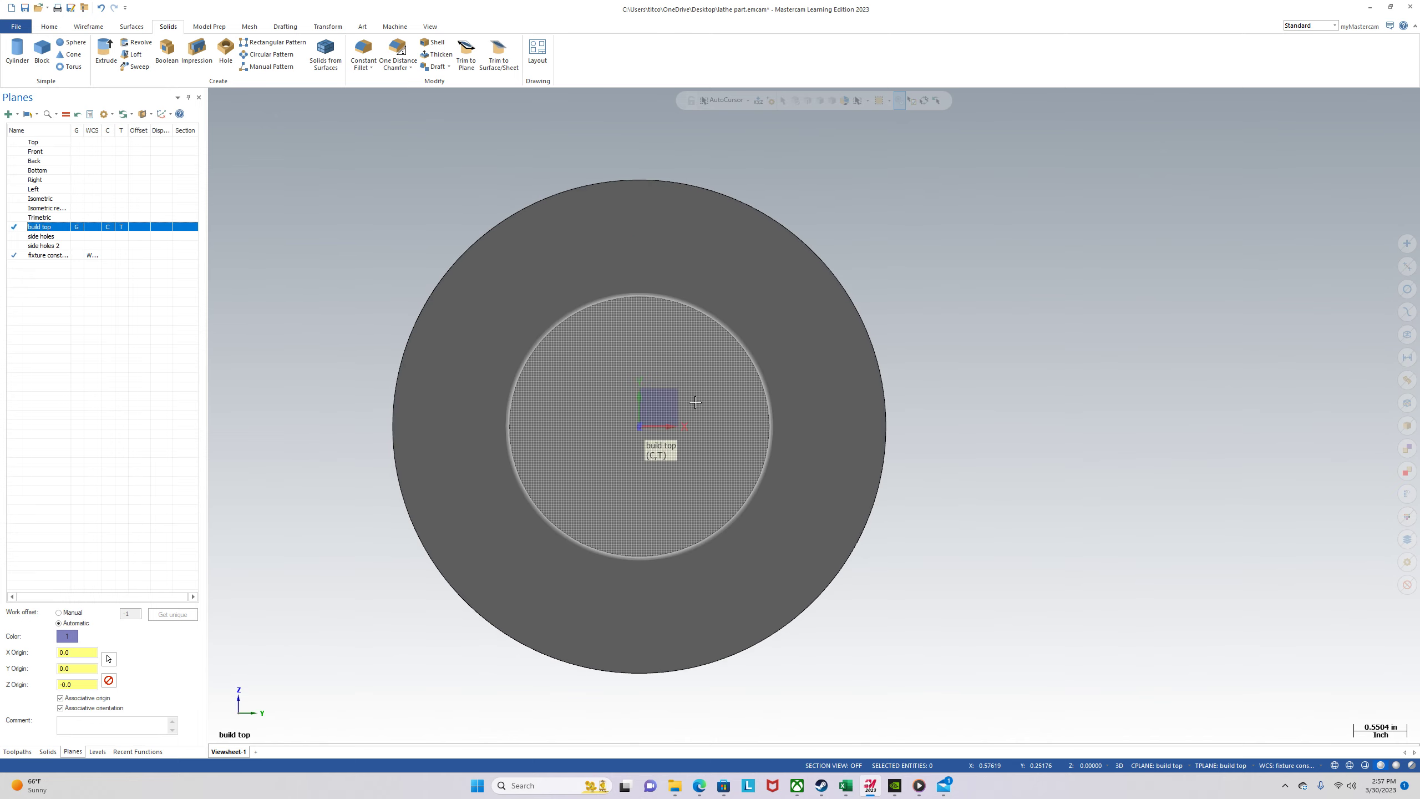
middle_click_drag(695, 402, 654, 313)
left_click(56, 227)
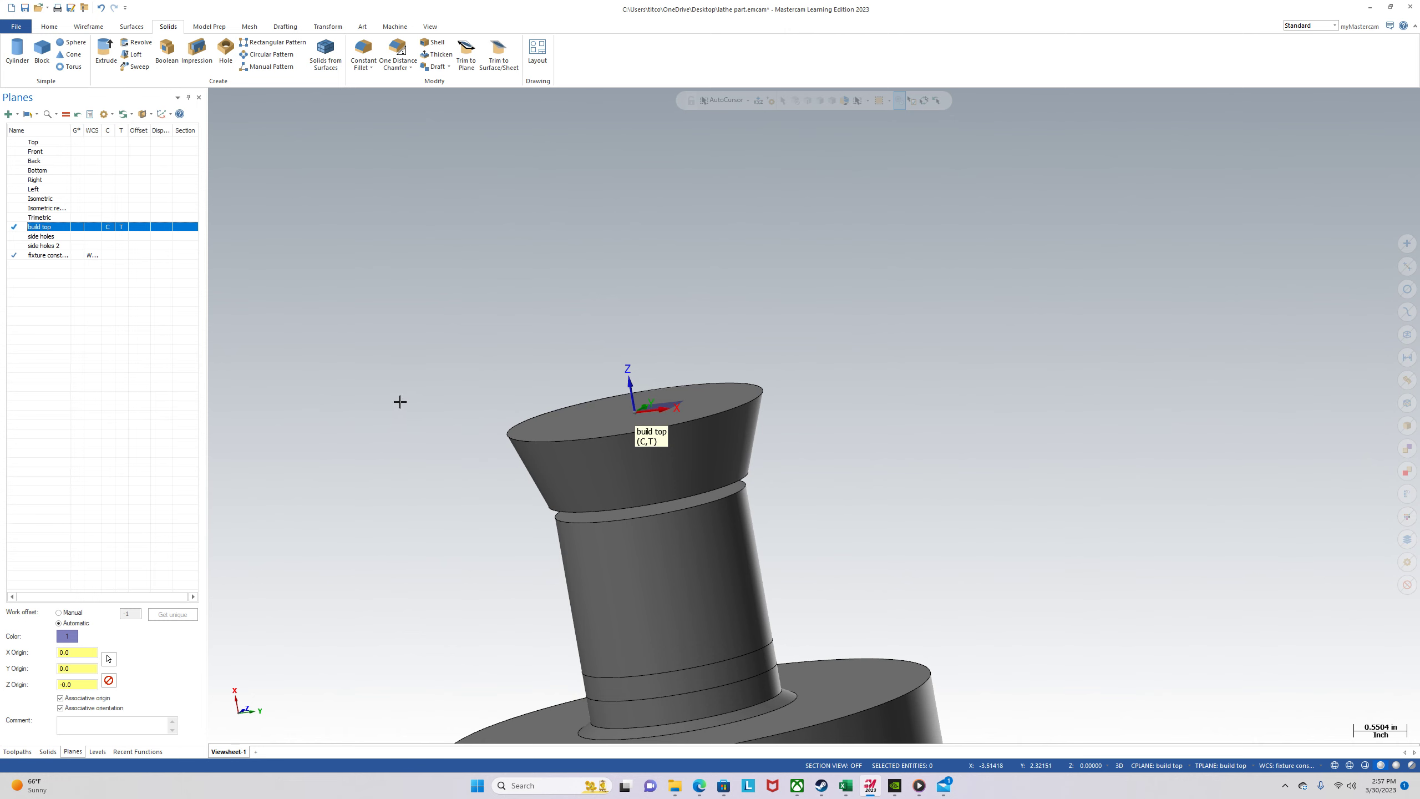
right_click(400, 378)
left_click(432, 434)
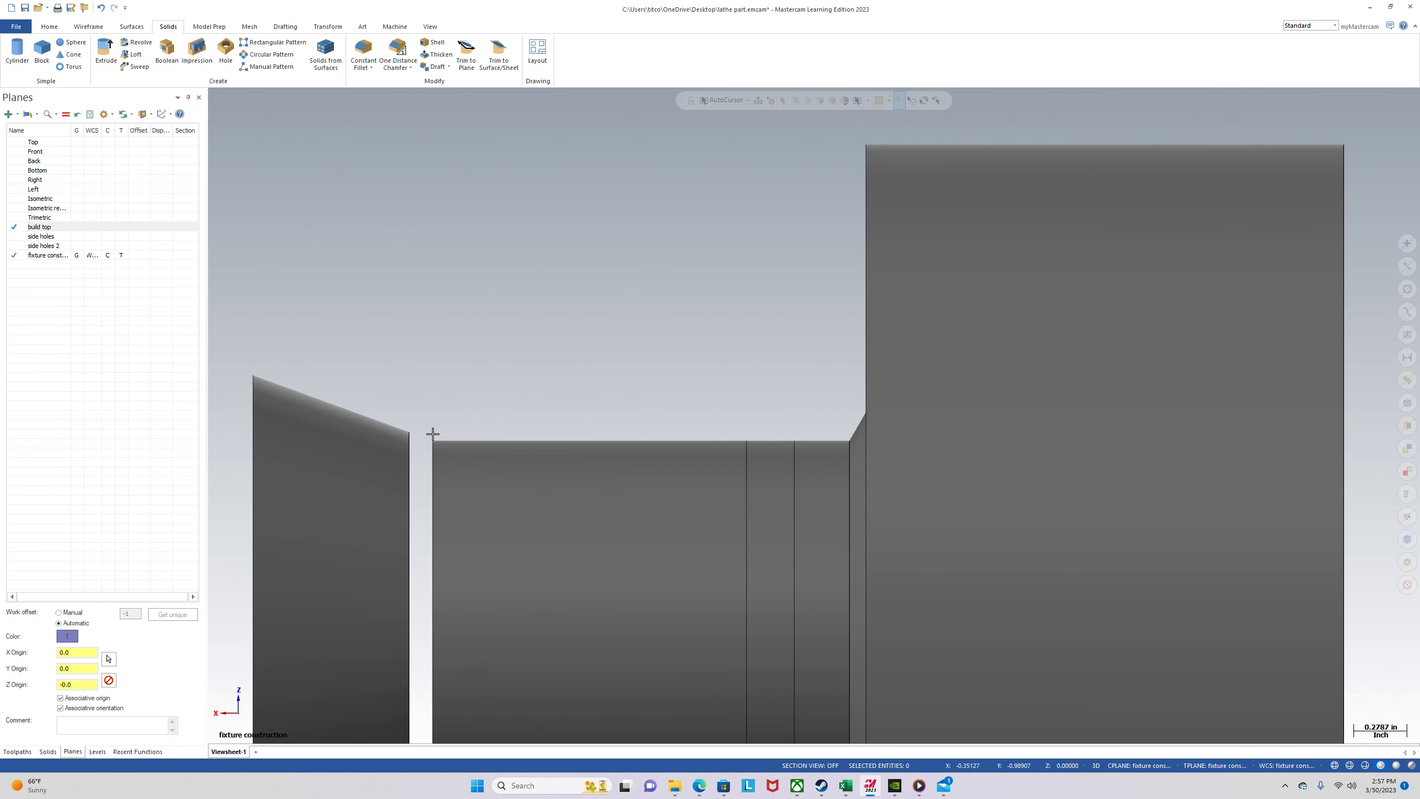
left_click(89, 228)
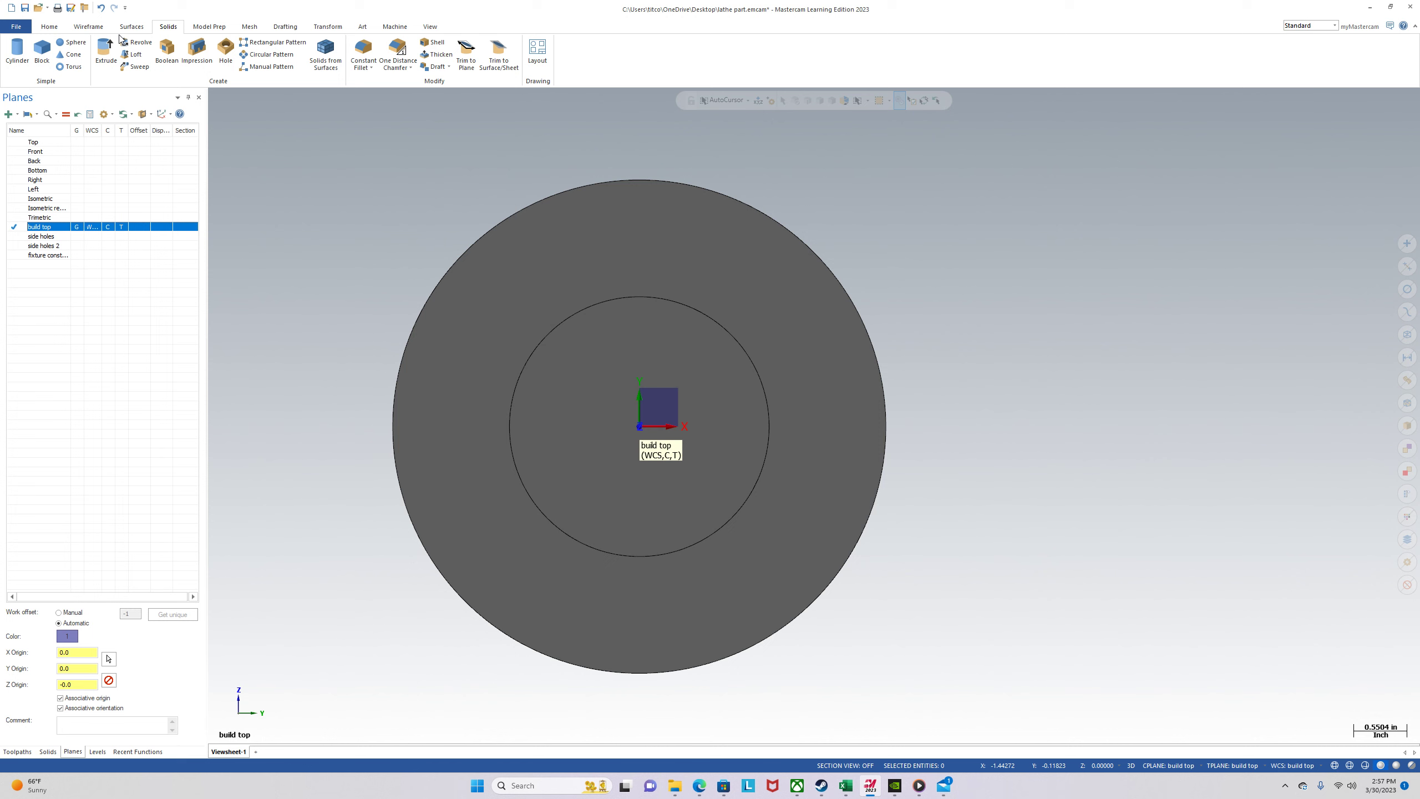
Draw a circle of diameter 1.0 centred on the build top origin at the cap's end face.
left_click(98, 29)
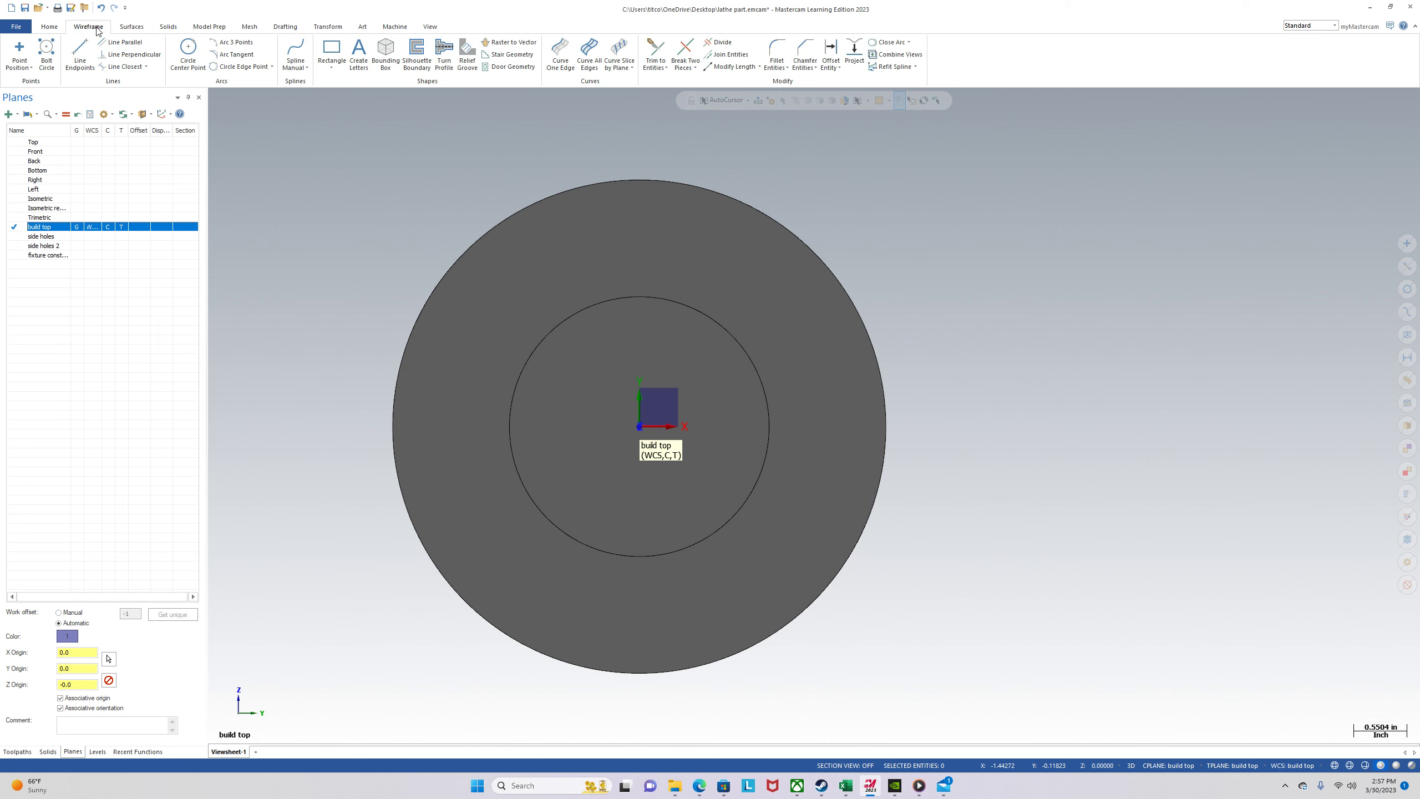
left_click(186, 57)
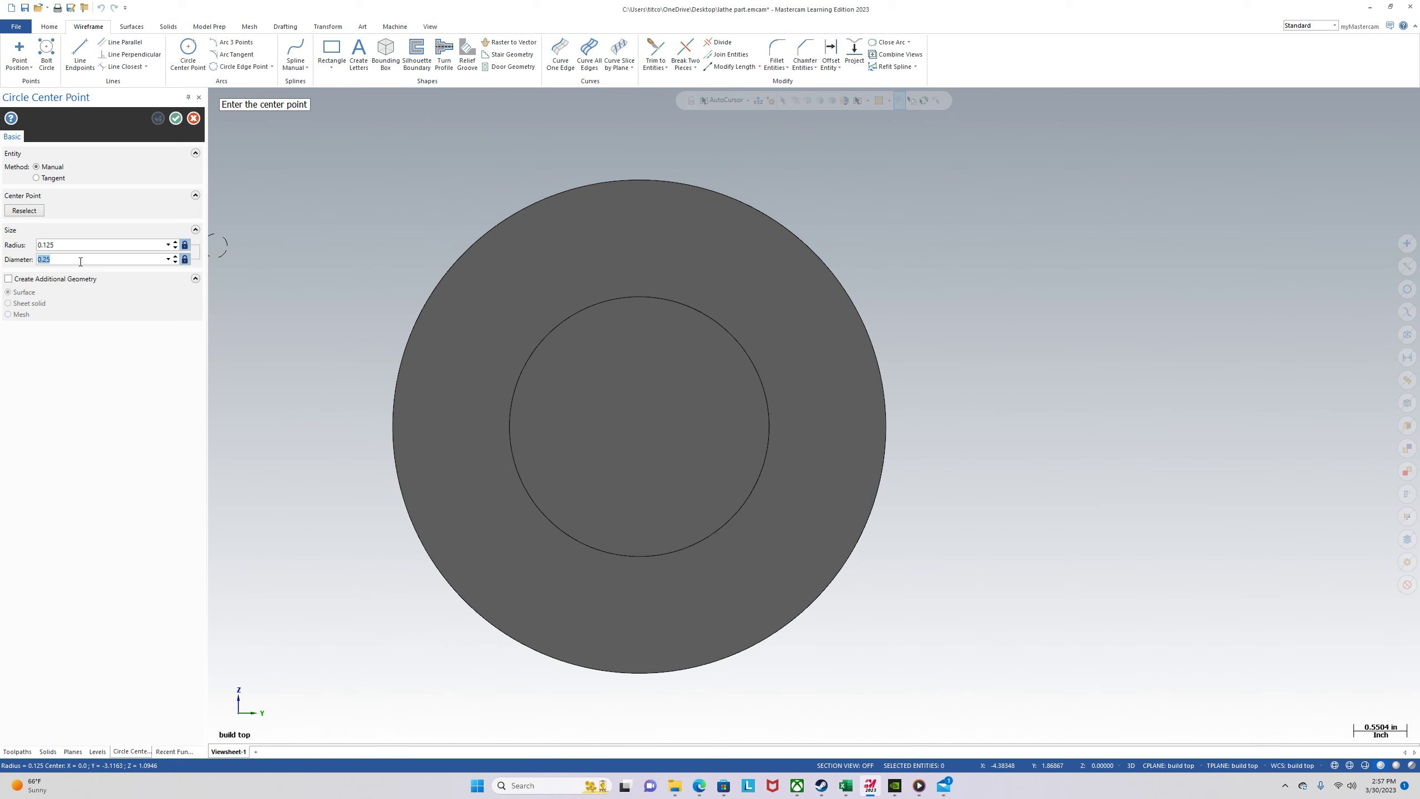
key("Return")
type("1")
key("Return")
left_click(642, 429)
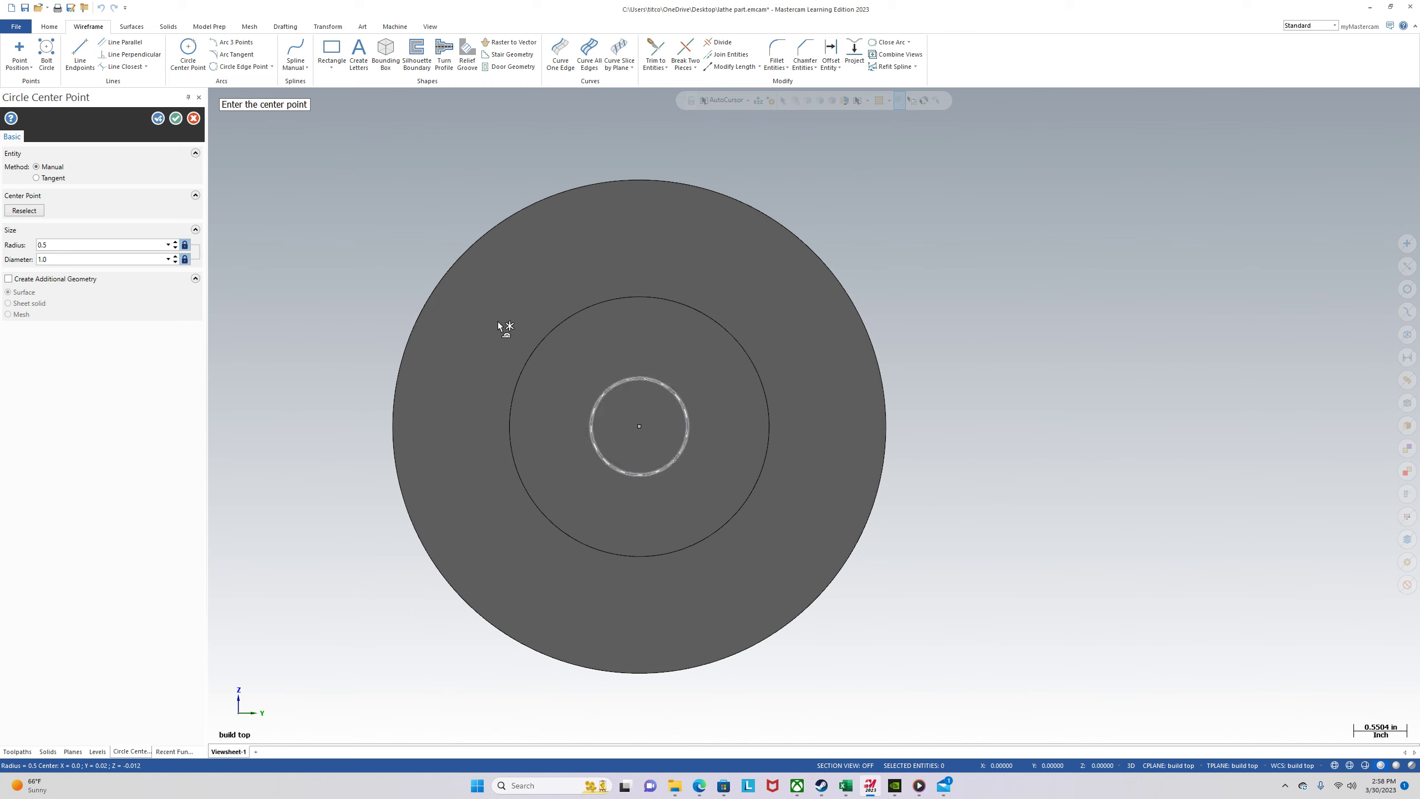
left_click(177, 119)
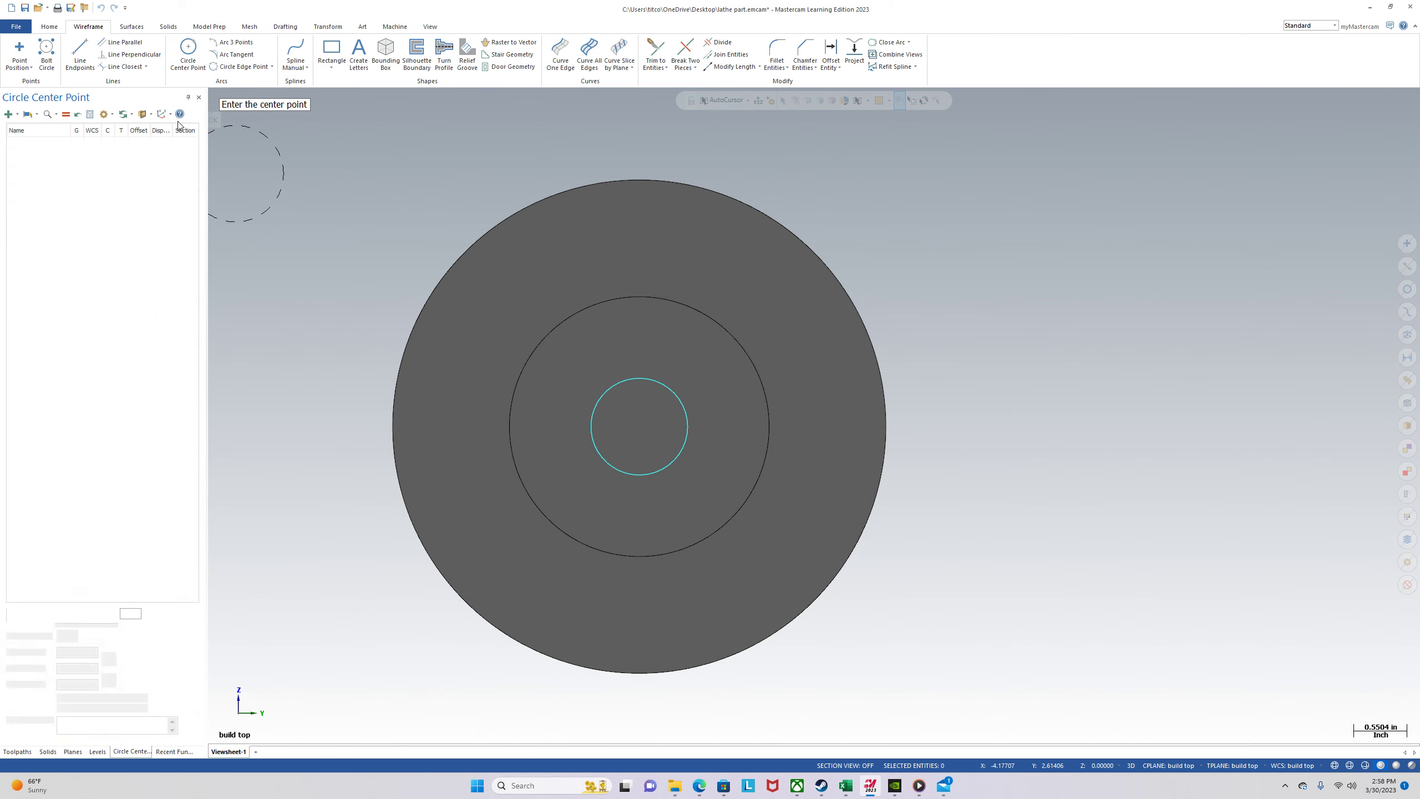
Try an extruded cut of the 1.0 diameter circle into the cap solid, with distance 5.0 in both directions.
scroll(297, 276, "down", 1)
middle_click_drag(298, 275, 321, 247)
right_click(308, 267)
left_click(368, 329)
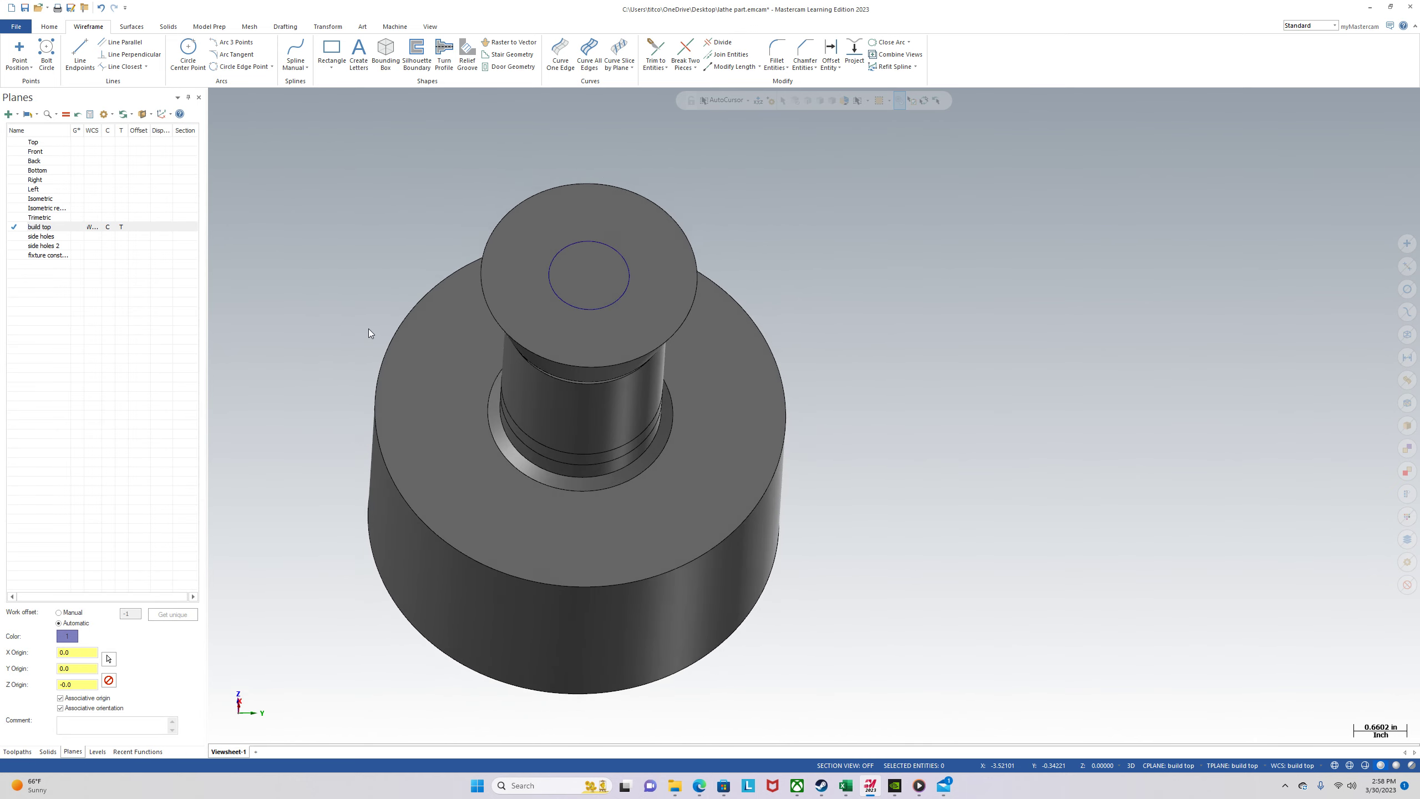
left_click(168, 26)
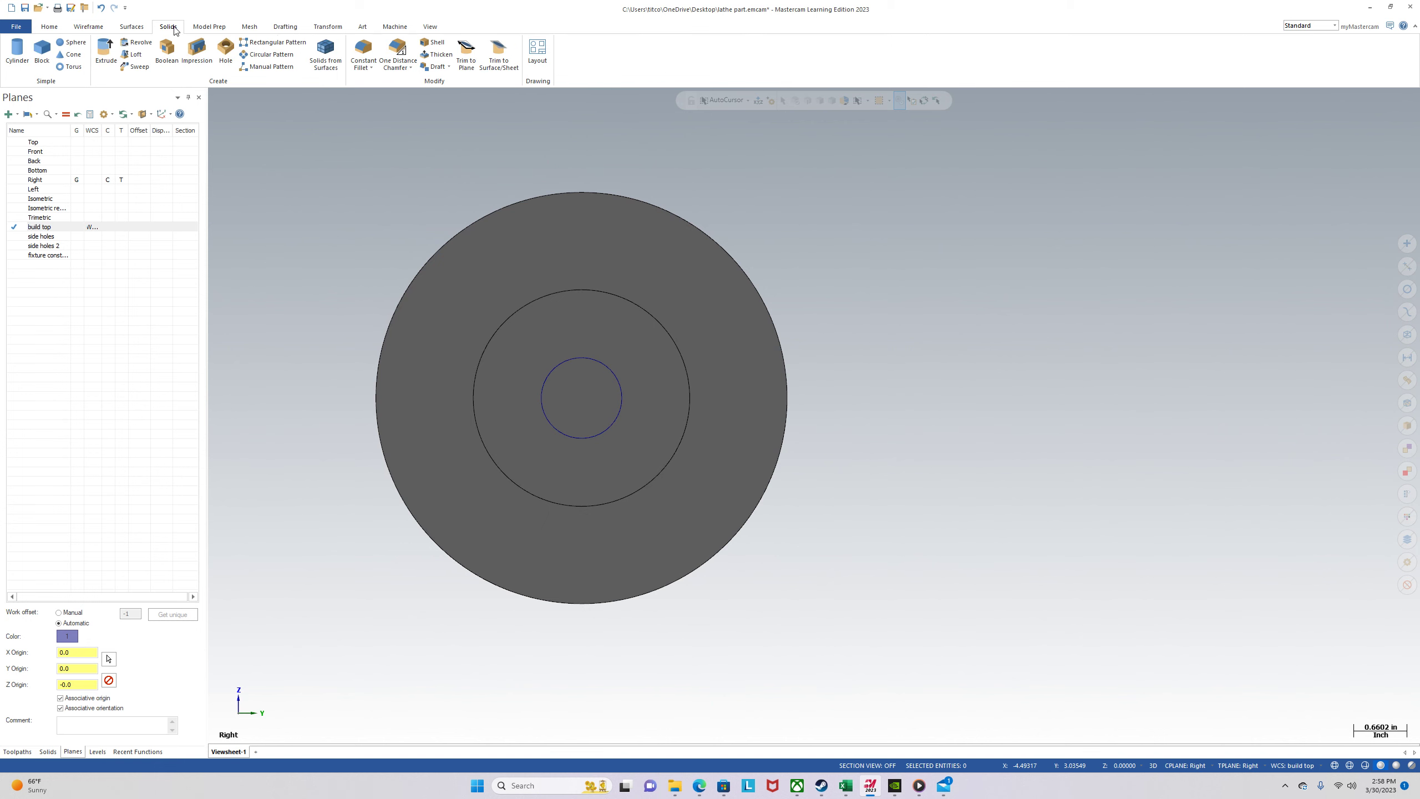
left_click(102, 50)
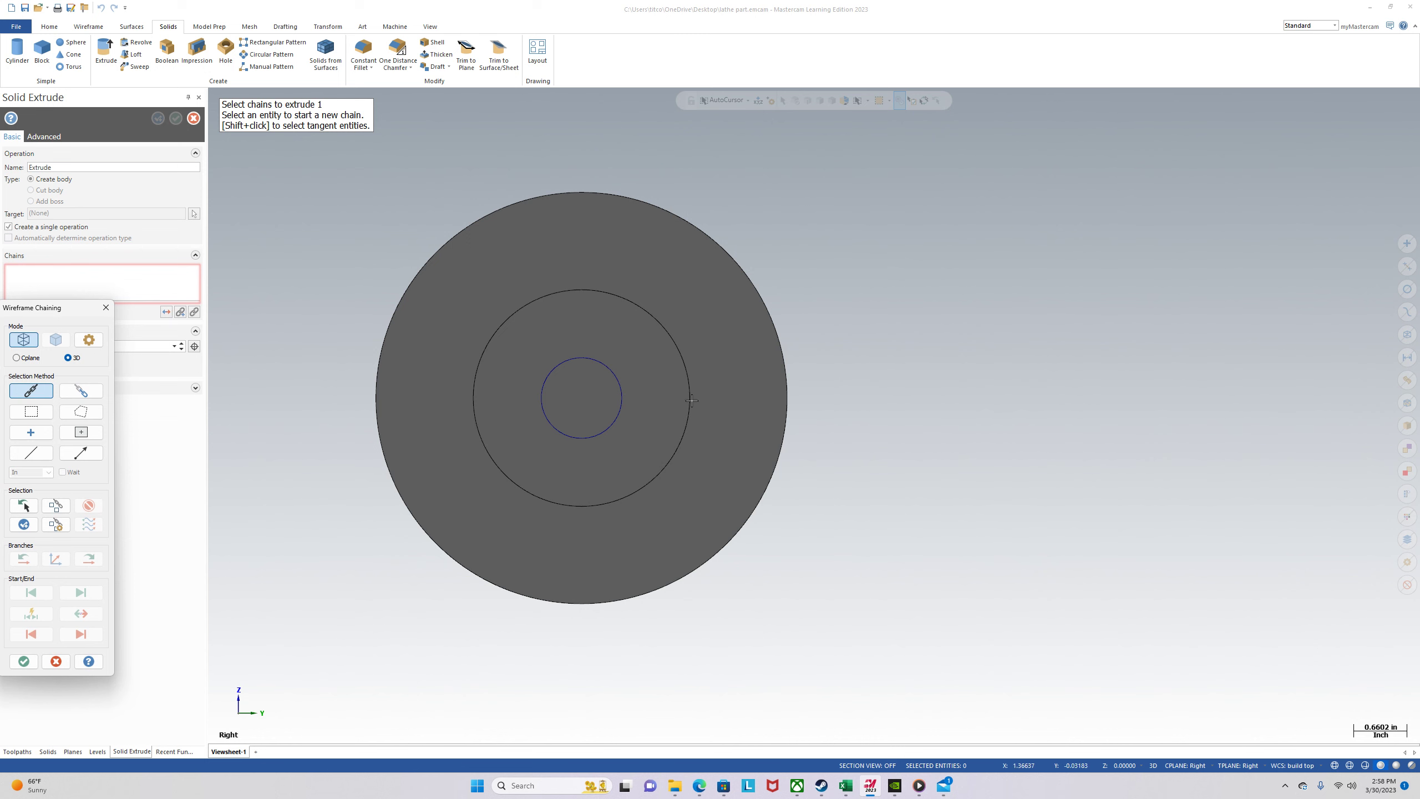
left_click(624, 398)
middle_click_drag(623, 398, 676, 279)
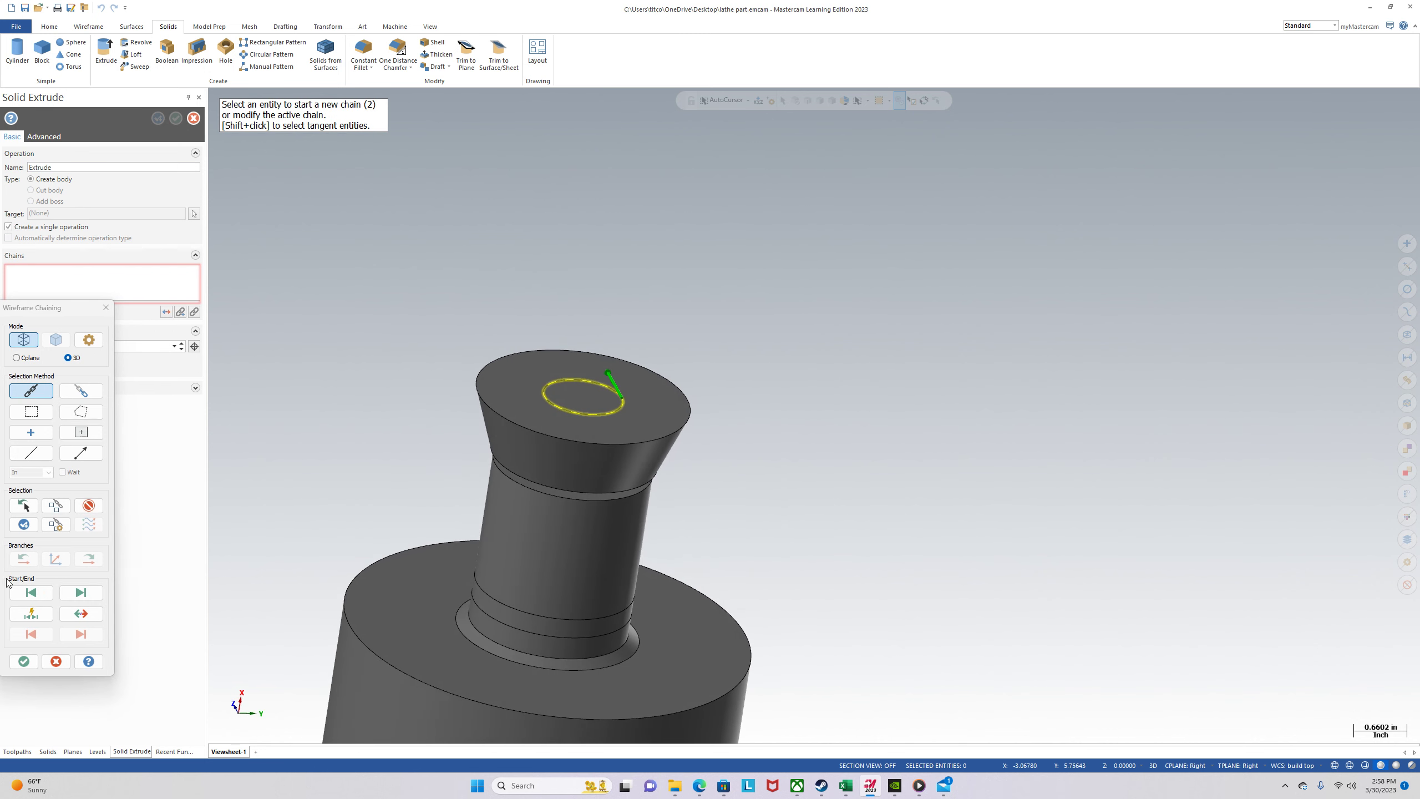
left_click(29, 660)
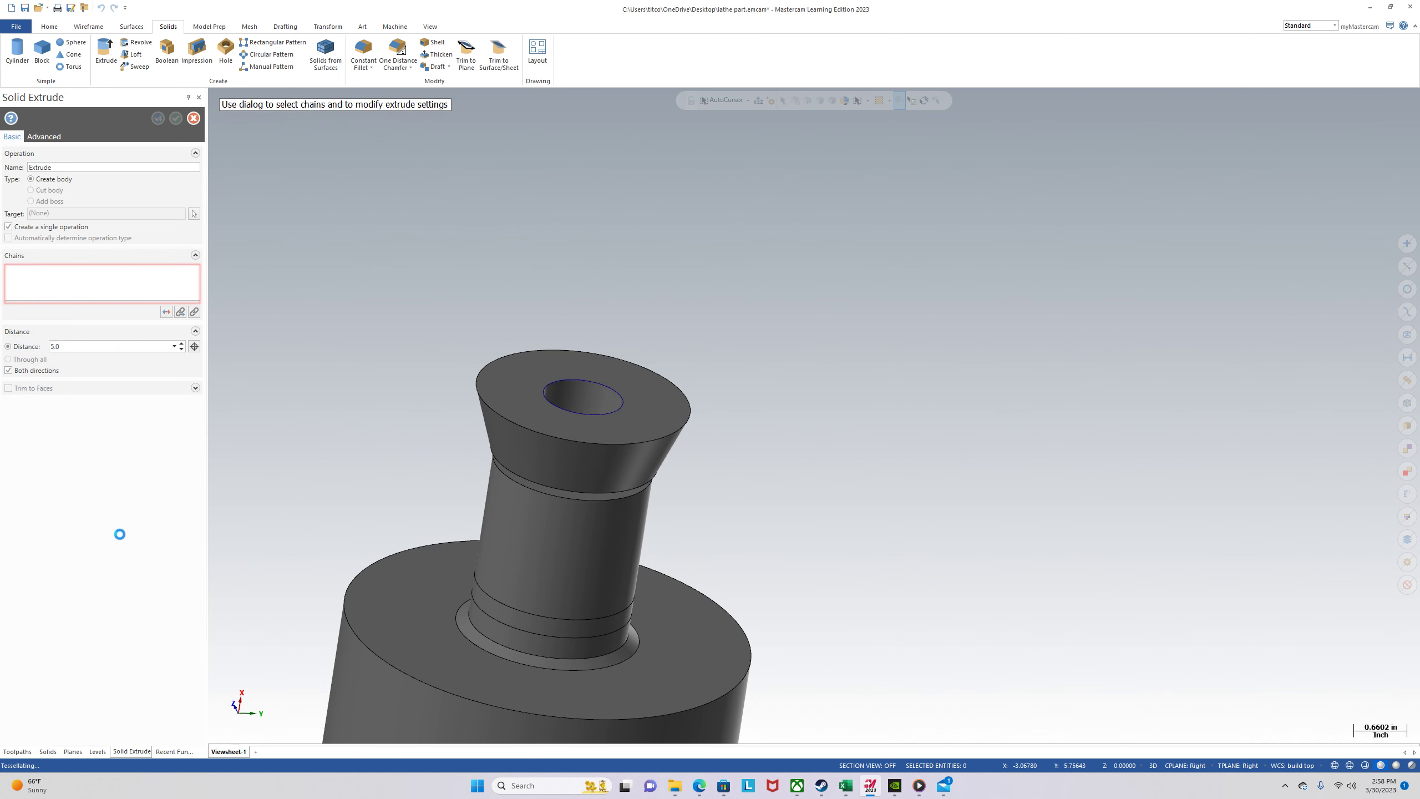
middle_click_drag(298, 415, 237, 397)
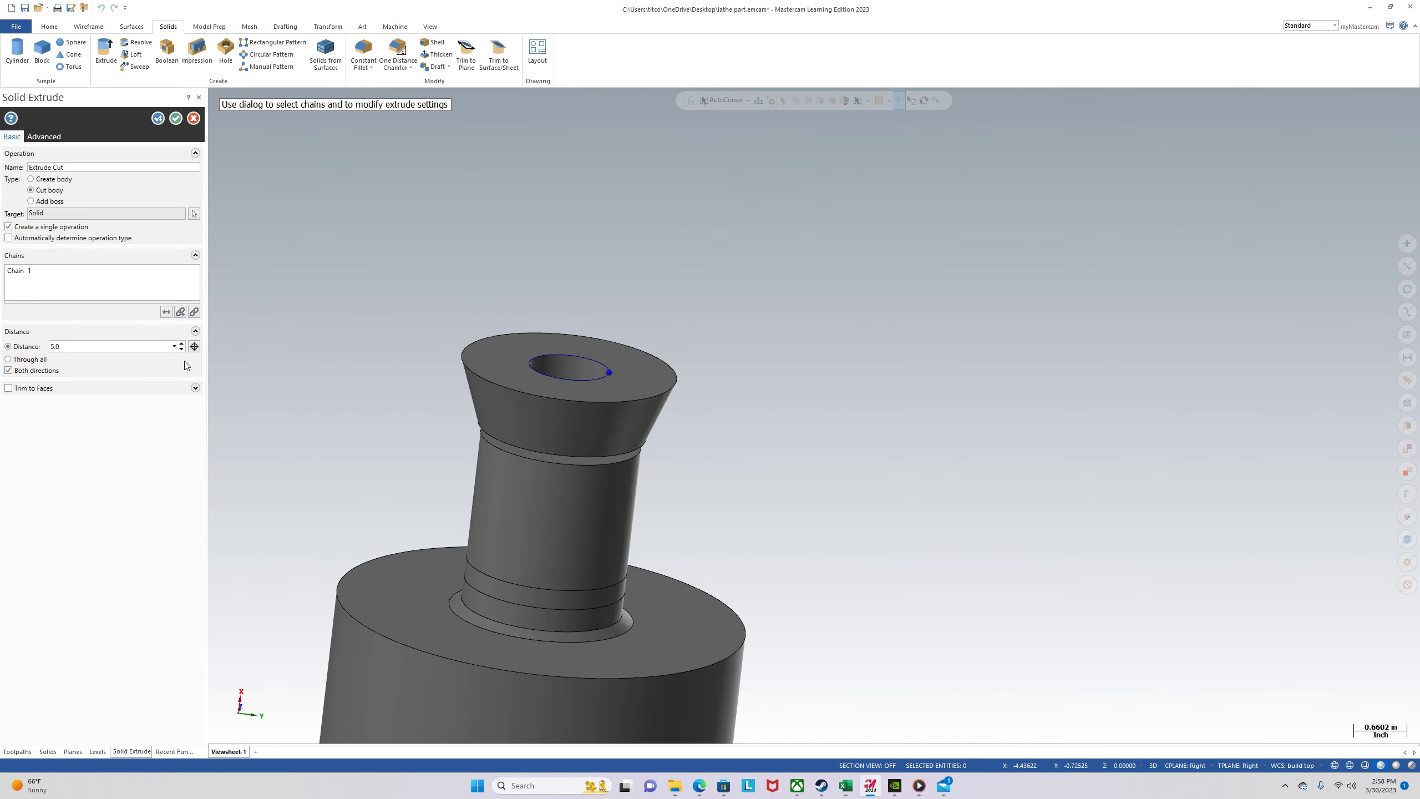
left_click(197, 123)
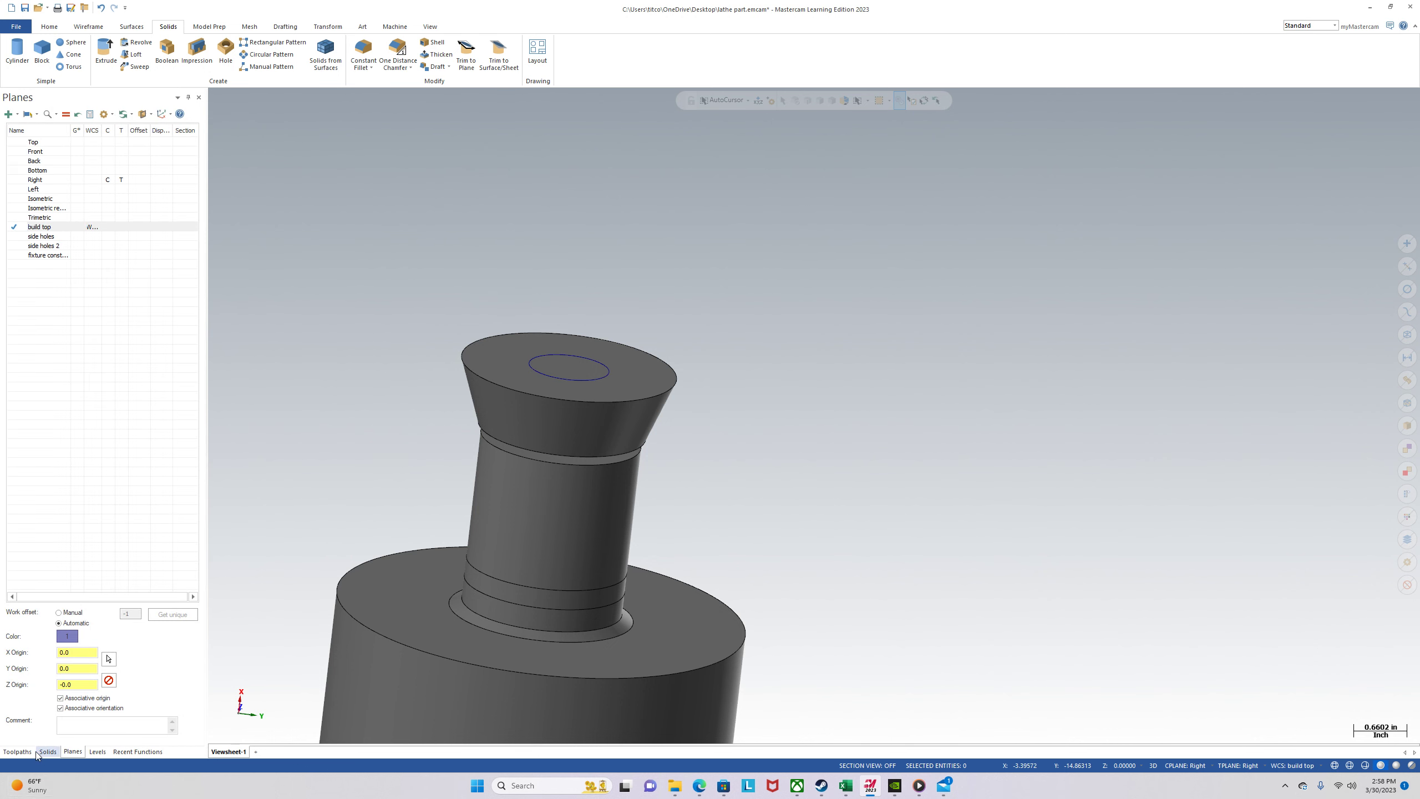
Switch to the Right view and delete the 1.0 diameter circle from the cap's end face.
right_click(413, 433)
left_click(447, 497)
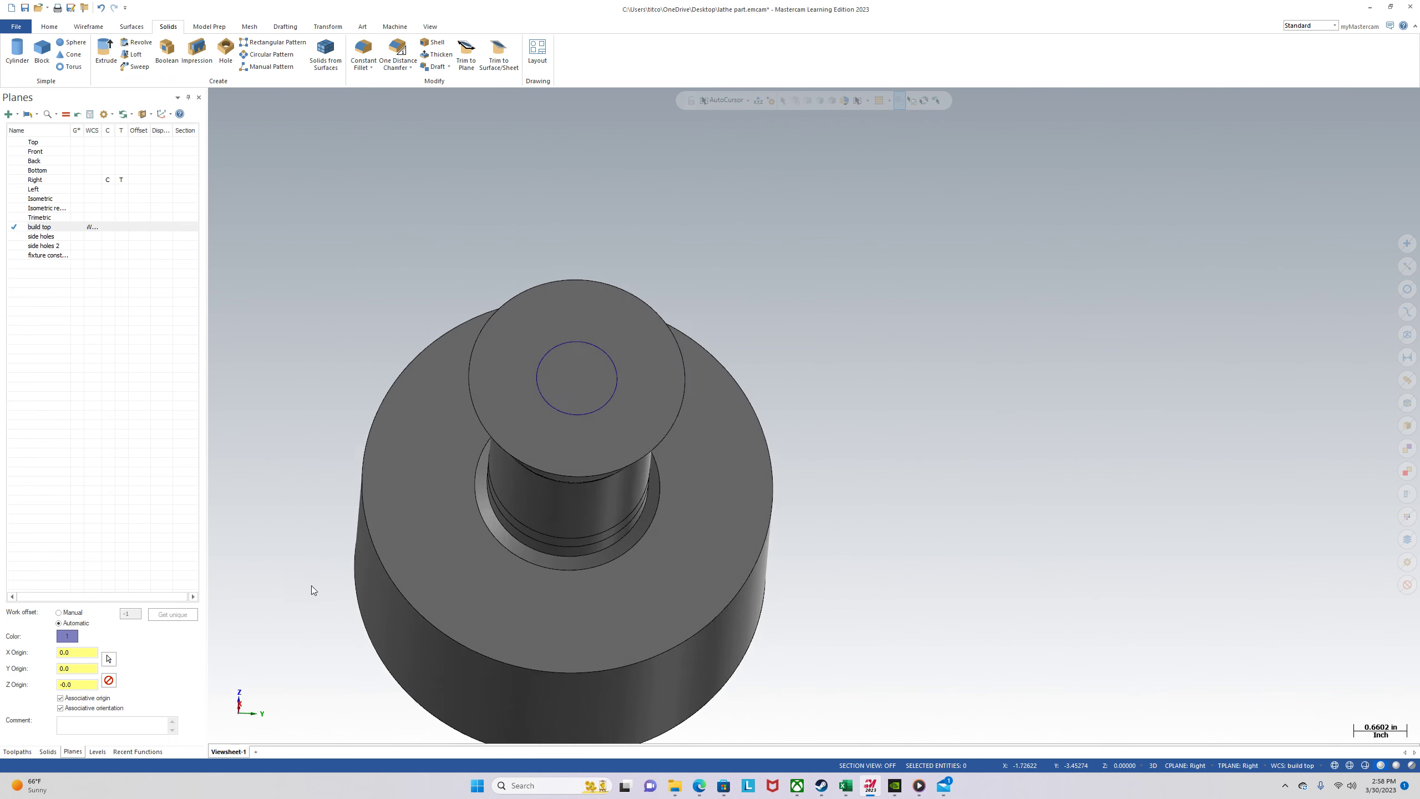
left_click(605, 372)
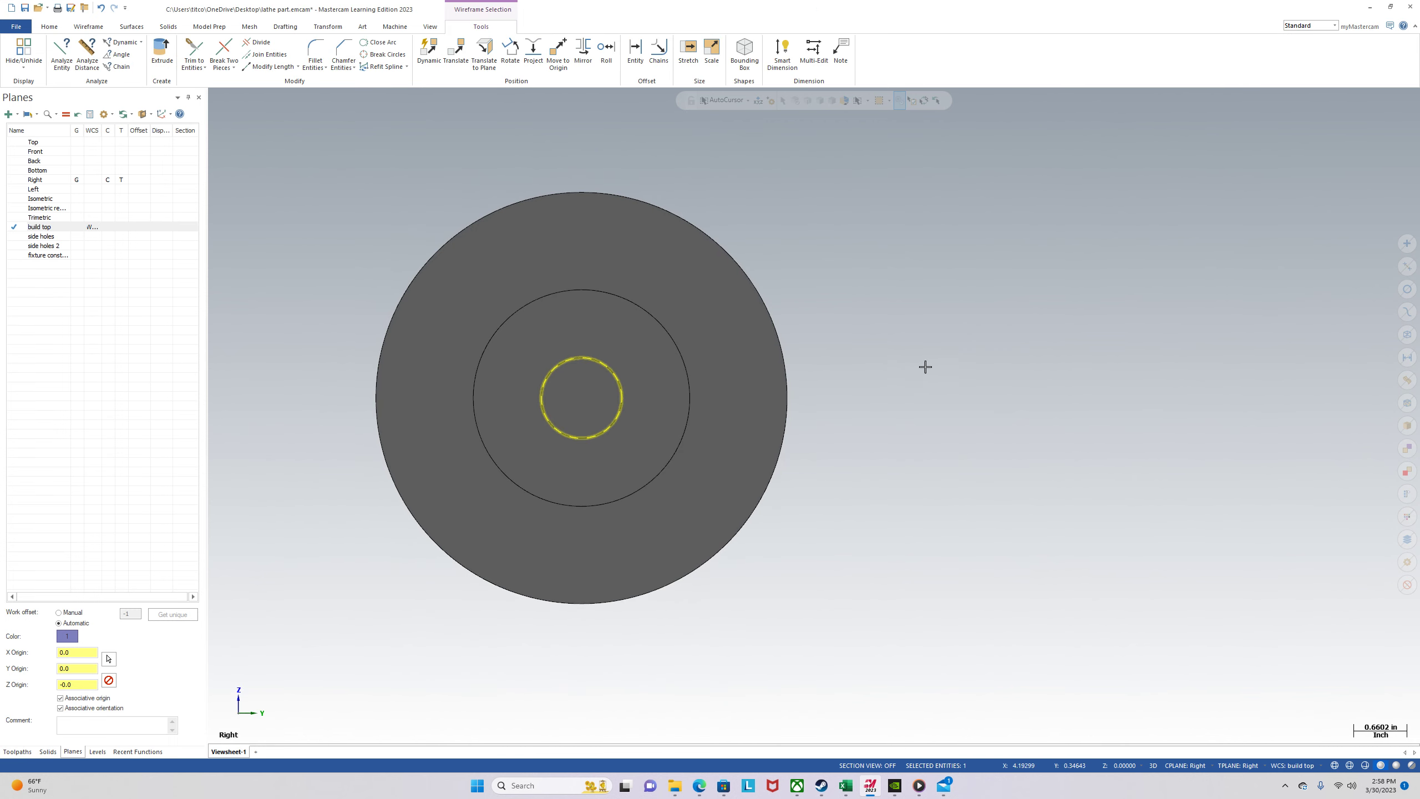
key("Delete")
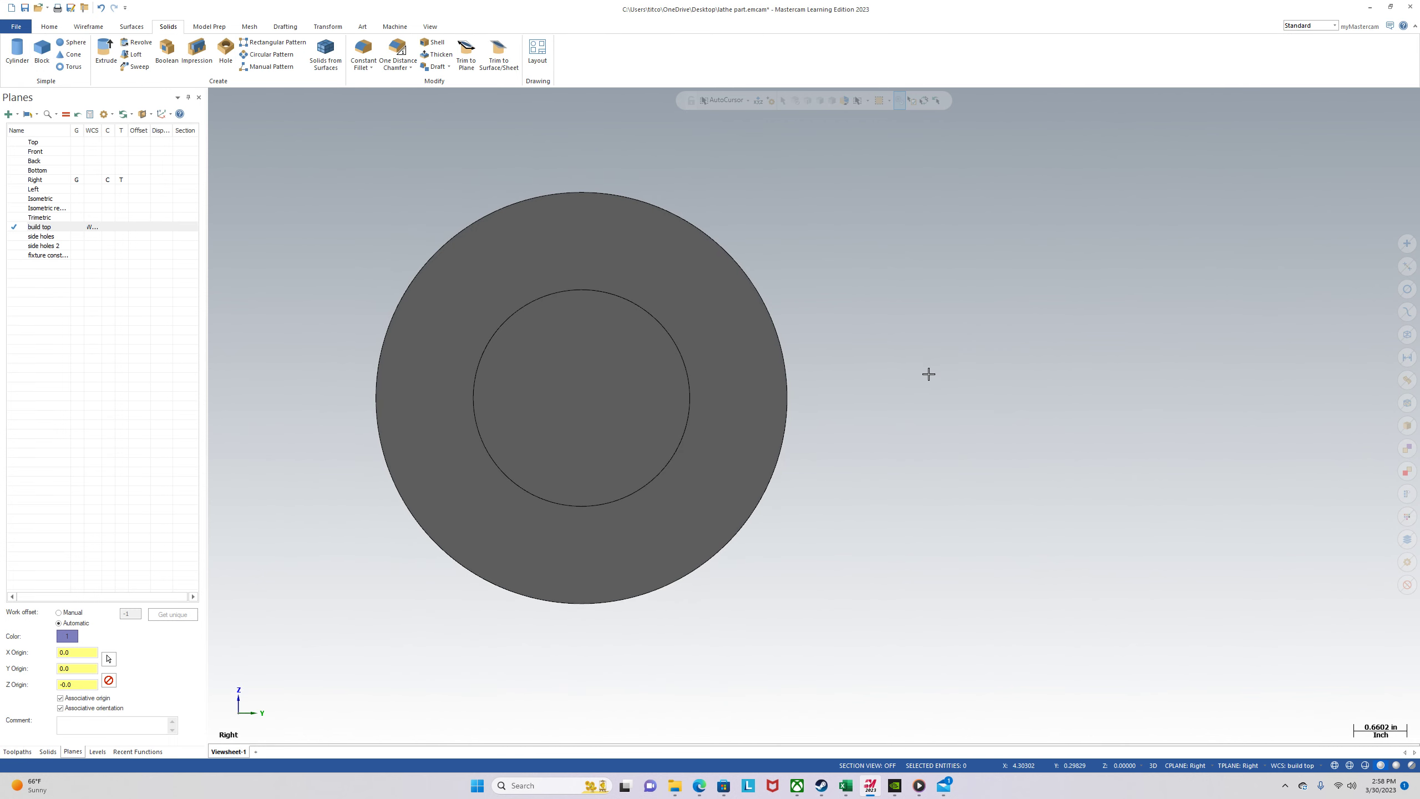
Draw a circle slightly larger than 1.0 in diameter, centred on the origin at the cap's end face.
left_click(89, 26)
left_click(188, 53)
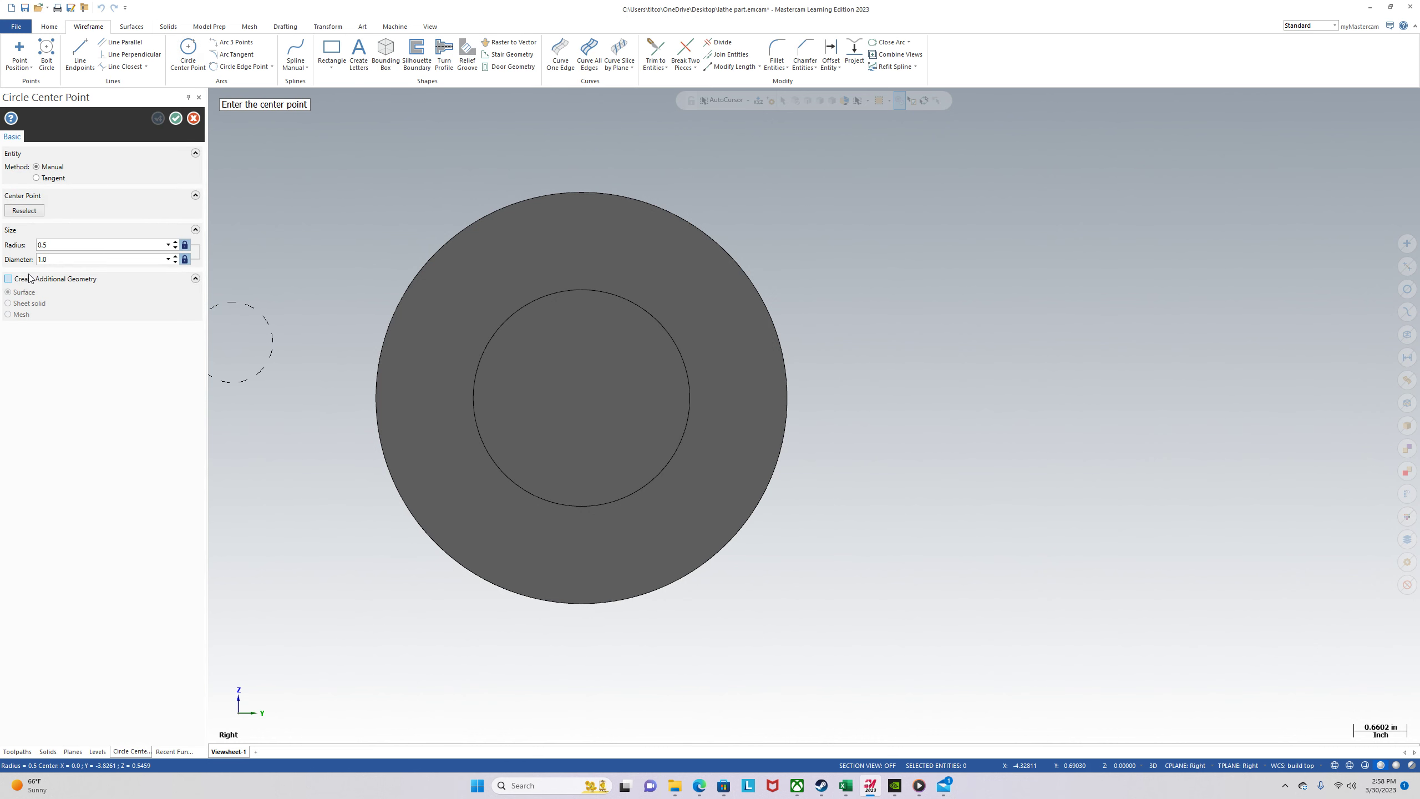
left_click(70, 261)
key("Return")
left_click(584, 399)
left_click(175, 119)
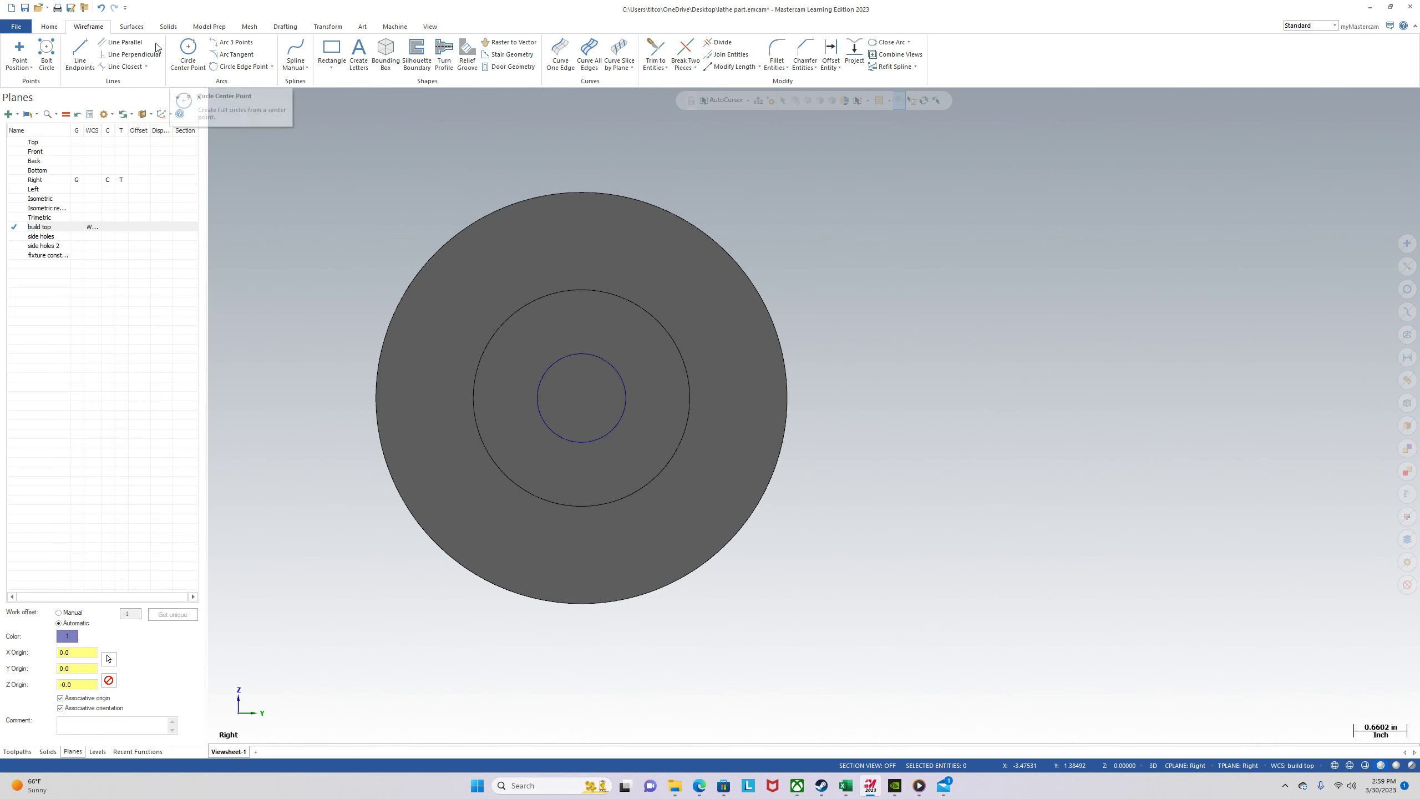
Cut the circle on the cap's end face into the cap solid by extrusion, with distance 2.0 in both directions.
left_click(167, 26)
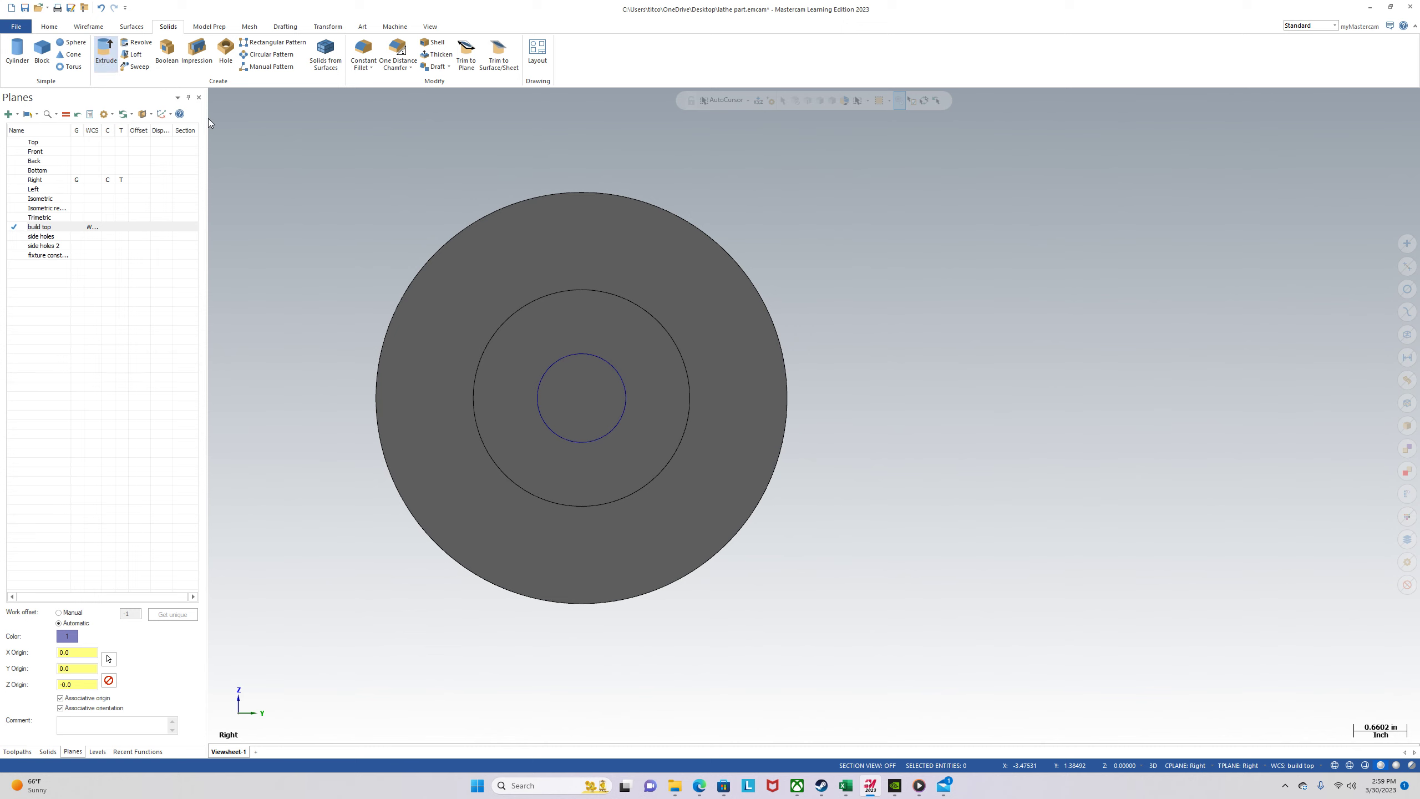
left_click(105, 51)
left_click(610, 366)
key("alt+7")
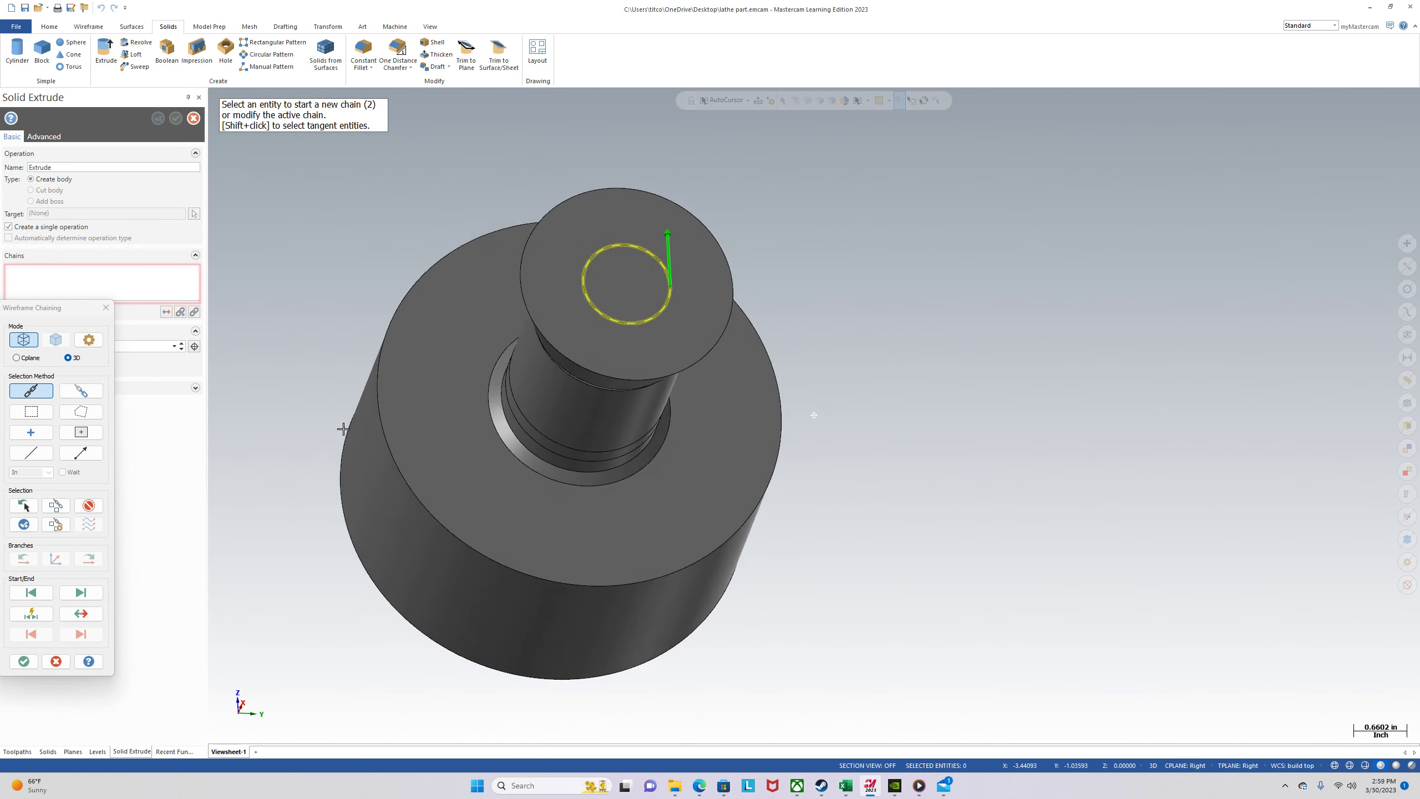
left_click(23, 661)
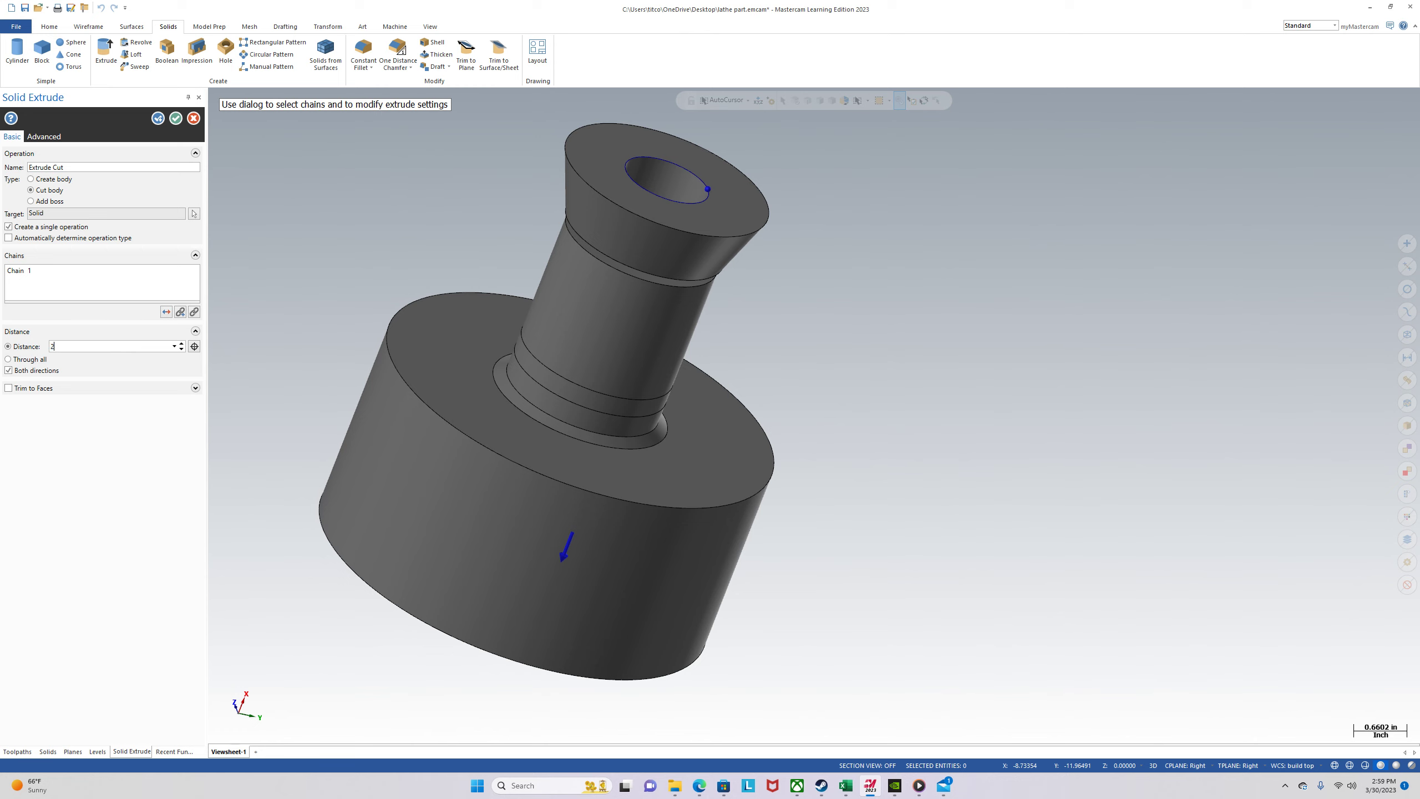
key("Return")
middle_click_drag(690, 271, 624, 373)
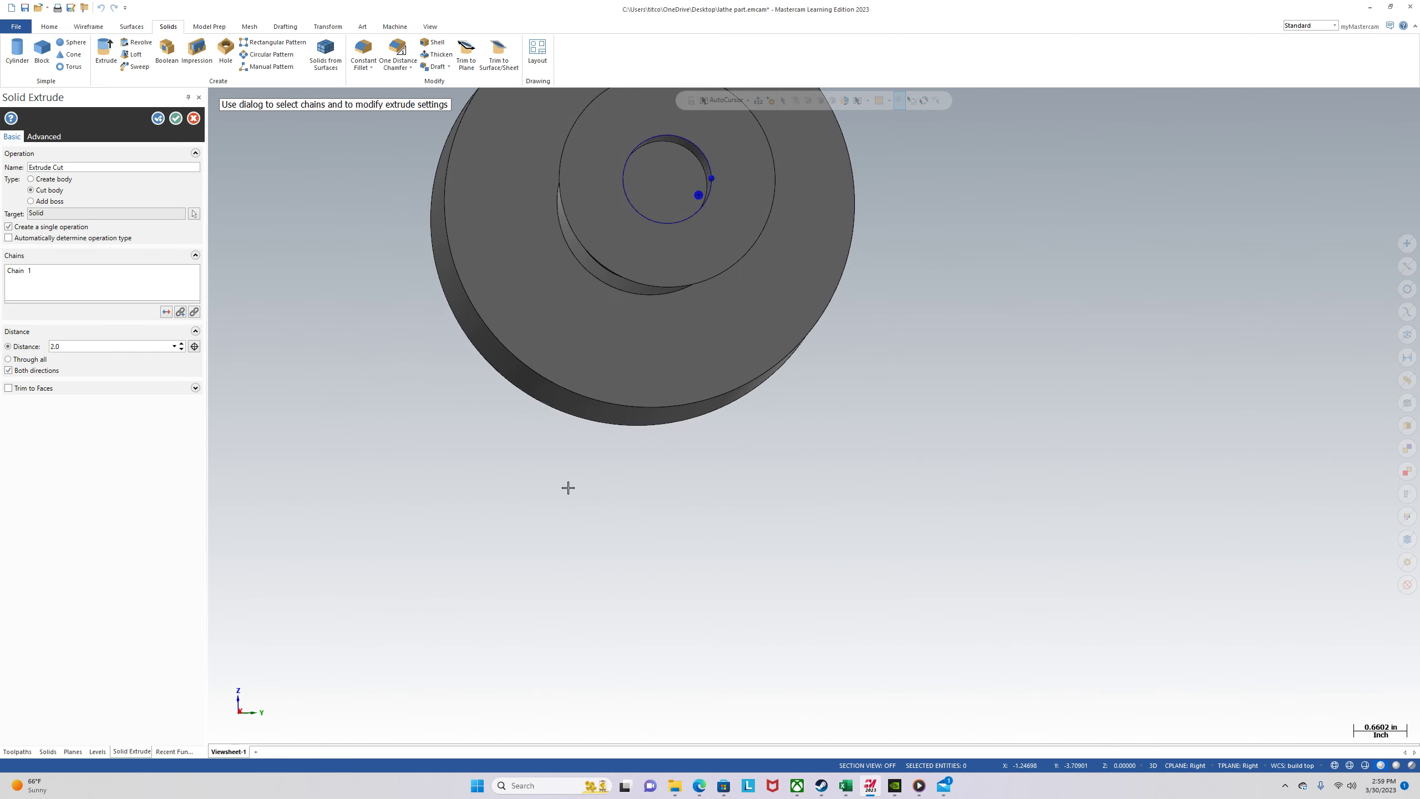
middle_click_drag(409, 511, 510, 454)
scroll(495, 479, "down", 3)
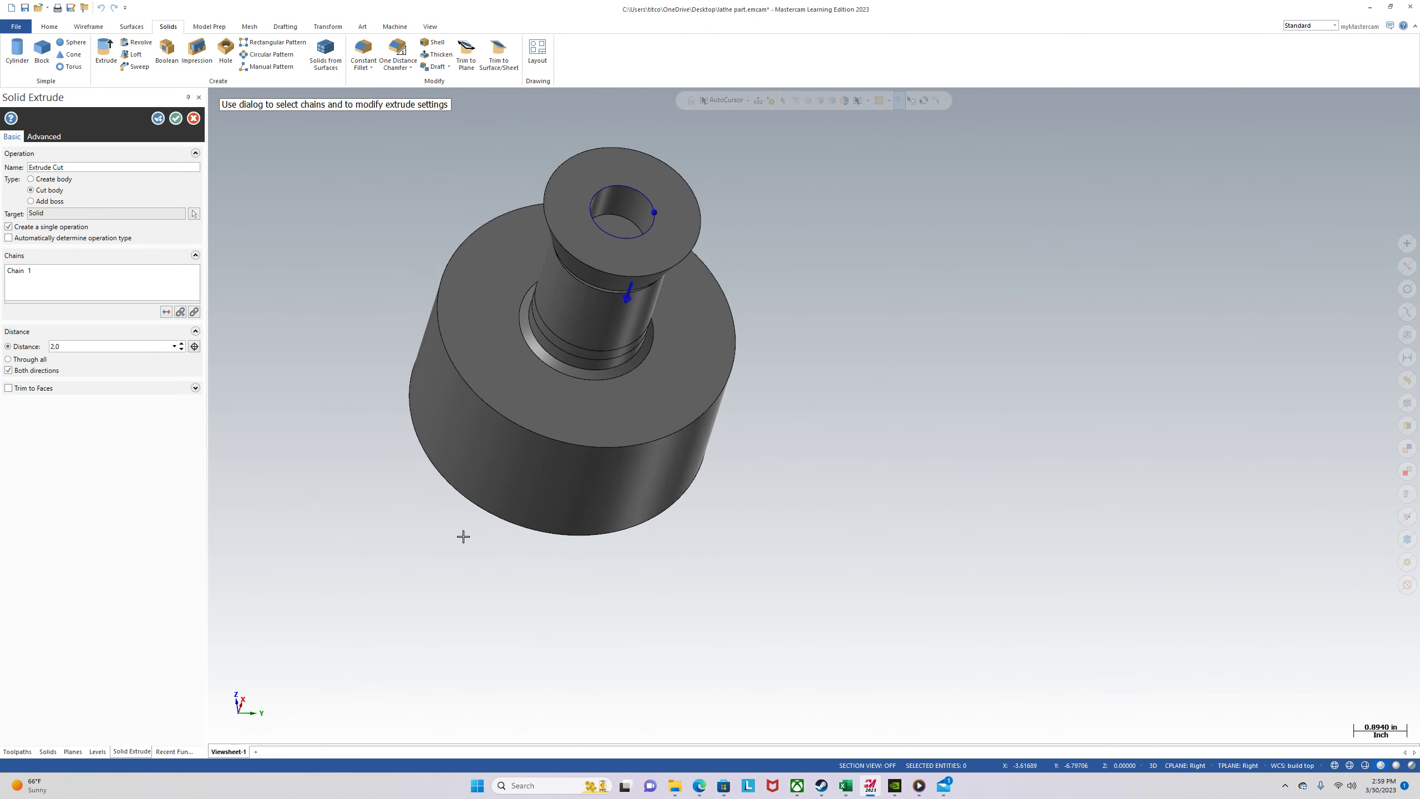
left_click(175, 118)
Examine the hole through the cap straight on from the end and at several angles.
middle_click_drag(402, 357, 358, 263)
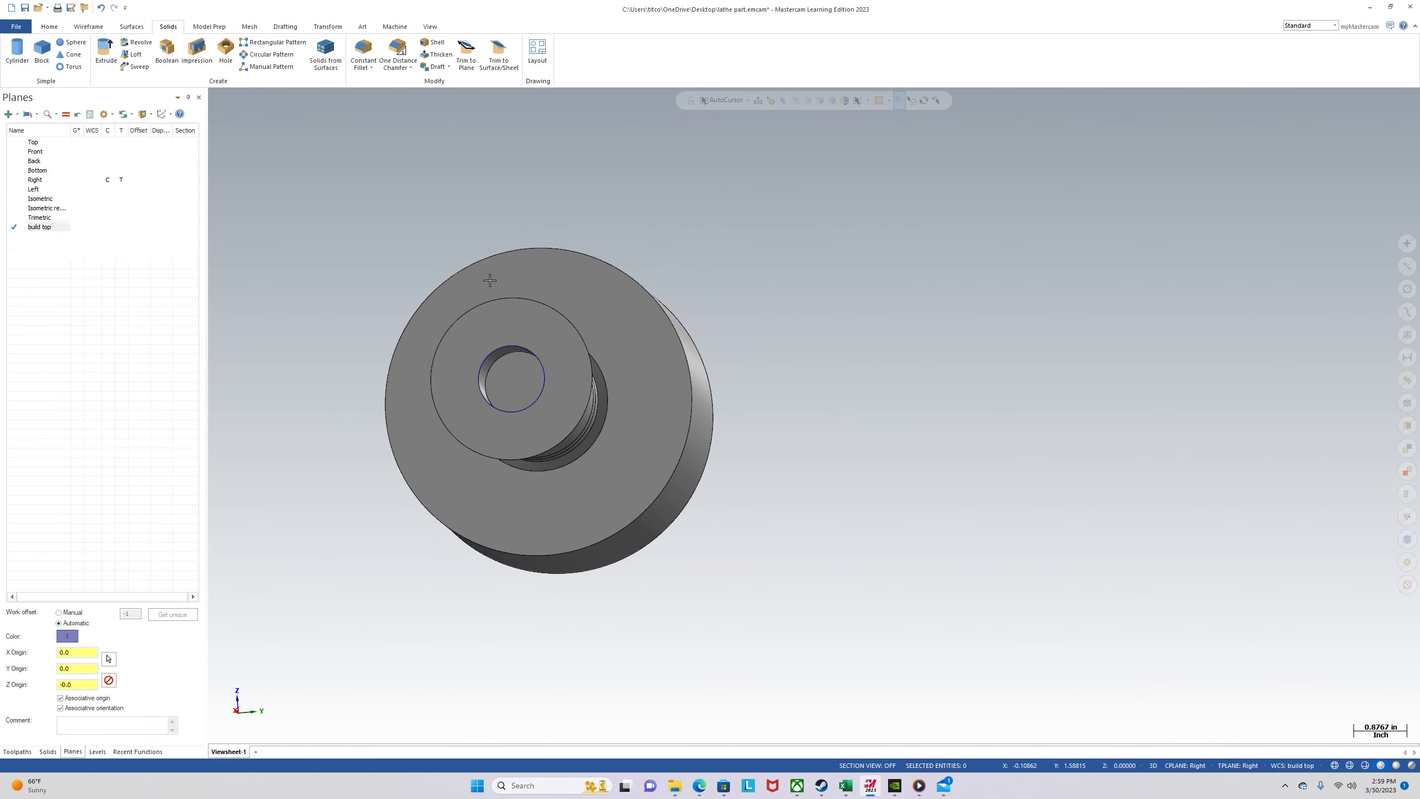
right_click(372, 218)
left_click(430, 288)
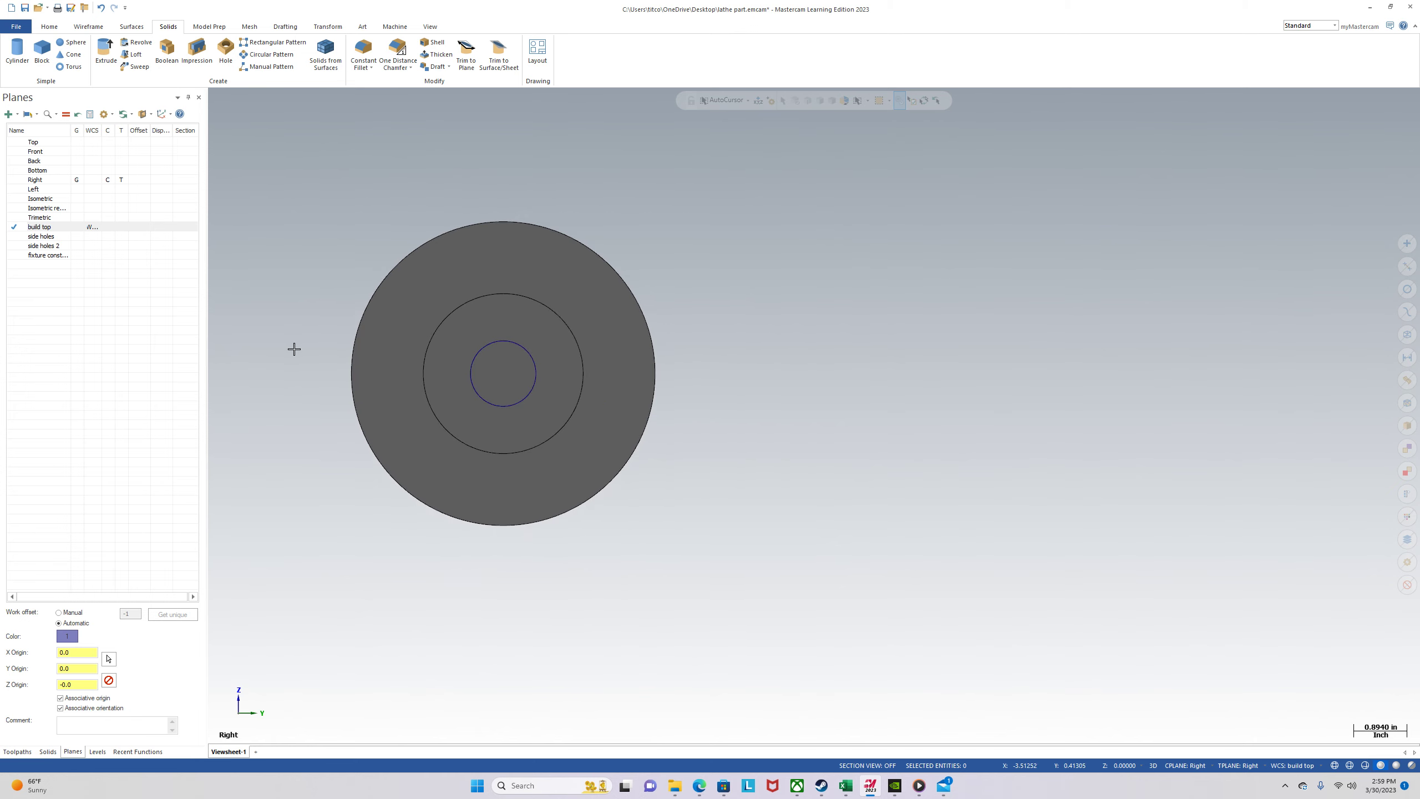
mouse_move(294, 349)
middle_mouse_down()
mouse_move(443, 377)
mouse_move(373, 345)
middle_mouse_up()
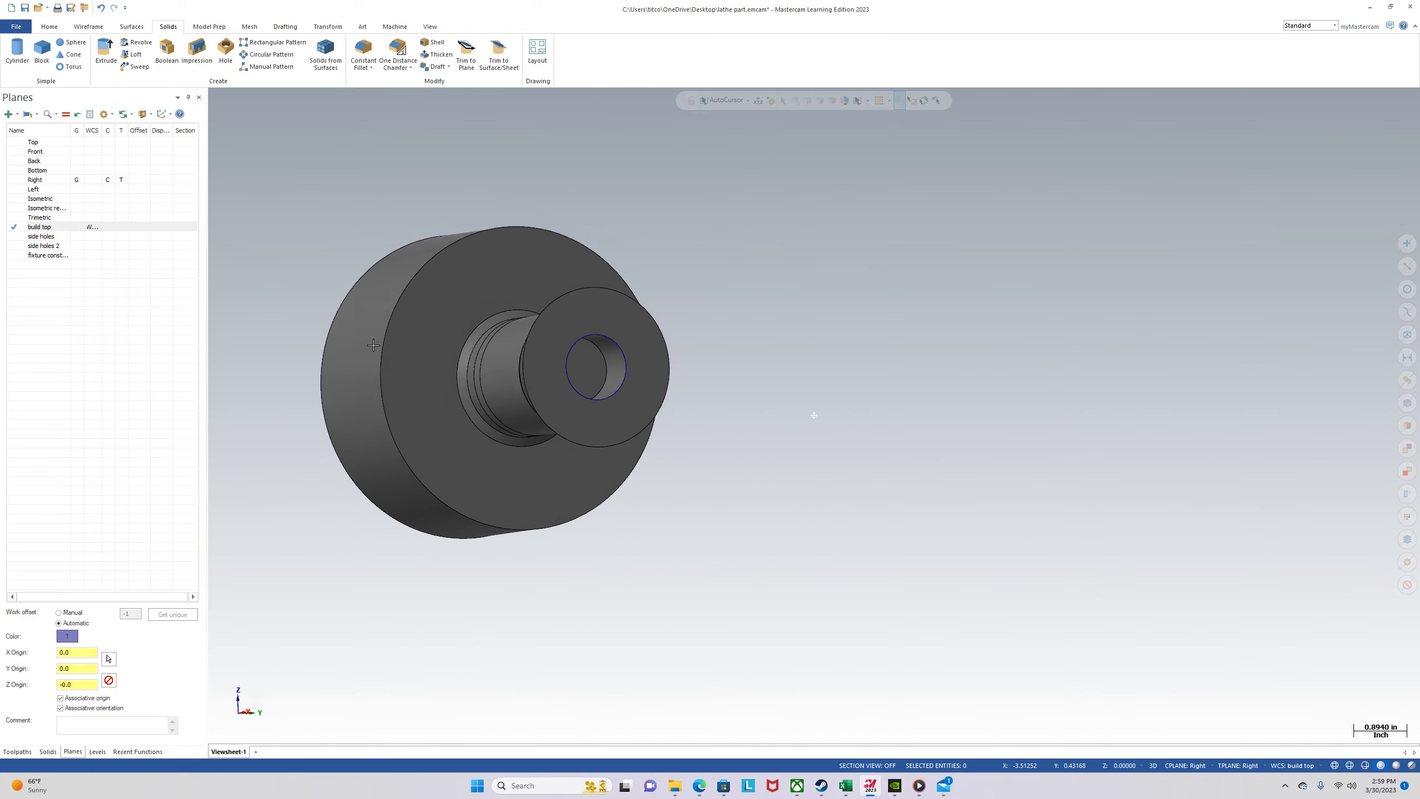
scroll(570, 333, "up", 2)
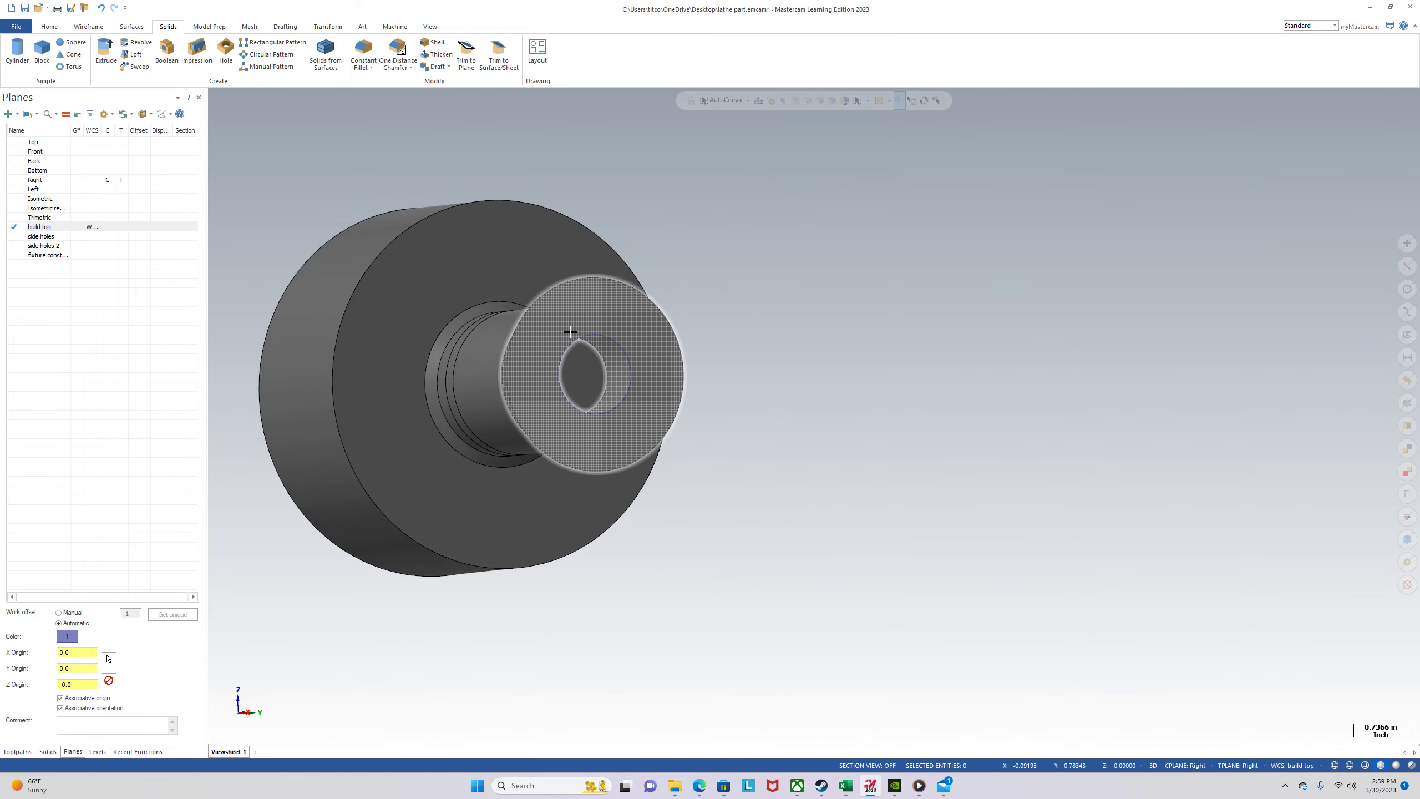
right_click(743, 383)
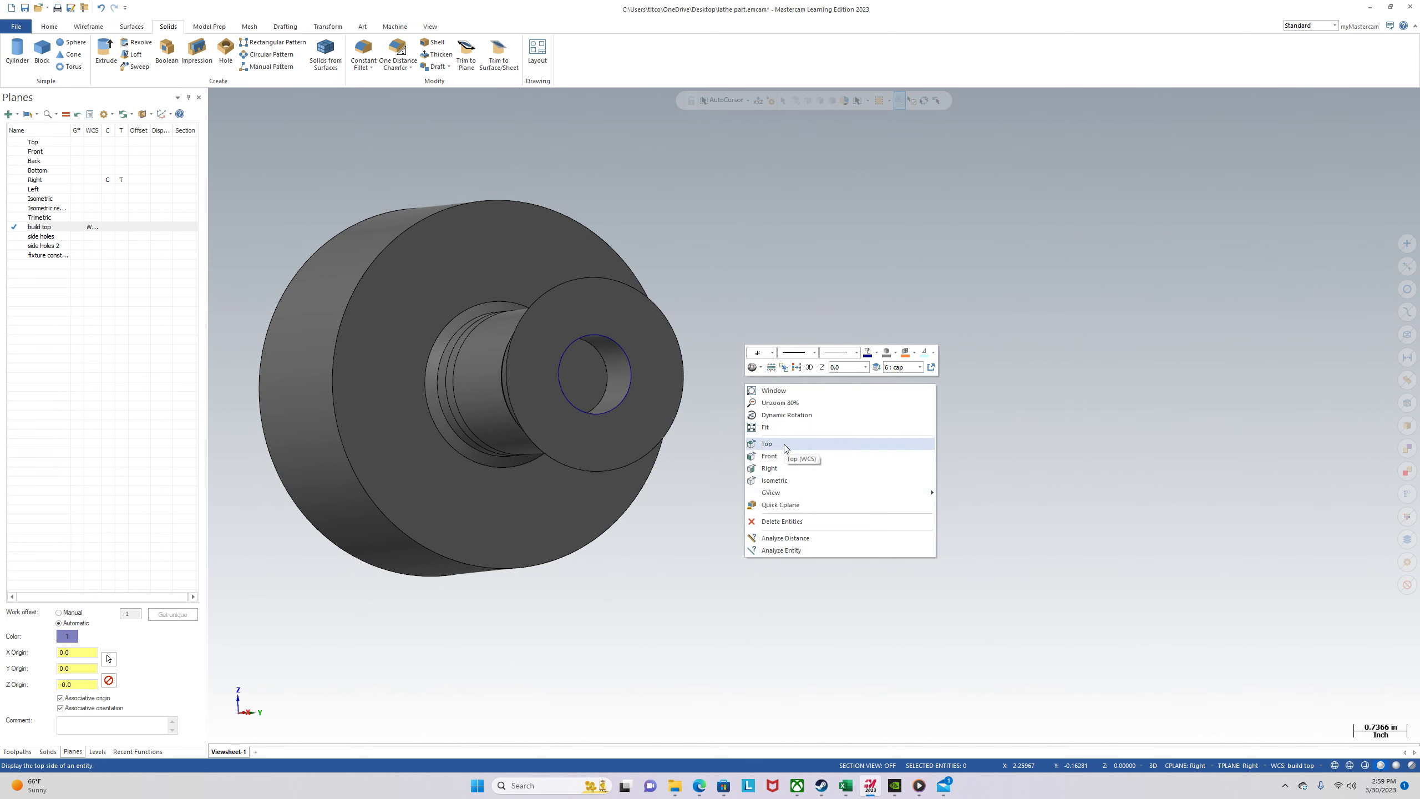
left_click(784, 445)
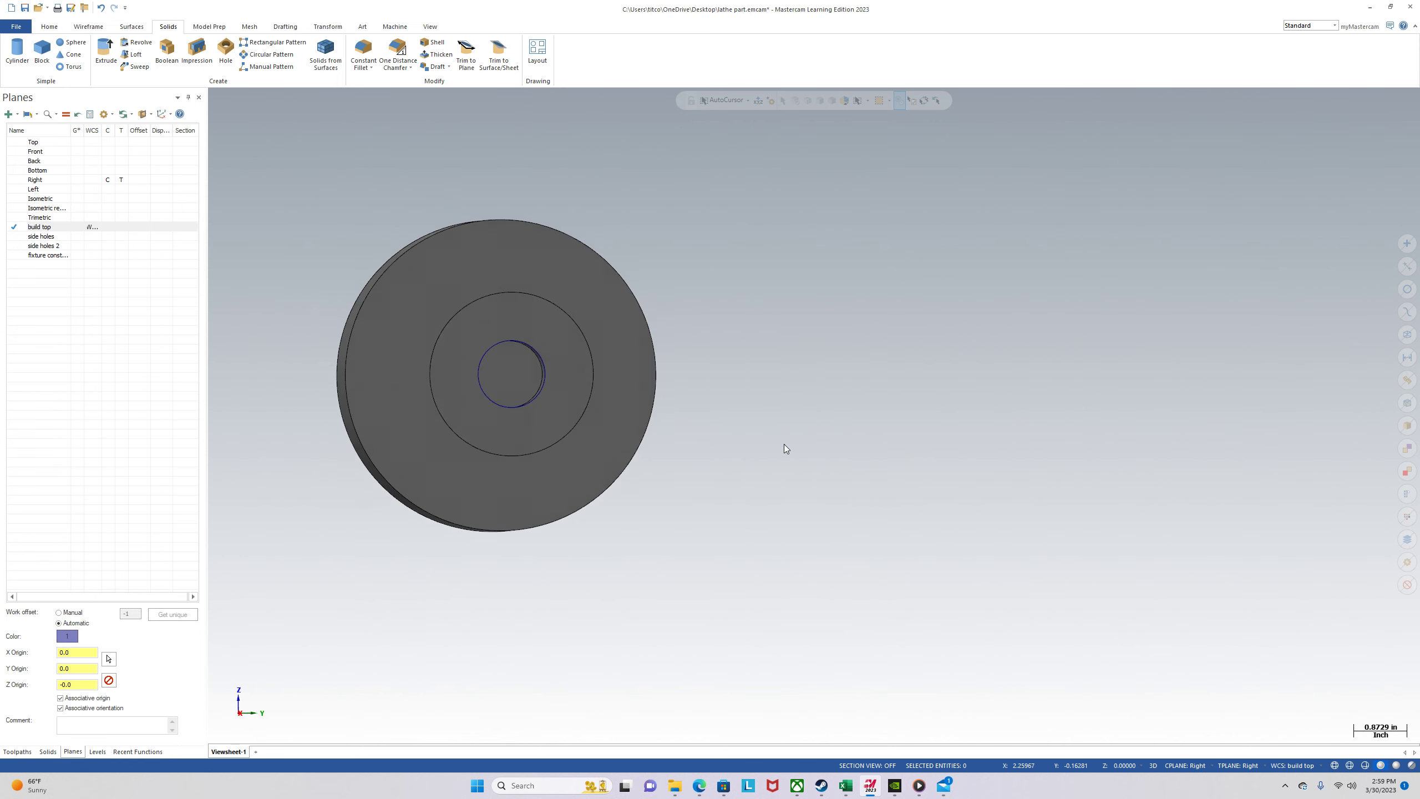
mouse_move(559, 411)
middle_mouse_down()
mouse_move(610, 278)
mouse_move(604, 295)
middle_mouse_up()
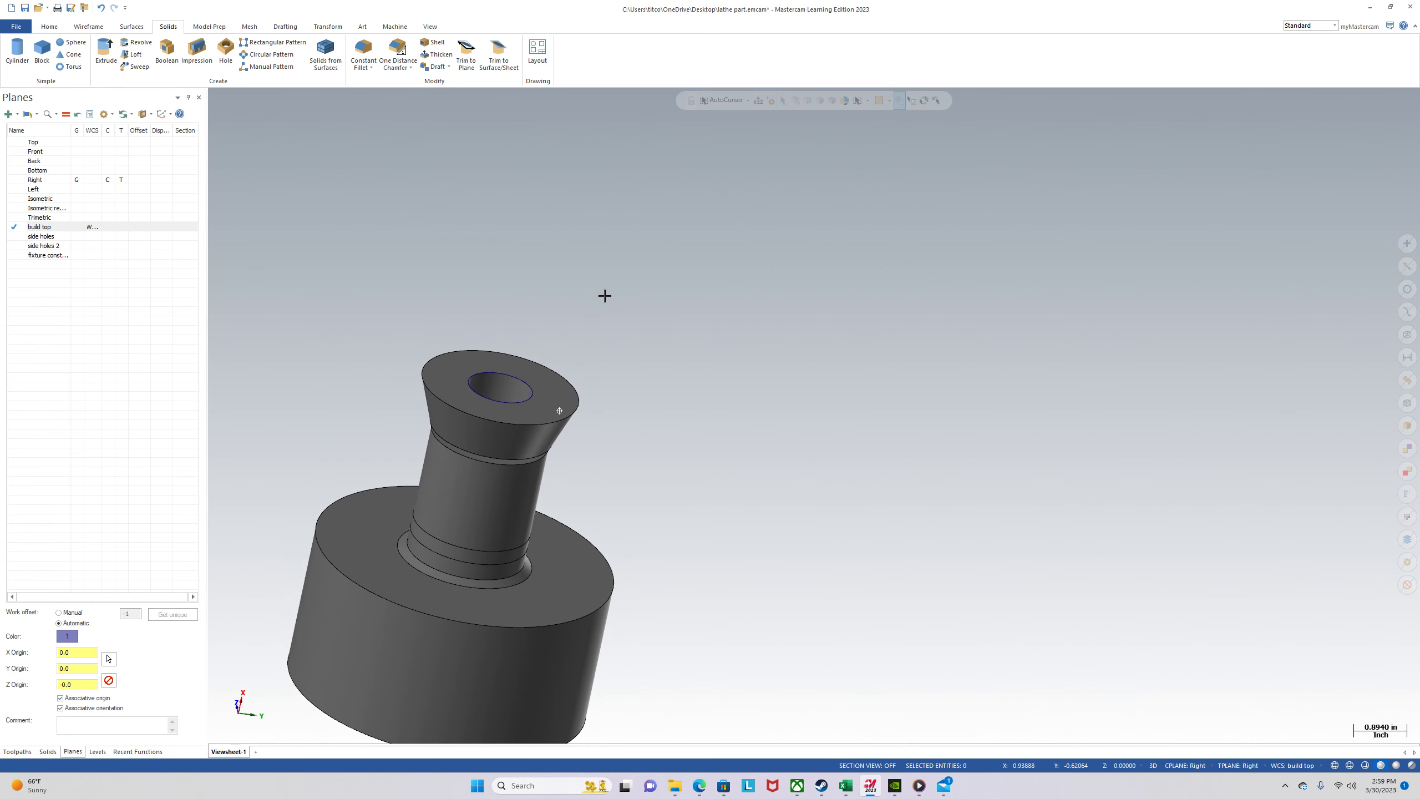
Colour the cap solid light green.
left_click(526, 420)
right_click(753, 390)
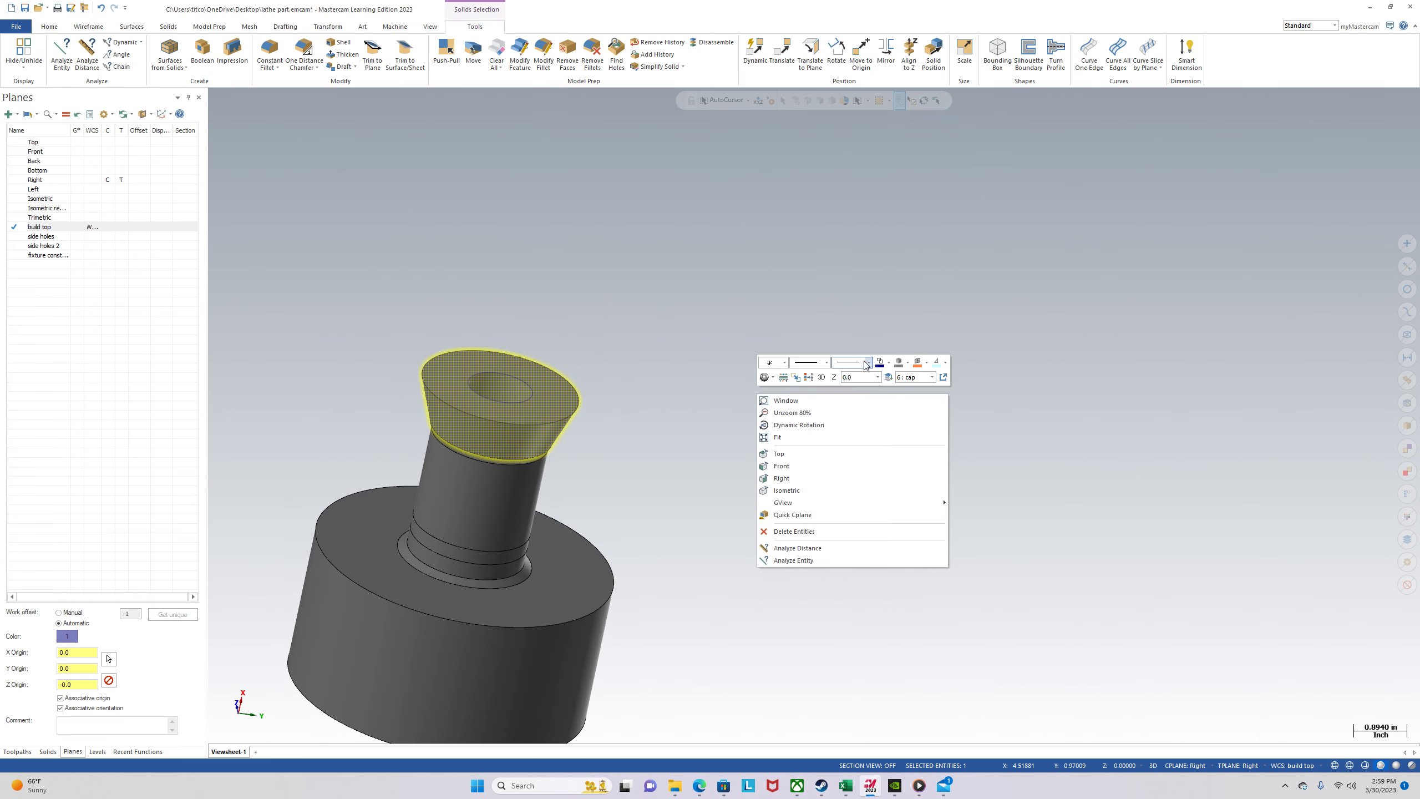
left_click(901, 368)
left_click(960, 400)
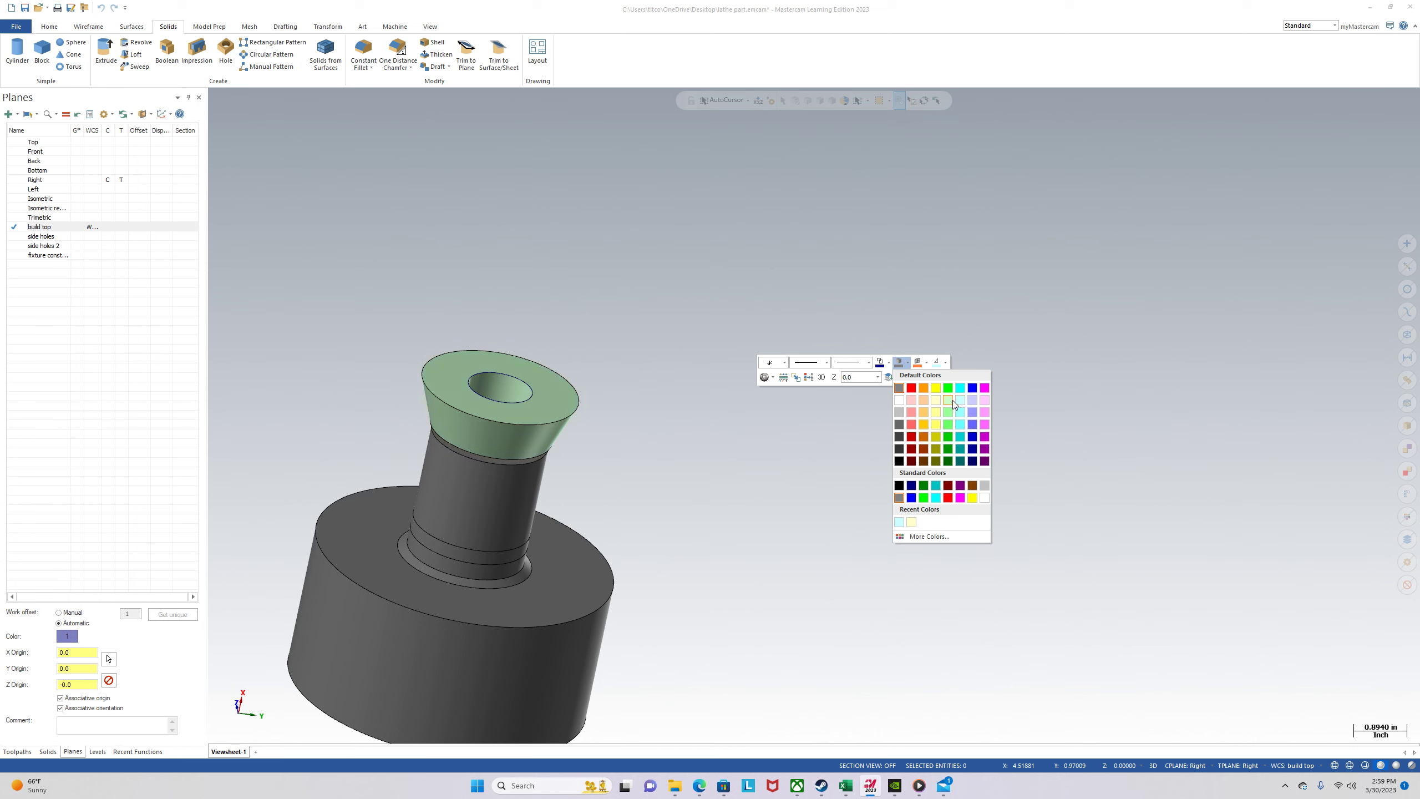
left_click(953, 404)
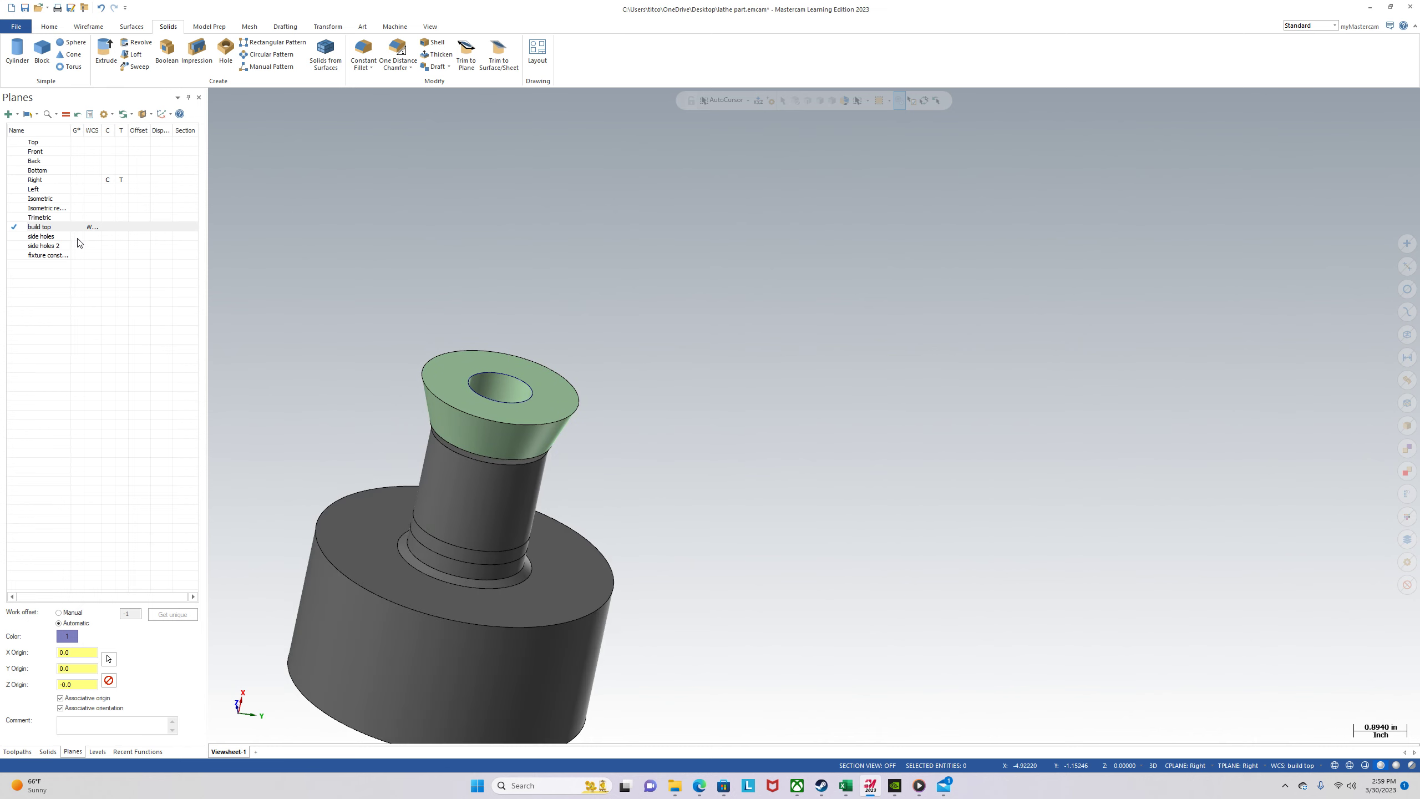
Make the fixture level active and hide the cap level.
left_click(17, 751)
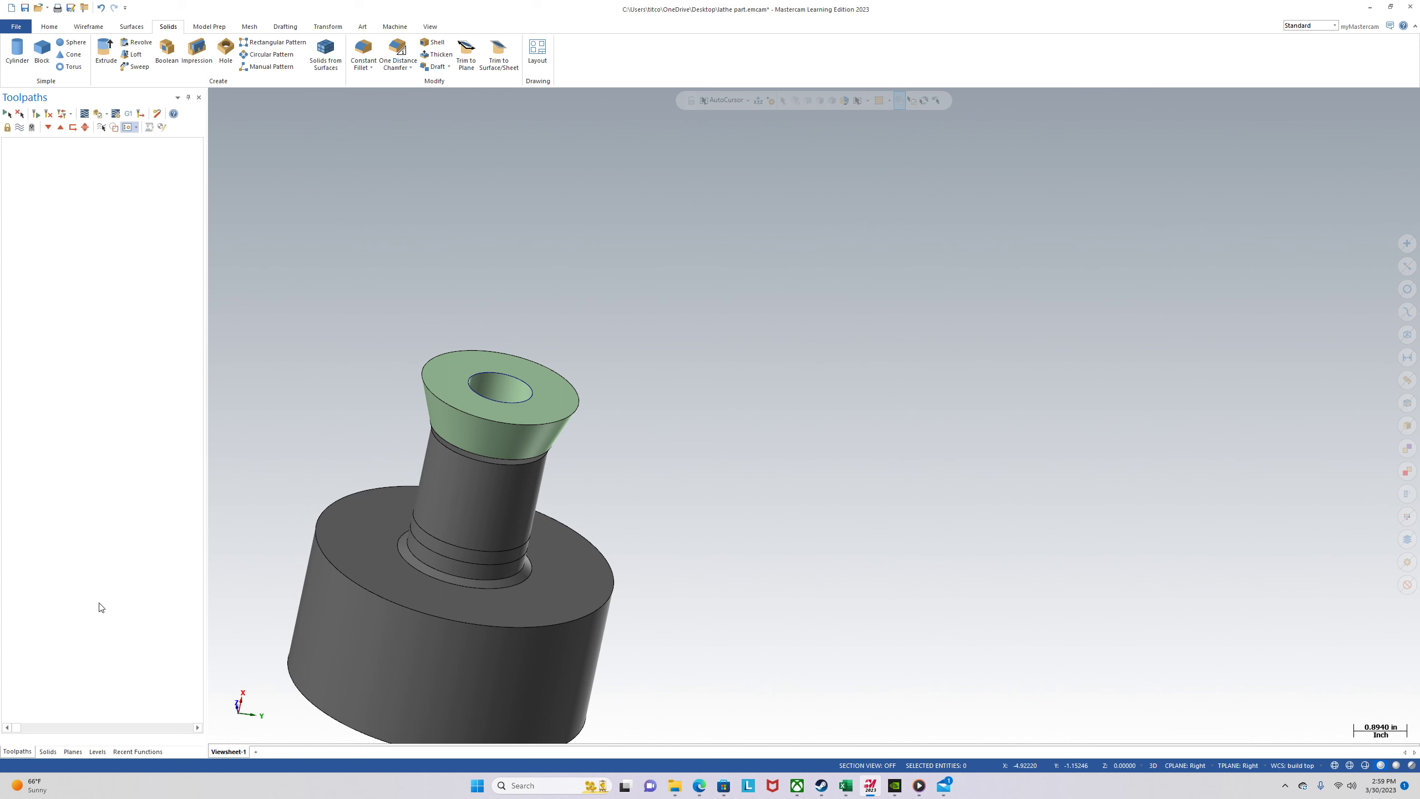
left_click(97, 751)
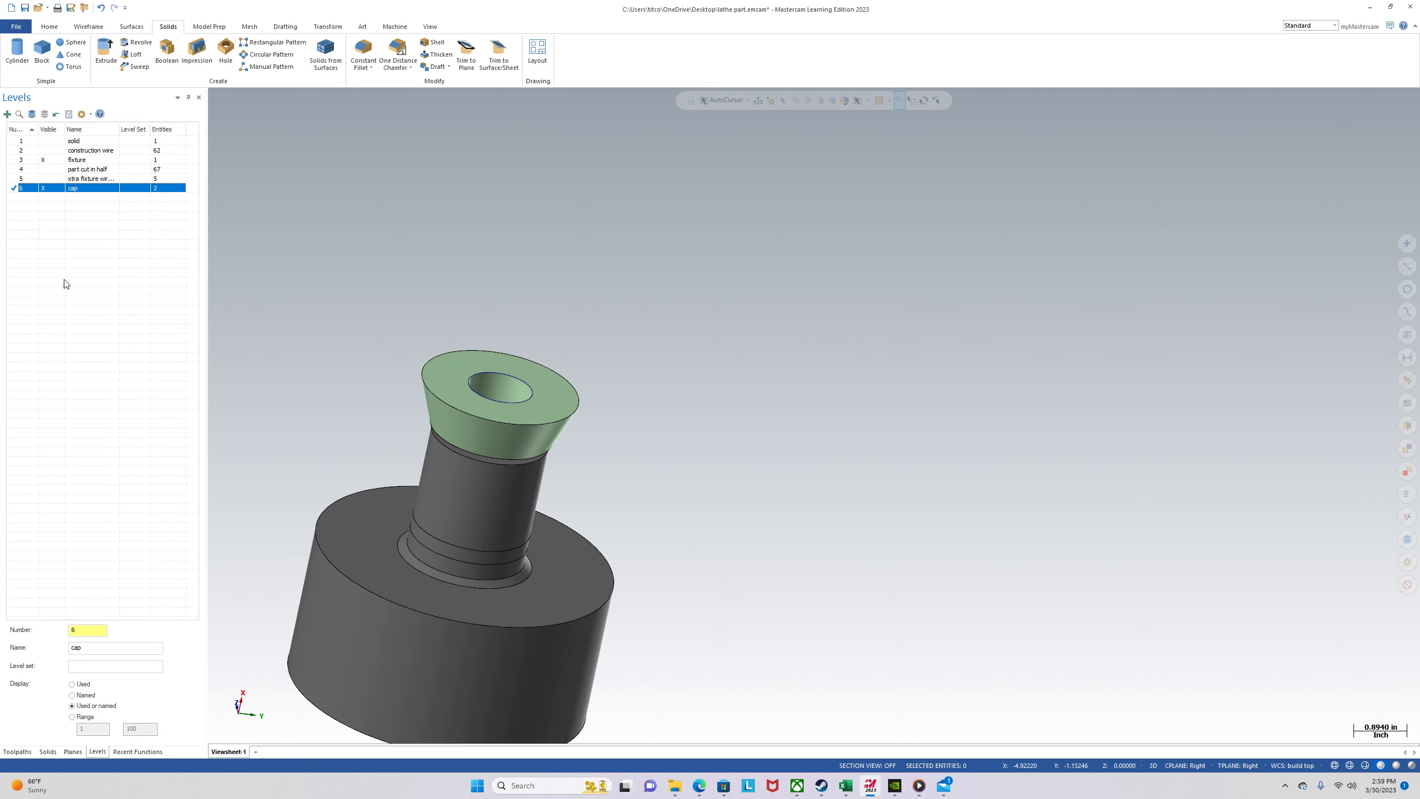
left_click(33, 161)
left_click(50, 188)
right_click(333, 312)
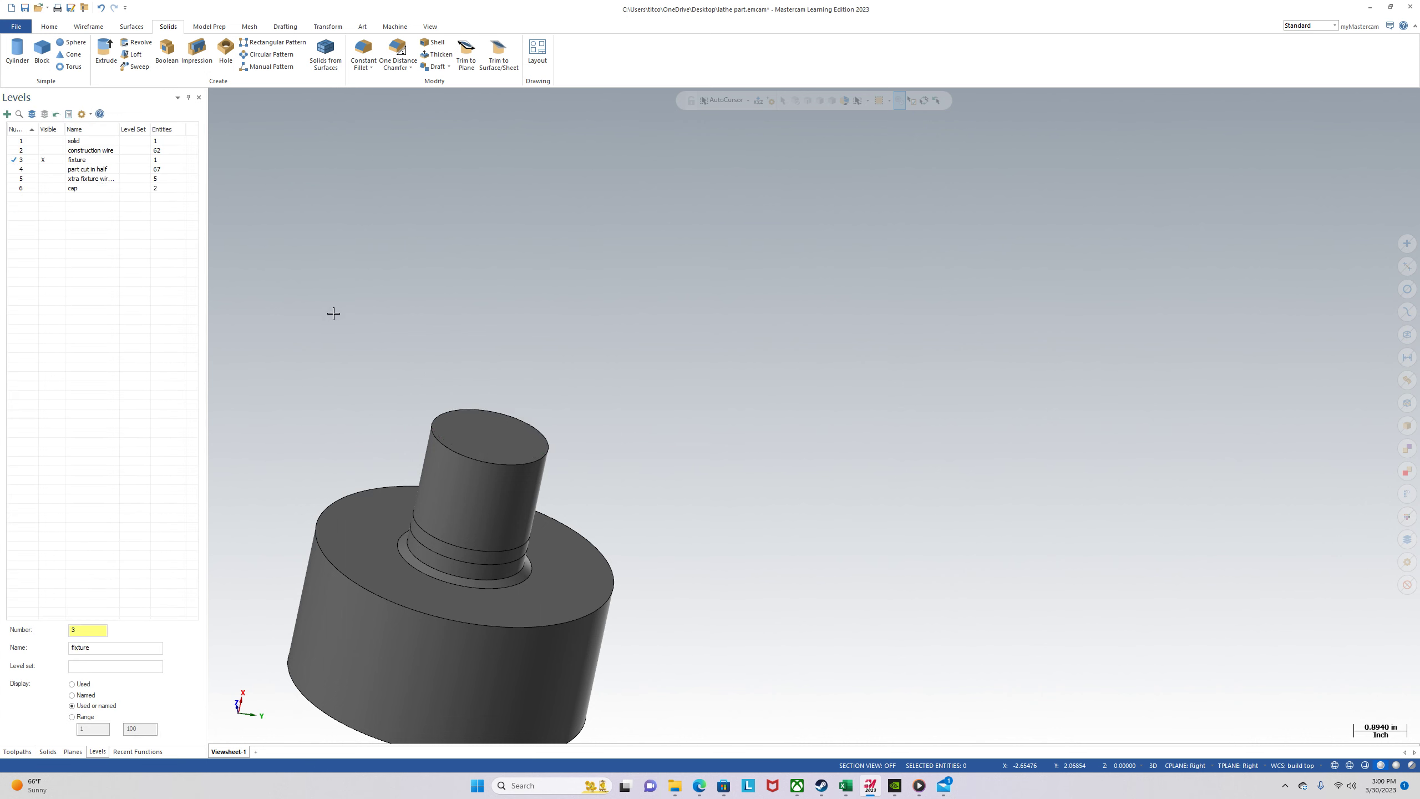
left_click(369, 379)
left_click(71, 751)
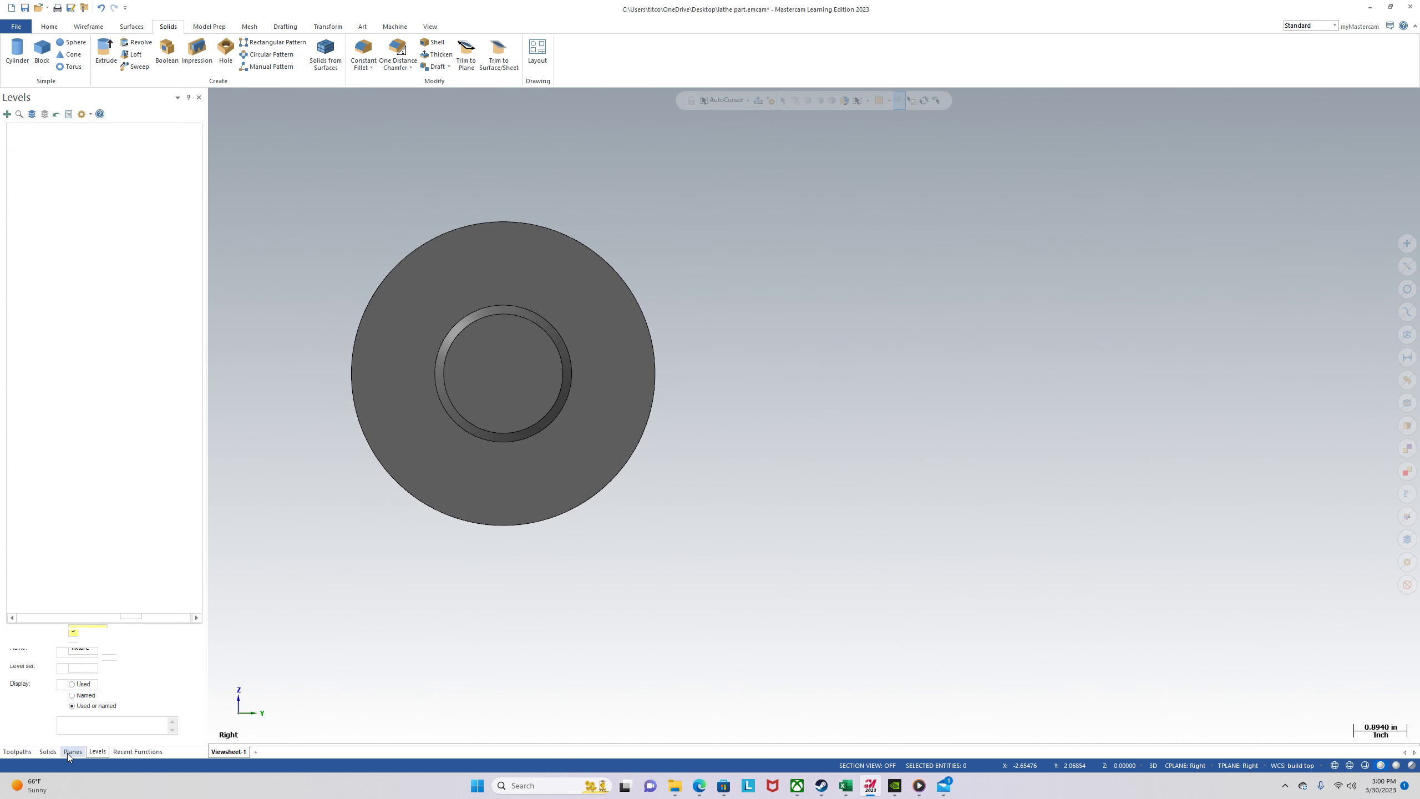
left_click(8, 114)
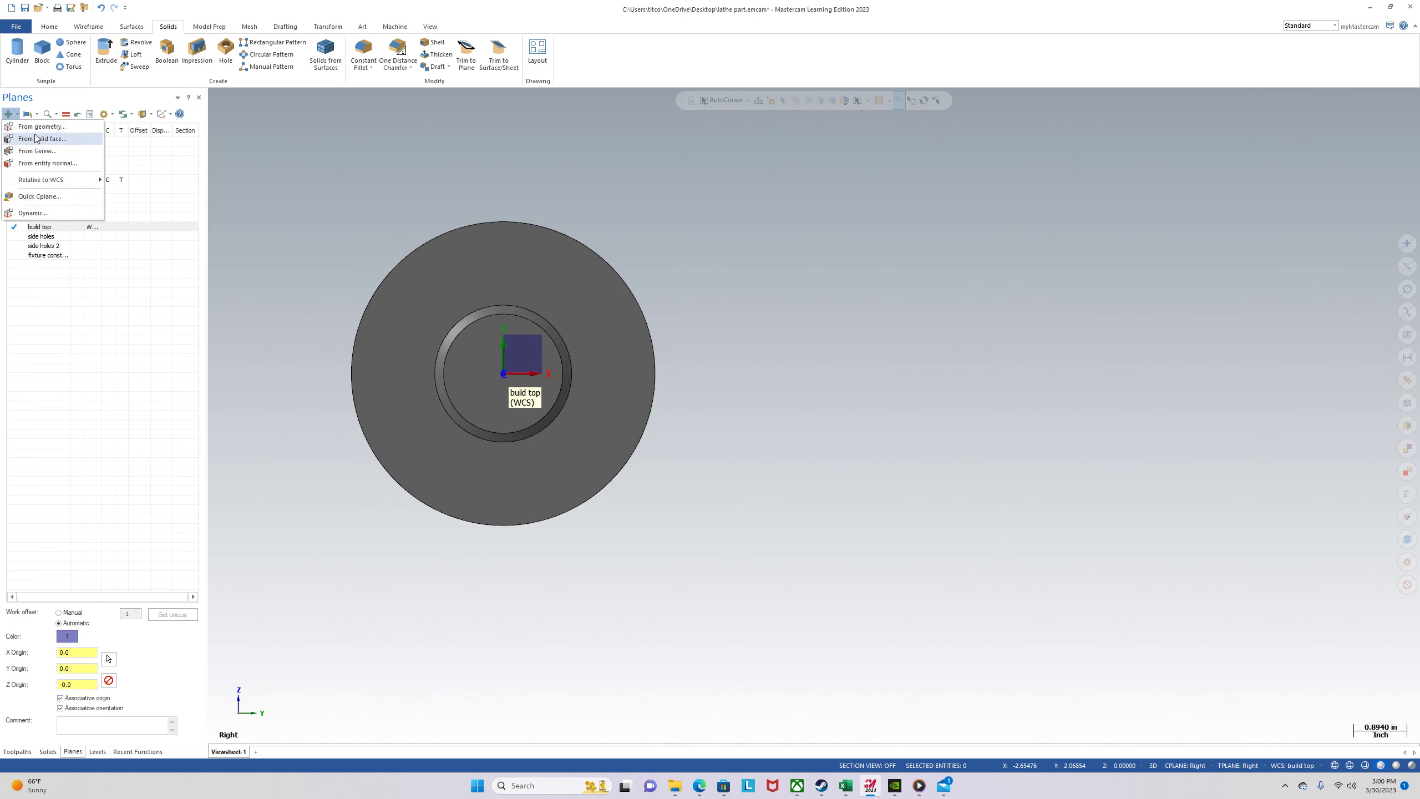
left_click(33, 140)
middle_click_drag(497, 367, 523, 353)
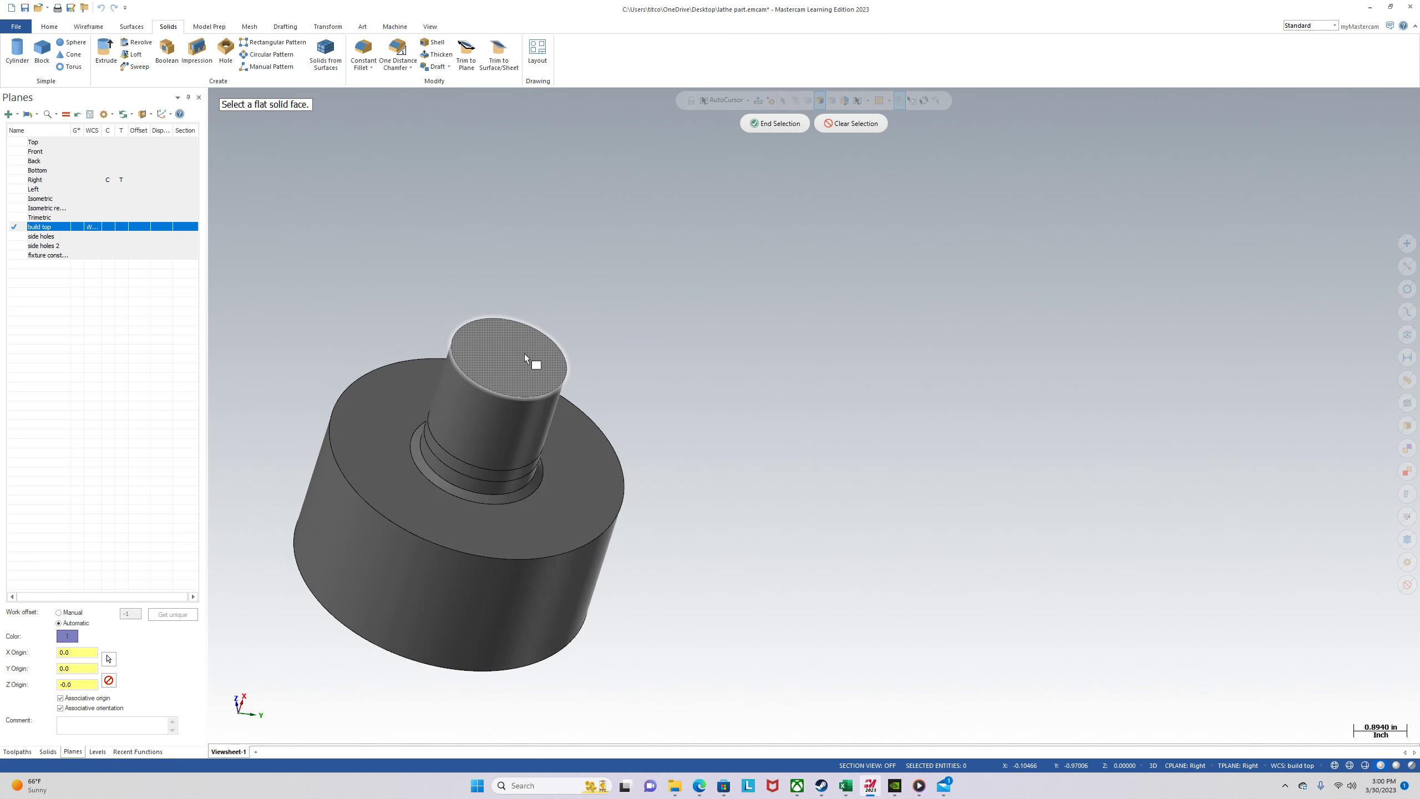
left_click(524, 353)
left_click(524, 283)
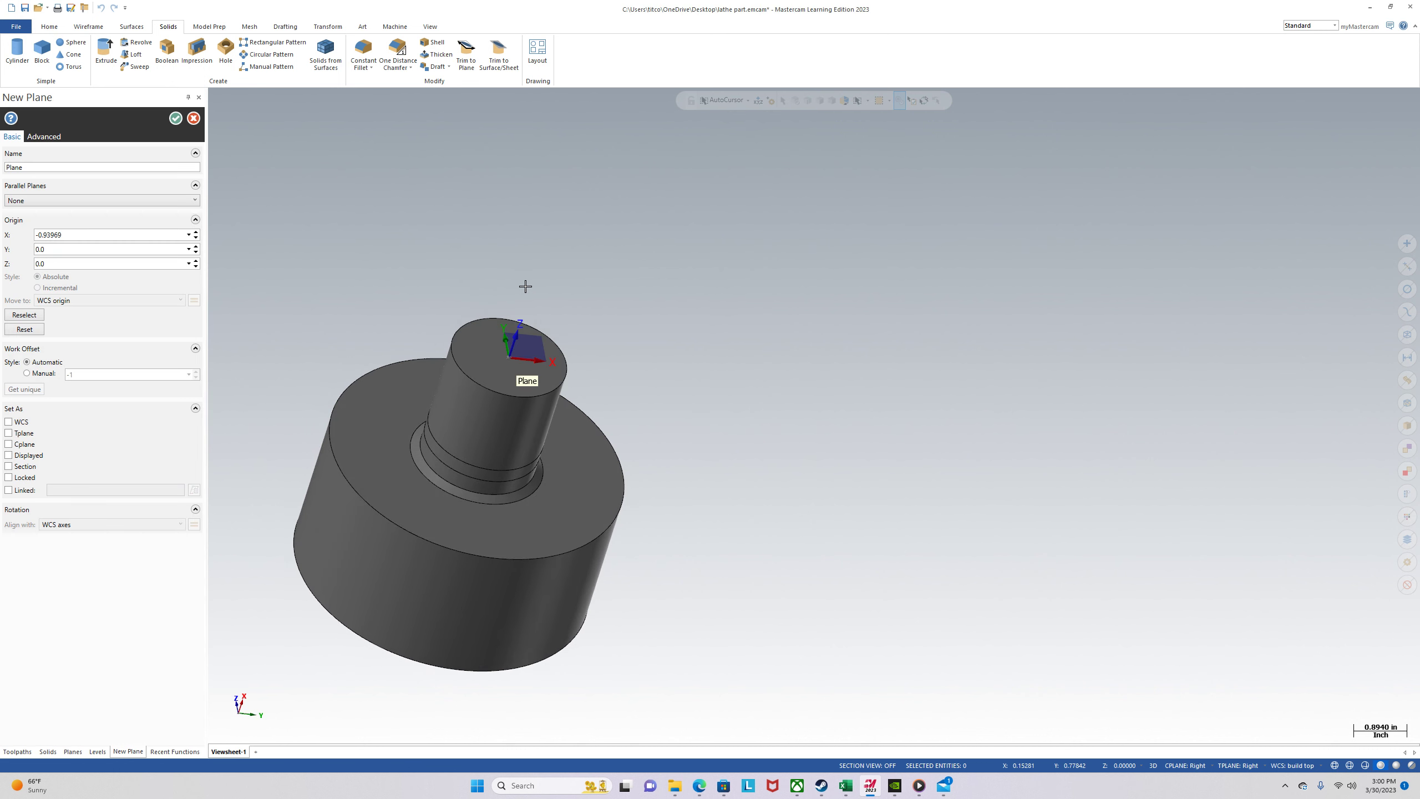
Draw a circle of diameter 1.0 centred on the end face of the fixture's plug.
left_click(88, 27)
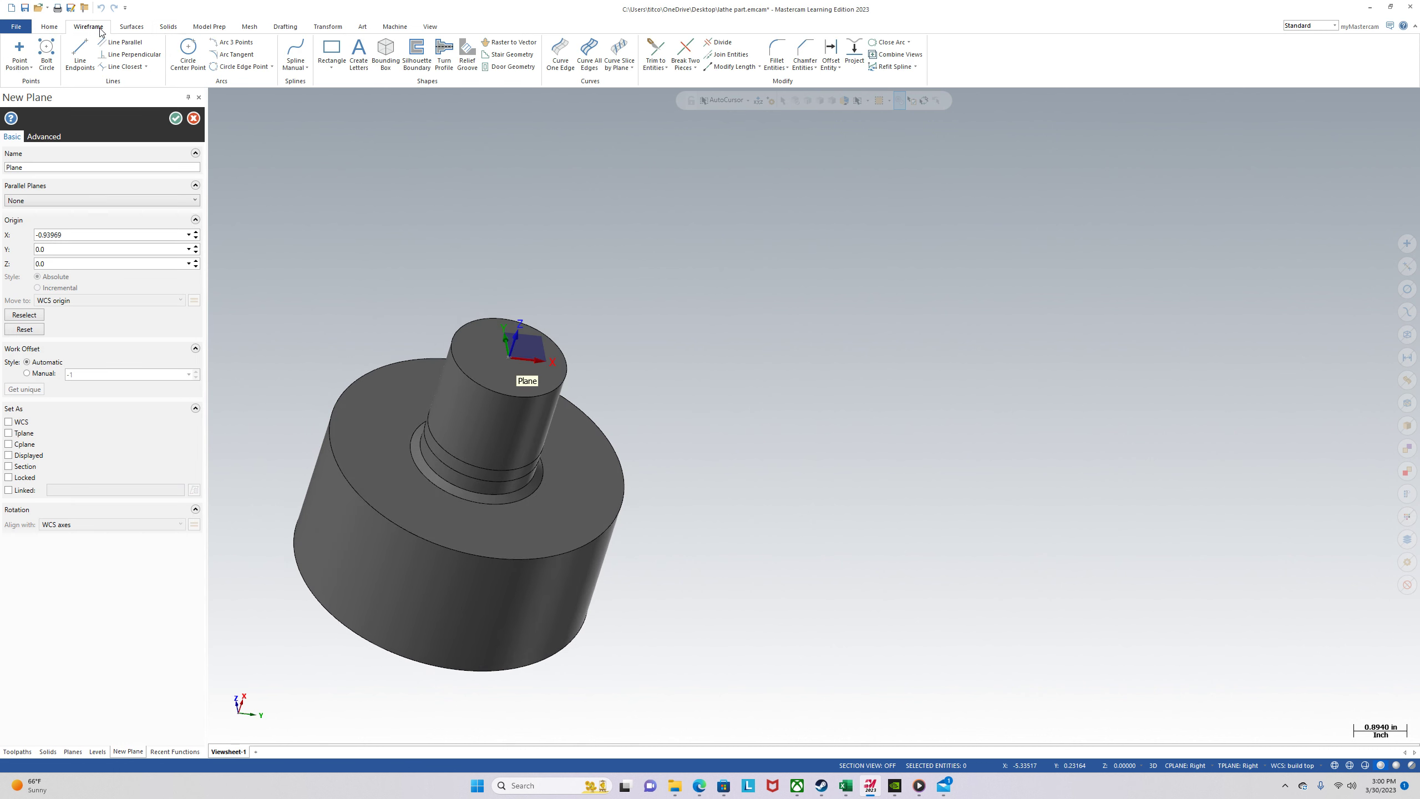
left_click(189, 49)
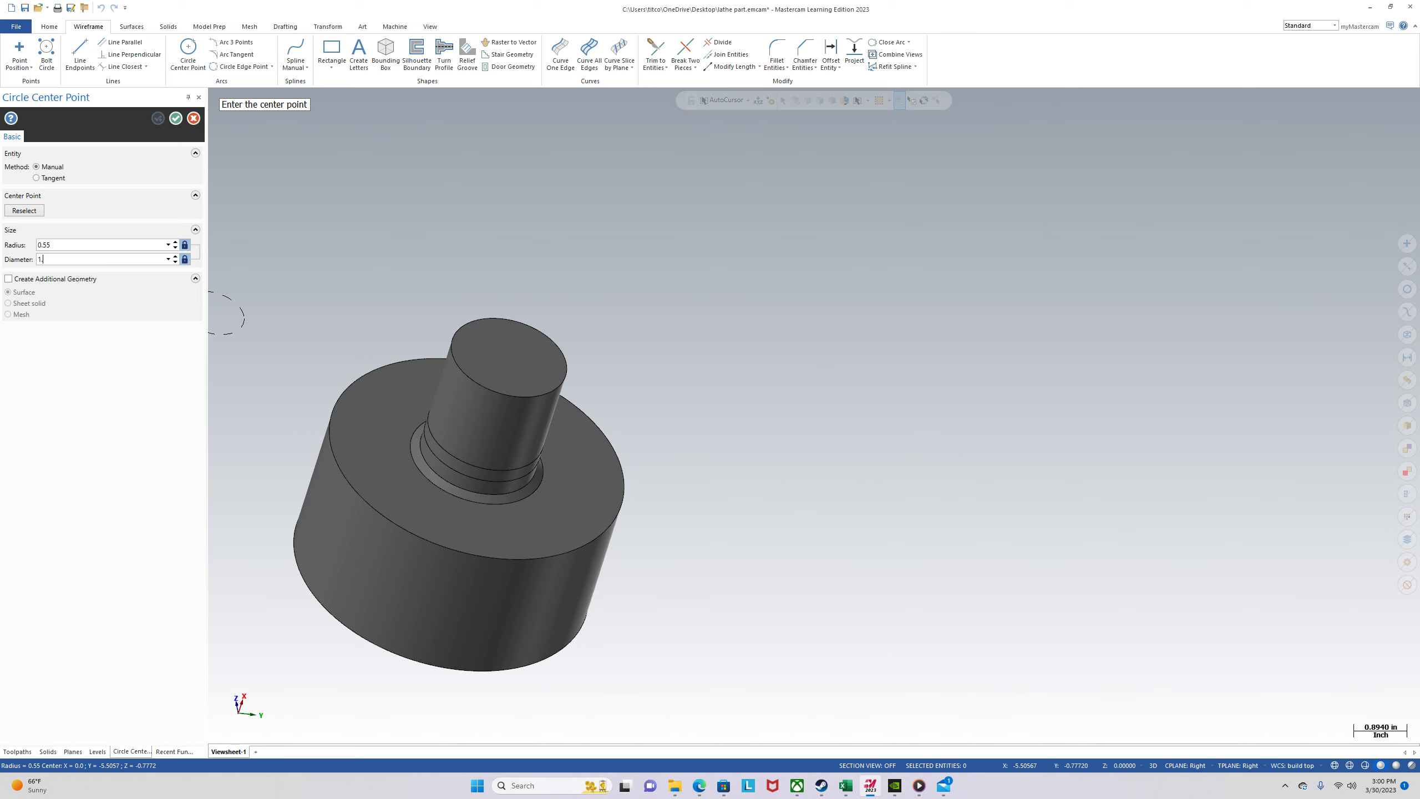
type("0")
left_click(548, 337)
left_click(175, 119)
Cut the 1.0 diameter circle into the fixture solid by extrusion, with distance 2.0 in both directions.
right_click(350, 298)
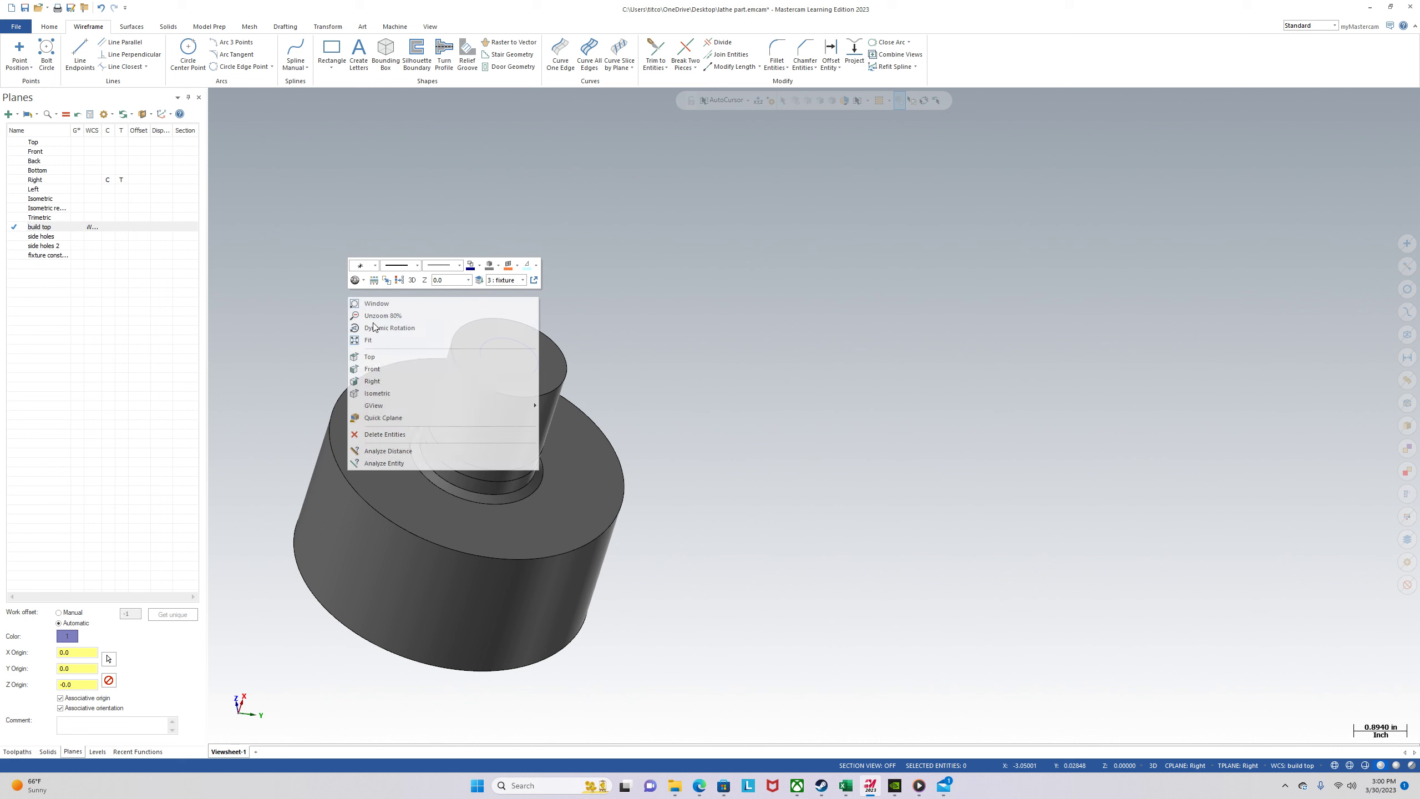
left_click(391, 381)
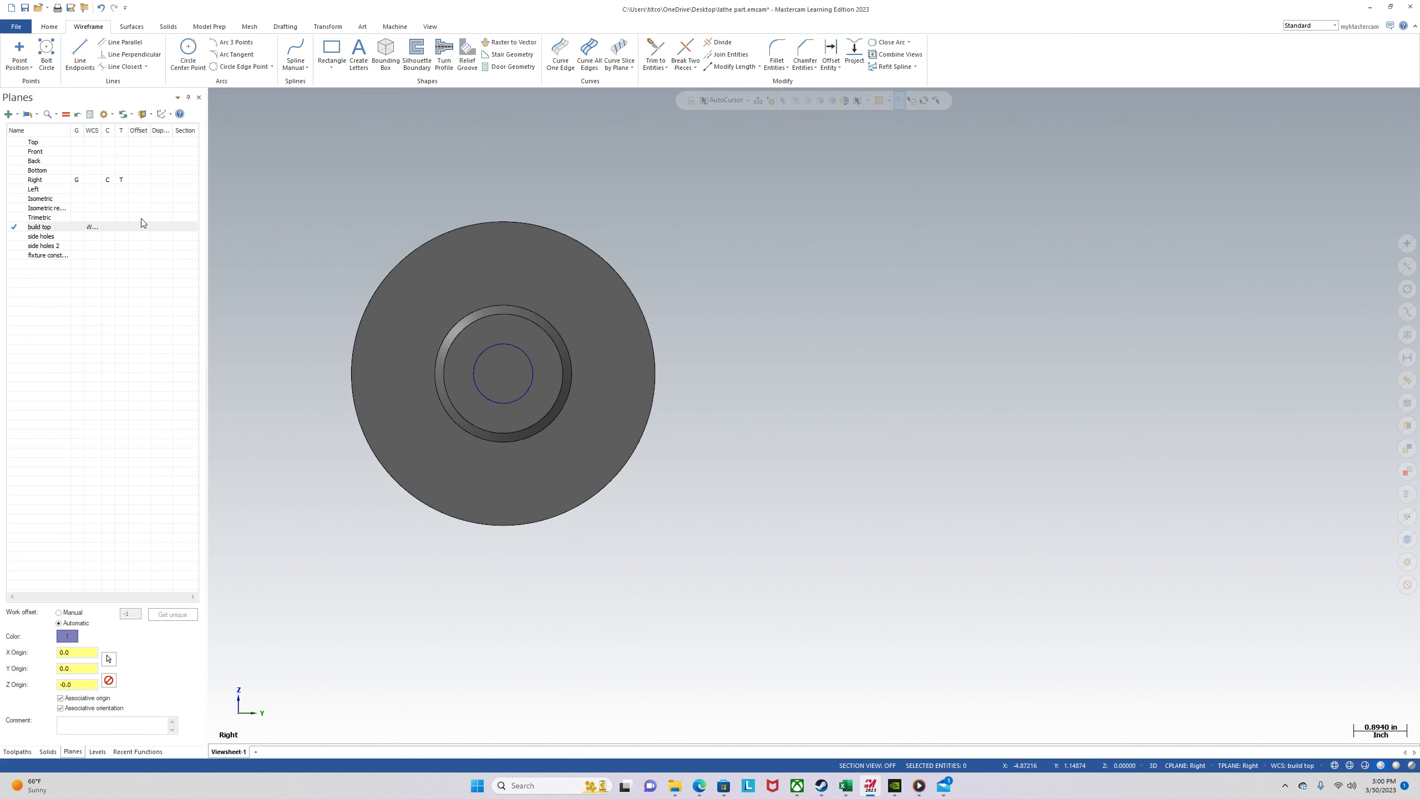
left_click(166, 26)
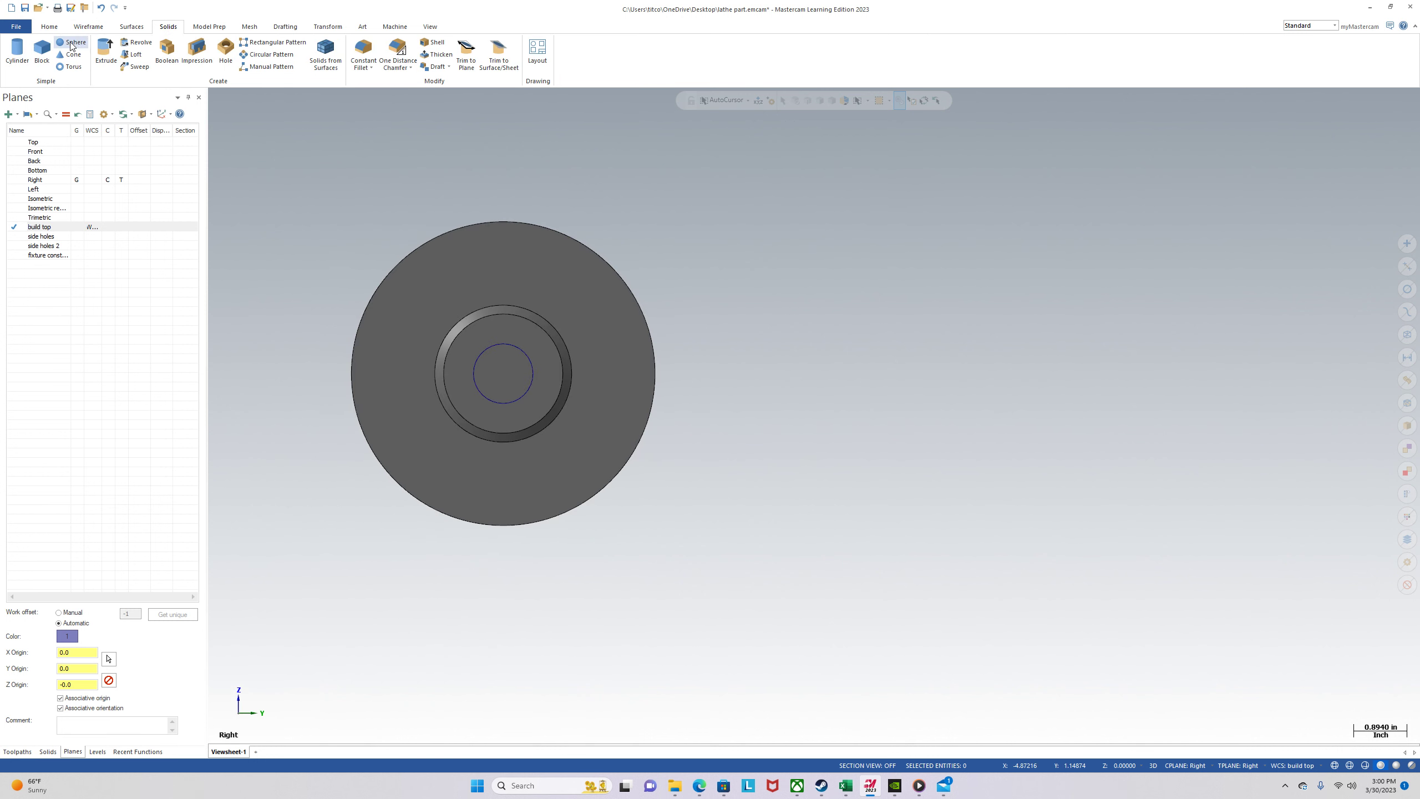
left_click(106, 52)
left_click(533, 372)
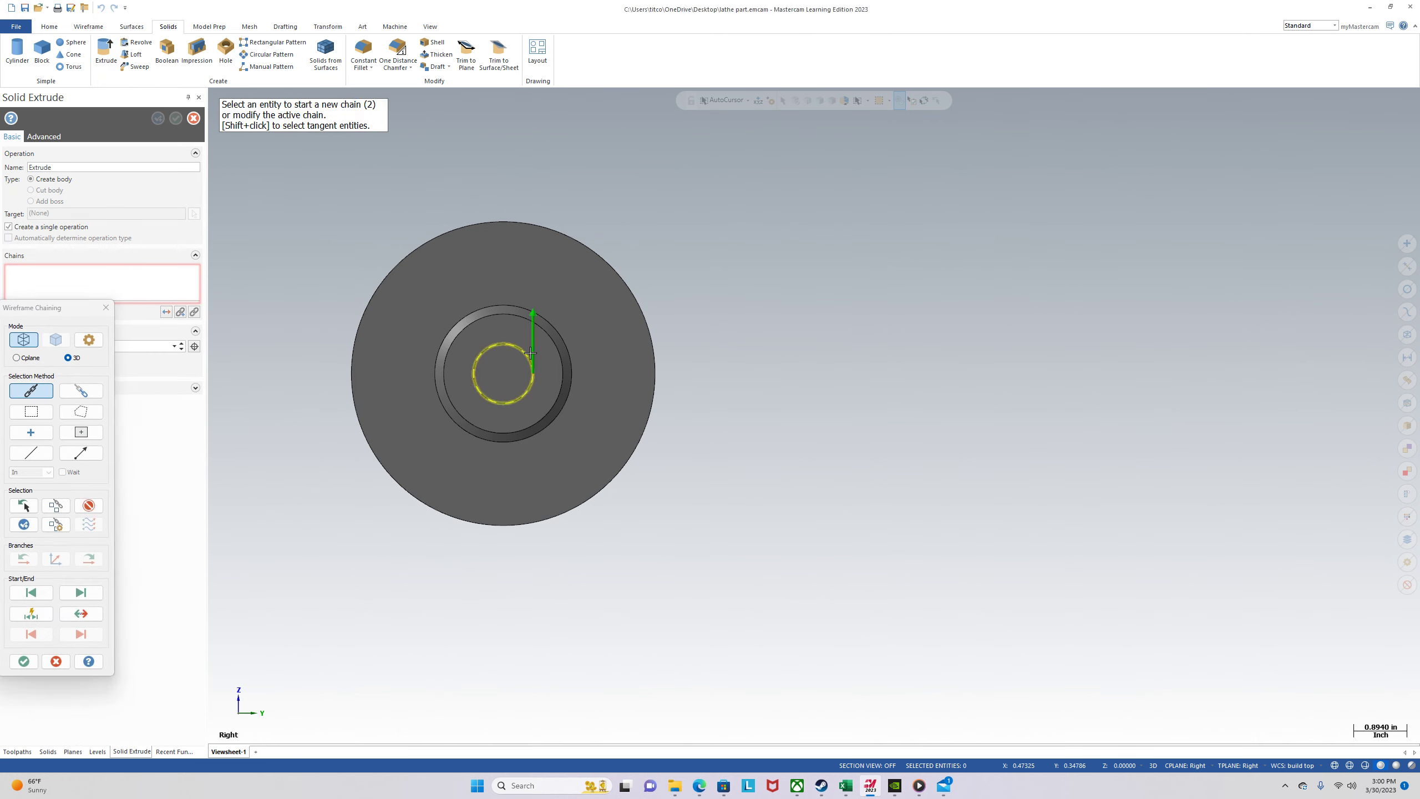
left_click(23, 661)
middle_click_drag(332, 485, 370, 460)
middle_click_drag(266, 539, 305, 517)
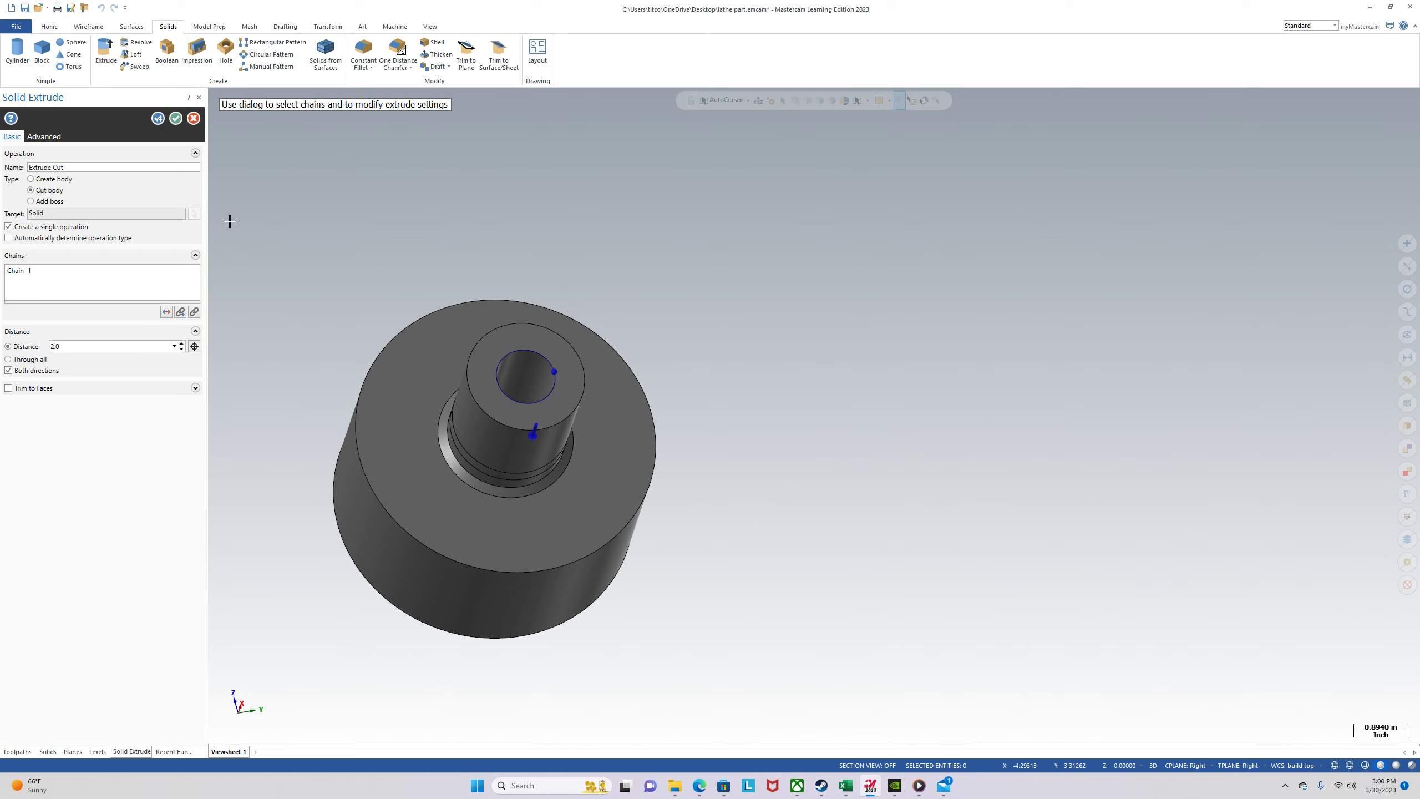
left_click(177, 123)
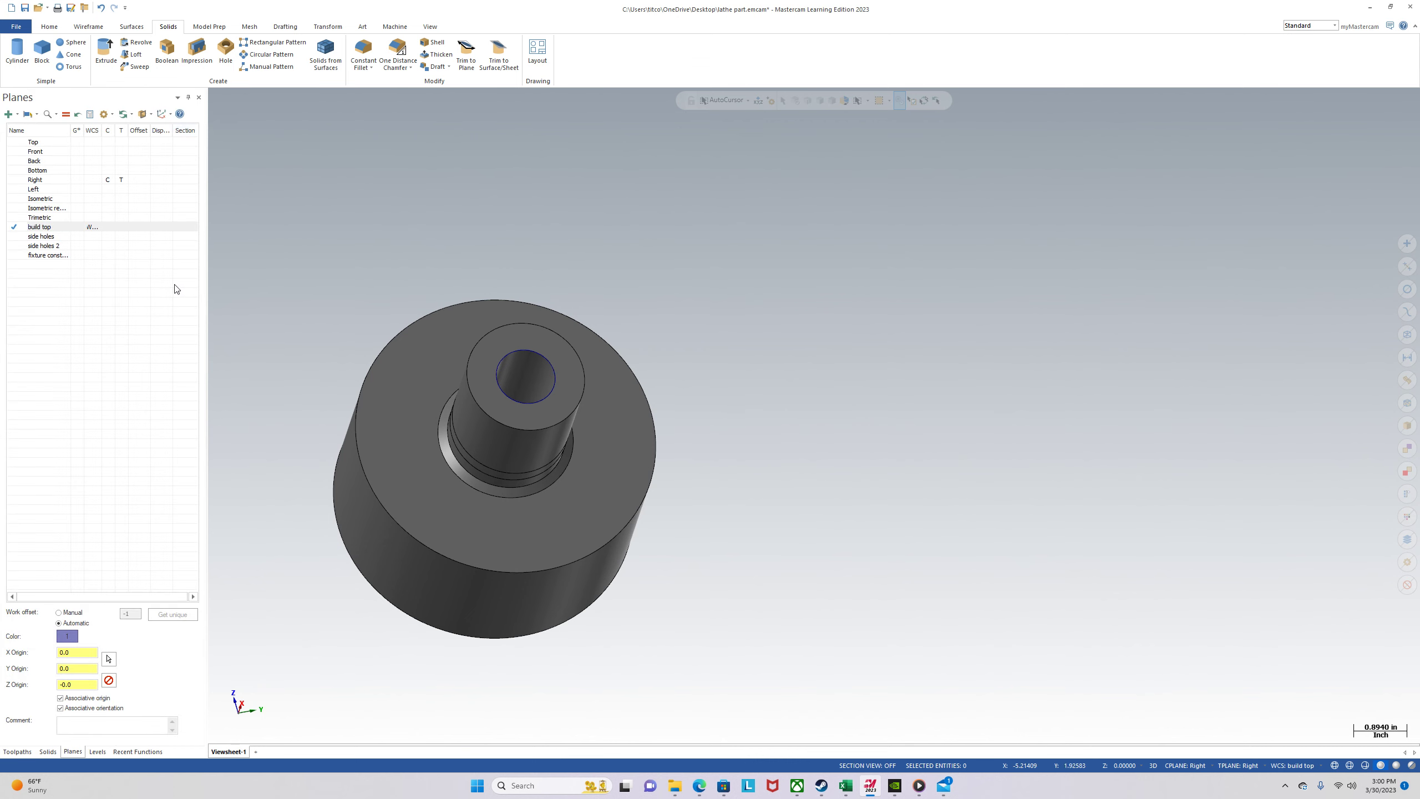
Colour the fixture solid light cyan.
left_click(481, 491)
right_click(946, 327)
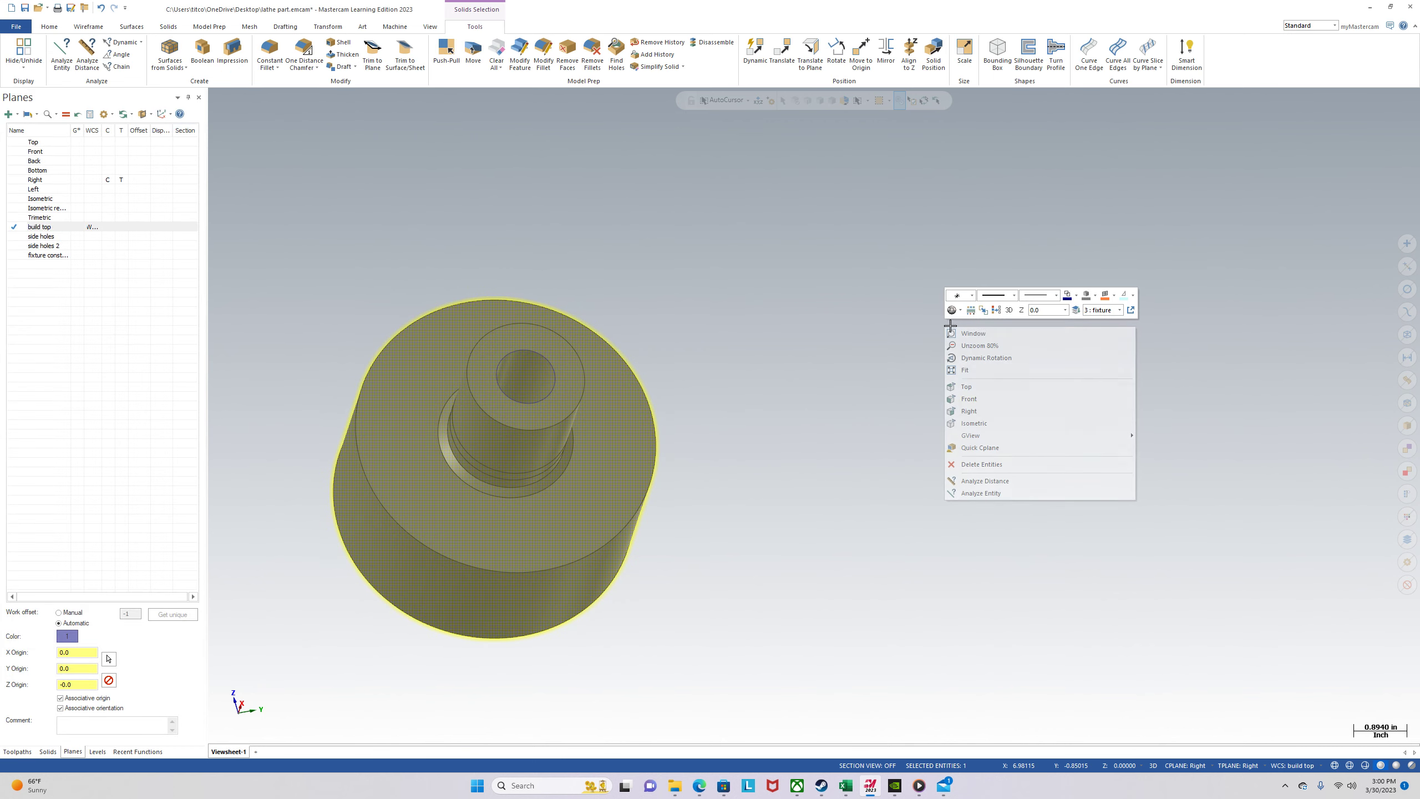
left_click(1089, 300)
left_click(1147, 340)
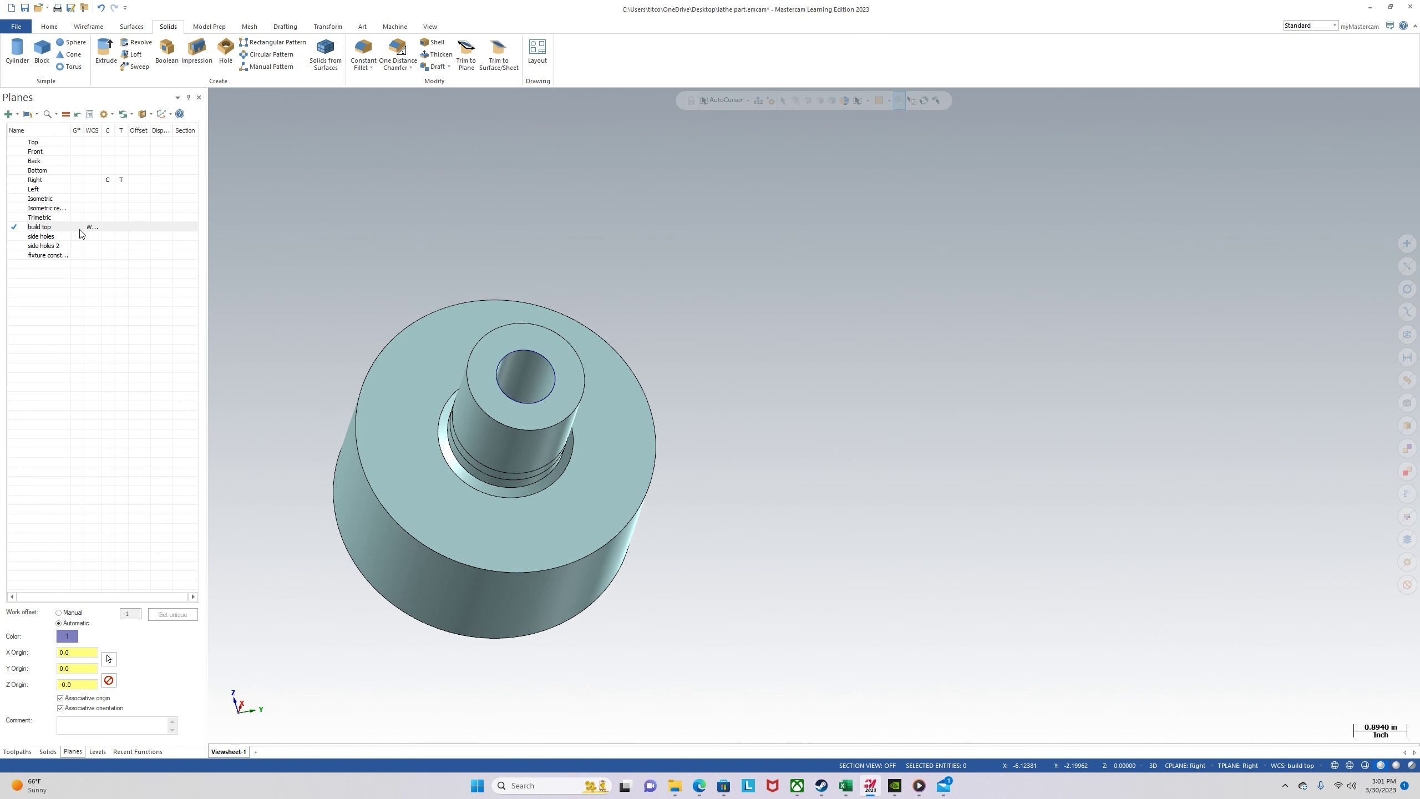
Show the levels list and inspect the fixture solid's back face and bored plug end.
left_click(97, 751)
mouse_move(317, 460)
middle_mouse_down()
mouse_move(469, 501)
mouse_move(434, 502)
mouse_move(627, 501)
mouse_move(574, 398)
middle_mouse_up()
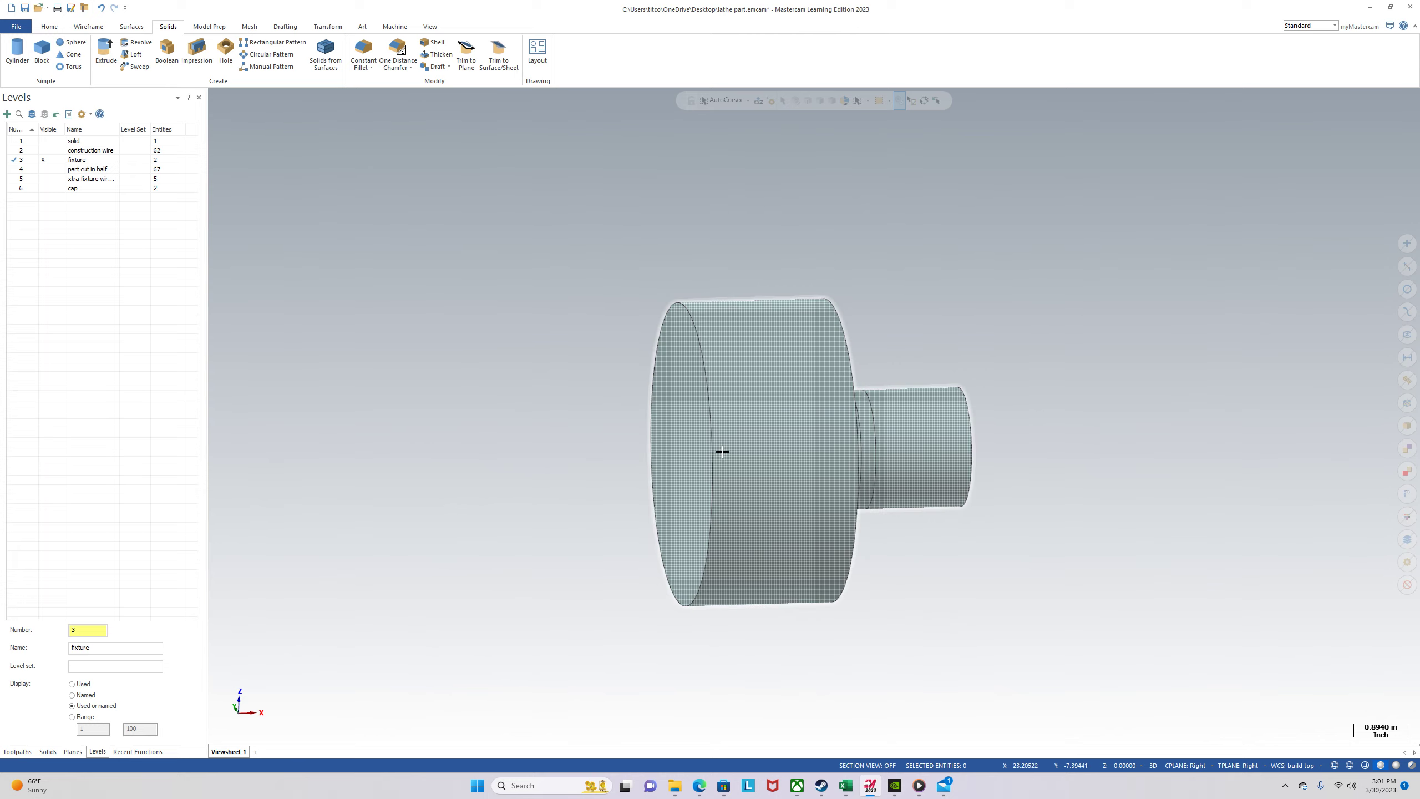
middle_click_drag(682, 450, 376, 432)
scroll(376, 433, "down", 2)
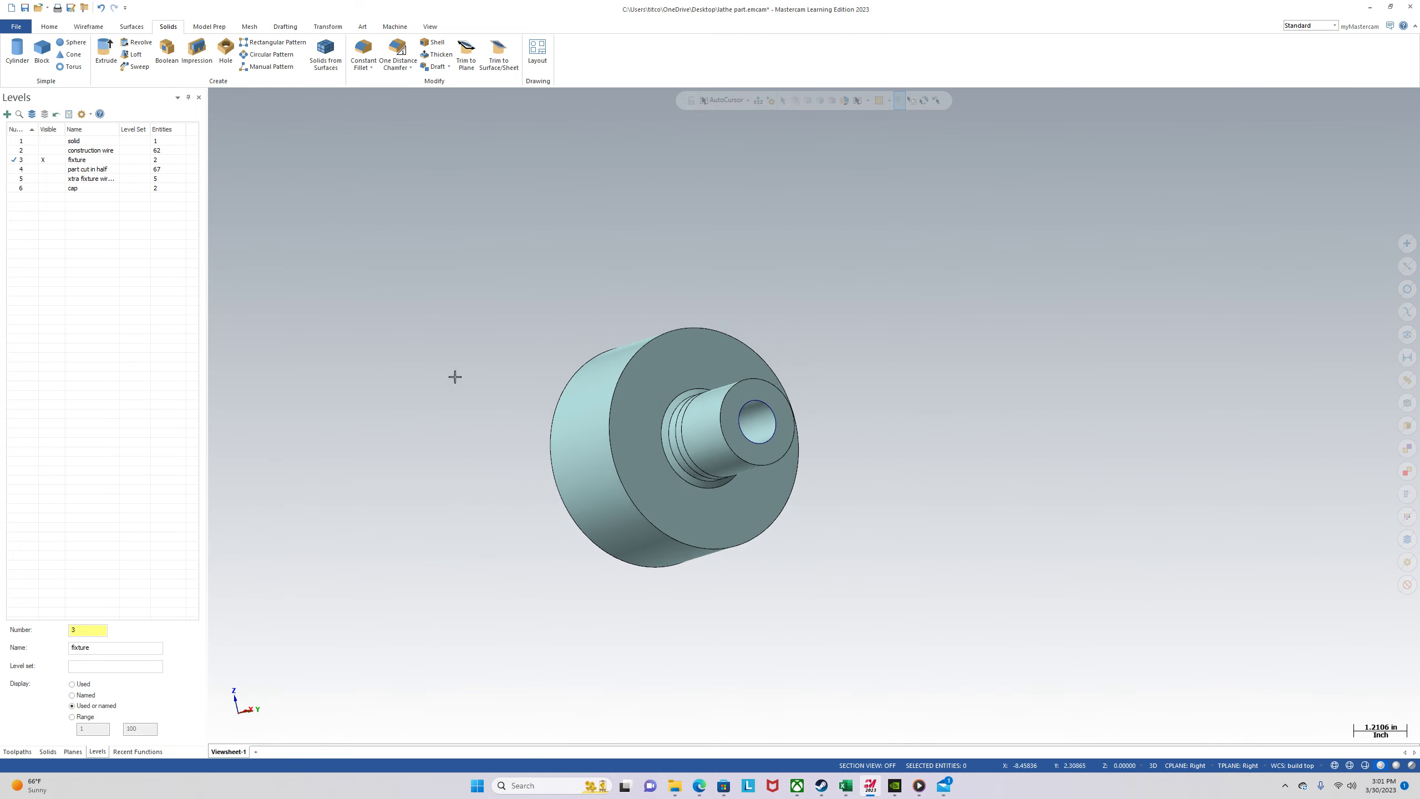
scroll(954, 430, "up", 1)
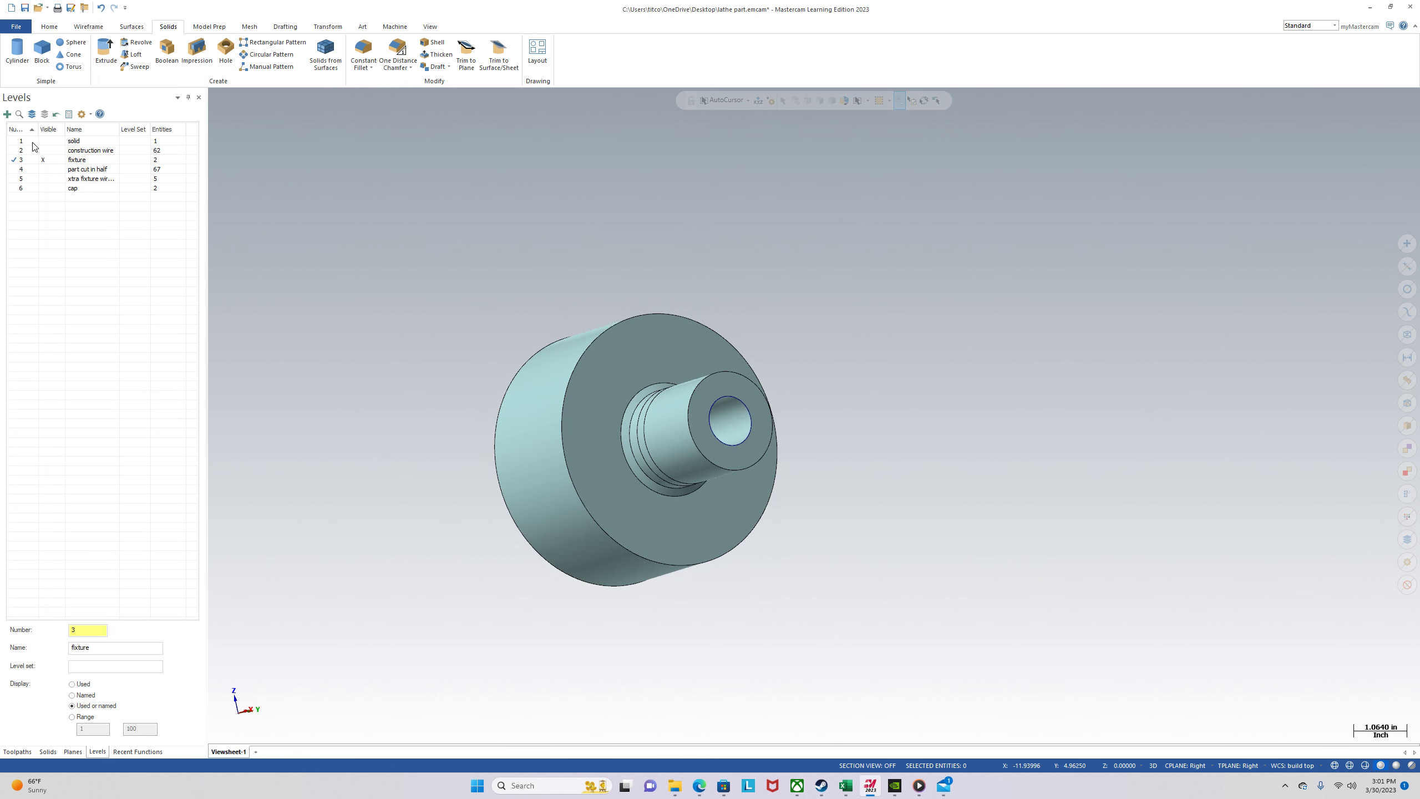
Make the solid level active so the part shows with the fixture, and recolour the fixture solid light pink.
left_click(32, 142)
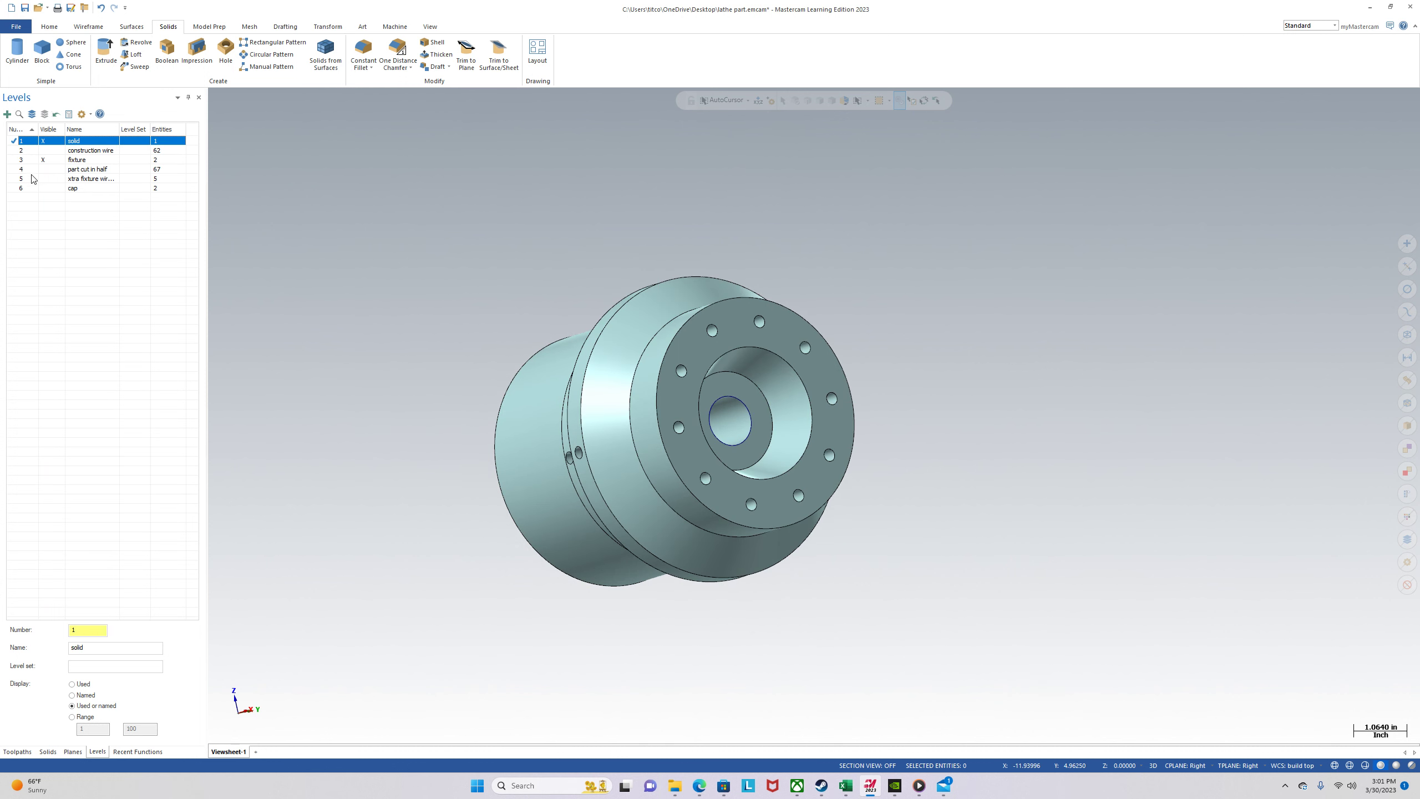
left_click(537, 493)
right_click(387, 490)
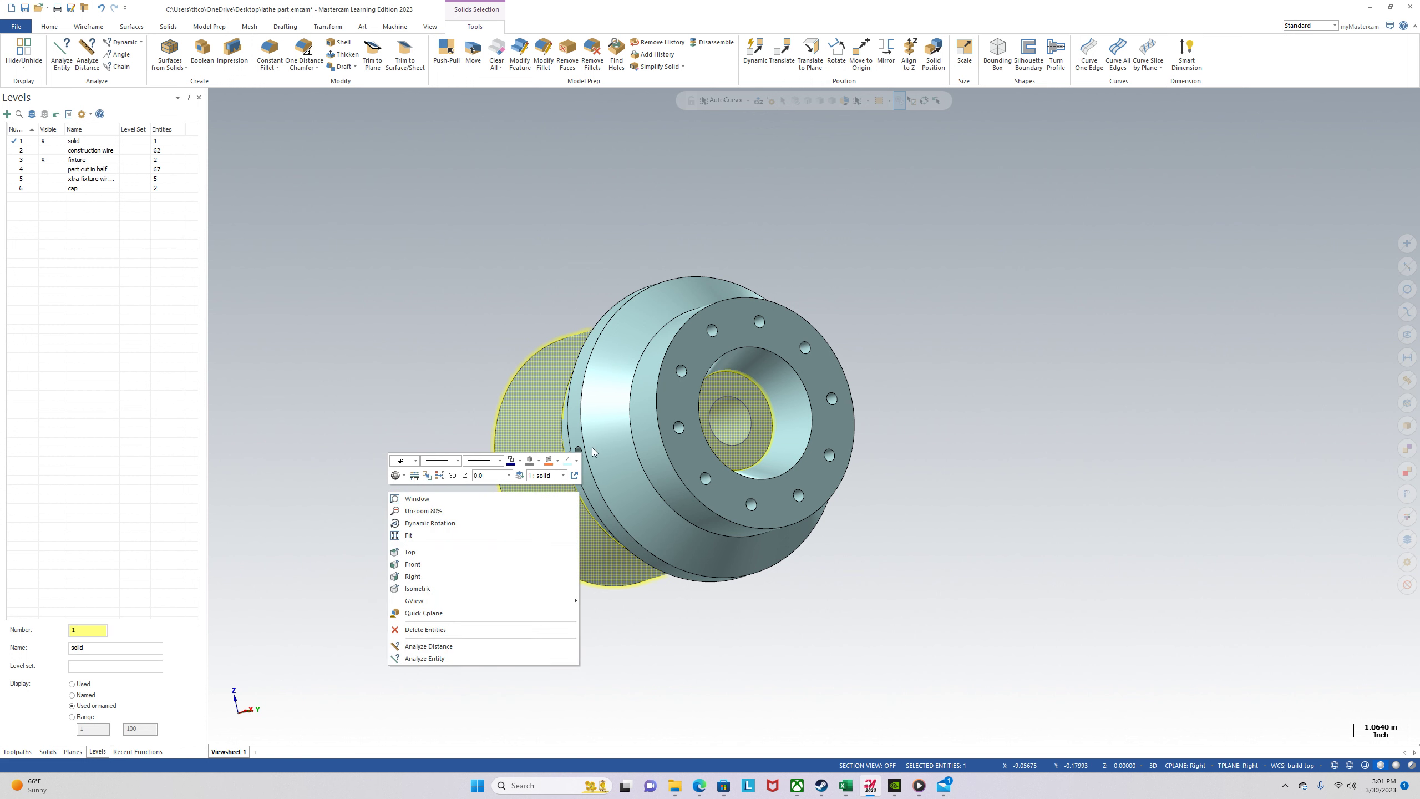
left_click(534, 459)
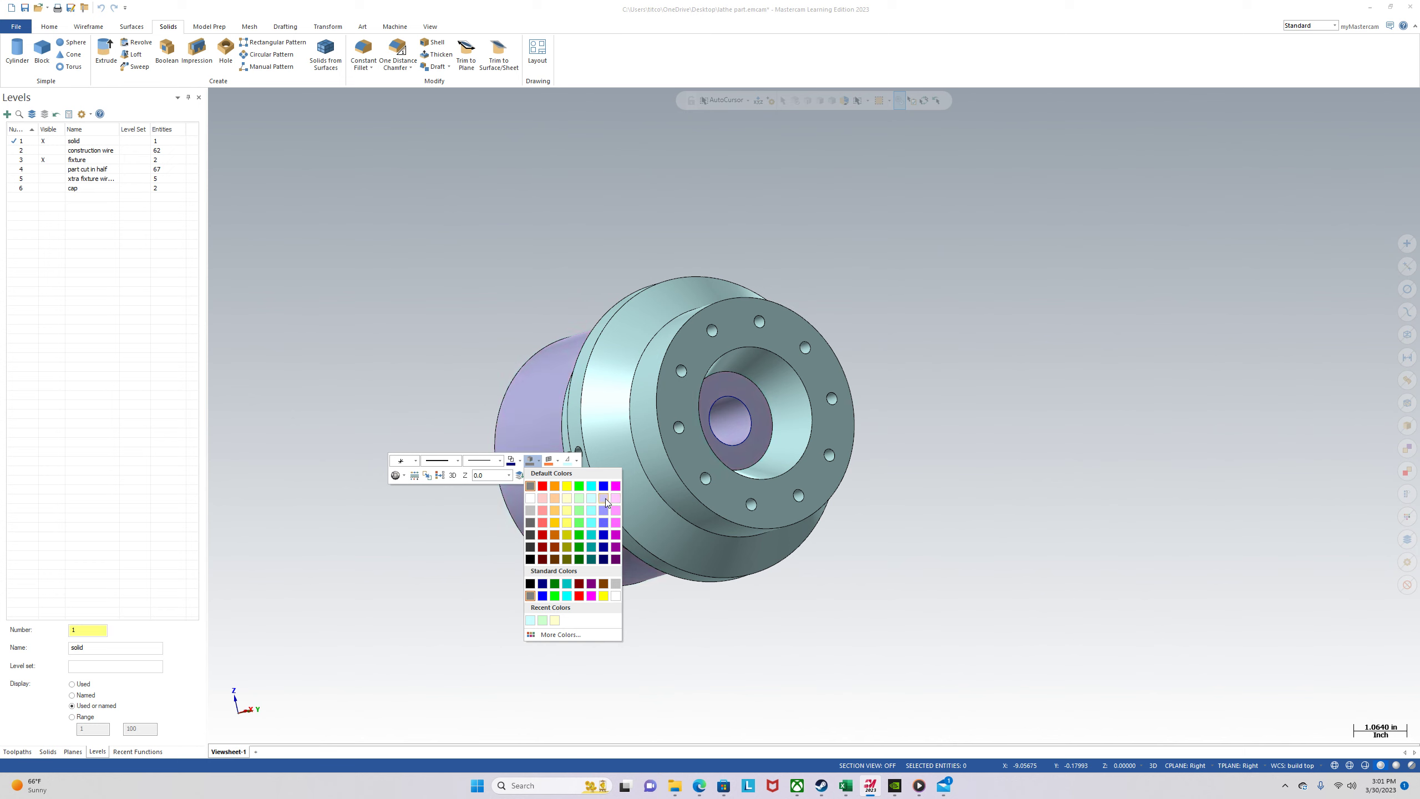
left_click(541, 498)
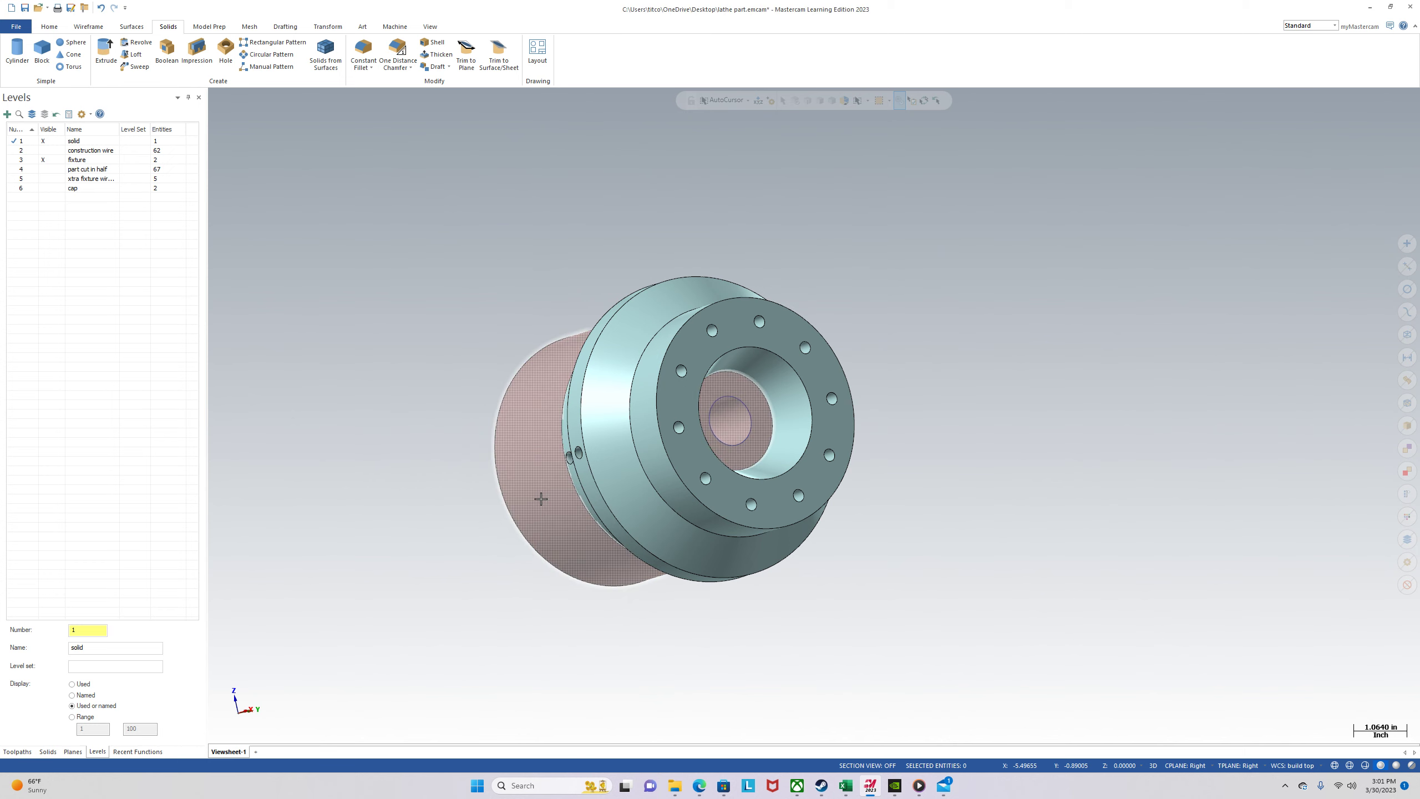
Turn on the cap level and check the fit of the cap and its central hole in the part's bore.
middle_click_drag(542, 498, 345, 425)
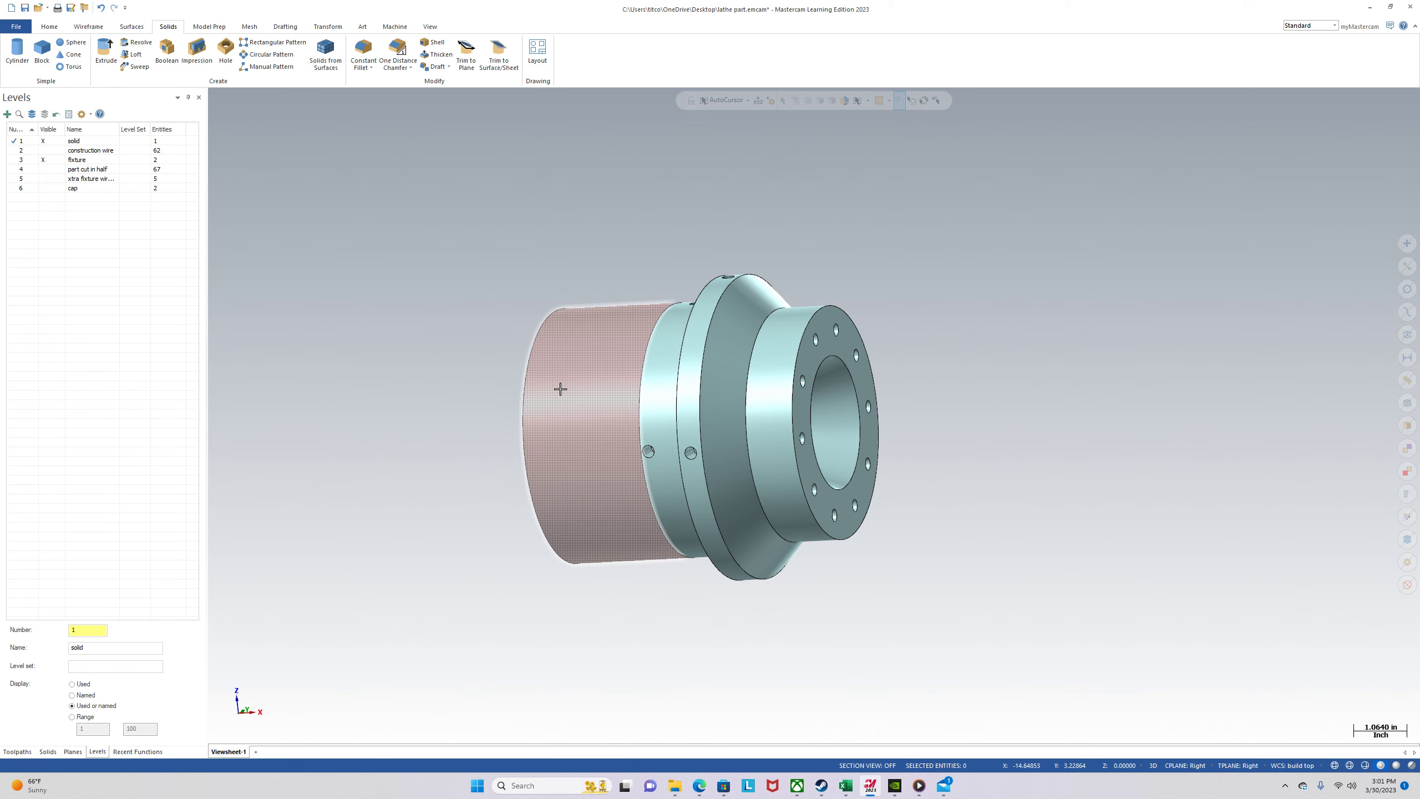
middle_click_drag(558, 387, 534, 432)
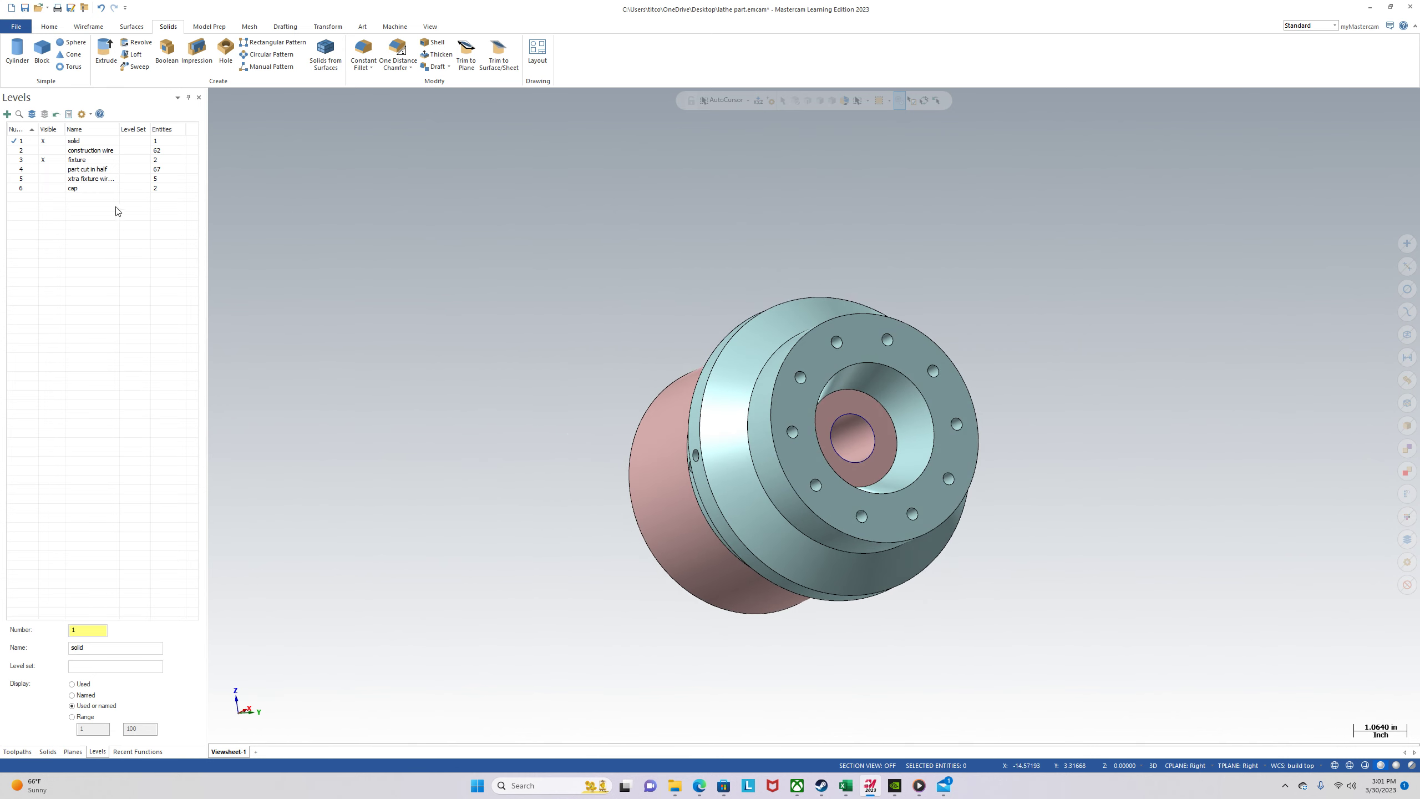
left_click(56, 190)
middle_click_drag(539, 511, 563, 476)
scroll(962, 446, "up", 6)
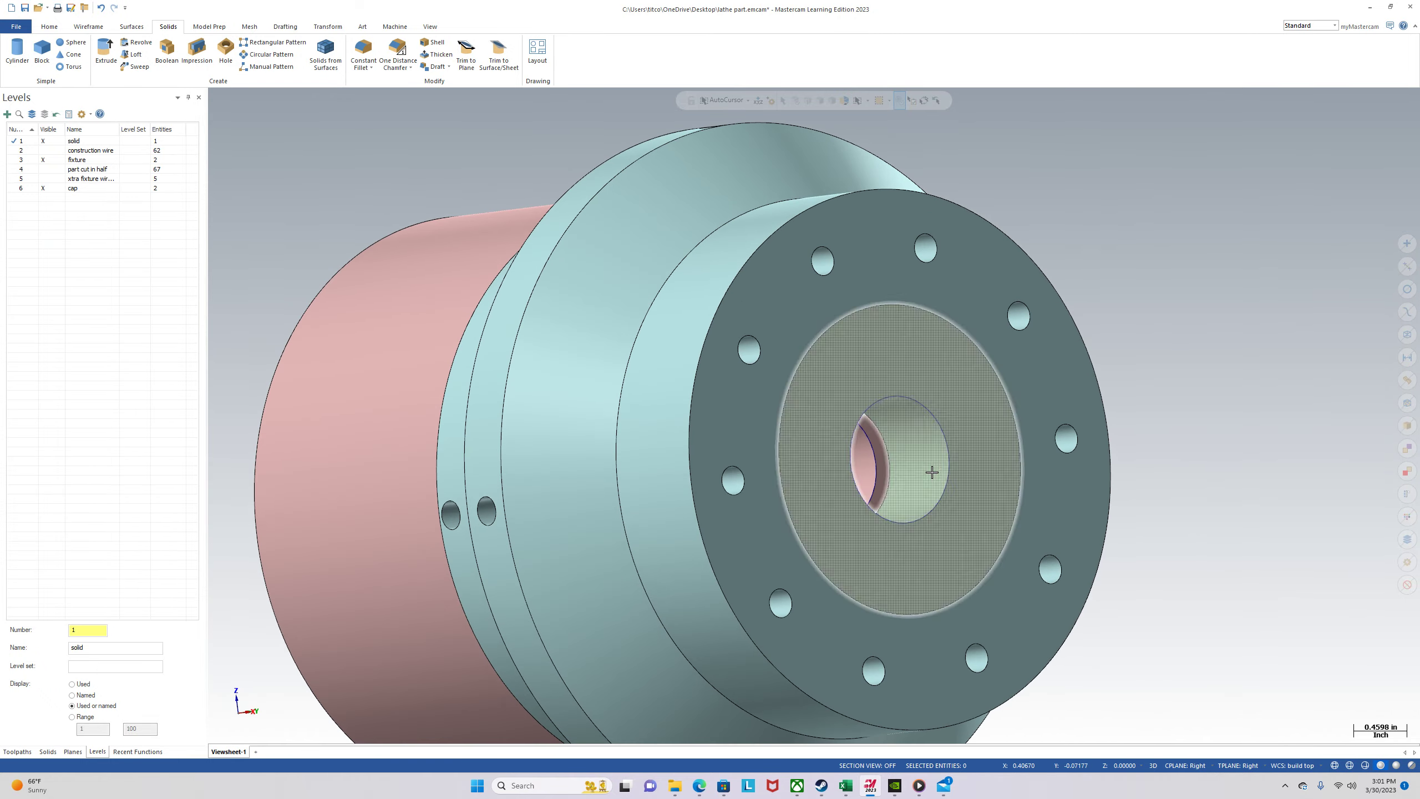
middle_click_drag(929, 473, 872, 516)
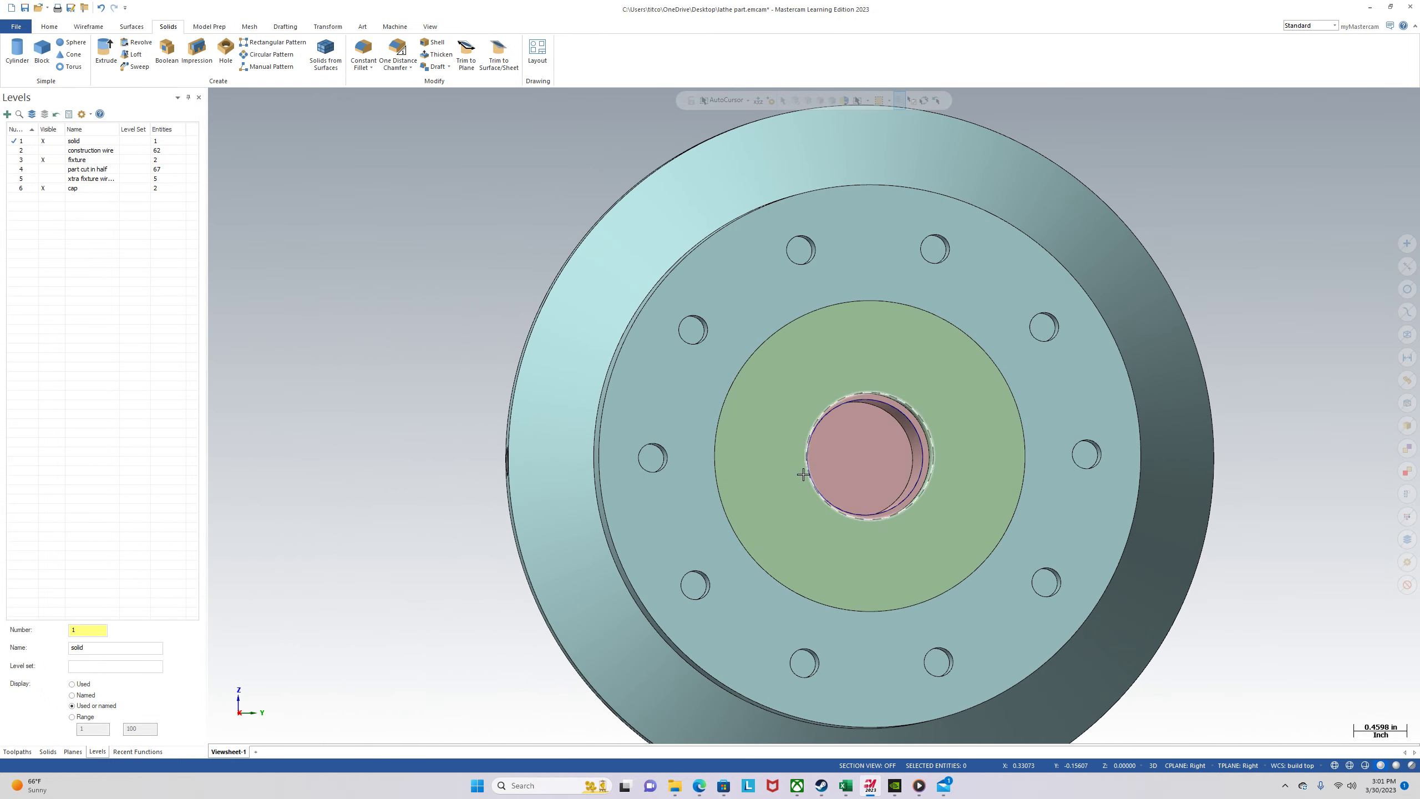
scroll(872, 516, "down", 4)
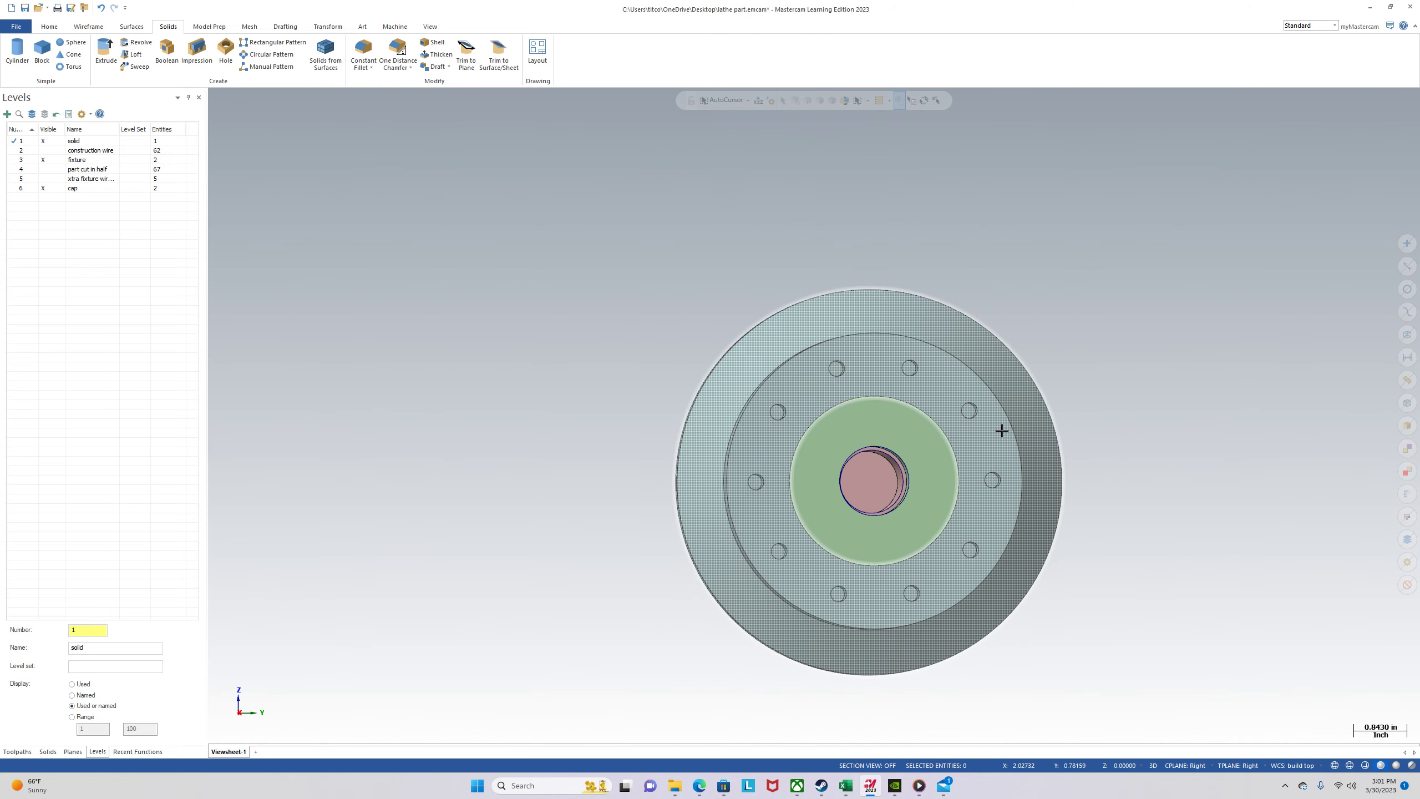
Examine the assembled fixture, part and cap from the side, the end face and an angled view.
mouse_move(592, 491)
middle_mouse_down()
mouse_move(849, 504)
mouse_move(853, 431)
middle_mouse_up()
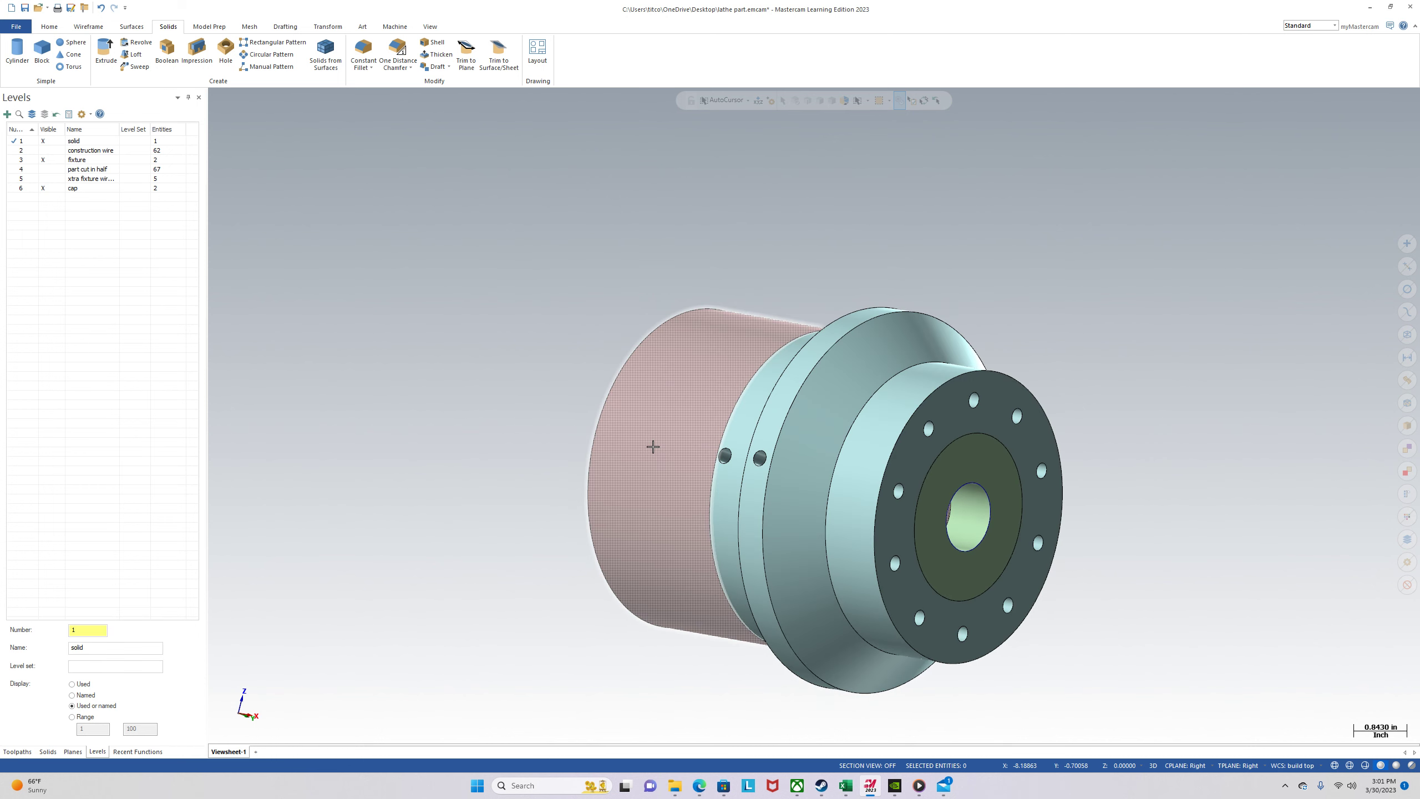
scroll(638, 462, "down", 4)
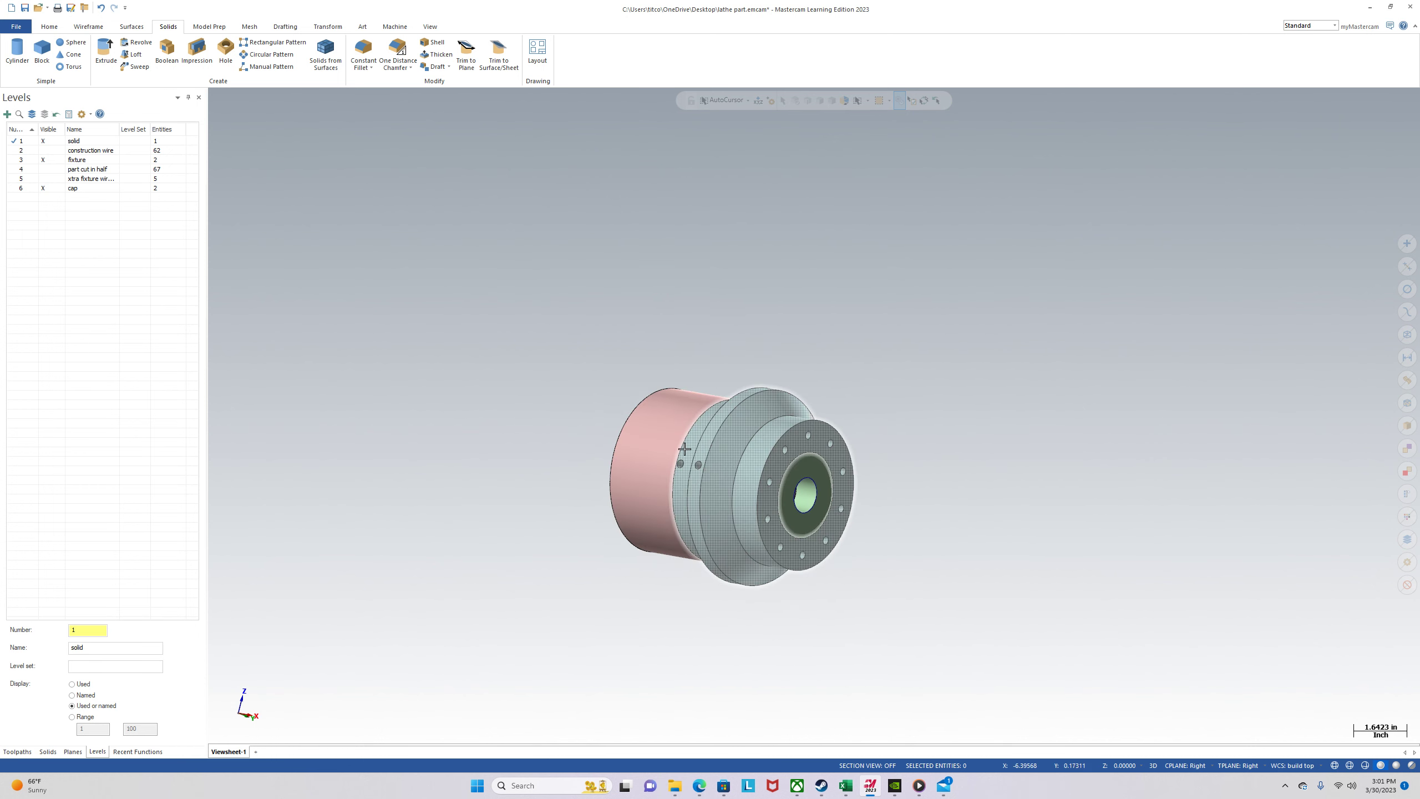
middle_click_drag(675, 465, 937, 677)
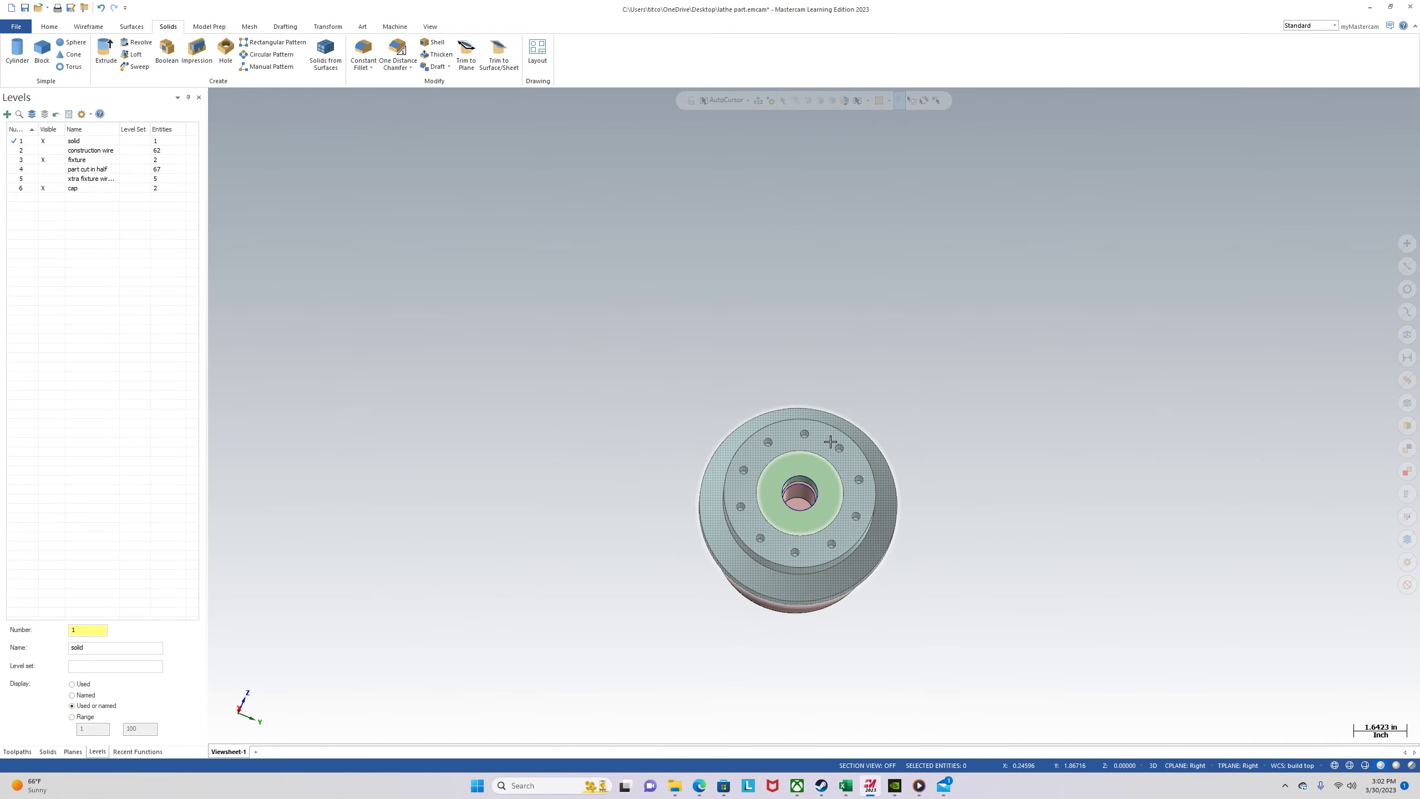
scroll(831, 442, "up", 3)
mouse_move(830, 442)
middle_mouse_down()
mouse_move(872, 525)
mouse_move(948, 501)
mouse_move(970, 514)
middle_mouse_up()
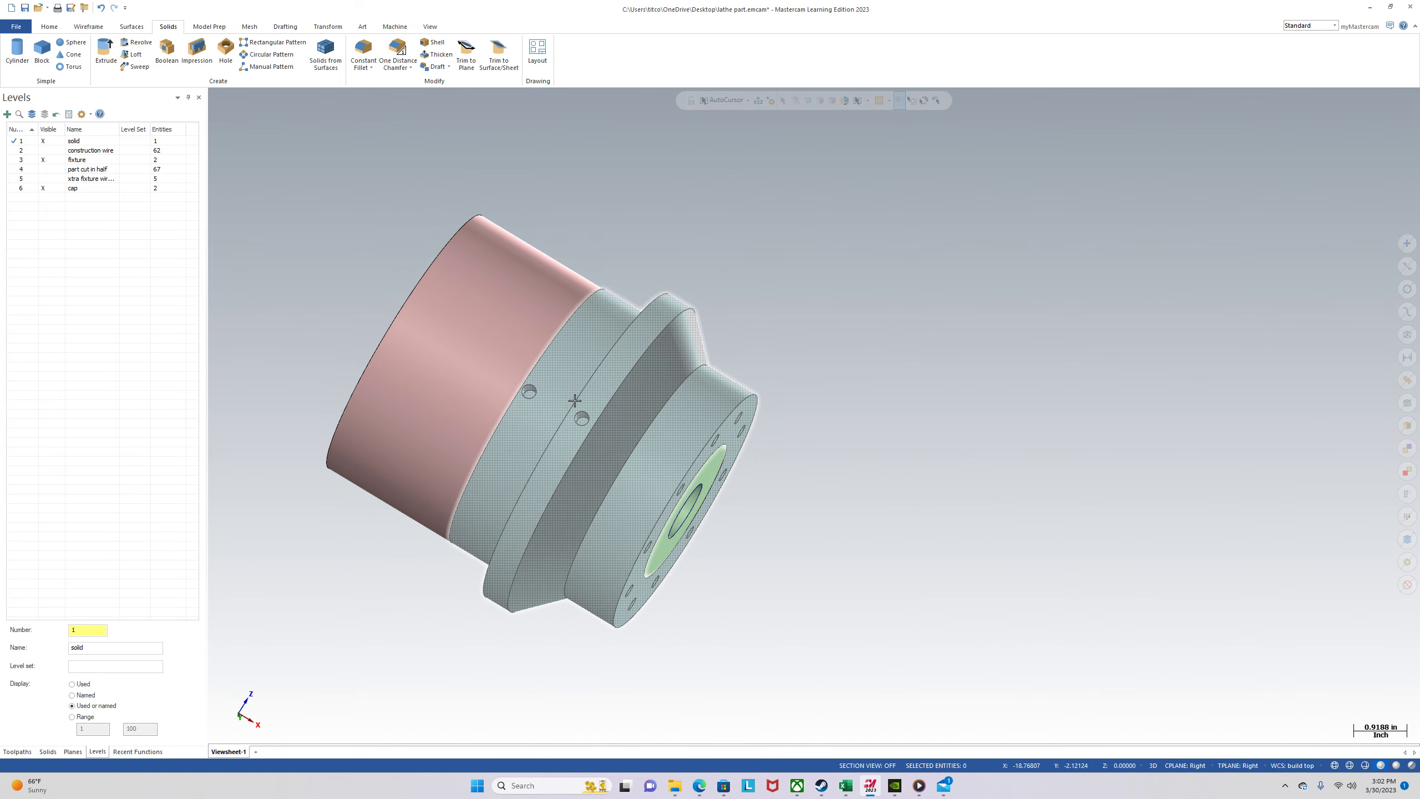
middle_click_drag(574, 401, 526, 454)
scroll(672, 522, "down", 2)
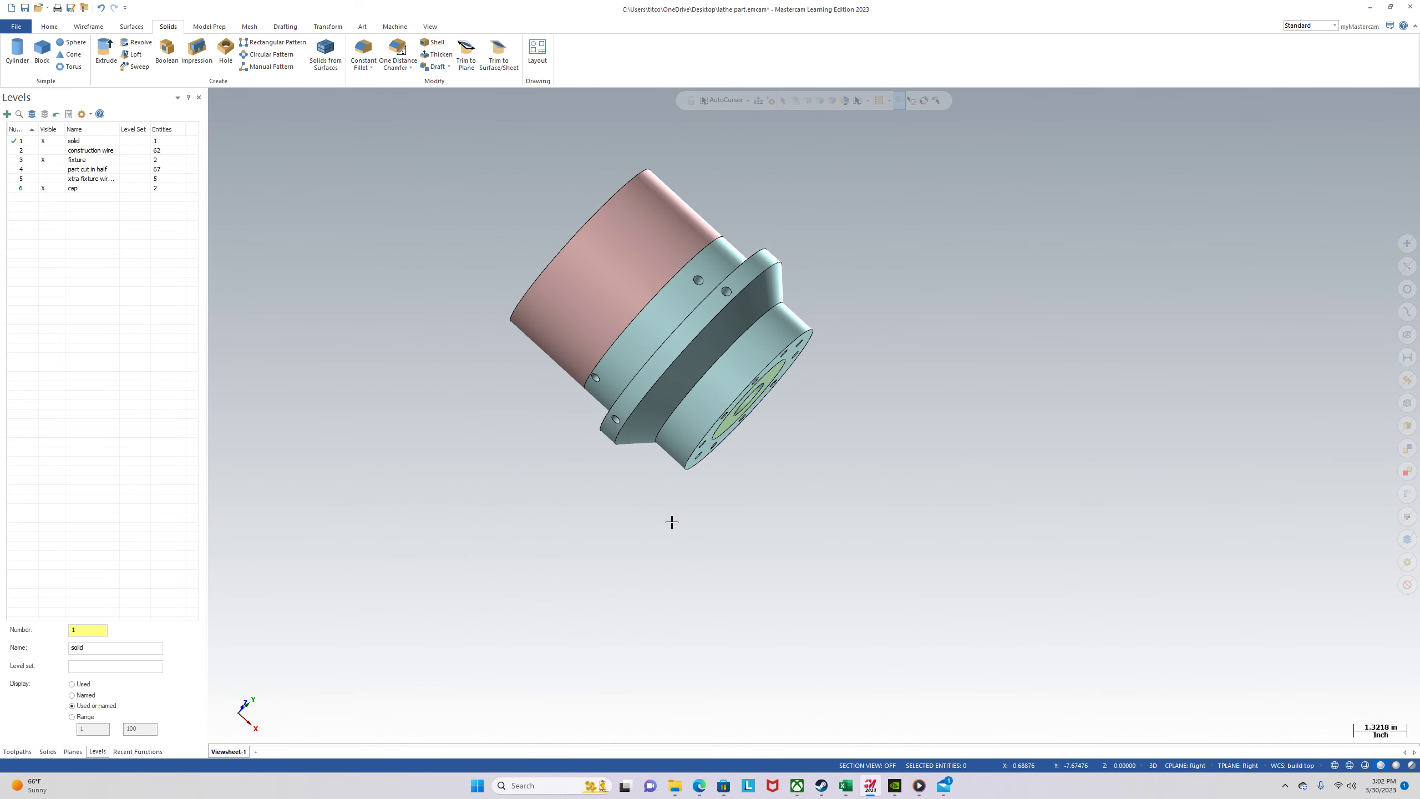
scroll(671, 522, "down", 7)
mouse_move(531, 358)
middle_mouse_down()
mouse_move(507, 364)
mouse_move(632, 352)
mouse_move(629, 399)
middle_mouse_up()
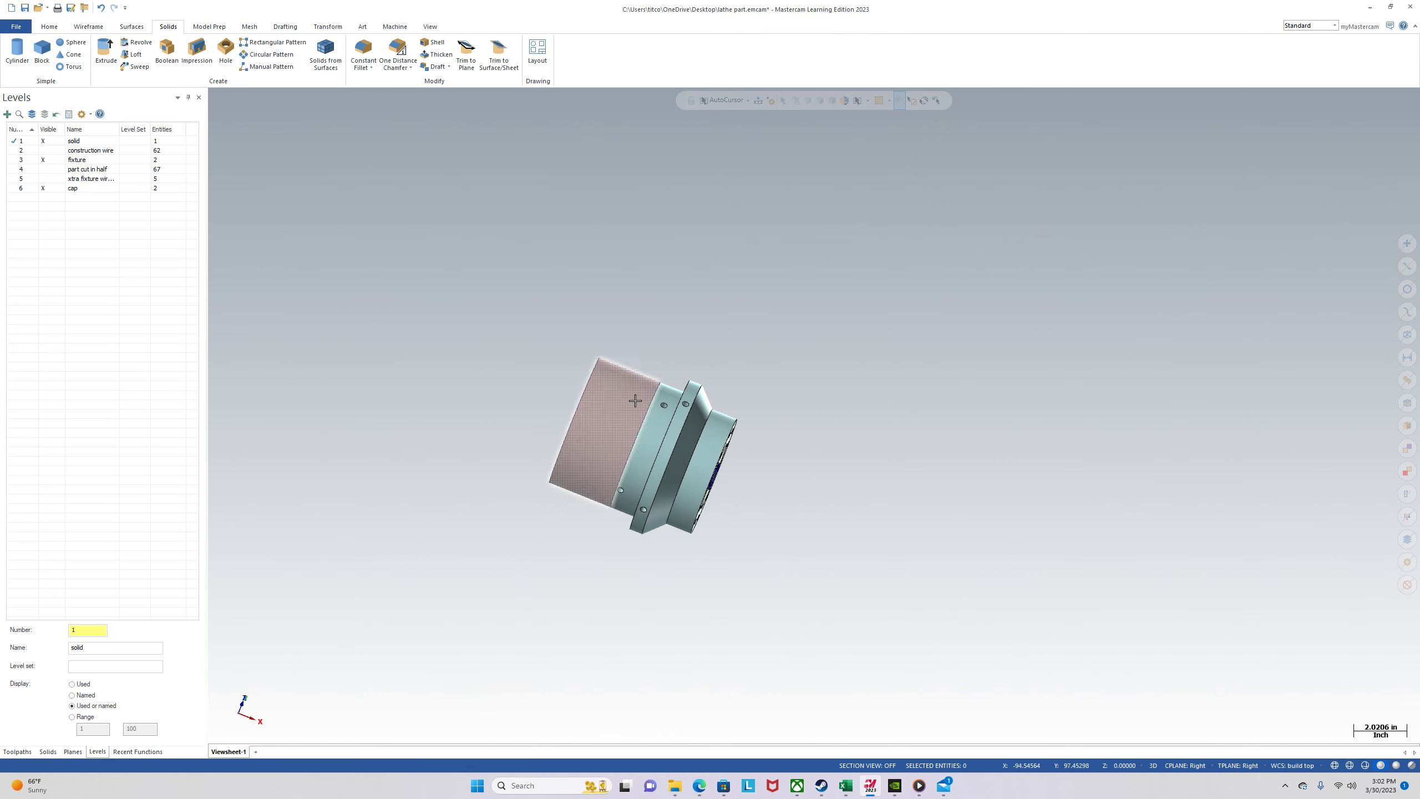
scroll(547, 621, "down", 5)
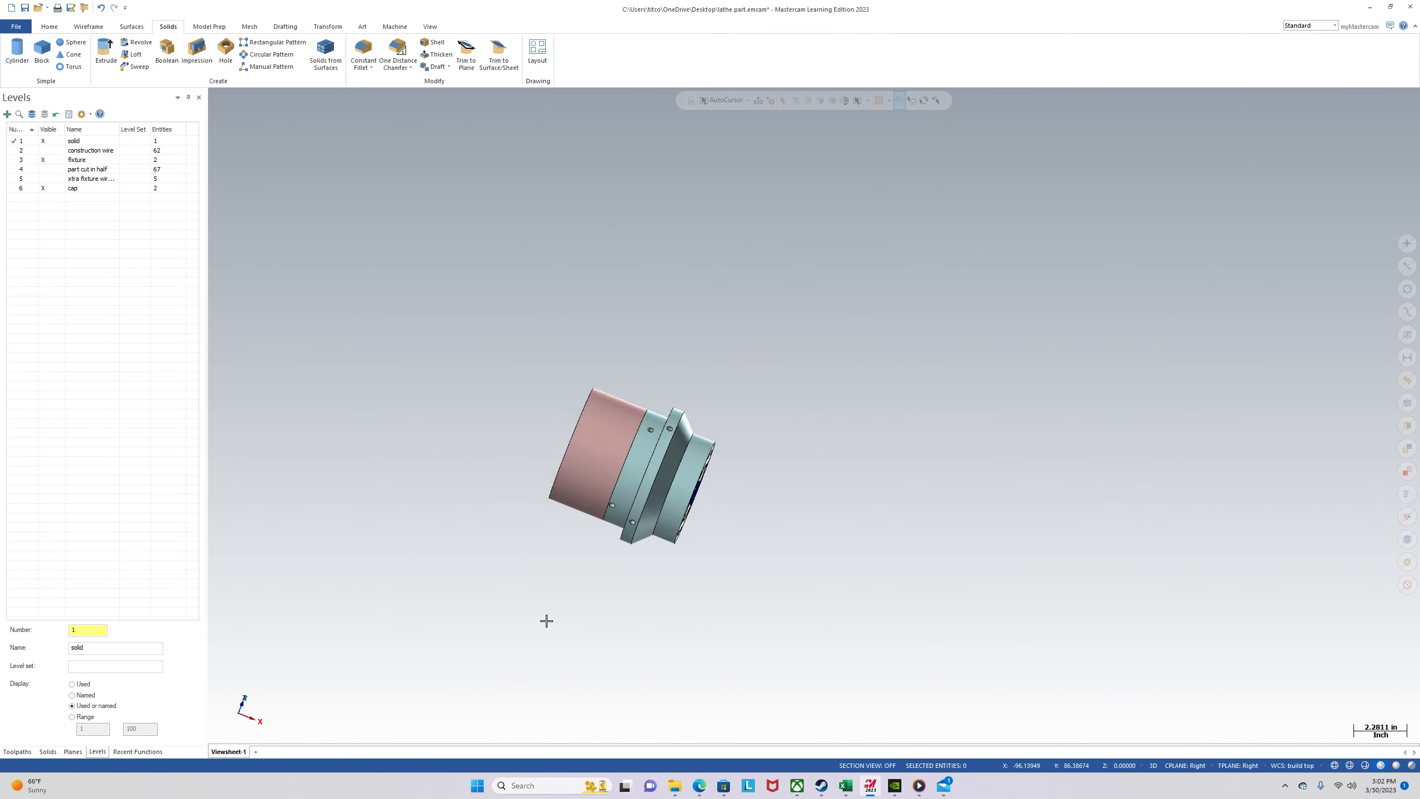
middle_click_drag(566, 563, 523, 438)
scroll(583, 451, "up", 10)
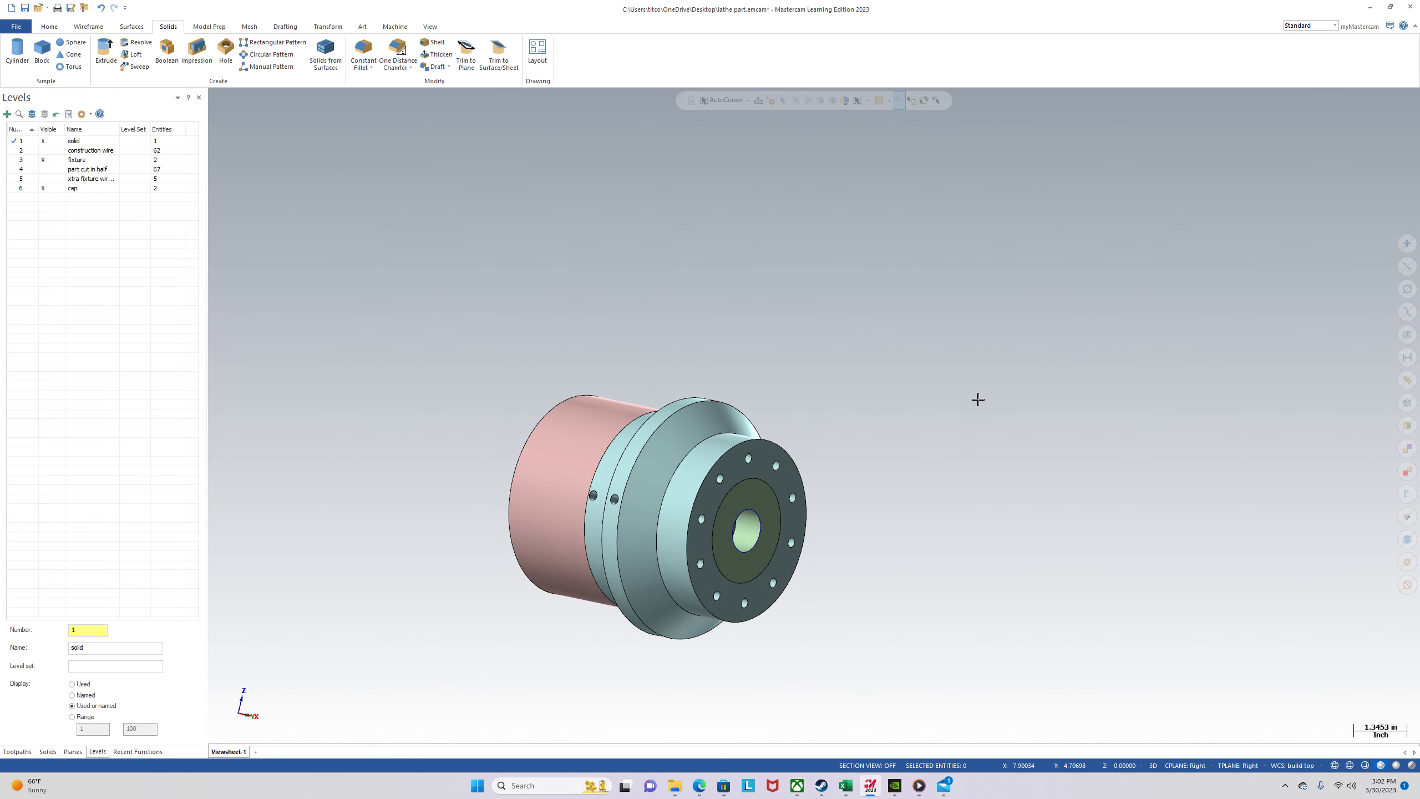
scroll(980, 401, "down", 2)
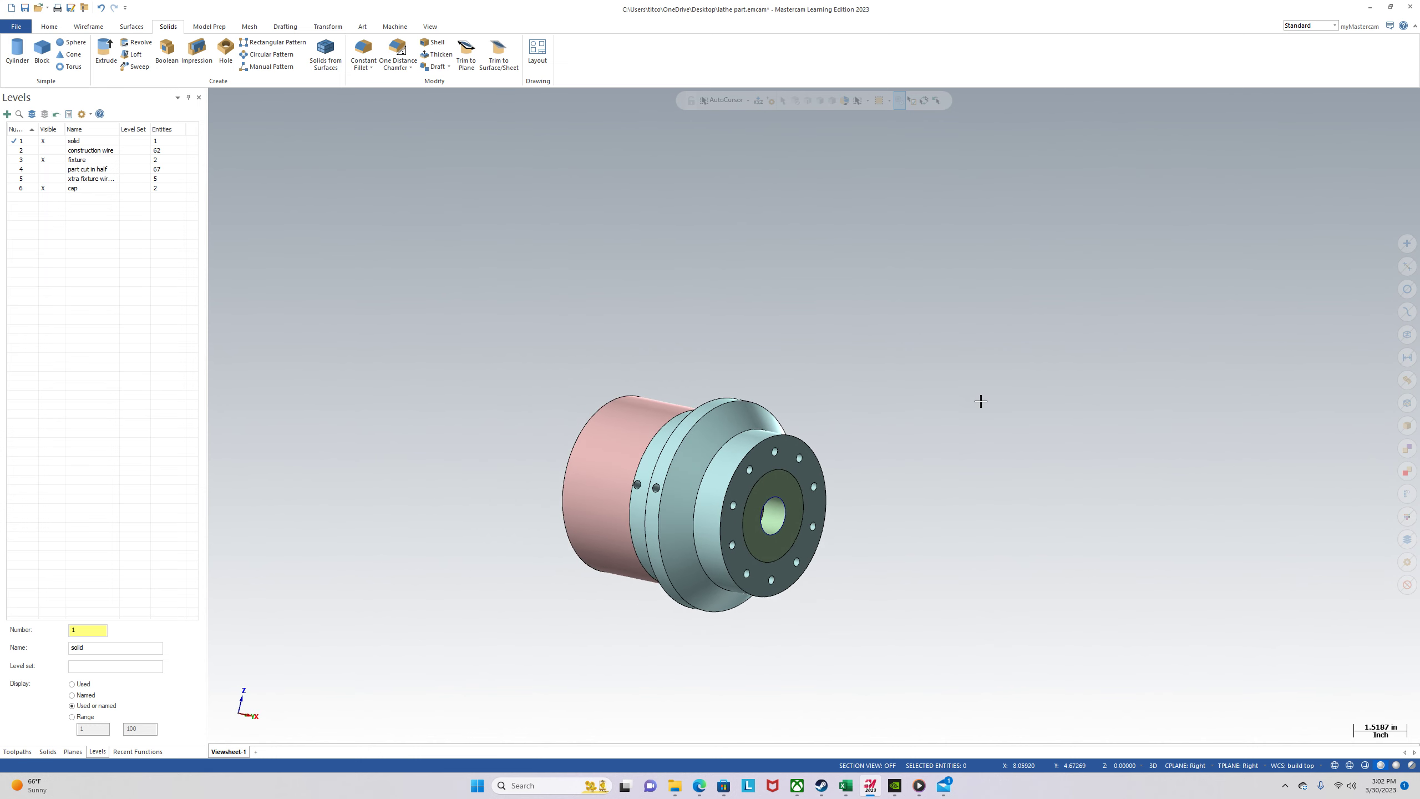